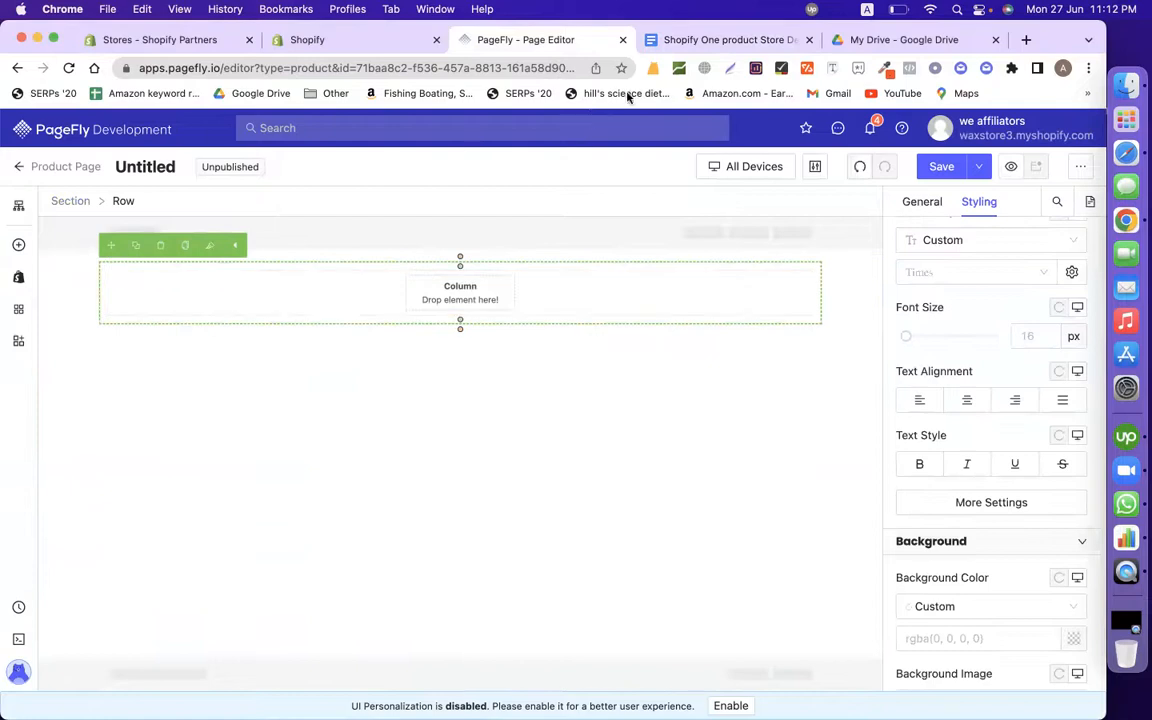
Step: Drop an Image element into the empty column
click(18, 244)
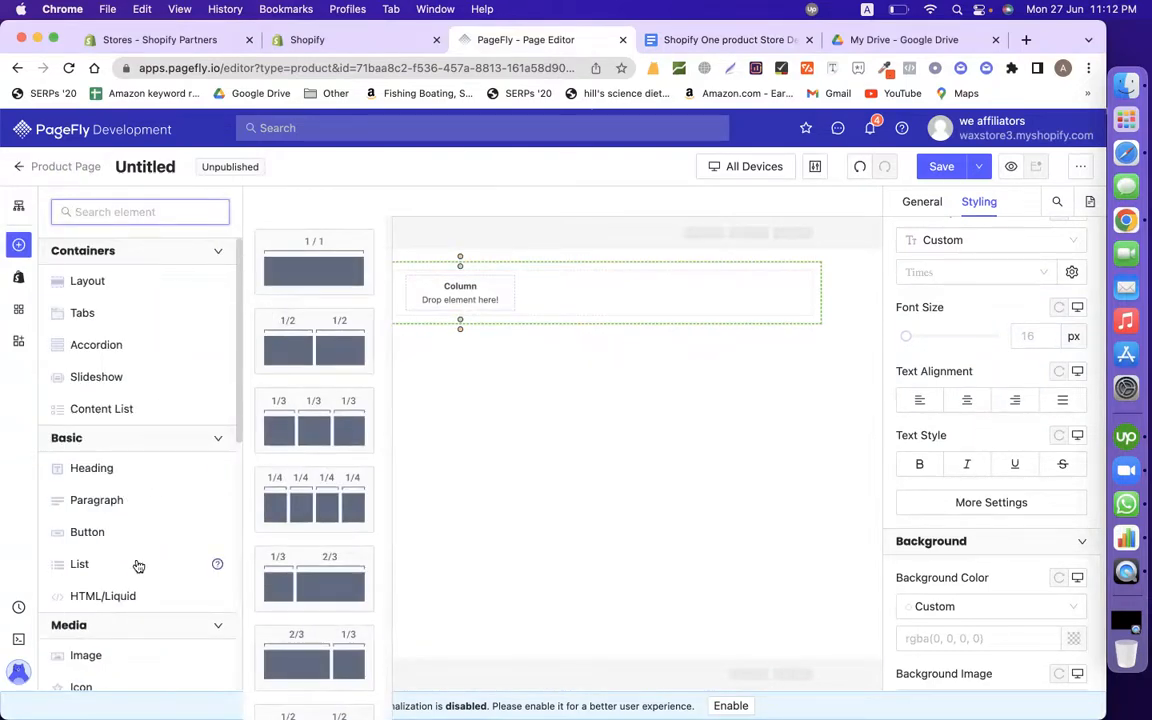
scroll(138, 566, down, 2)
drag(116, 581, 472, 292)
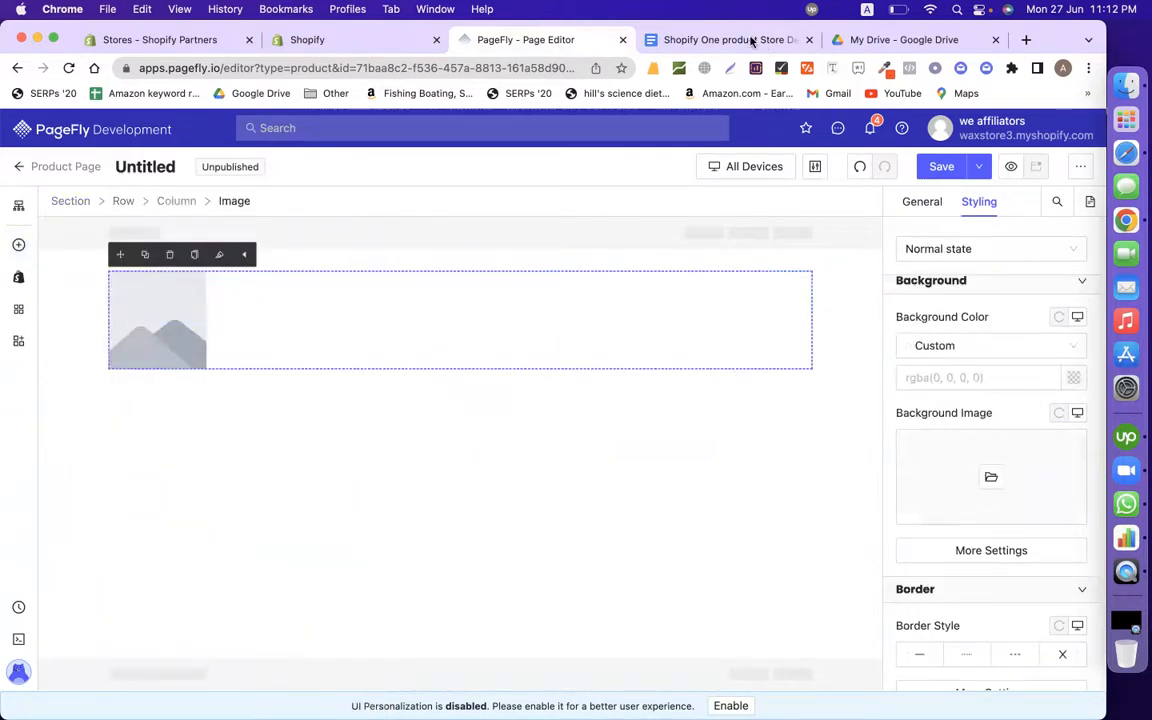
Step: Upload the 11.05.48 PM screenshot of the packed boots and use it as the image
click(924, 203)
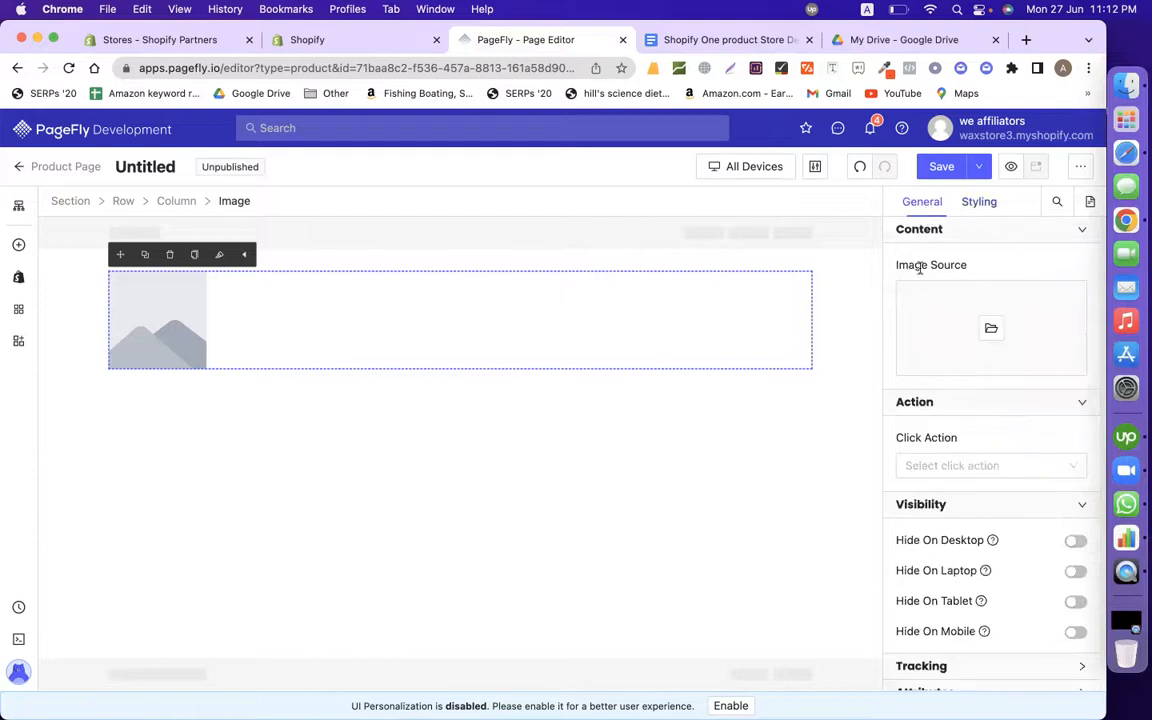
click(991, 331)
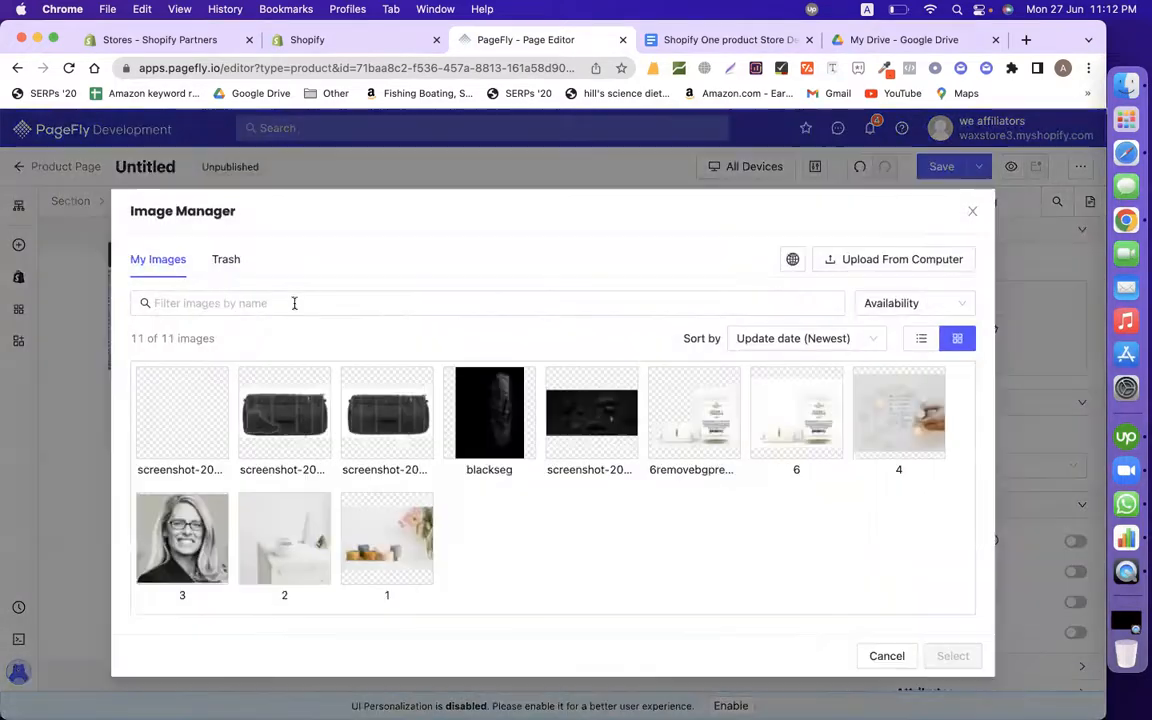
click(893, 262)
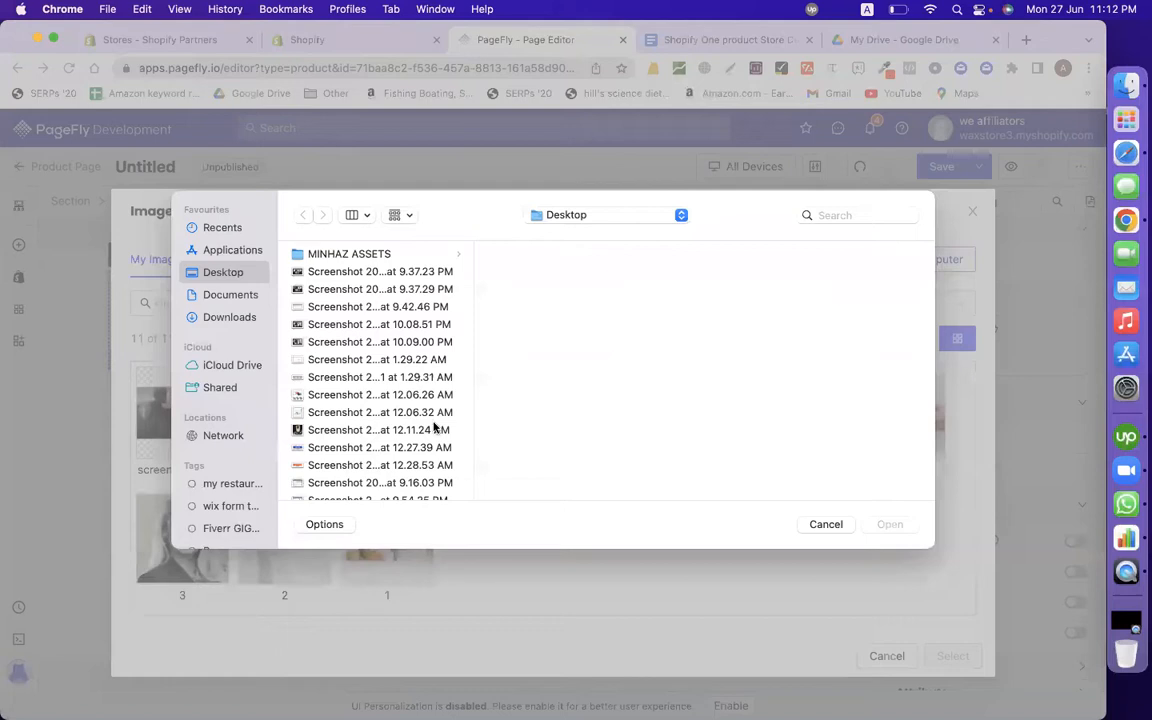
click(433, 430)
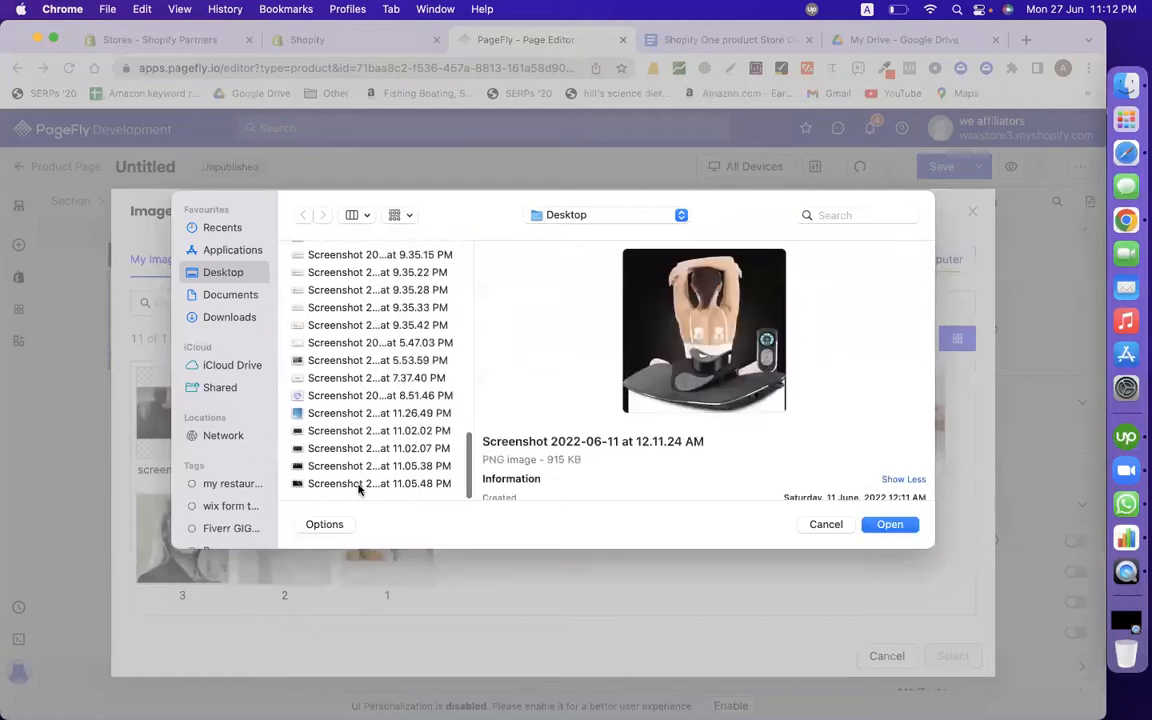
click(360, 484)
double_click(360, 484)
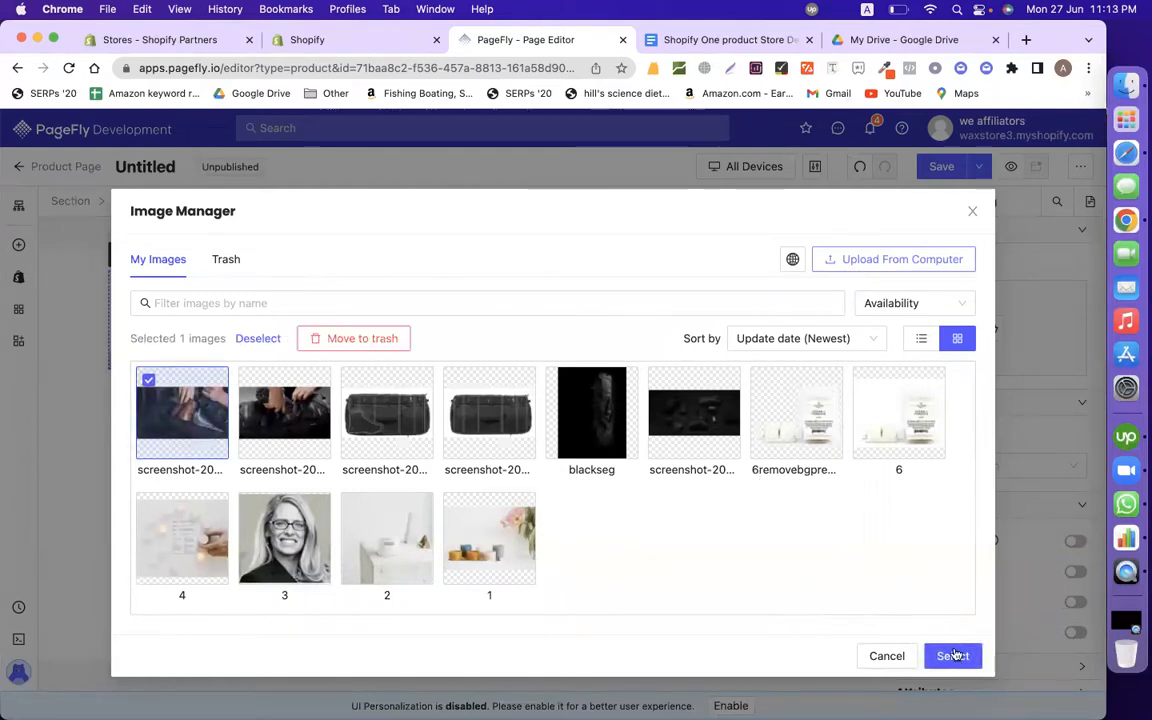
click(953, 656)
click(645, 42)
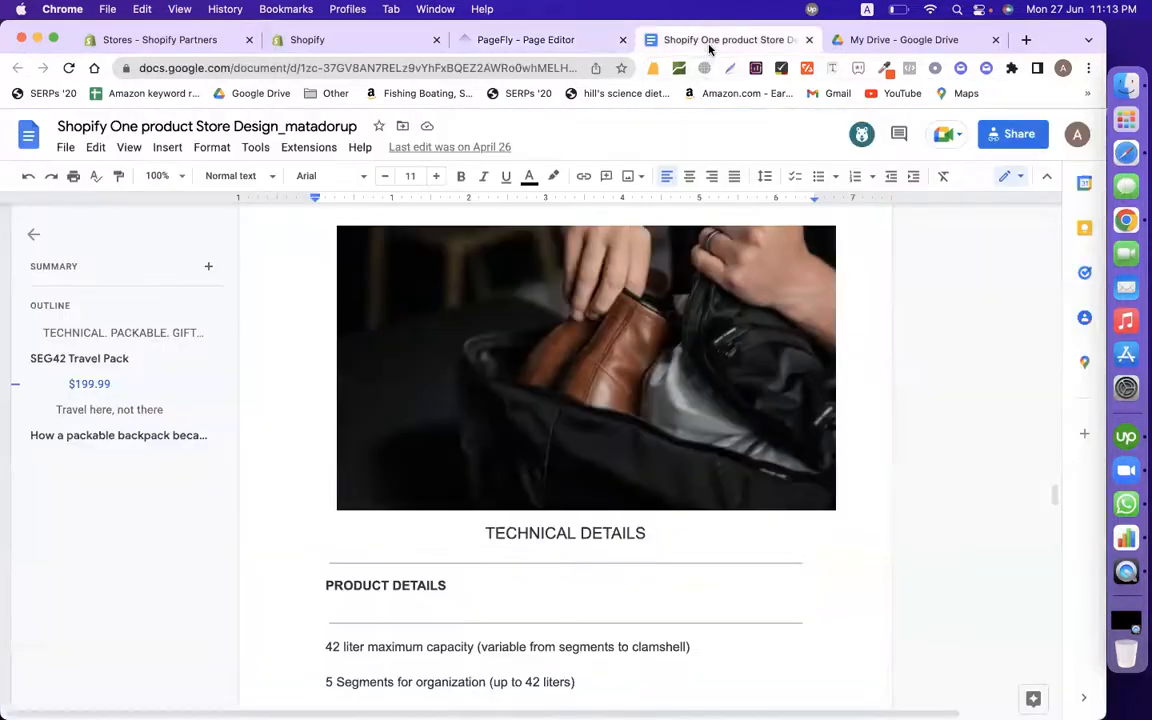
Step: Add a heading below the image reading TECHNICAL DETAILS, copied from the design document
scroll(484, 393, down, 3)
drag(483, 288, 672, 288)
key(super+c)
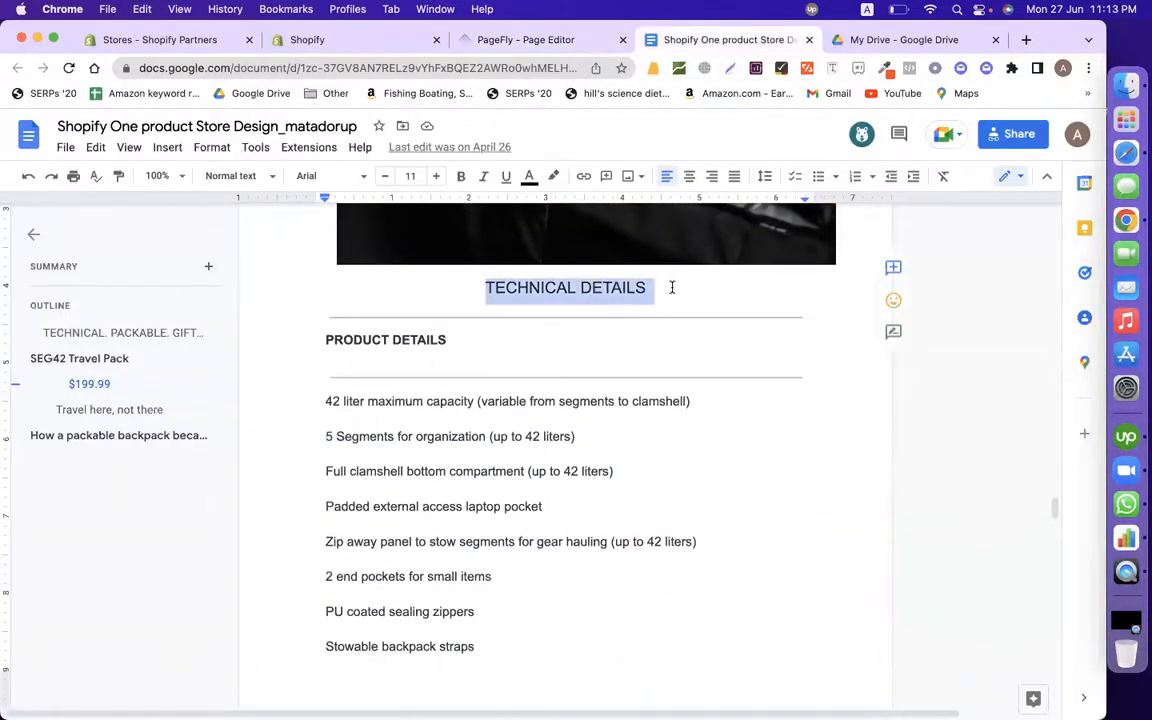
click(533, 42)
scroll(426, 328, down, 1)
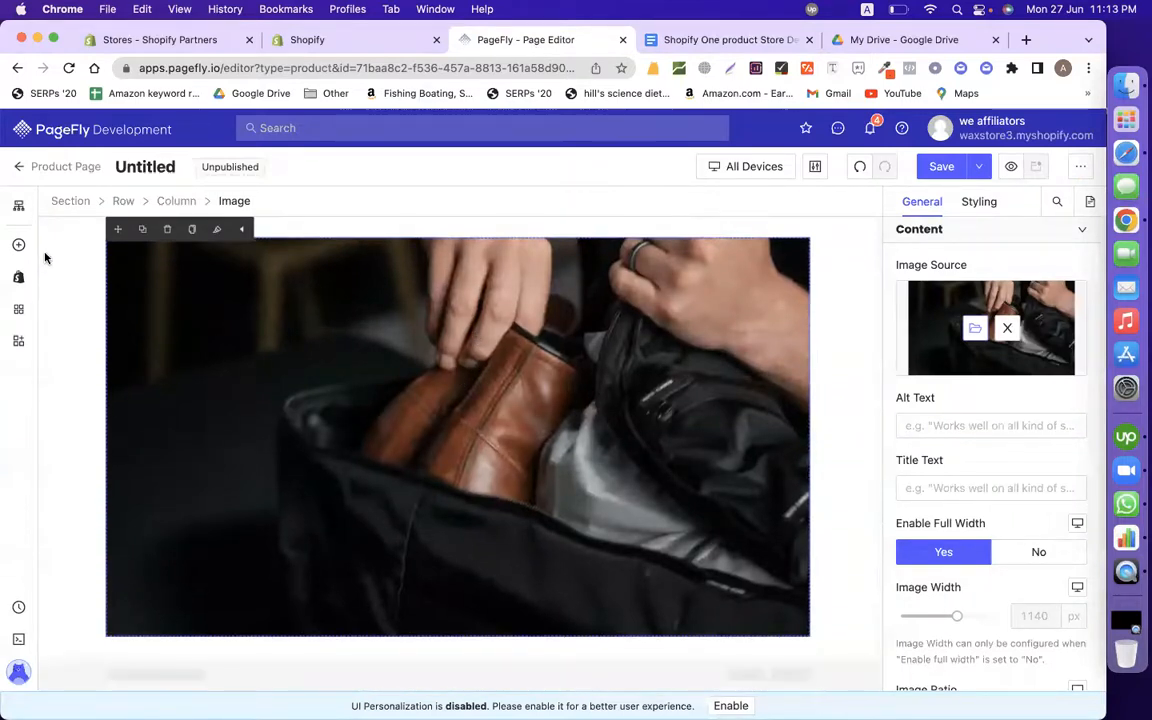
click(18, 244)
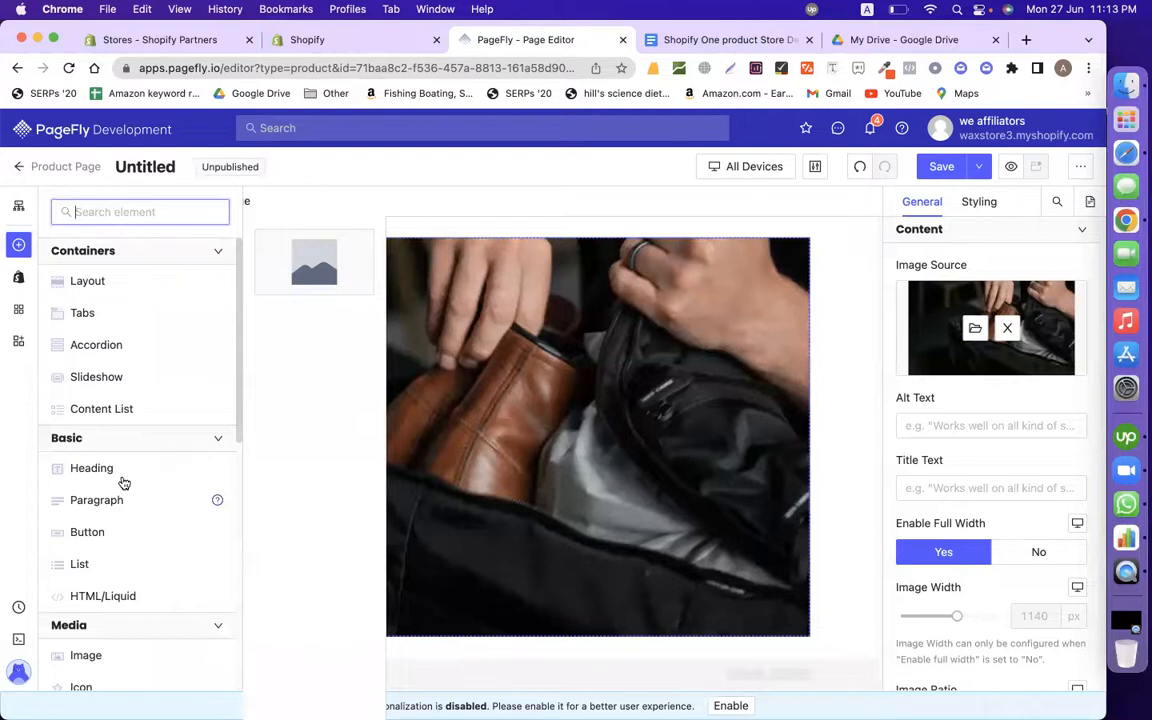
mouse_move(118, 478)
drag(298, 267, 382, 640)
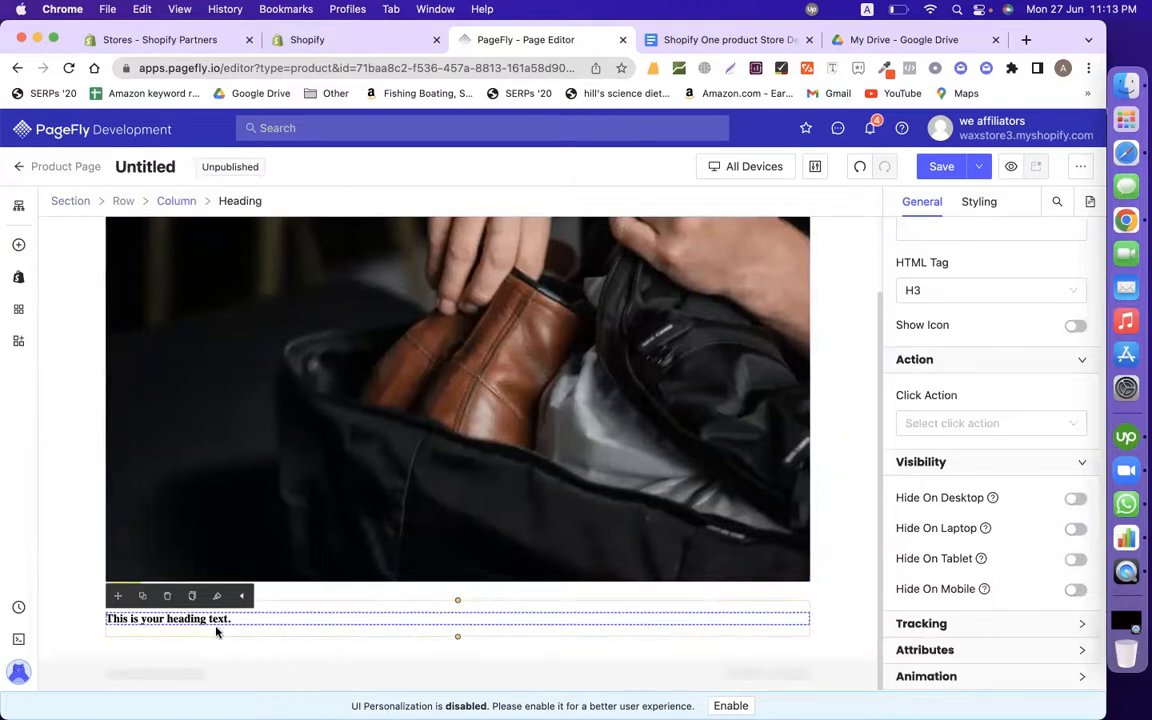
key(super+a)
key(super+v)
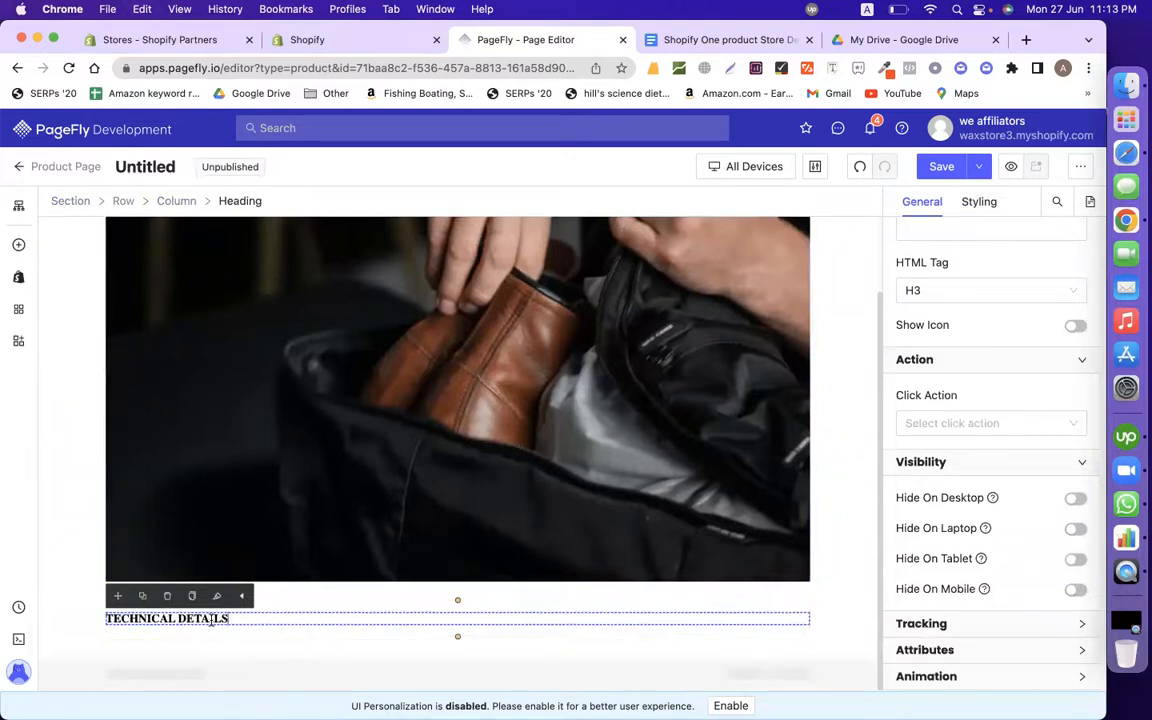
Step: Style the heading in Roboto at 55 px, centre-aligned
click(975, 204)
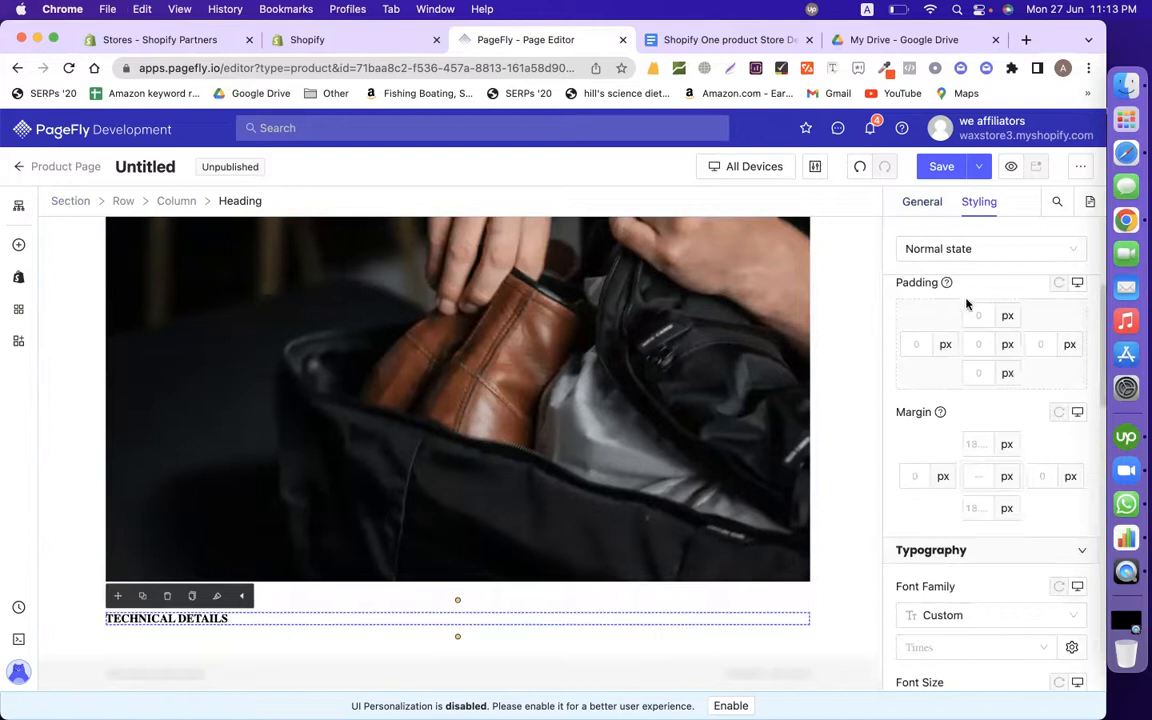
scroll(963, 521, down, 3)
click(936, 492)
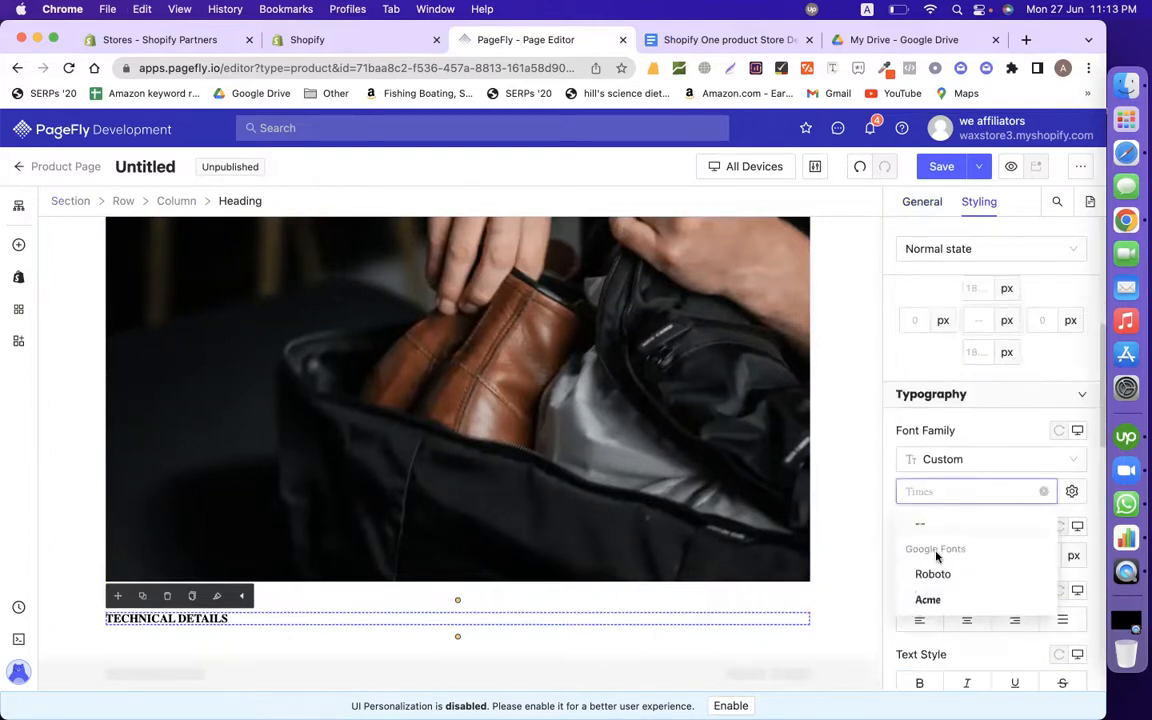
click(935, 575)
drag(908, 555, 934, 560)
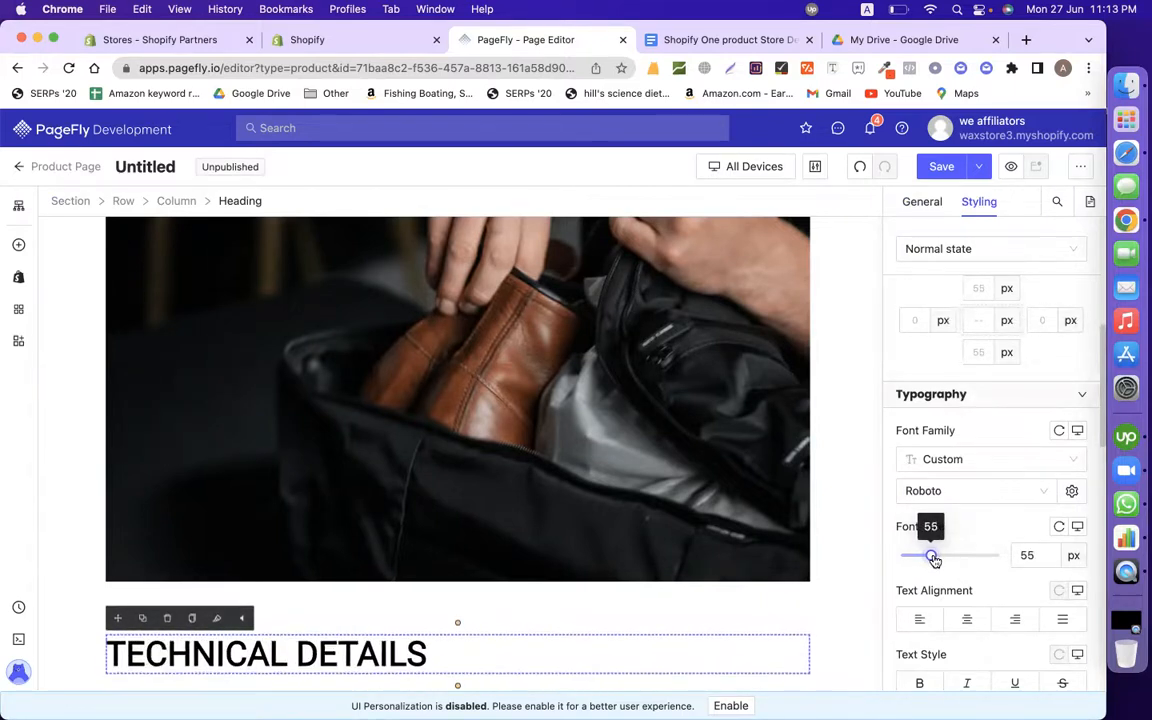
click(967, 619)
scroll(967, 600, down, 5)
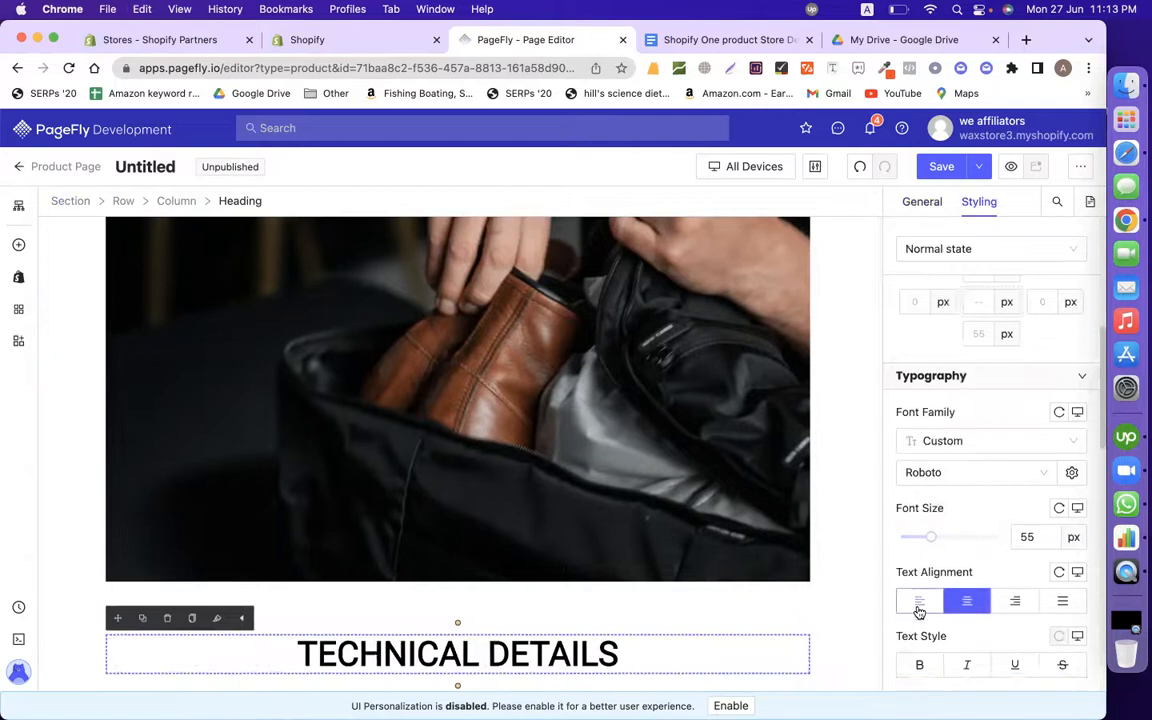
scroll(690, 649, down, 2)
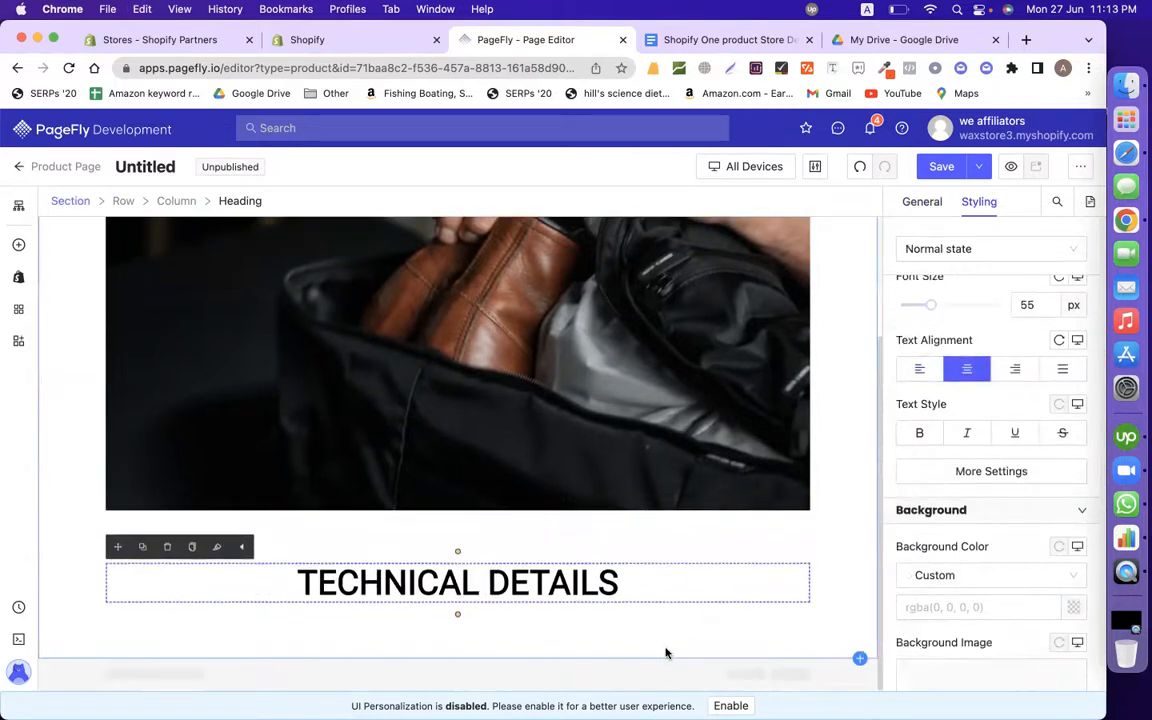
Step: Select the PRODUCT DETAILS heading in the design document
click(748, 38)
scroll(439, 519, down, 3)
scroll(380, 360, up, 2)
drag(325, 271, 489, 599)
scroll(489, 599, down, 5)
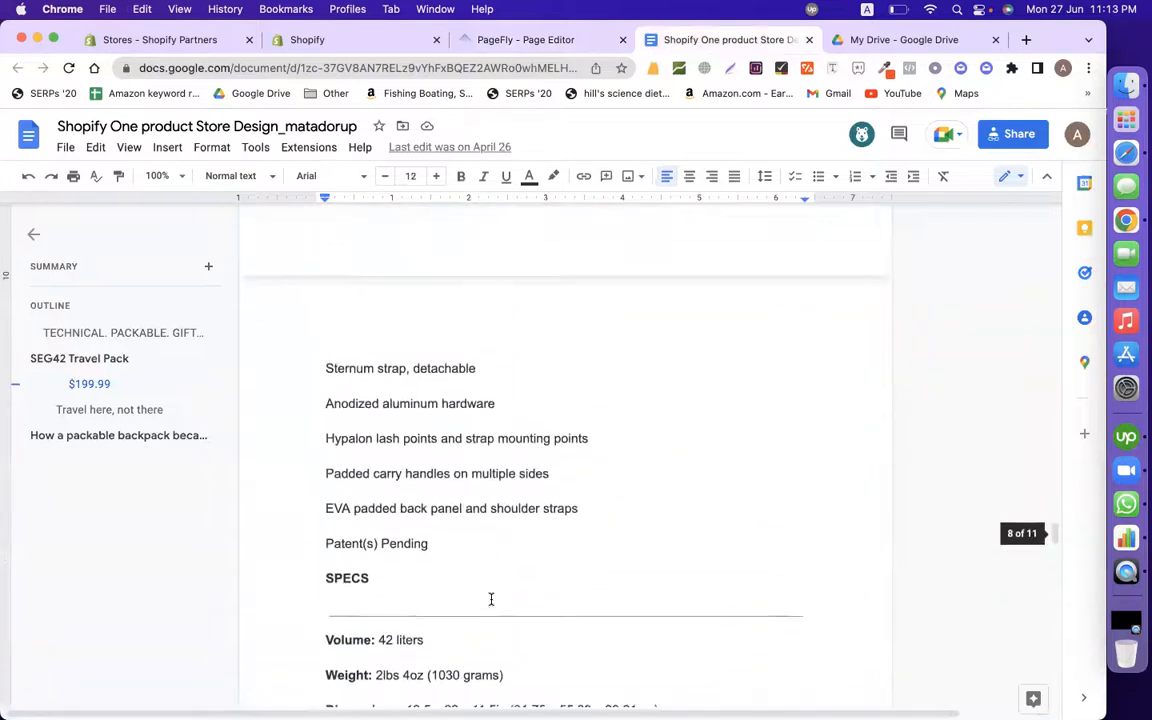
scroll(491, 599, up, 5)
click(434, 497)
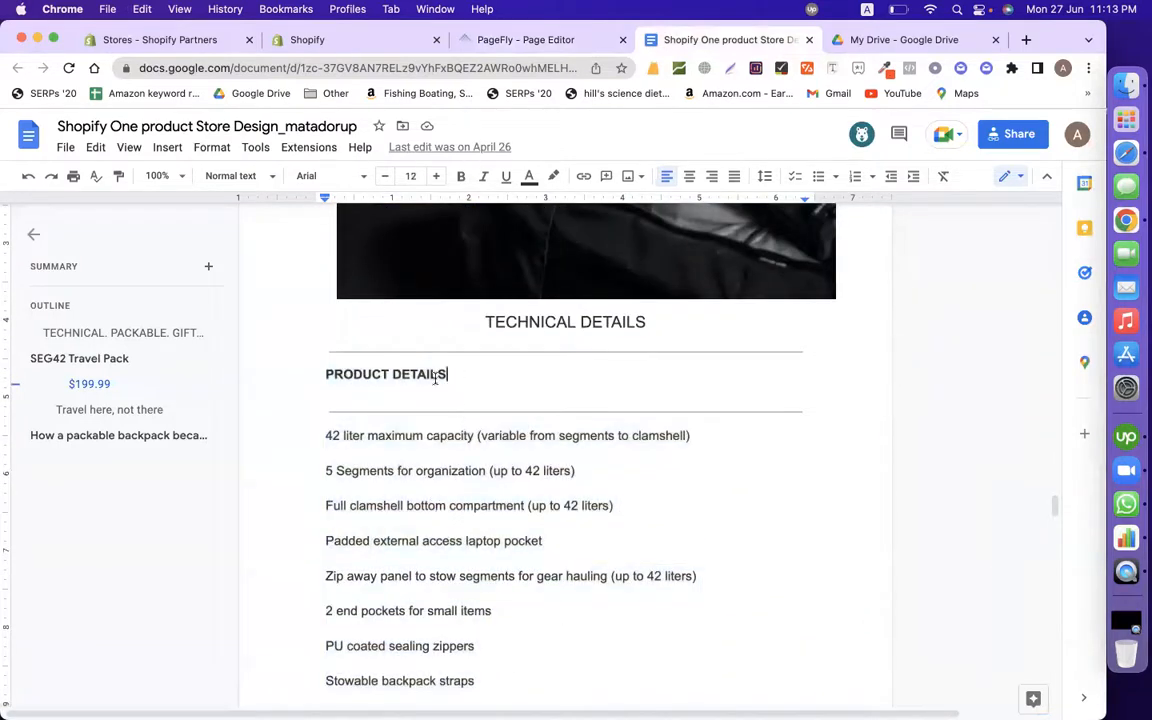
drag(447, 376, 289, 376)
key(super+c)
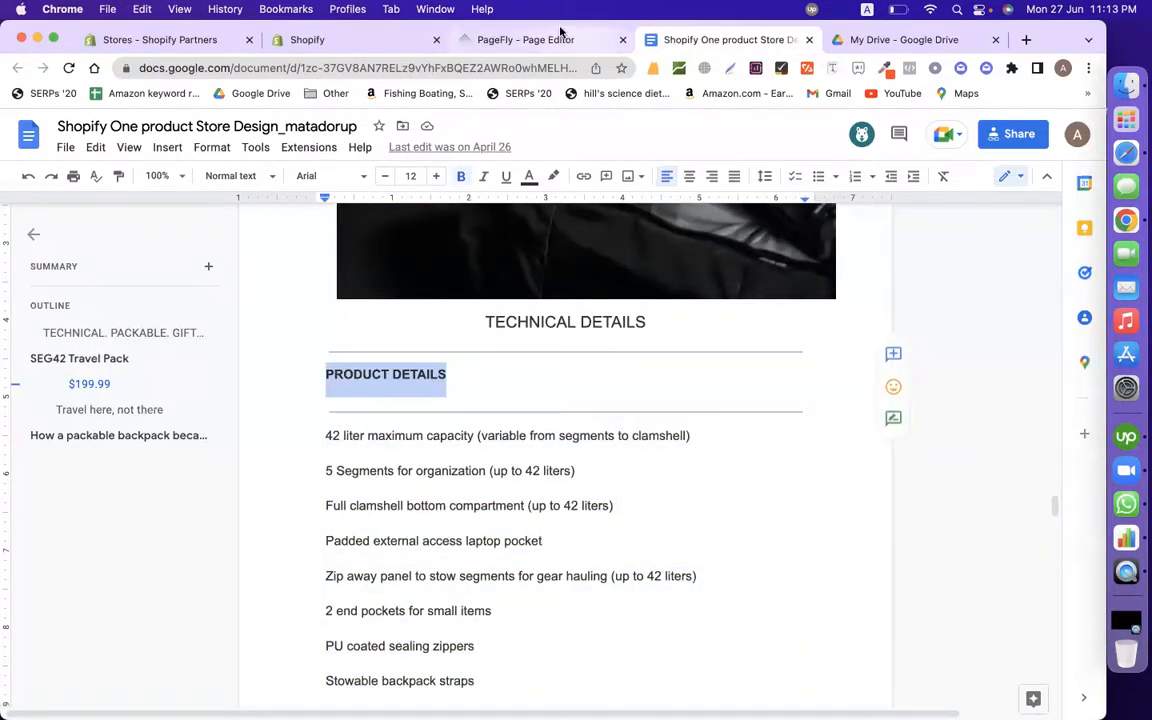
click(562, 35)
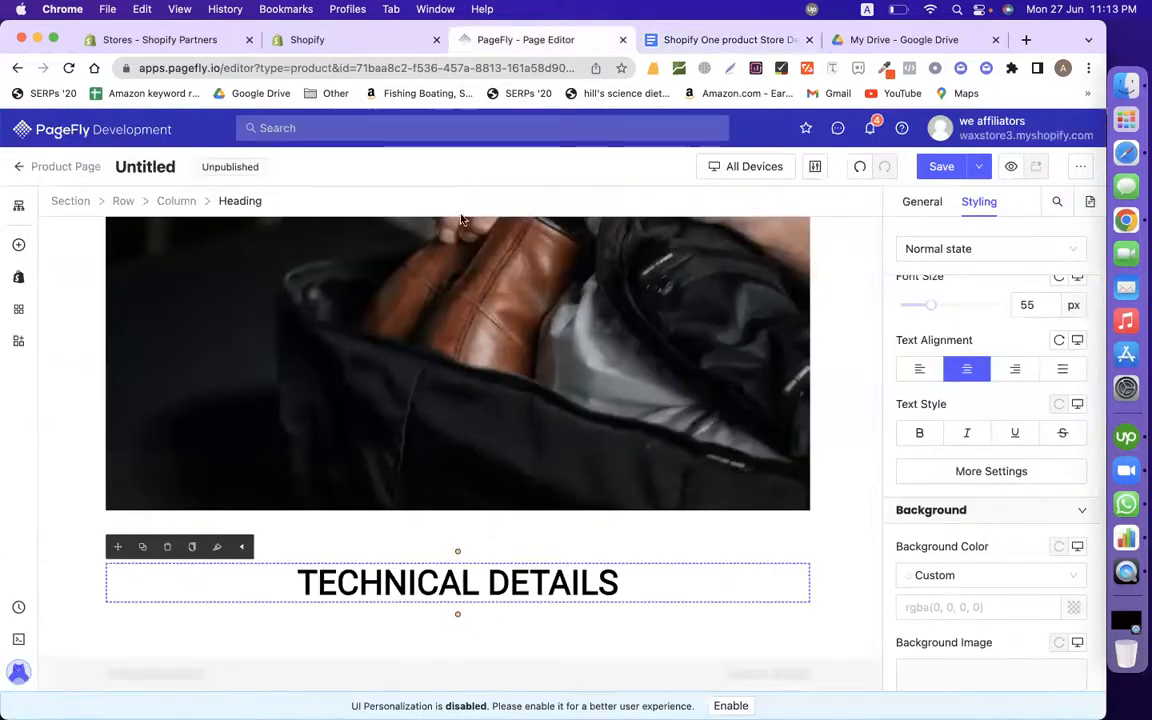
Step: Place a Divider element below the TECHNICAL DETAILS heading
click(19, 247)
scroll(162, 576, down, 5)
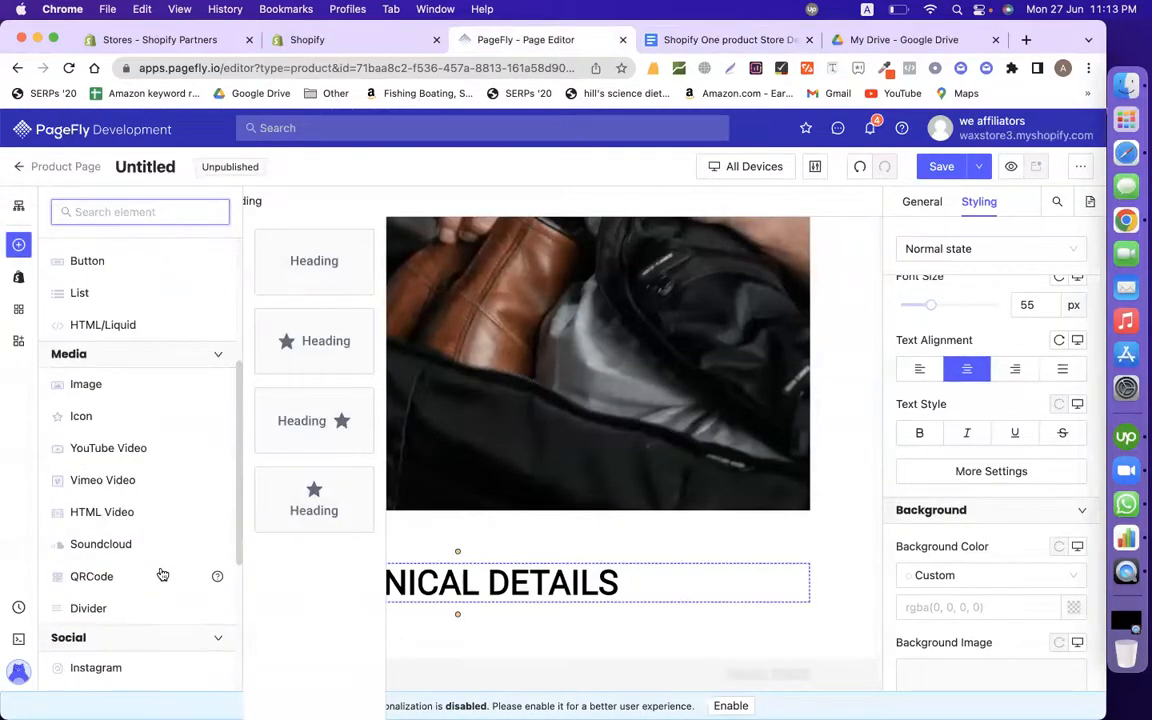
mouse_move(117, 608)
drag(313, 262, 334, 617)
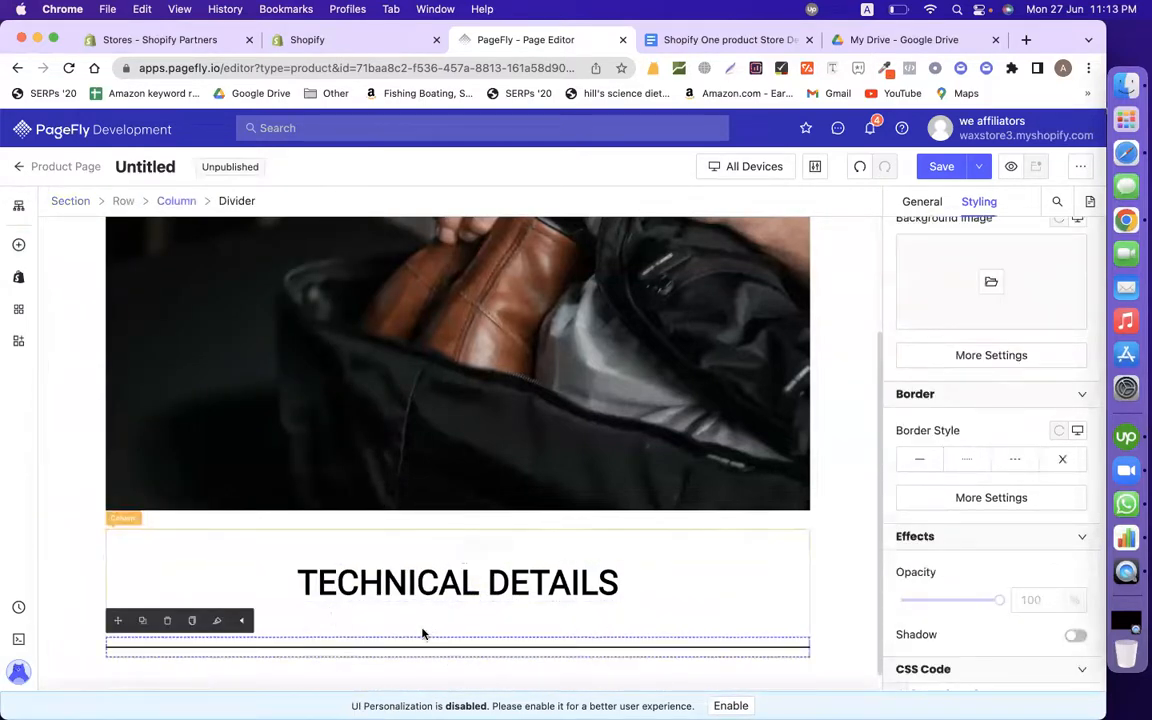
Step: Set the TECHNICAL DETAILS heading's top and bottom margins to 0
click(426, 592)
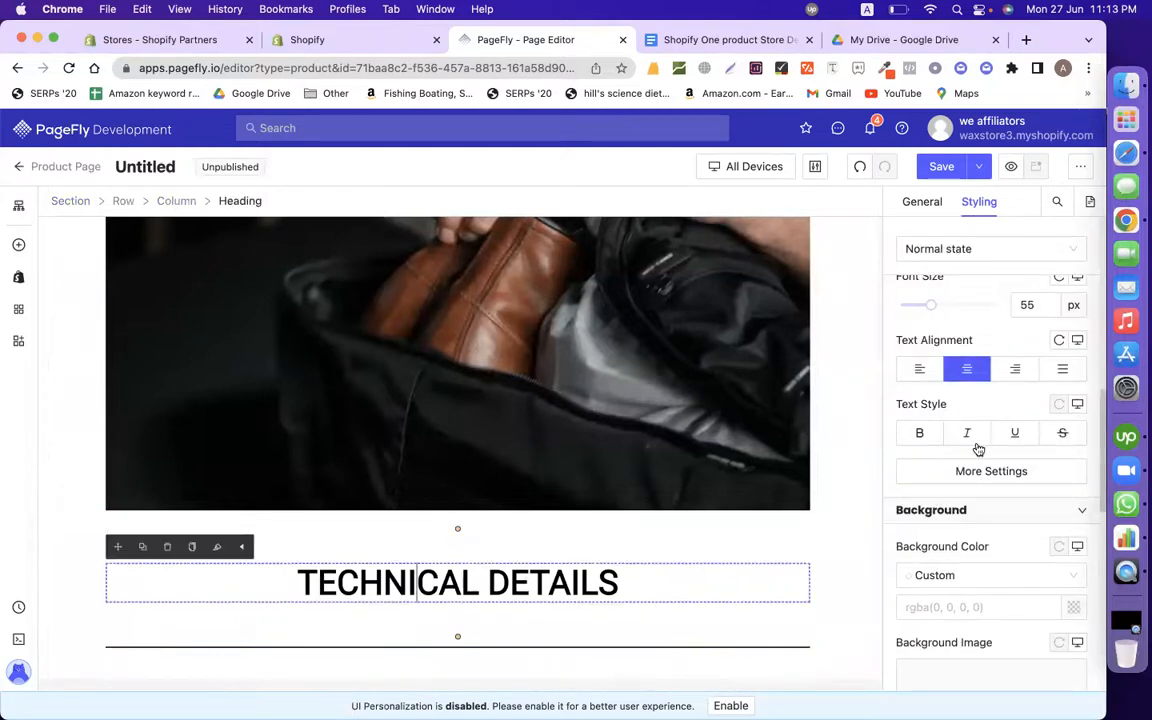
scroll(980, 524, up, 8)
scroll(980, 524, down, 2)
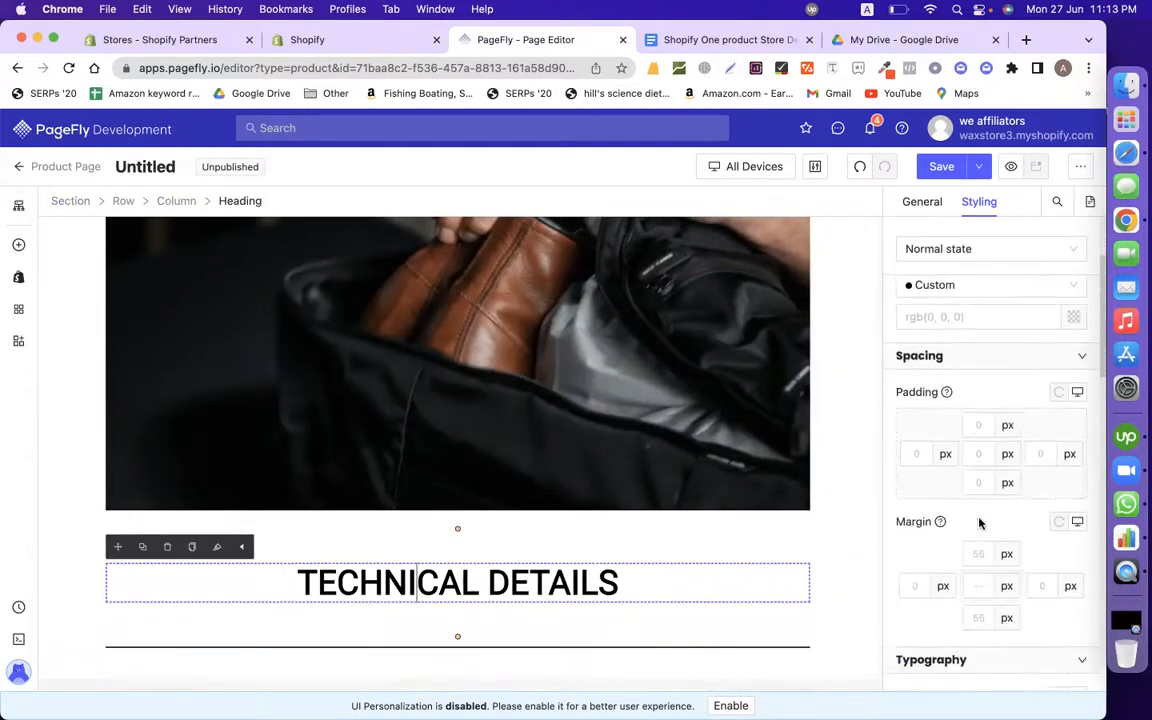
text(0)
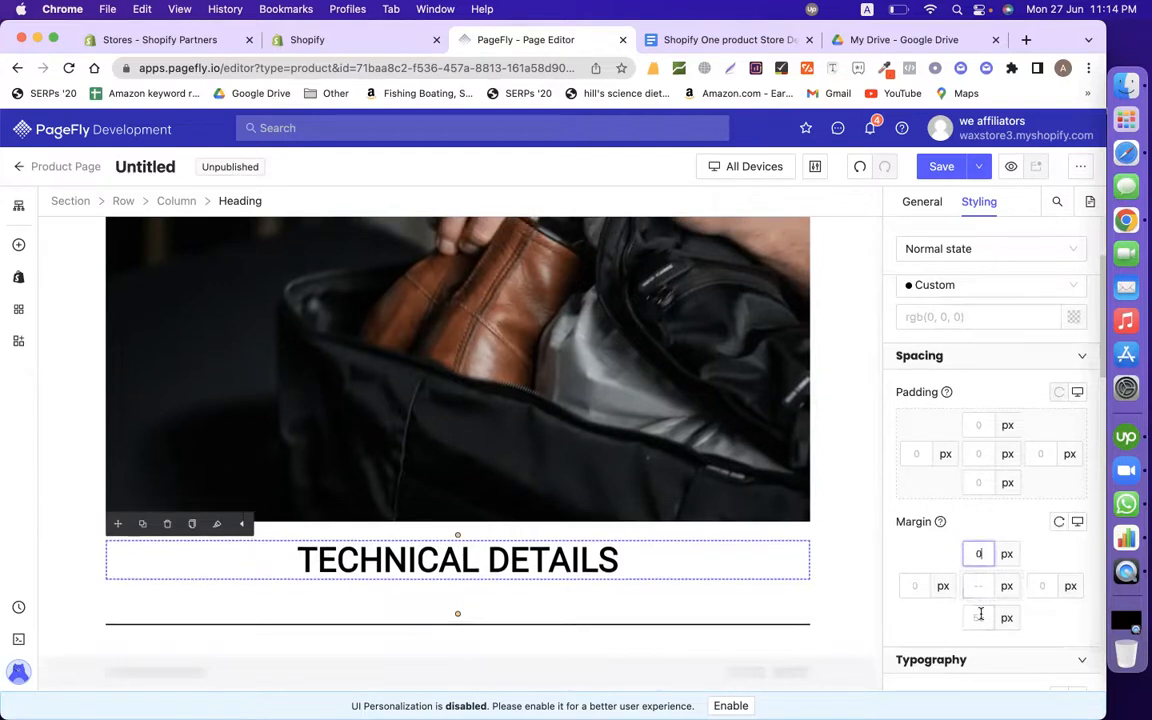
click(978, 617)
text(0)
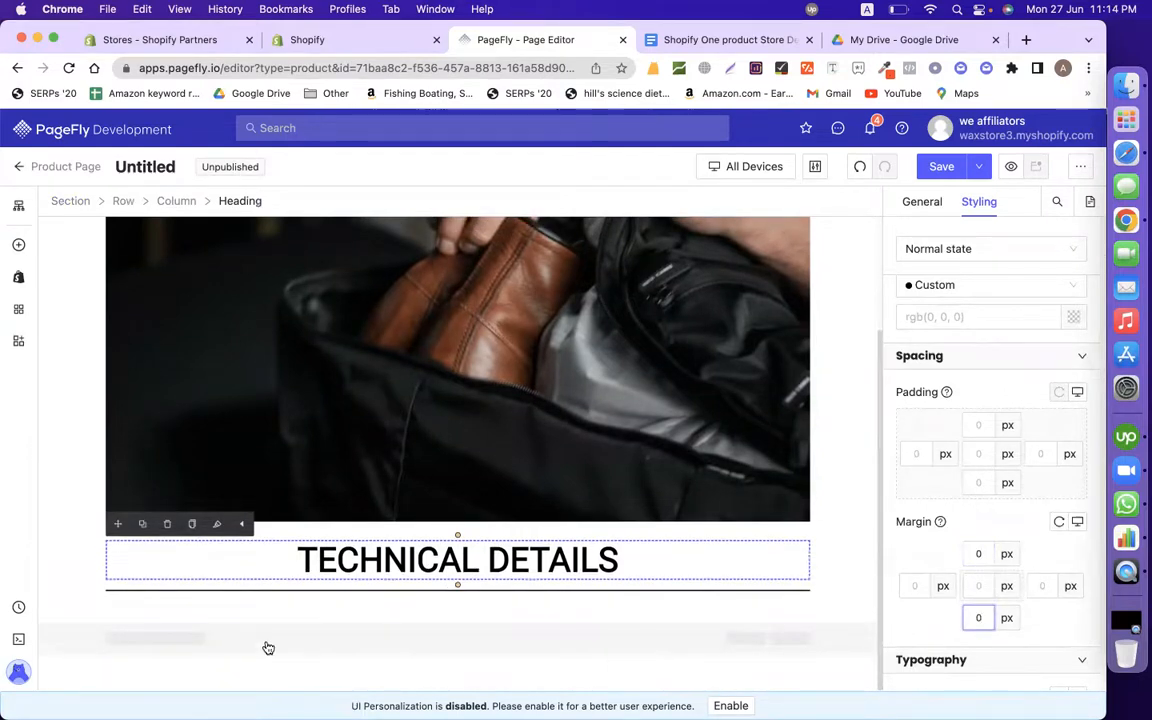
click(20, 248)
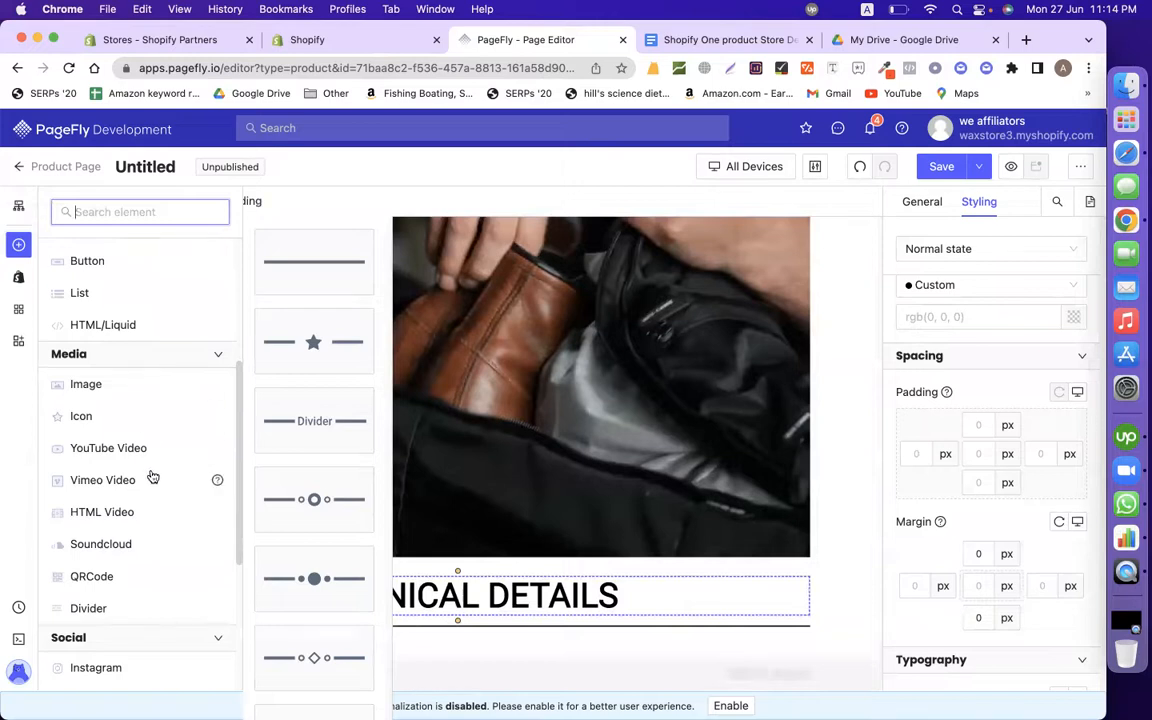
Step: Add a new heading below TECHNICAL DETAILS reading PRODUCT DETAILS
scroll(128, 313, up, 5)
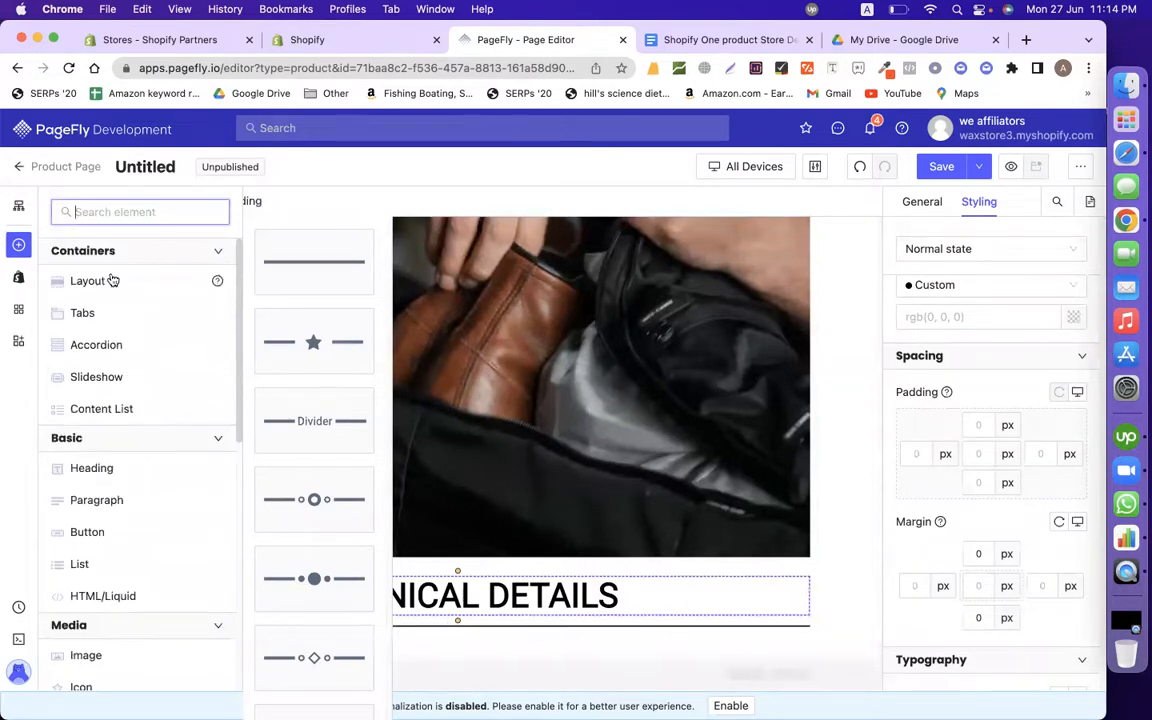
scroll(160, 456, down, 2)
drag(128, 376, 314, 481)
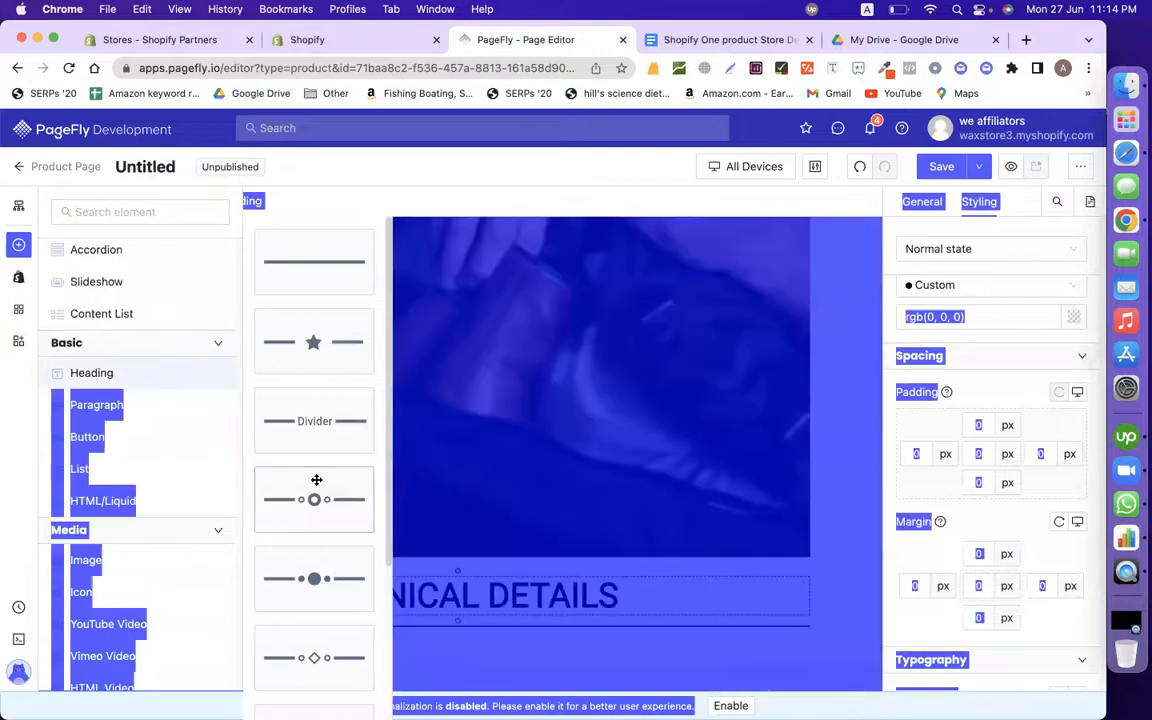
click(18, 248)
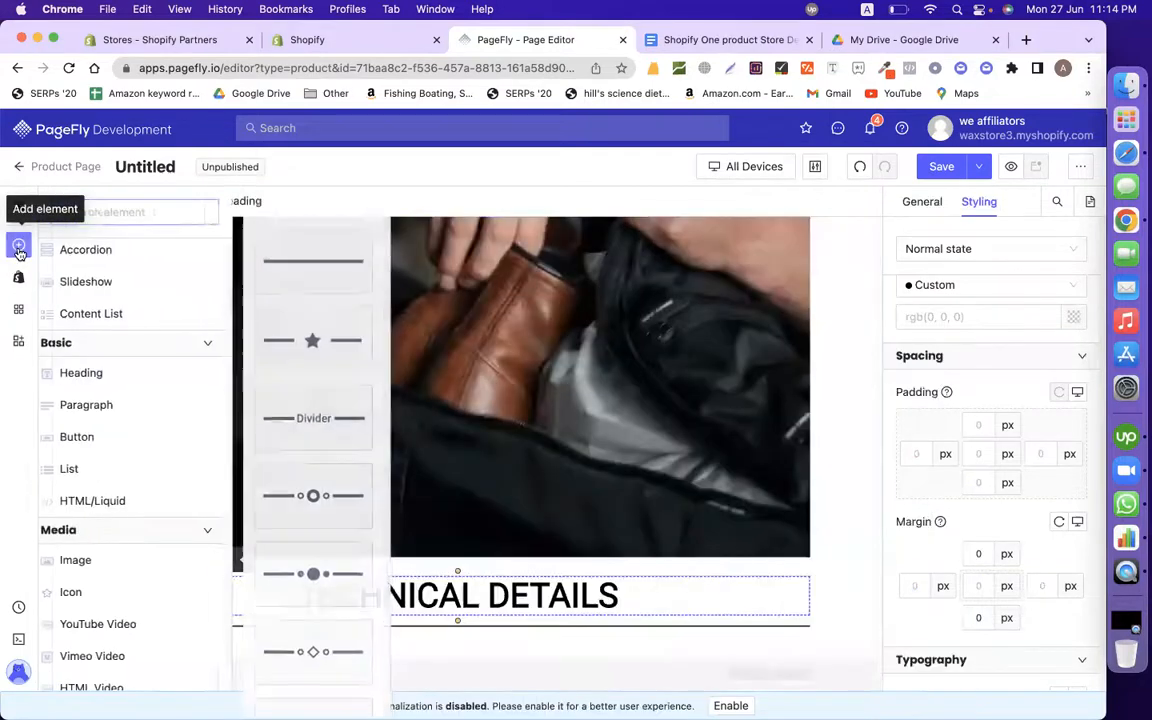
mouse_move(117, 385)
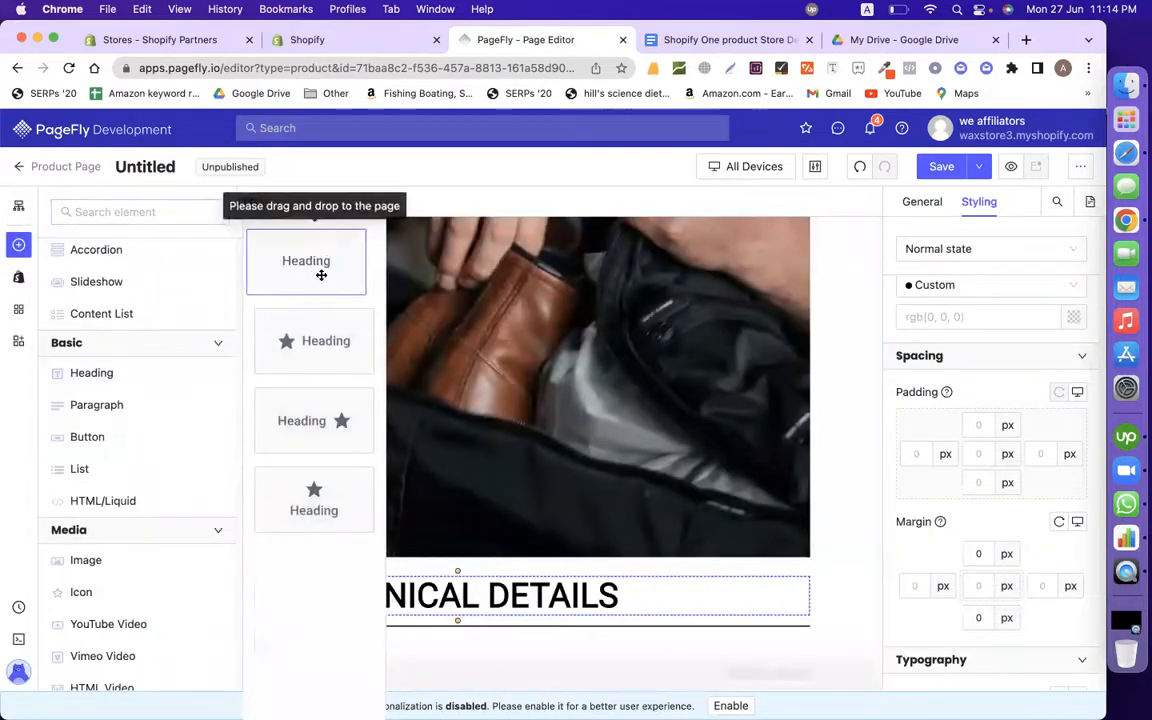
drag(319, 272, 378, 640)
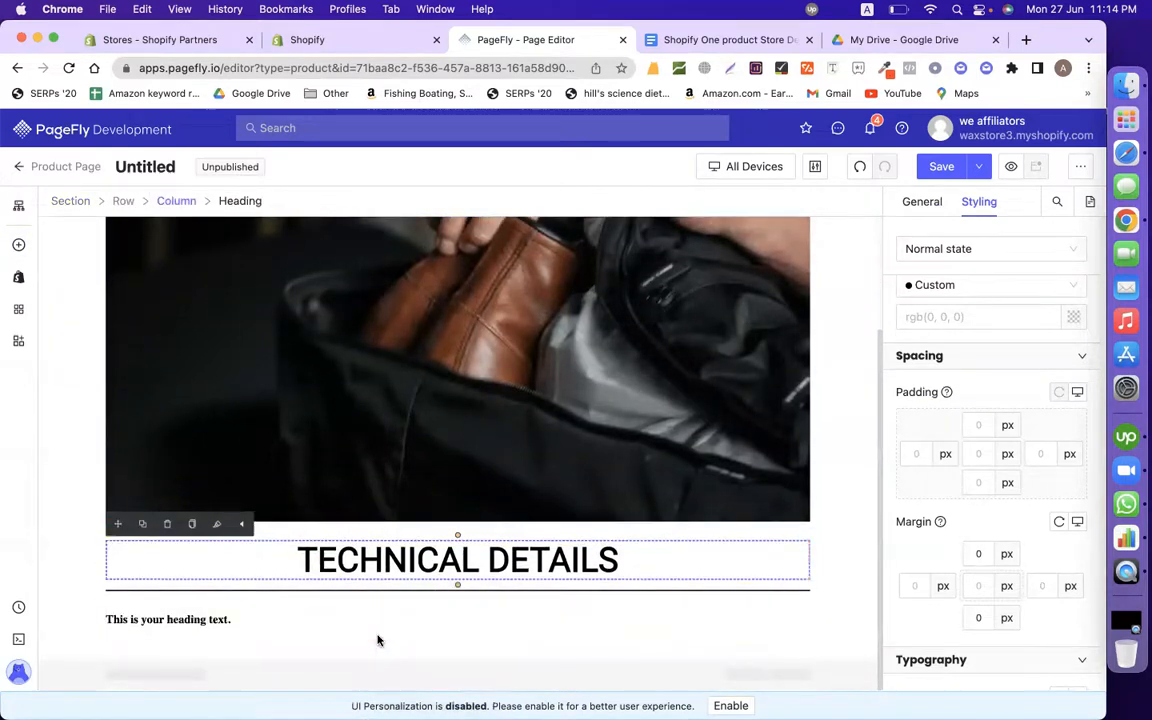
double_click(214, 619)
key(super+v)
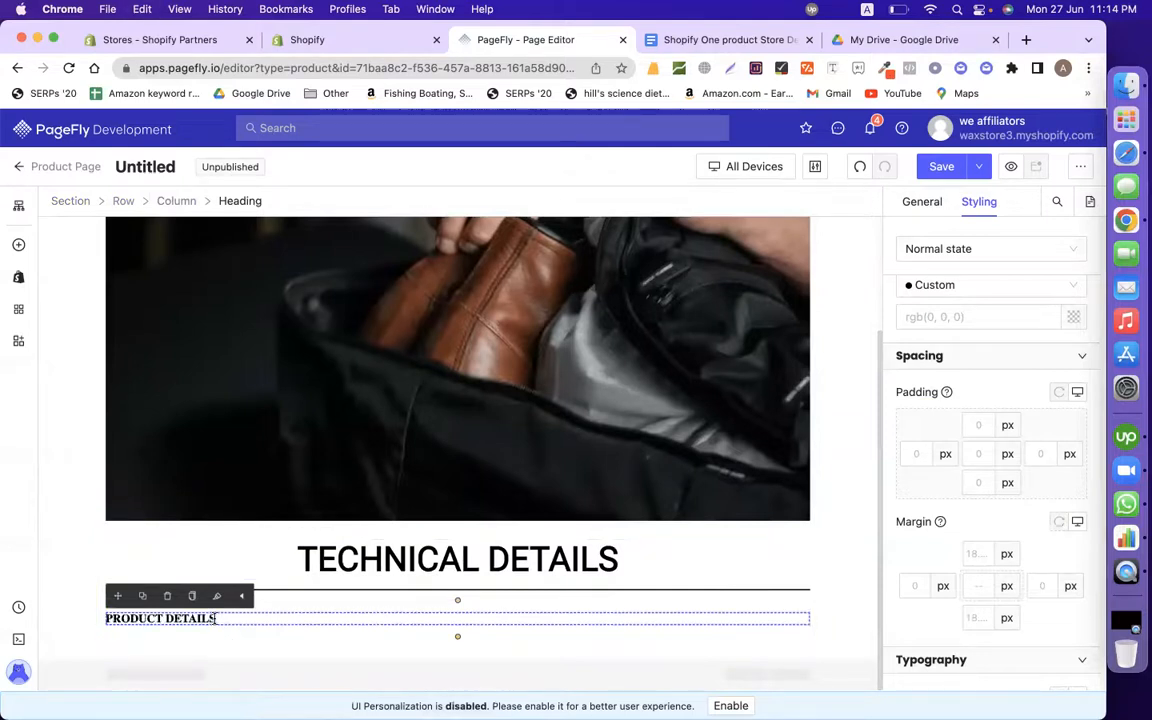
Step: Enlarge the PRODUCT DETAILS heading text to 33 px
scroll(967, 309, up, 3)
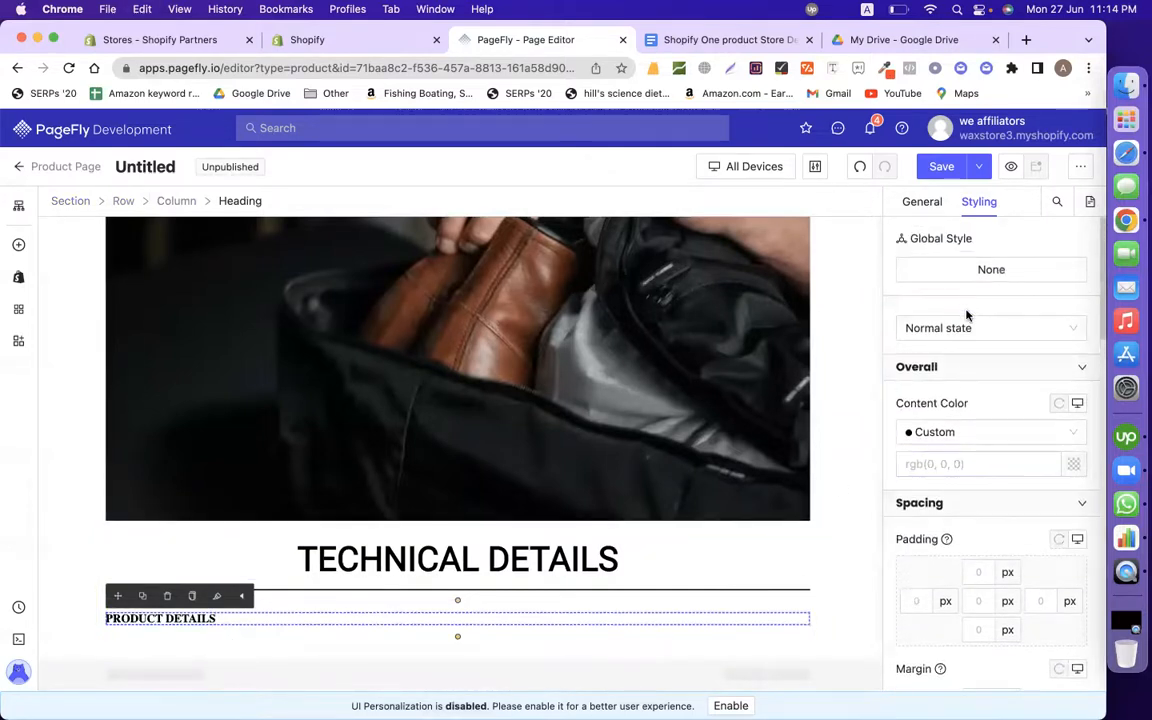
scroll(967, 316, down, 5)
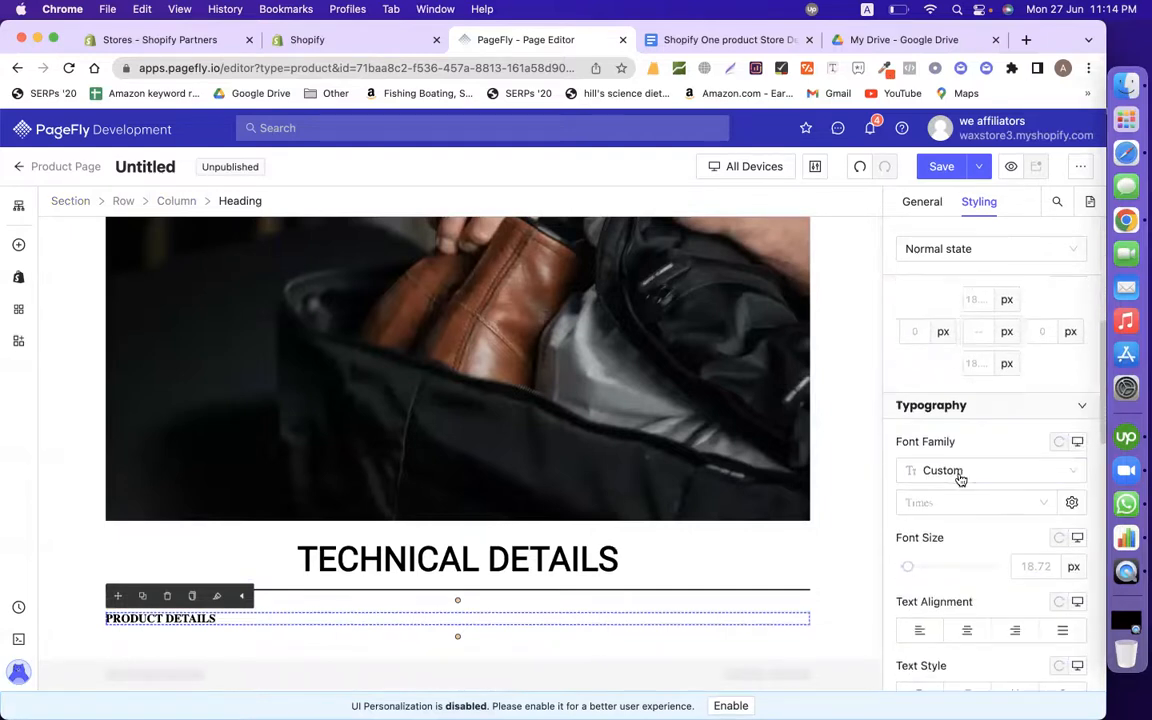
drag(912, 568, 921, 570)
scroll(740, 586, down, 1)
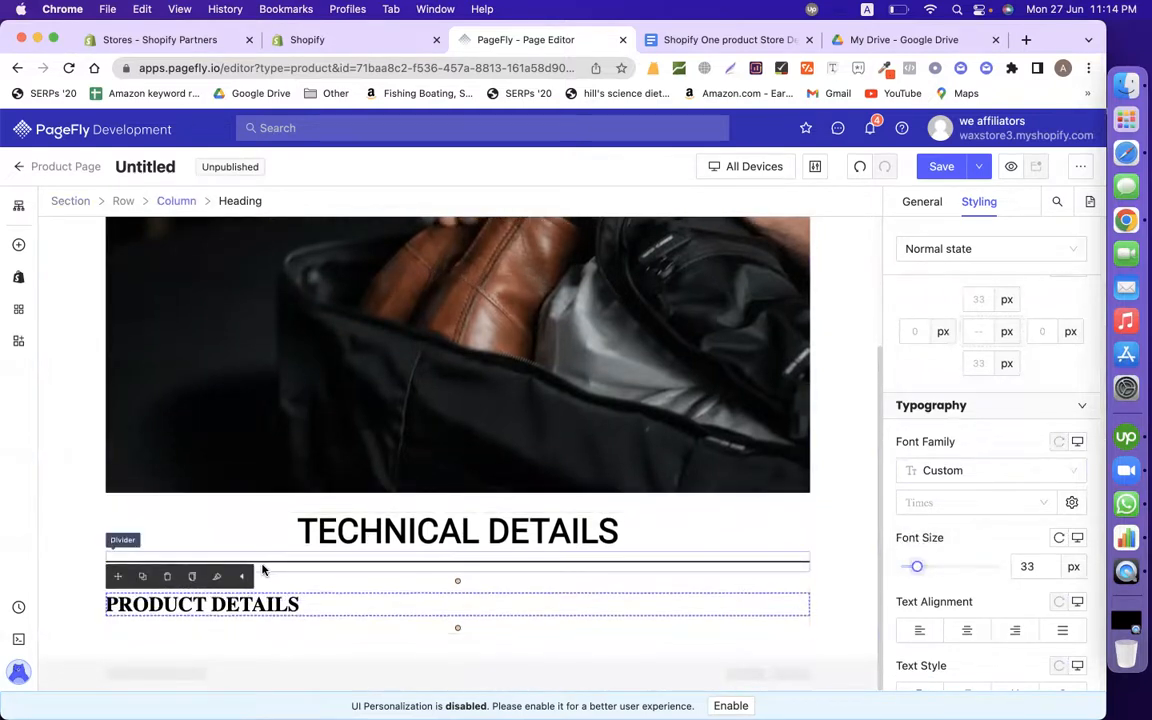
Step: Select the product details bullet lines in the design document
click(690, 45)
scroll(491, 481, down, 3)
scroll(380, 329, down, 1)
scroll(337, 288, up, 1)
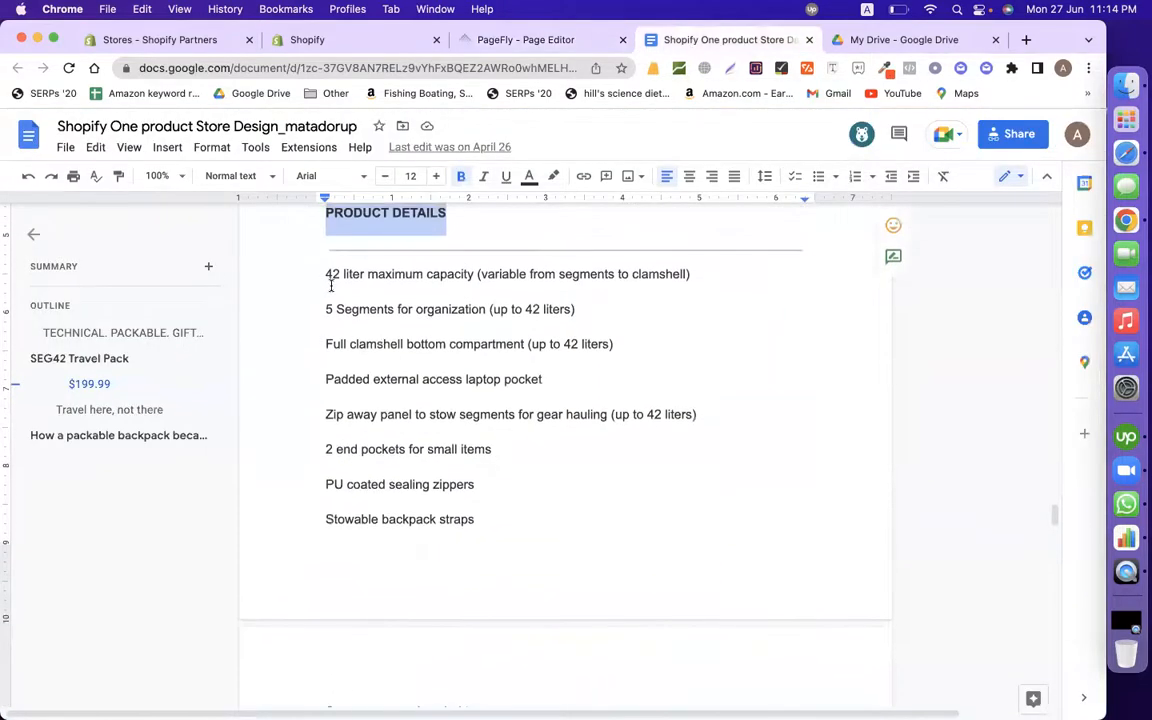
drag(325, 276, 454, 407)
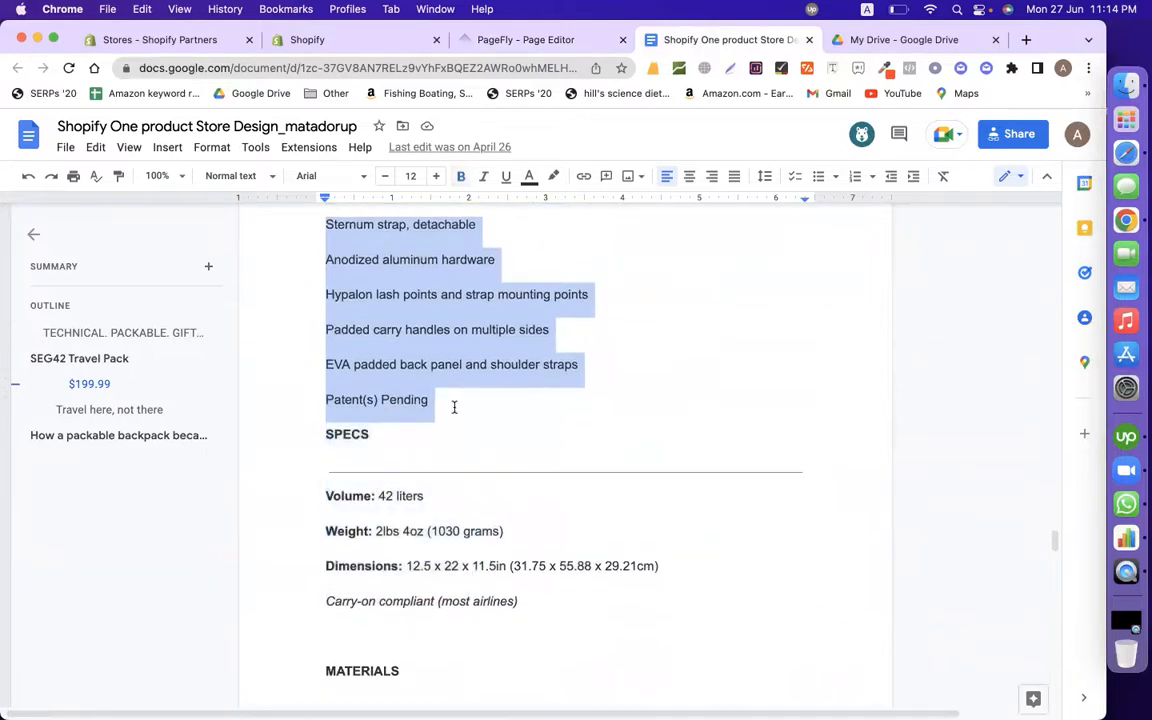
Step: Place a List element below the PRODUCT DETAILS heading
click(514, 41)
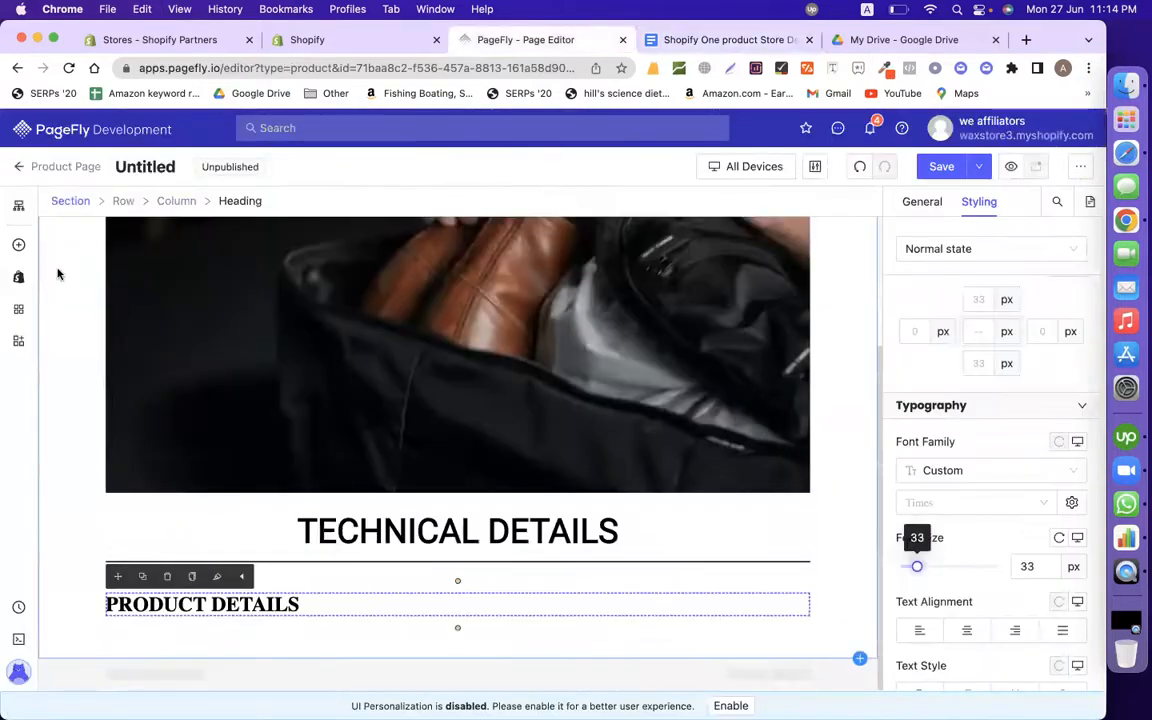
click(20, 246)
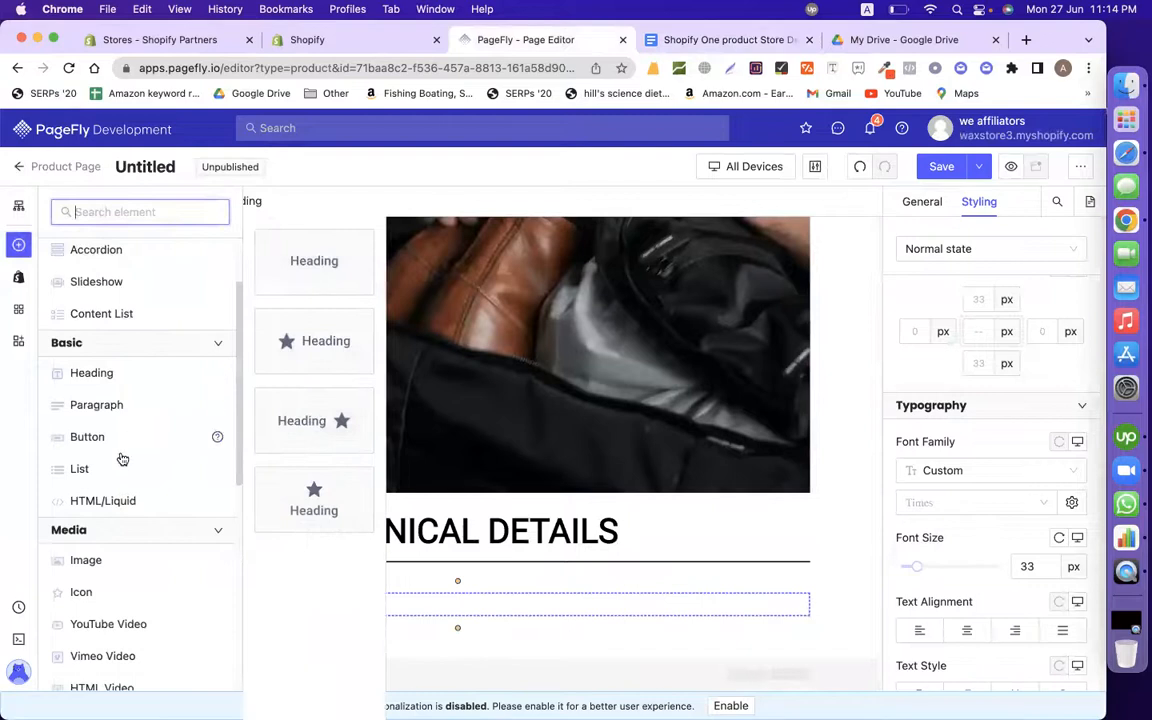
mouse_move(108, 471)
drag(283, 257, 186, 607)
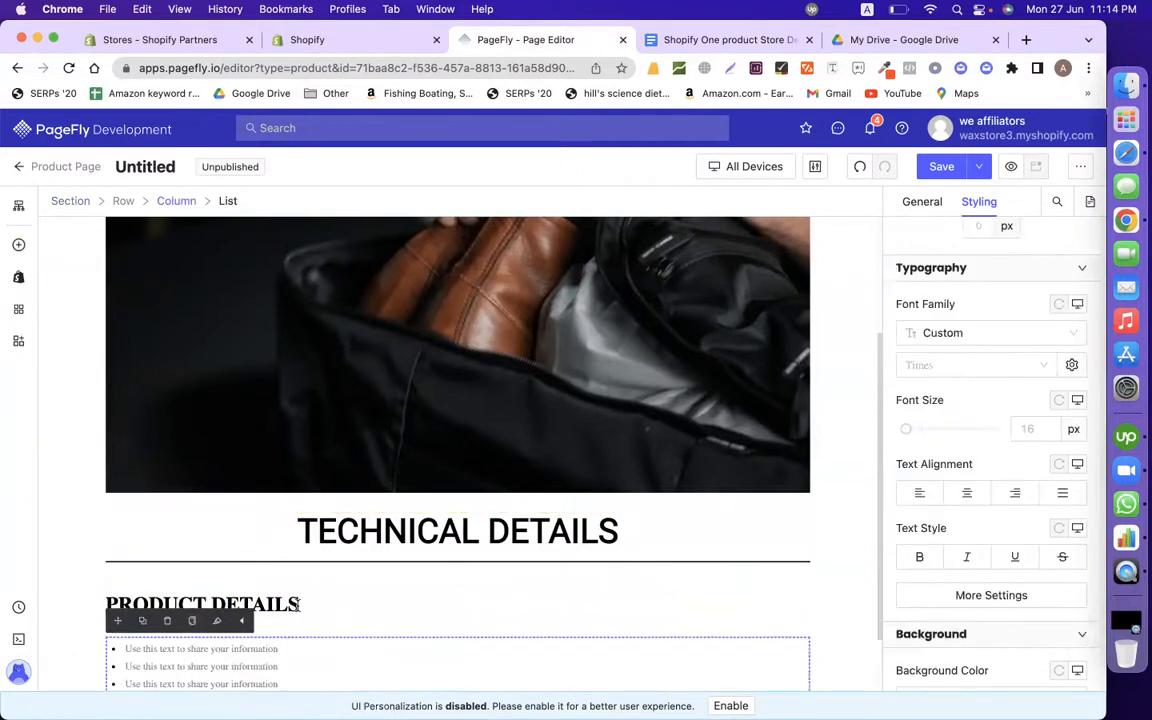
Step: Make the first list item read the 42 liter maximum capacity line from the document
scroll(297, 609, down, 2)
click(265, 590)
click(256, 576)
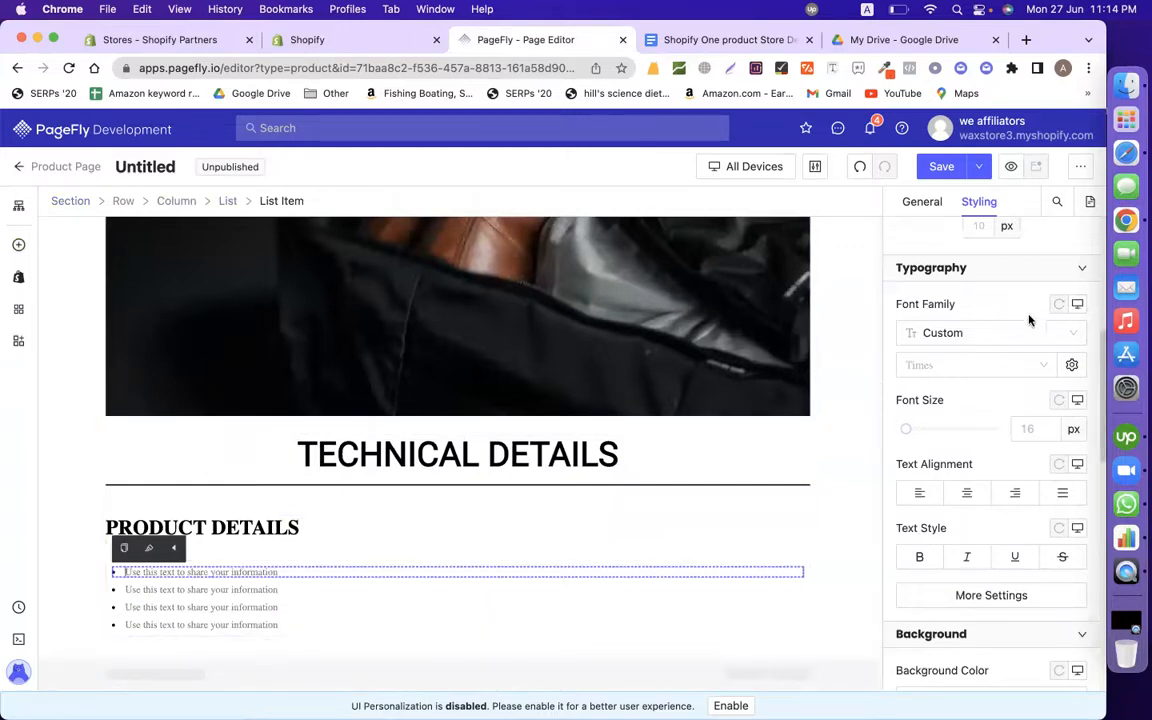
scroll(930, 395, up, 1)
scroll(940, 393, up, 3)
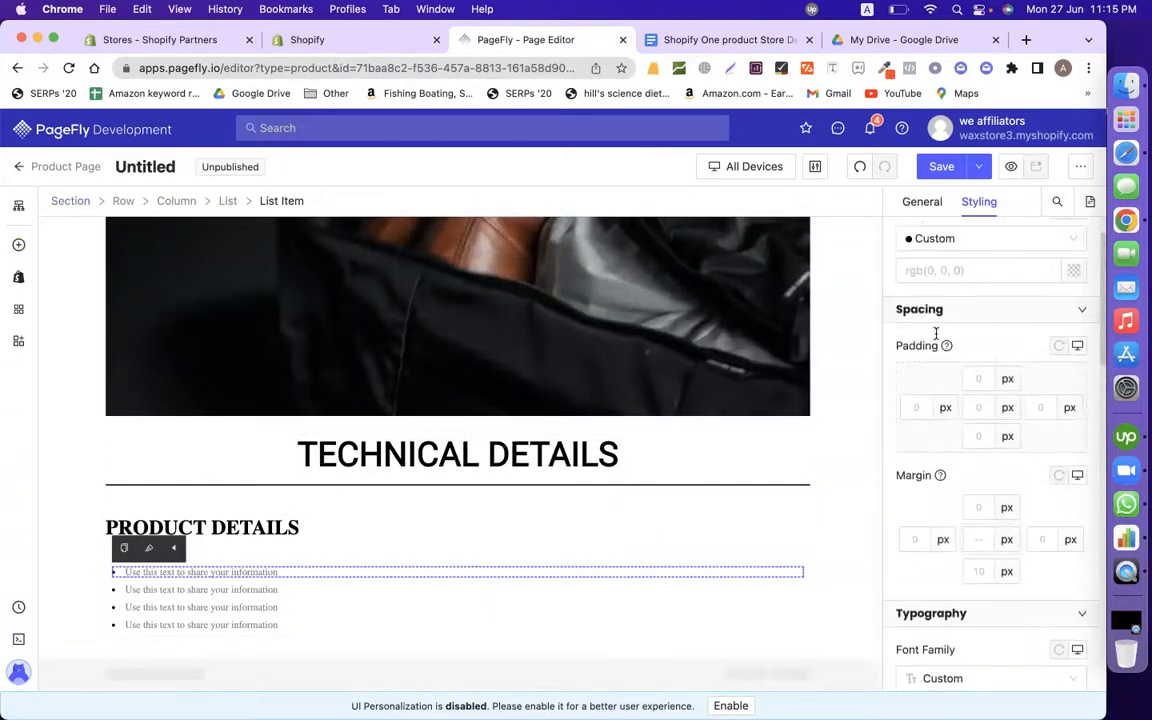
click(920, 203)
click(730, 40)
scroll(386, 424, up, 10)
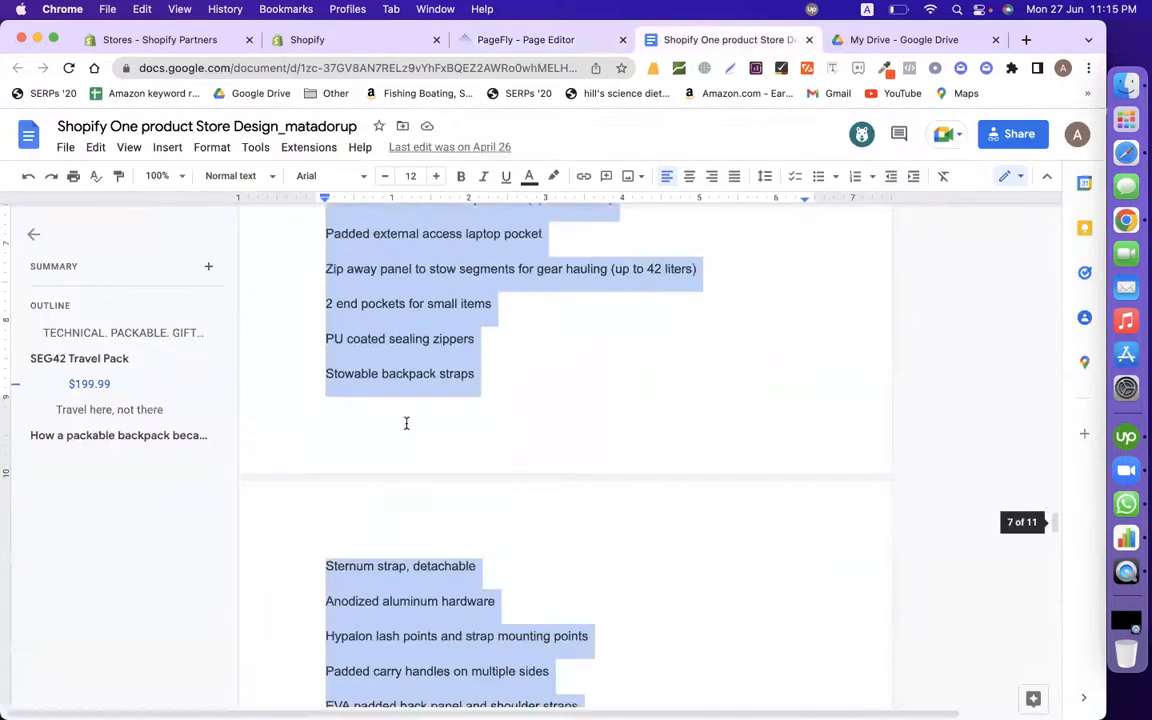
triple_click(307, 401)
key(super+c)
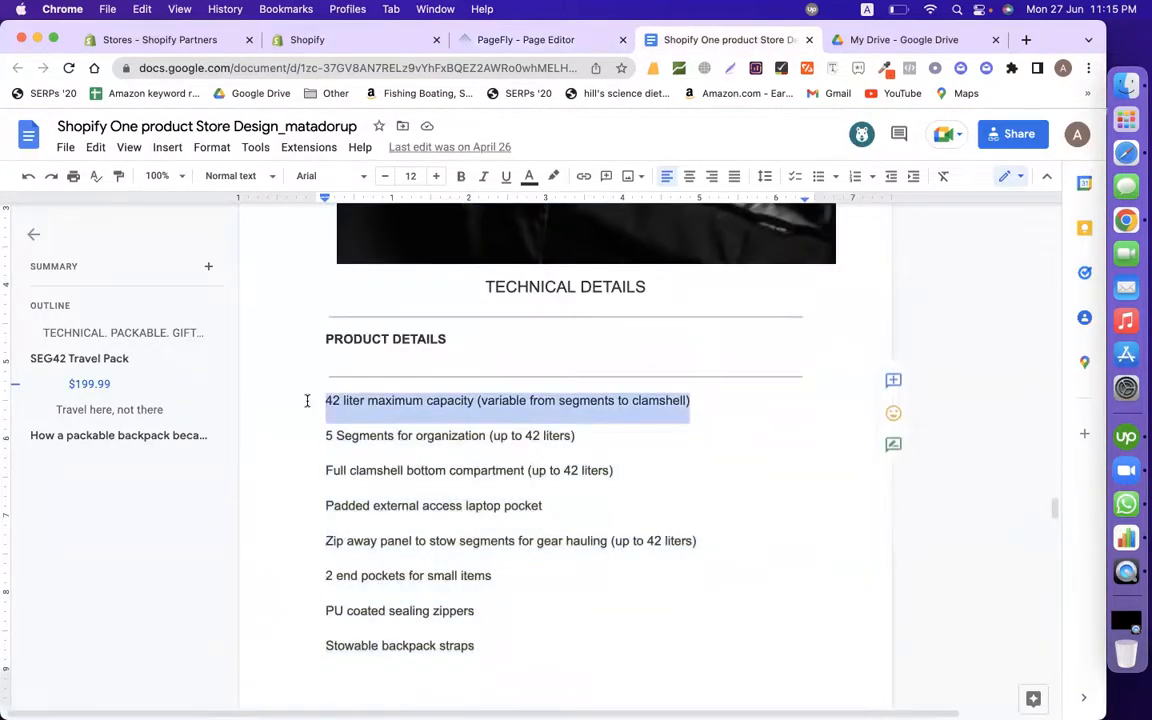
click(540, 39)
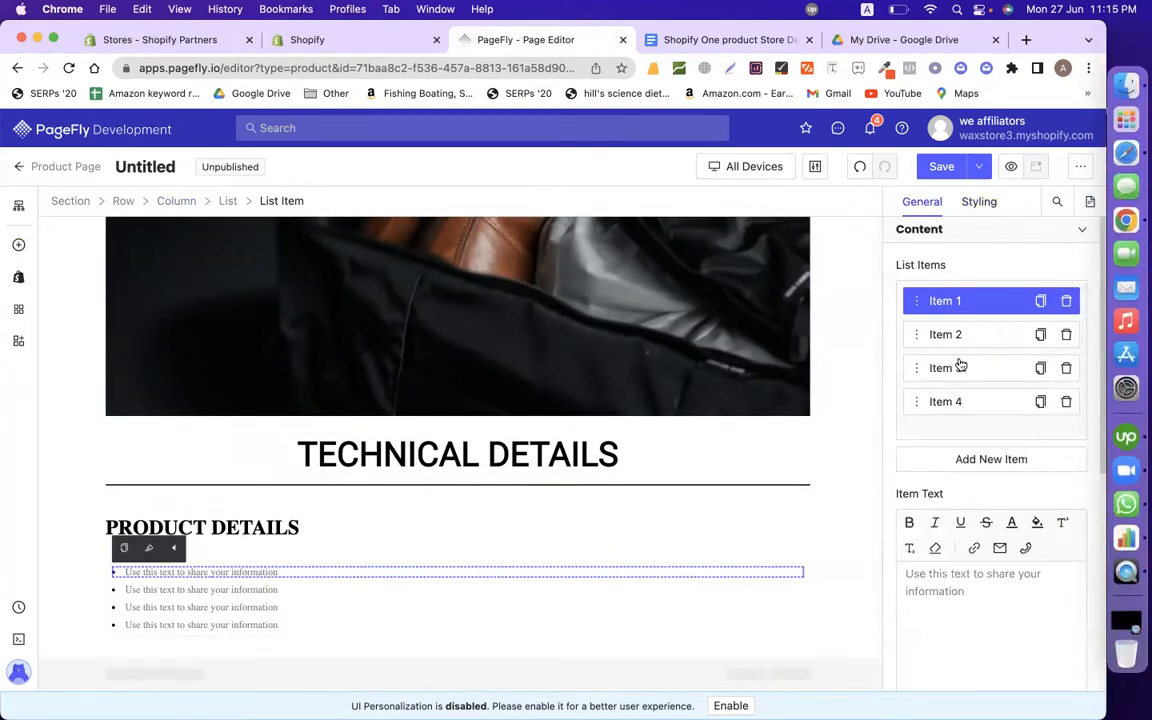
key(super+v)
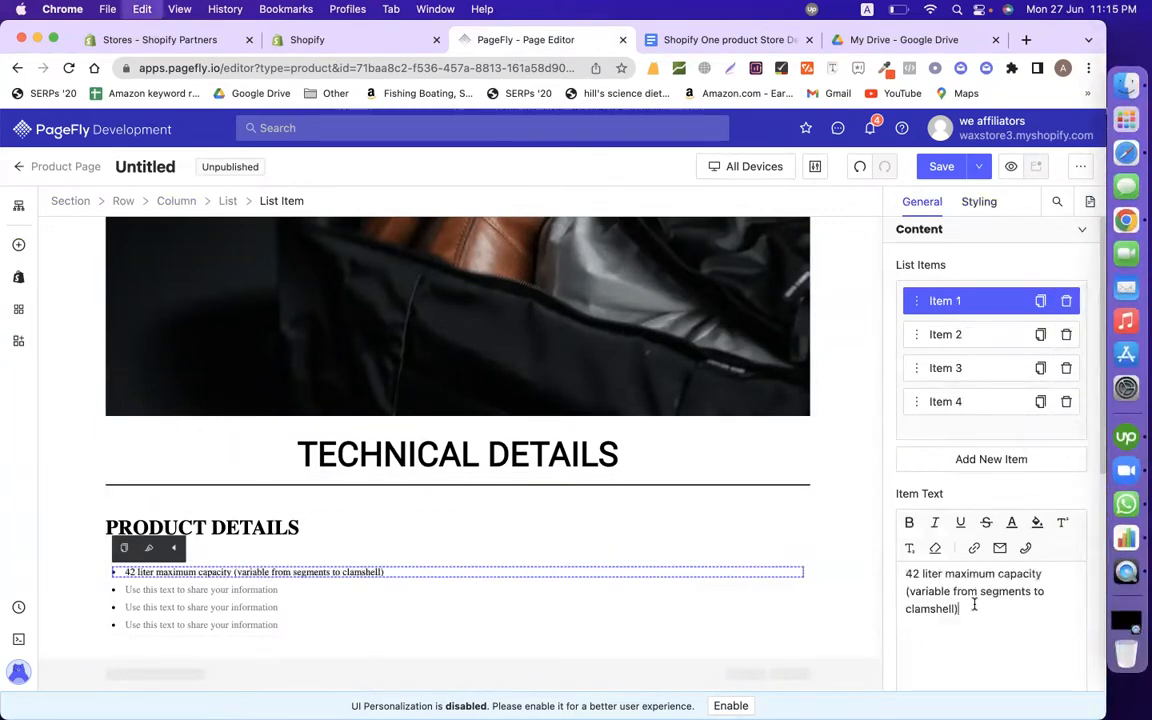
Step: Style the first list item in Roboto at 26 px
click(977, 203)
scroll(965, 537, down, 5)
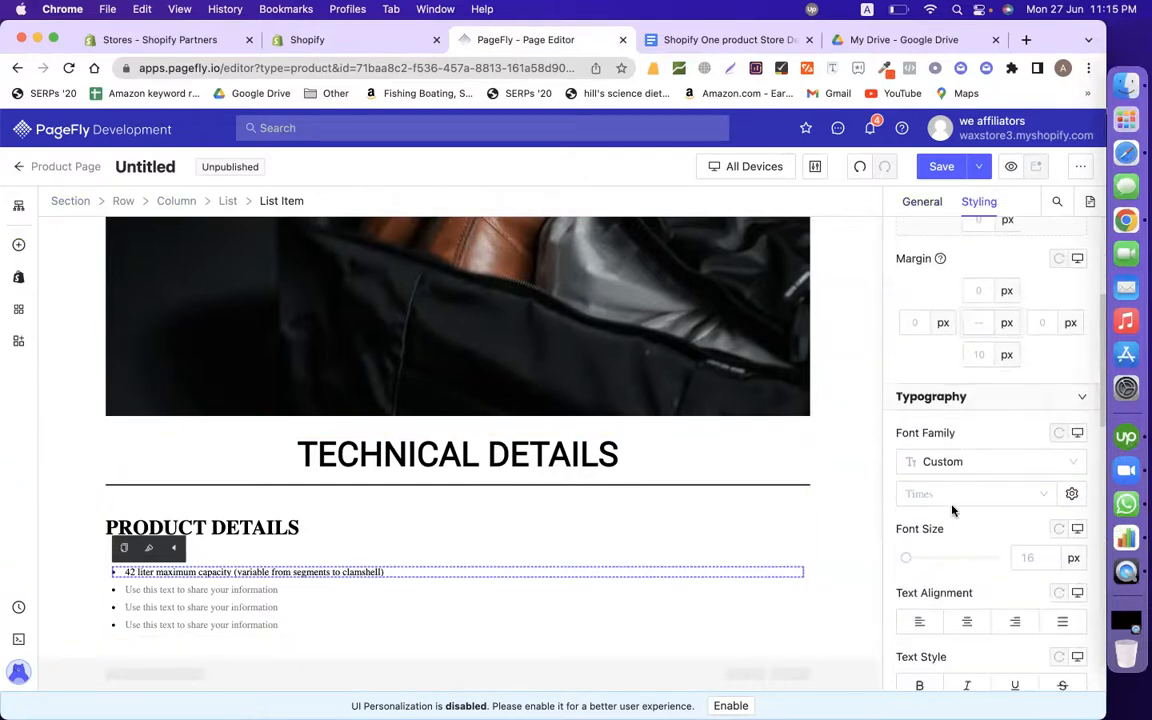
click(949, 500)
click(933, 577)
drag(906, 561, 912, 565)
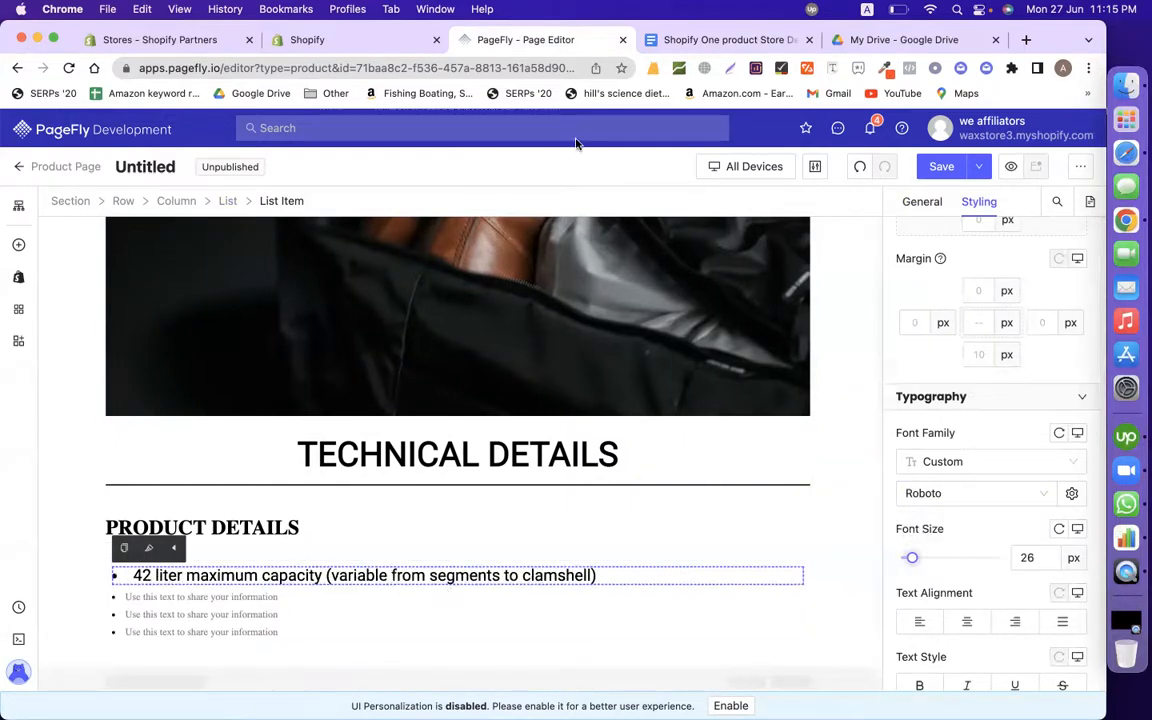
click(690, 46)
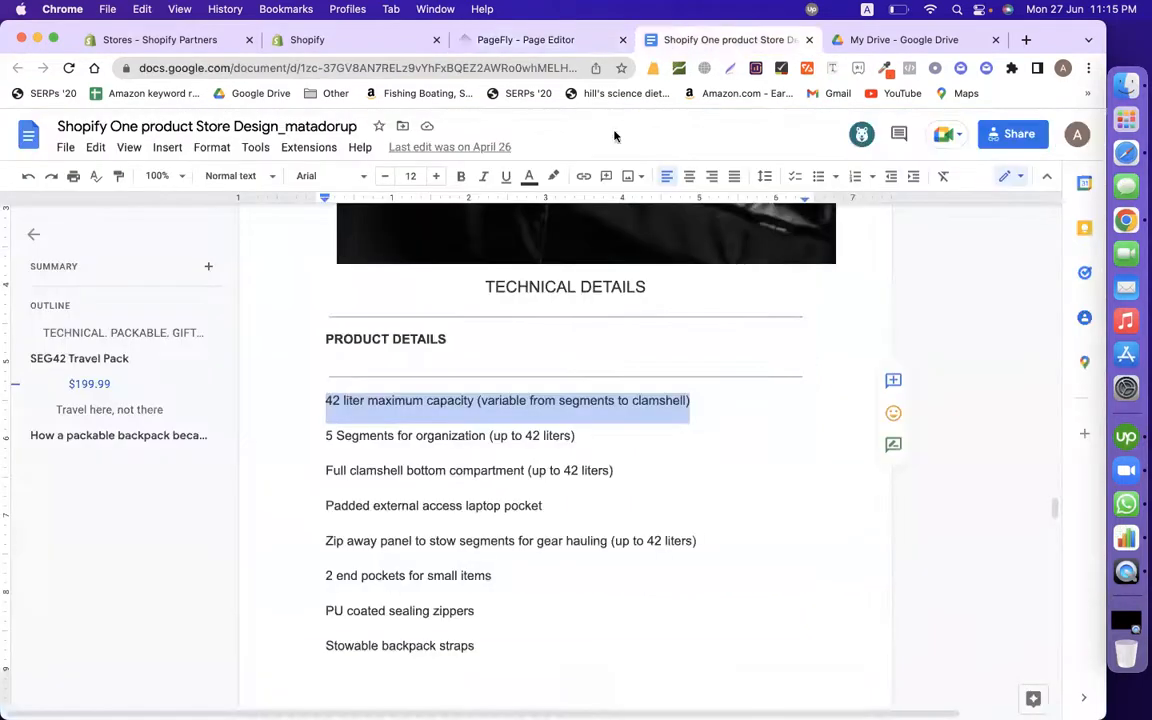
Step: Make the second list item read '5 Segments for organization (up to 42 liters)'
triple_click(309, 435)
key(super+c)
click(527, 41)
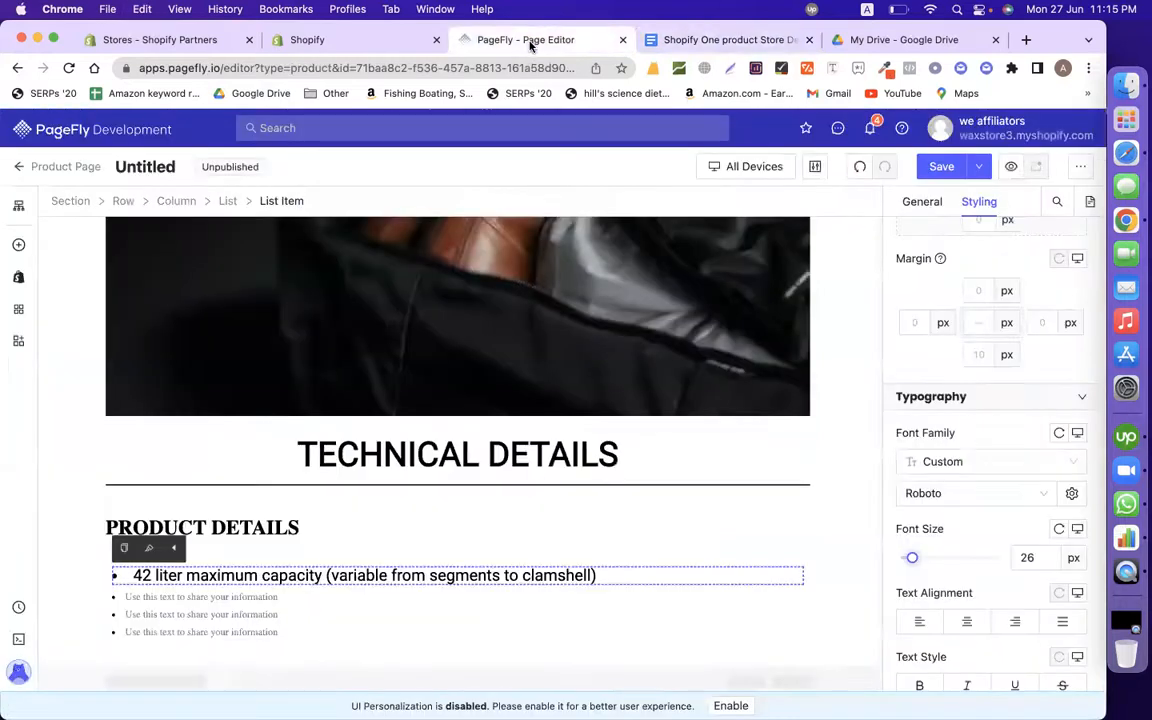
click(220, 598)
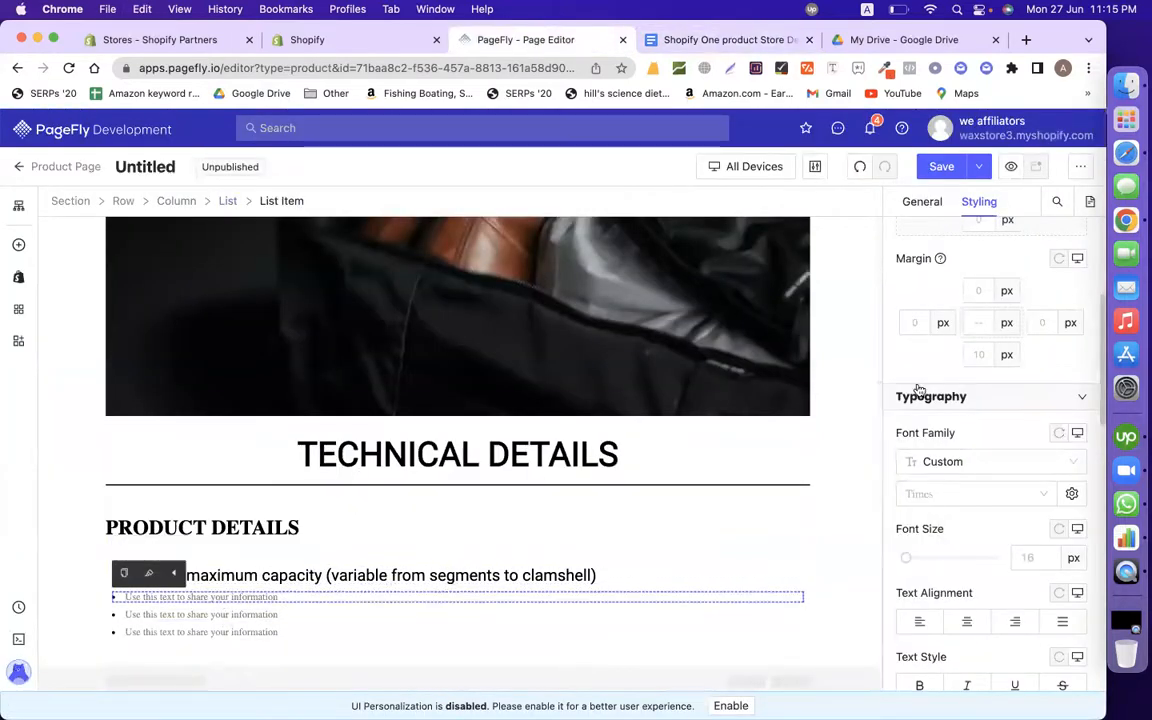
click(924, 203)
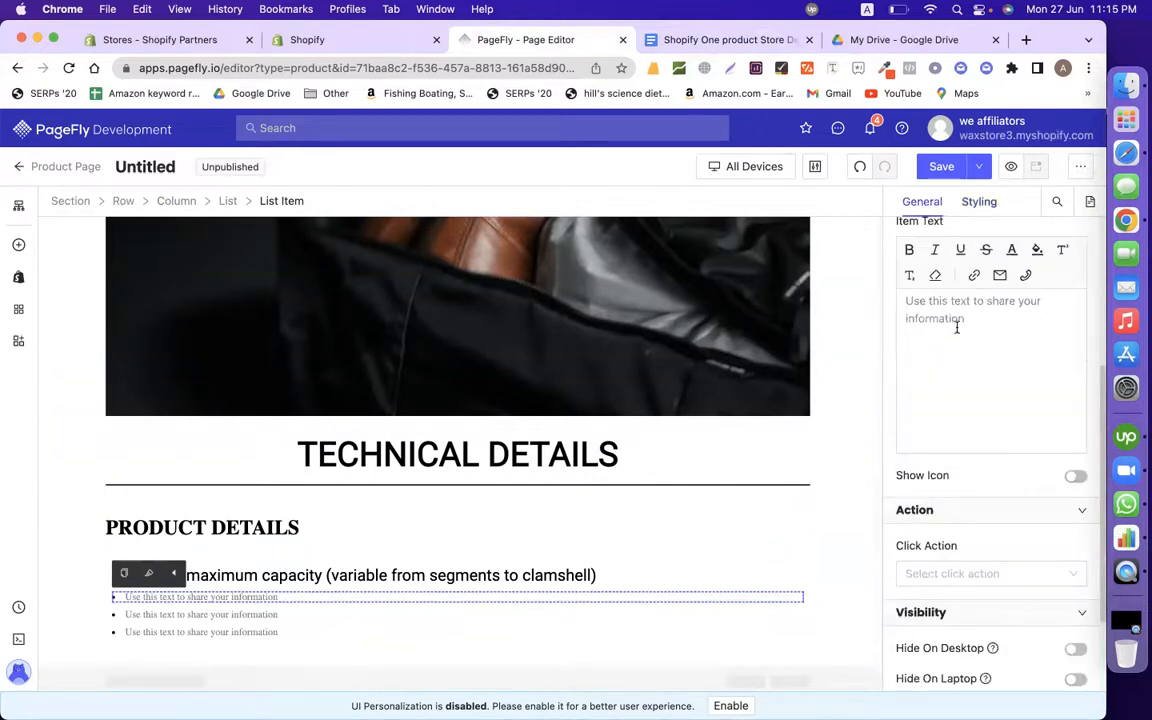
click(956, 328)
key(super+v)
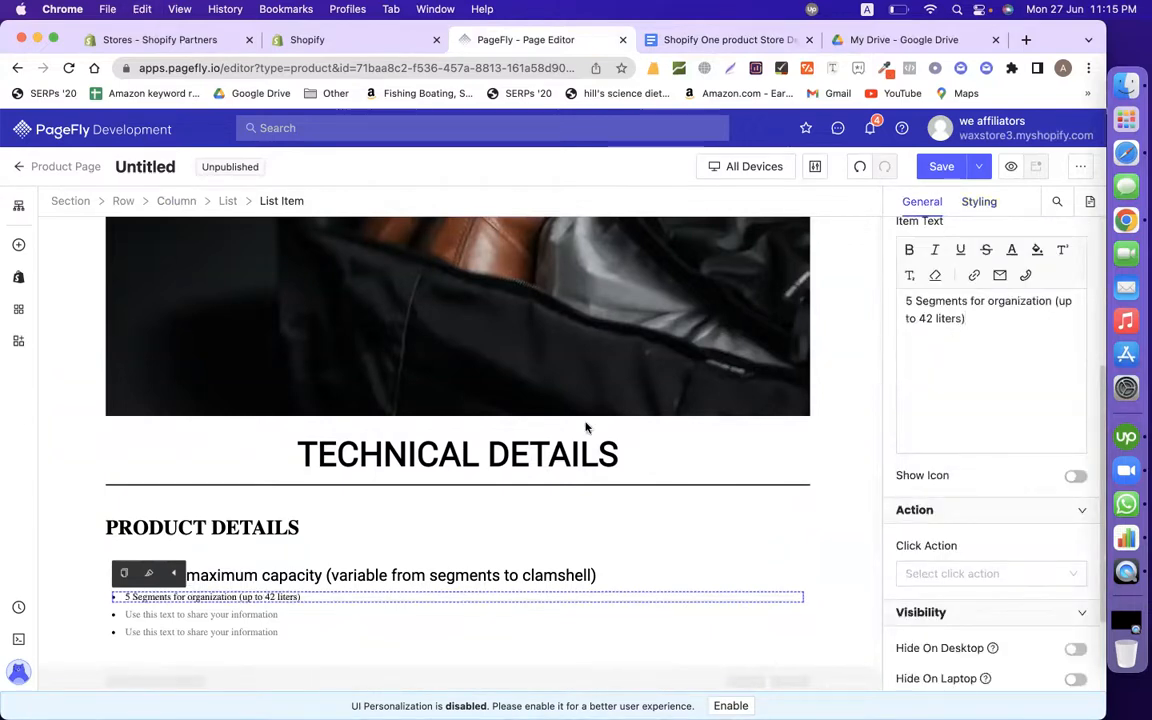
Step: Copy the first item's text style and paste it onto list items two, three and four
click(365, 575)
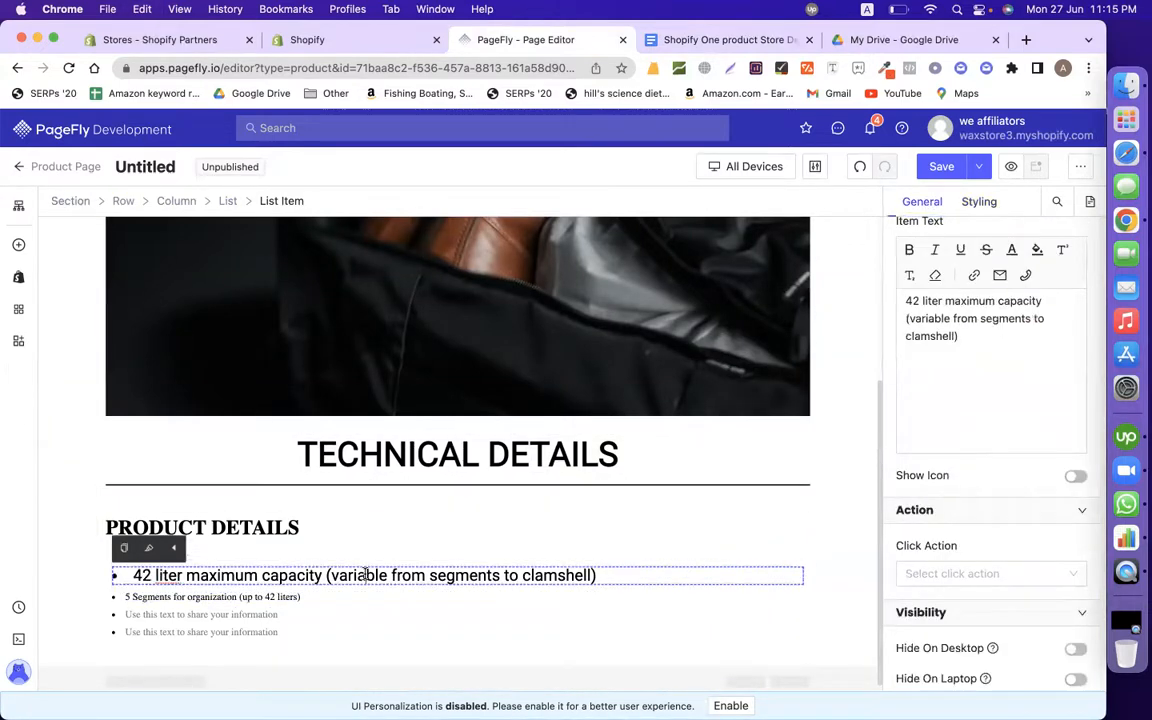
click(125, 550)
click(128, 597)
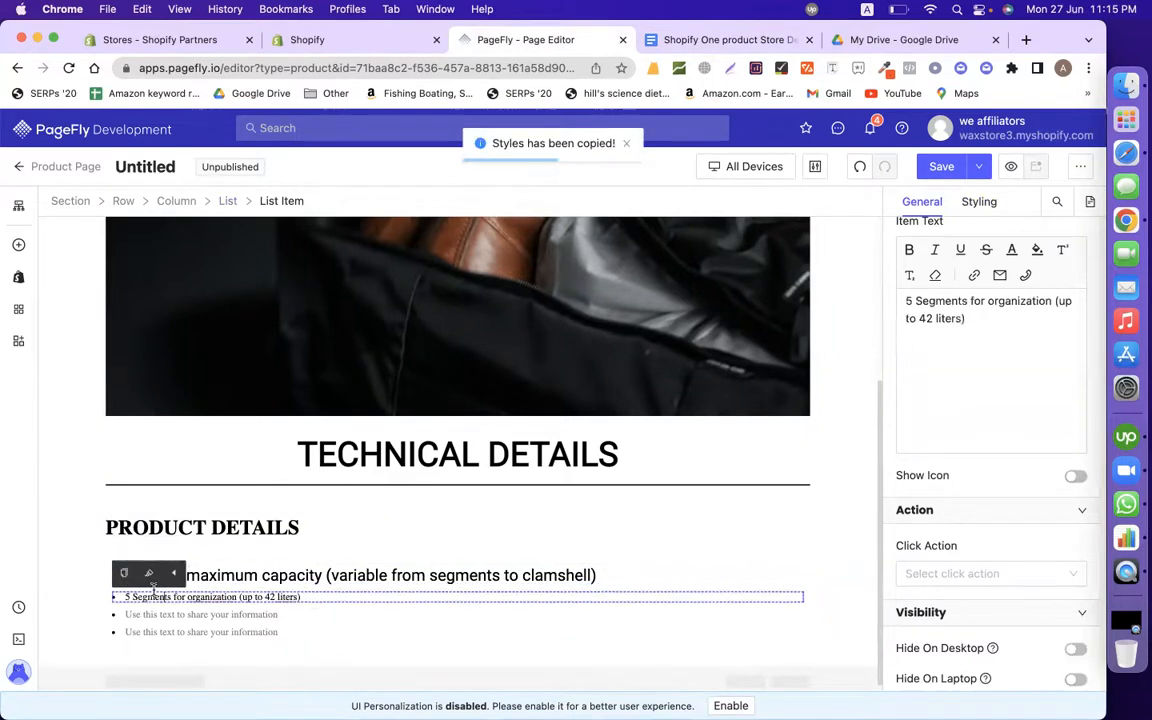
click(146, 578)
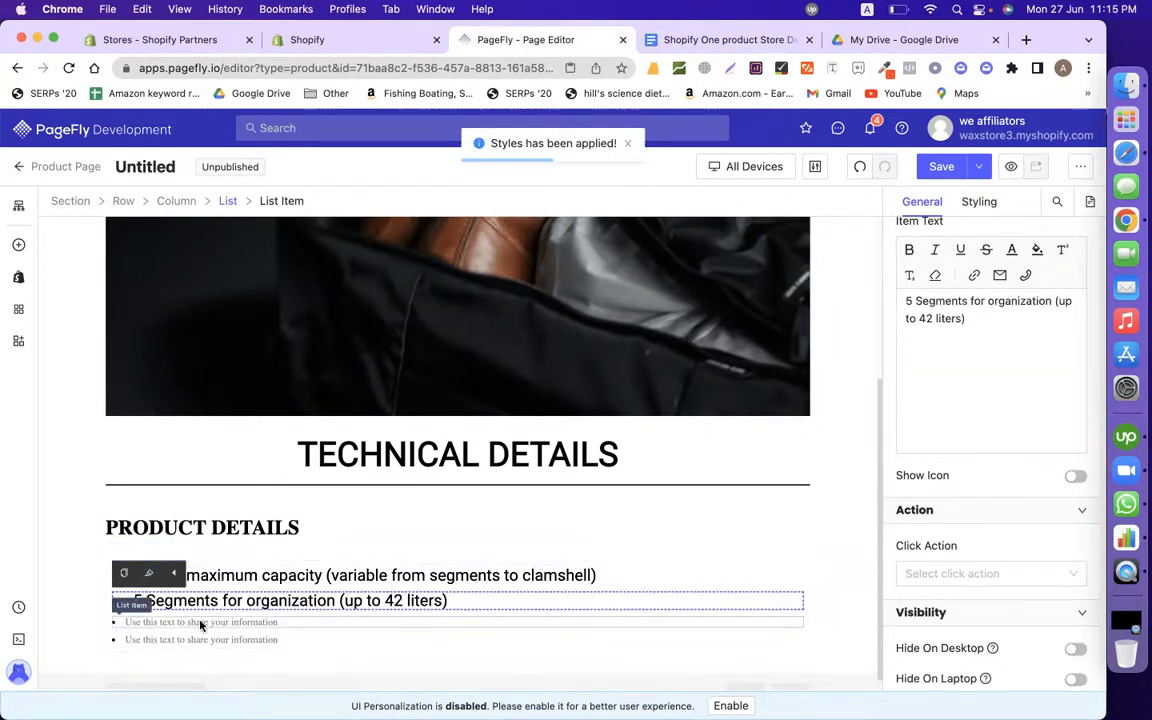
click(164, 623)
click(149, 598)
click(150, 646)
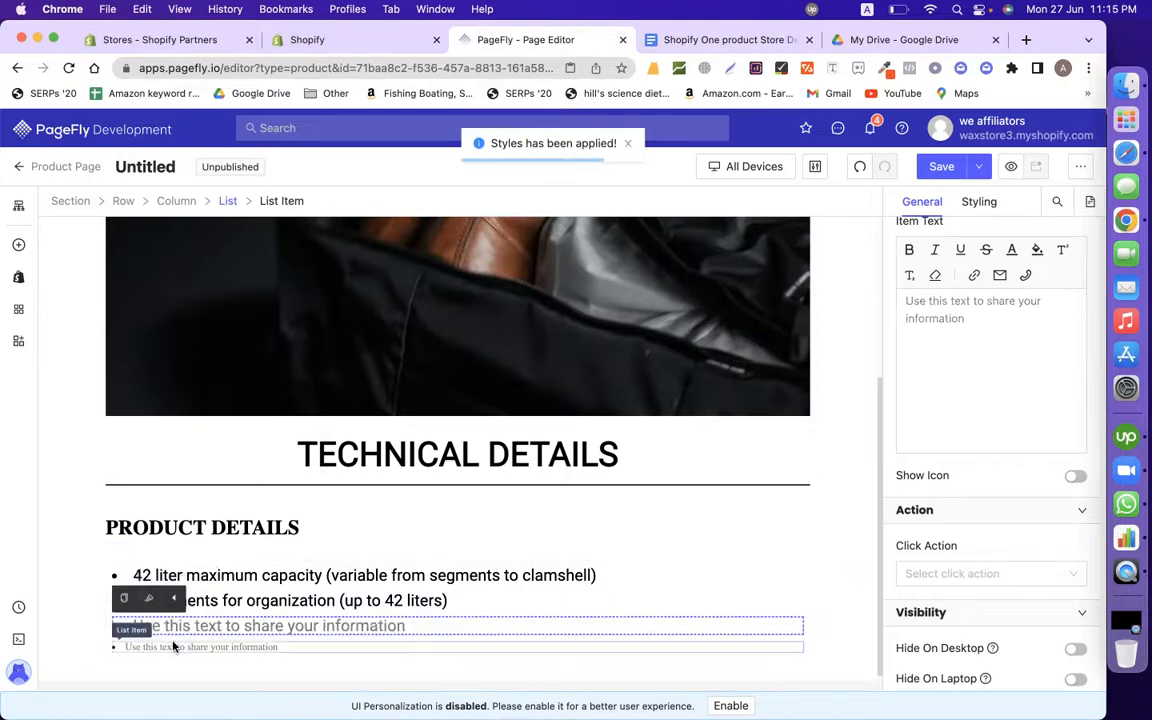
click(151, 626)
scroll(414, 596, down, 1)
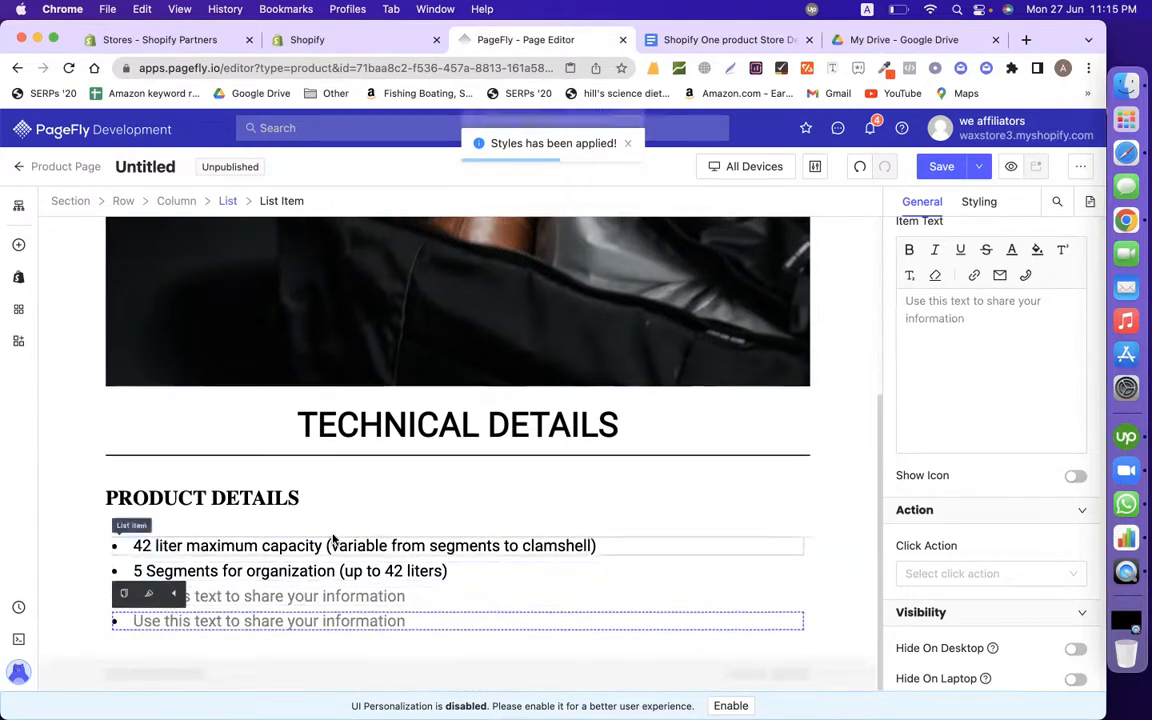
Step: Select the document text from SPECS through Carry-on compliant
click(718, 40)
scroll(454, 408, down, 10)
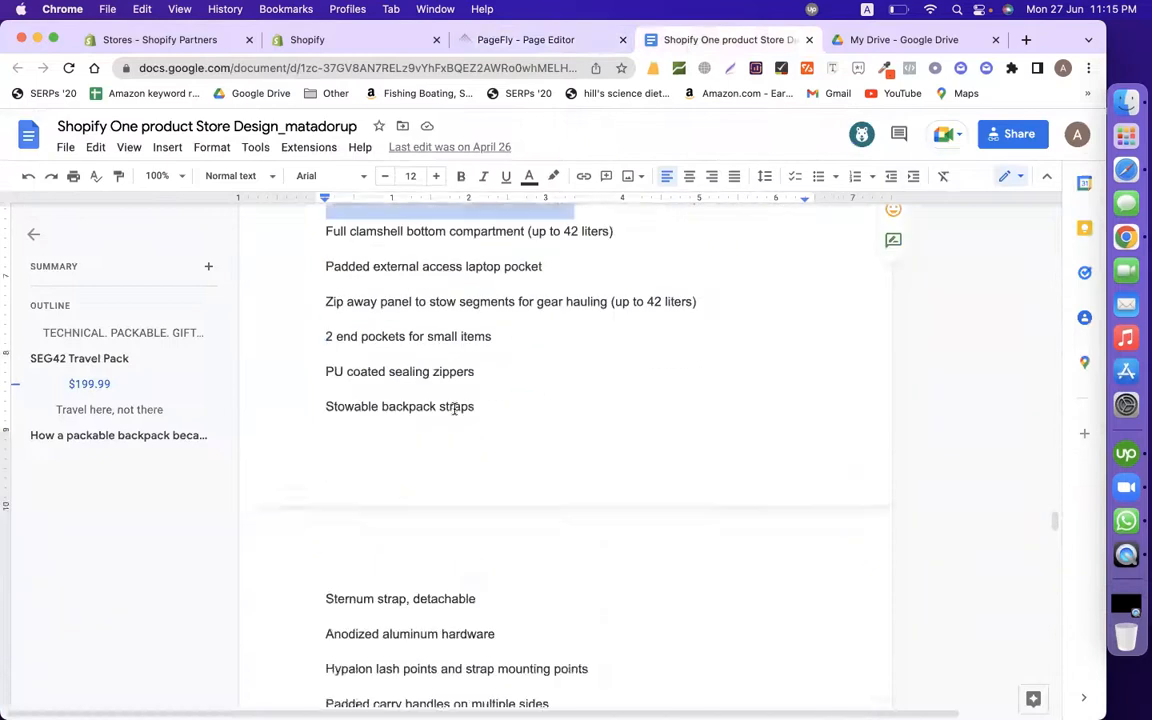
scroll(454, 408, down, 7)
drag(329, 283, 588, 452)
click(512, 45)
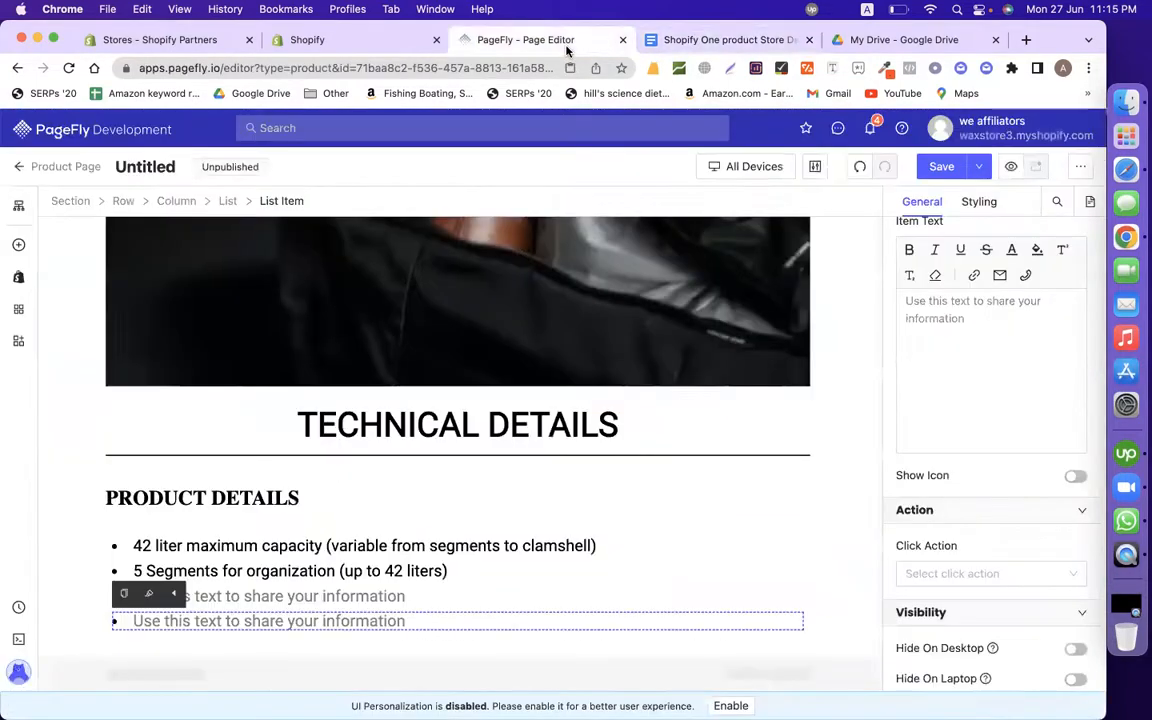
click(713, 42)
scroll(489, 501, down, 10)
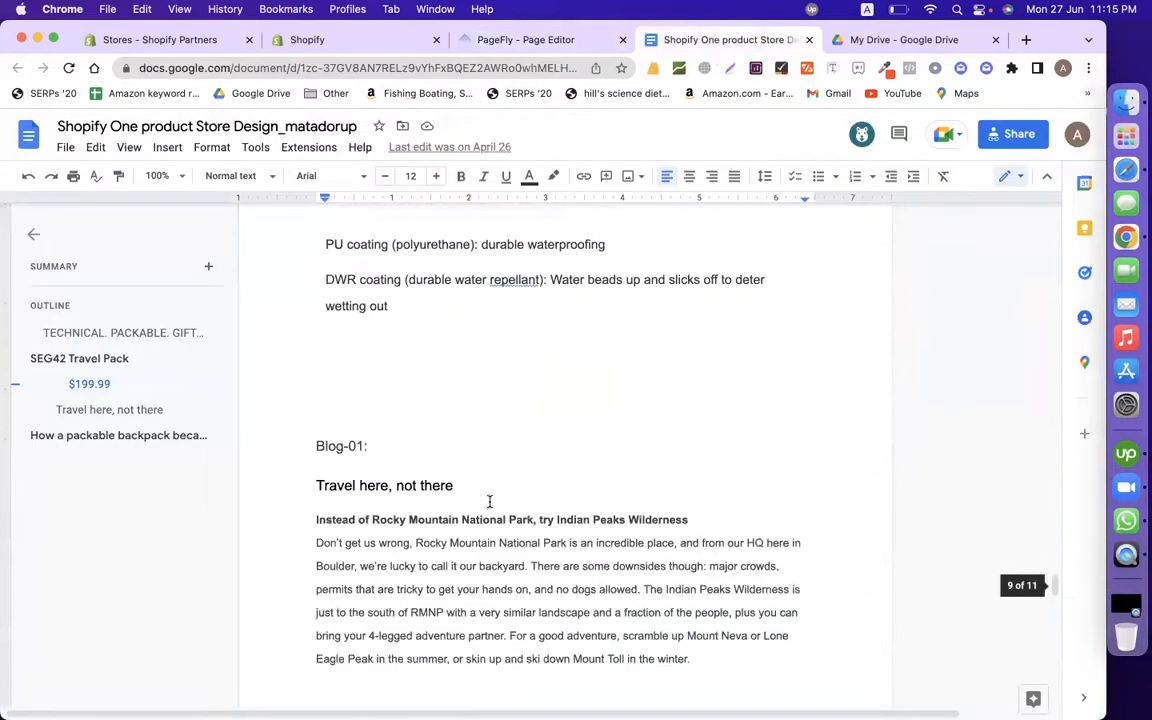
click(520, 40)
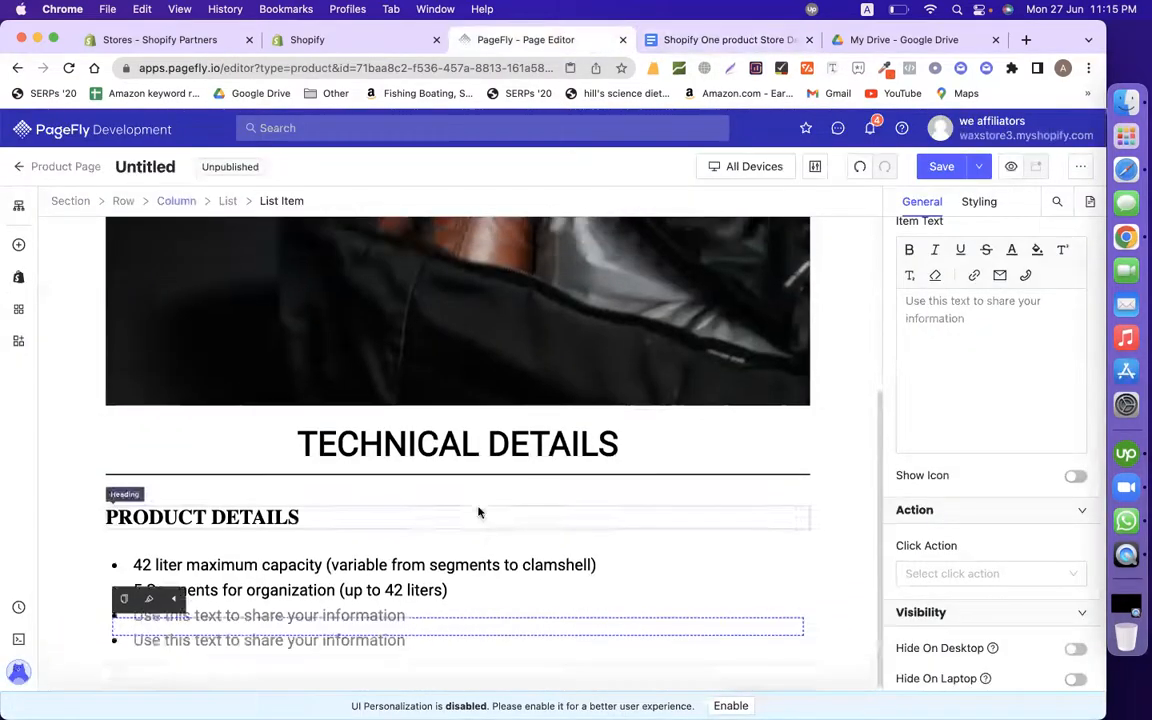
scroll(478, 509, up, 5)
Step: Start saving the page, then select the SEG42 TRAVEL PACK heading in the document for its title
click(943, 167)
click(464, 413)
click(690, 40)
scroll(543, 329, up, 10)
scroll(542, 331, up, 15)
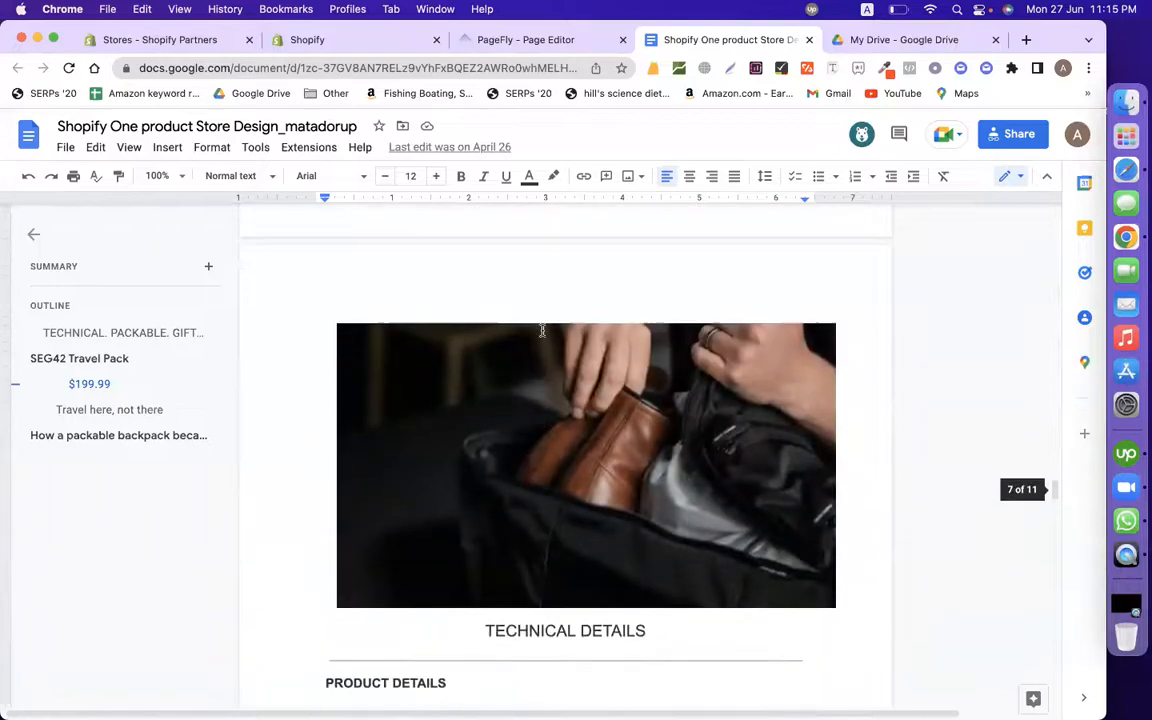
scroll(542, 331, up, 12)
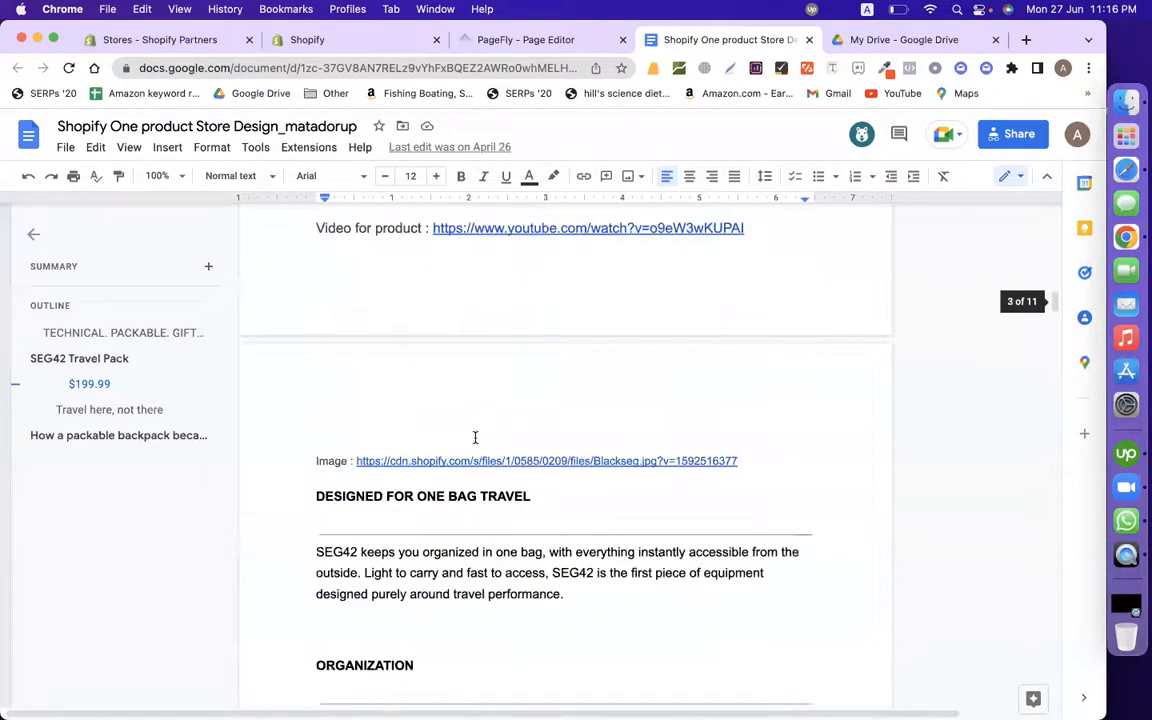
scroll(475, 437, up, 5)
click(457, 362)
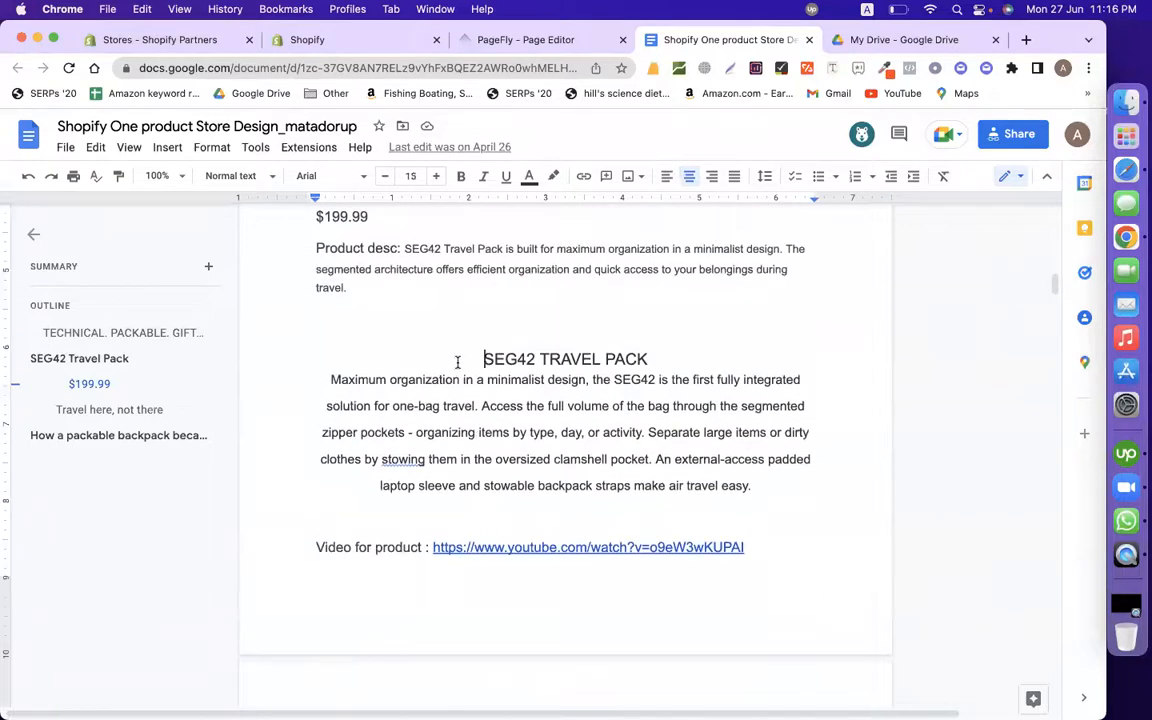
triple_click(457, 362)
click(580, 44)
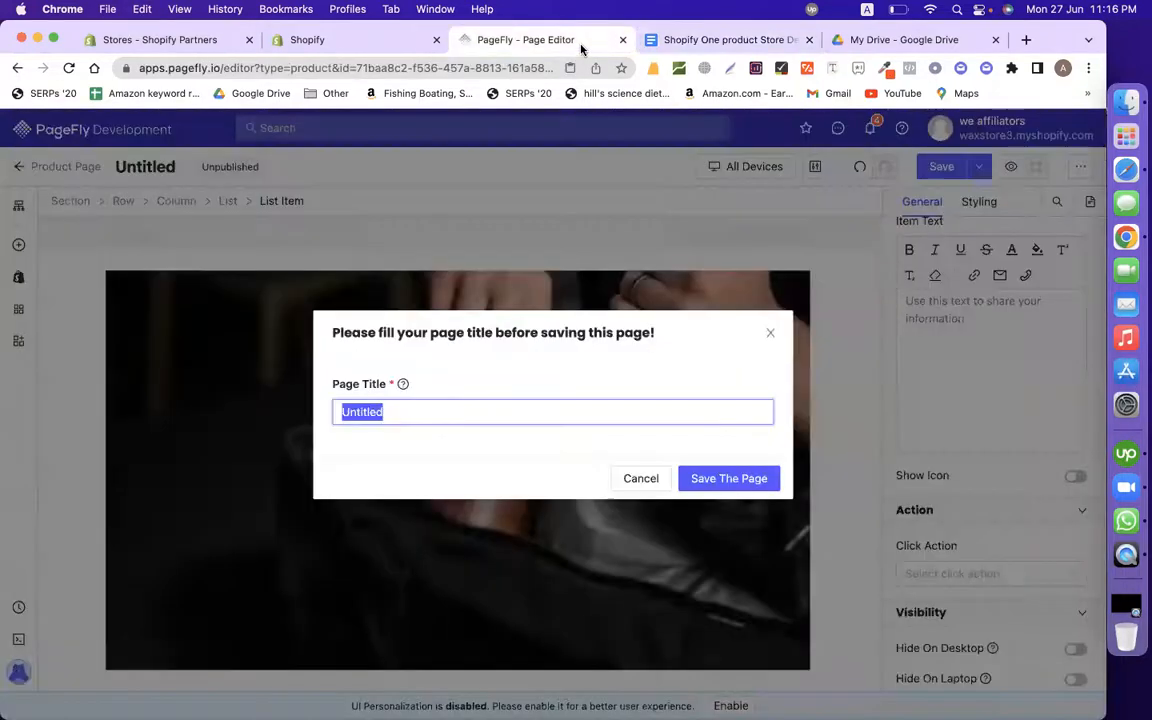
Step: Save the page titled SEG42 TRAVEL PACK and publish it to the SEG42 Travel Pack product, accepting replacement
key(super+v)
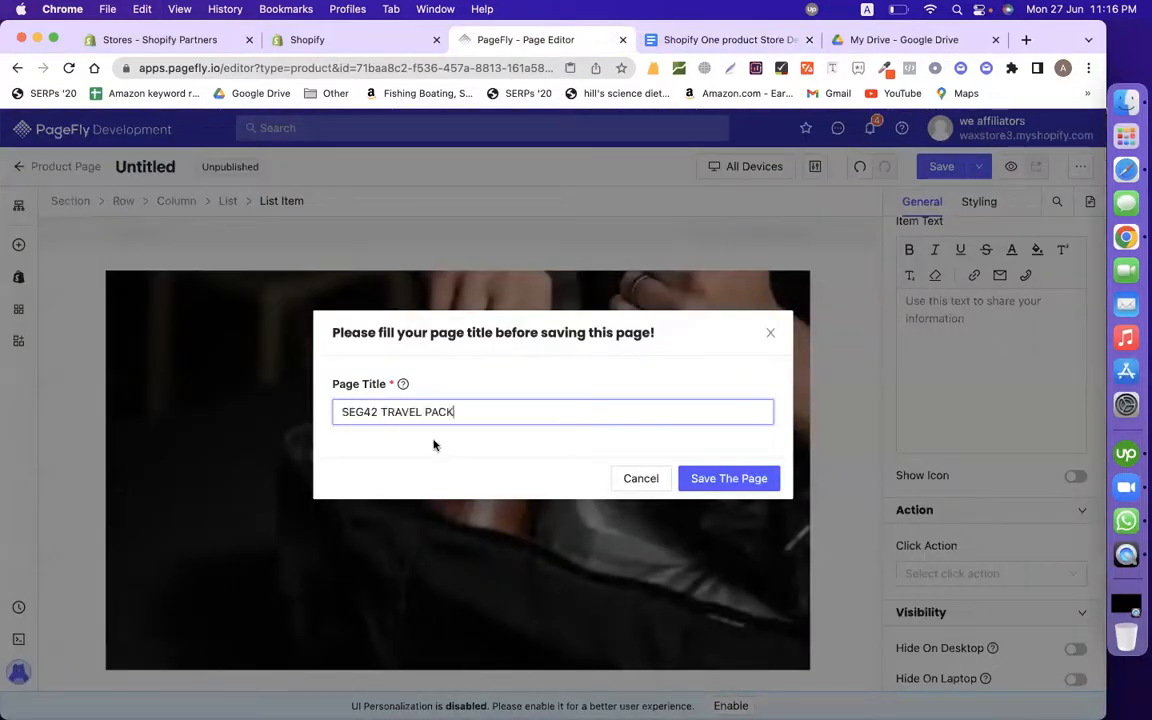
click(752, 484)
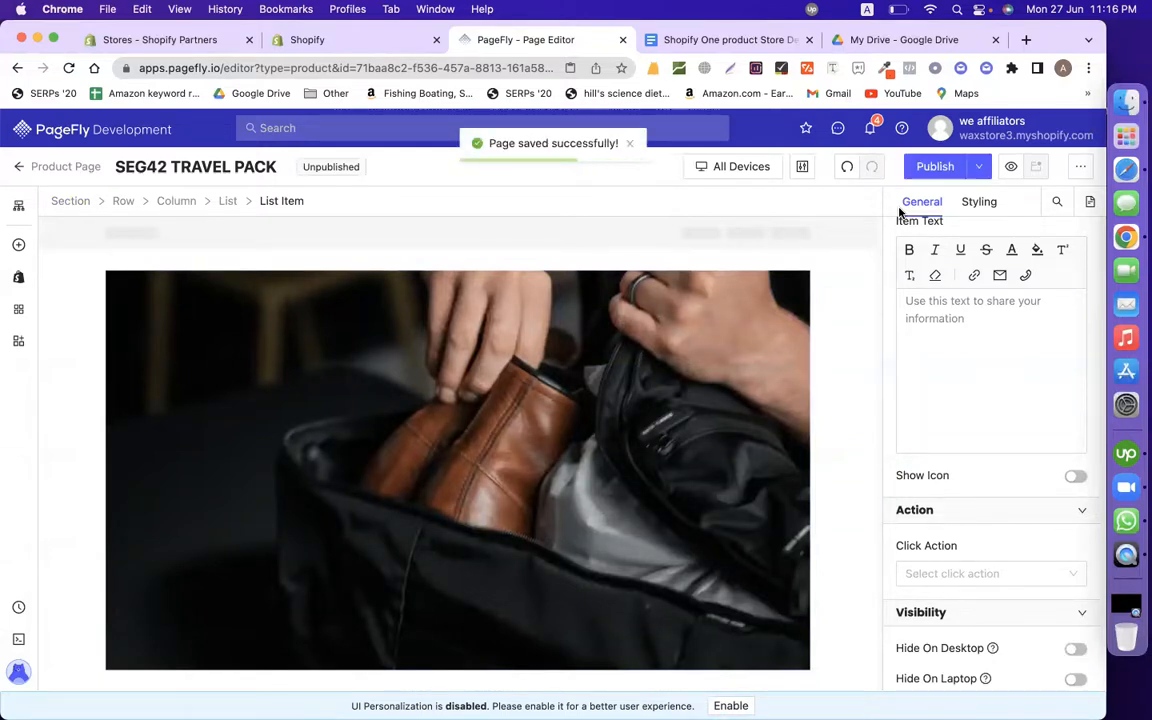
click(933, 169)
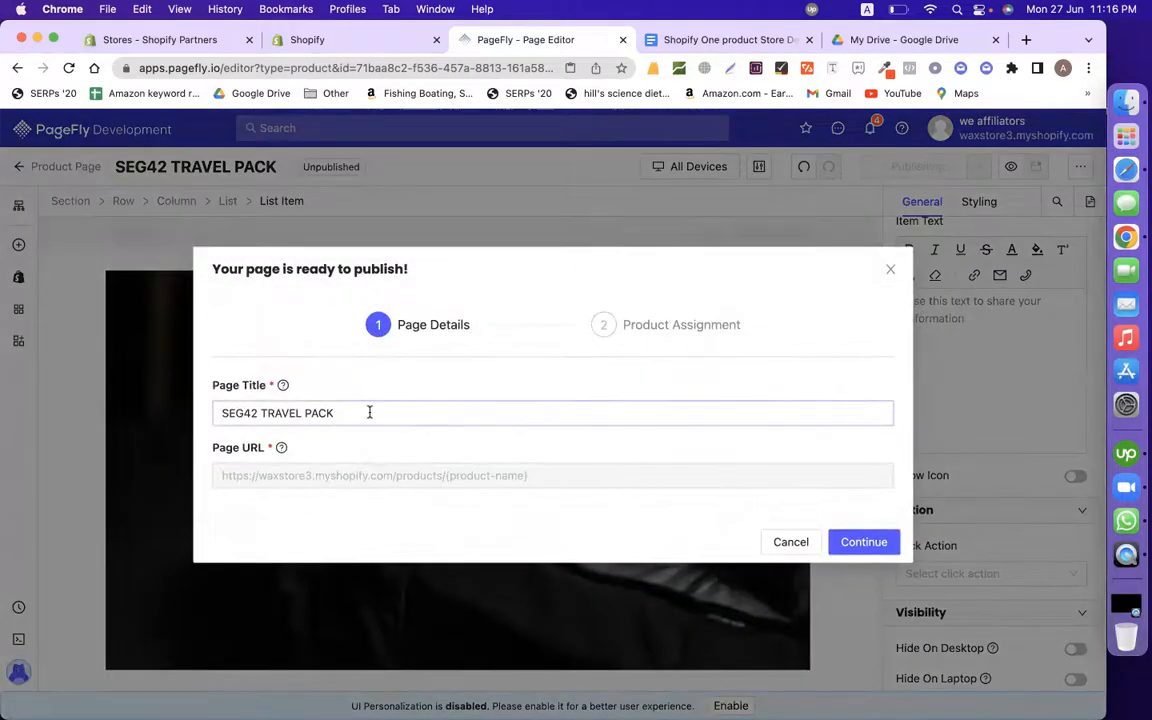
click(864, 542)
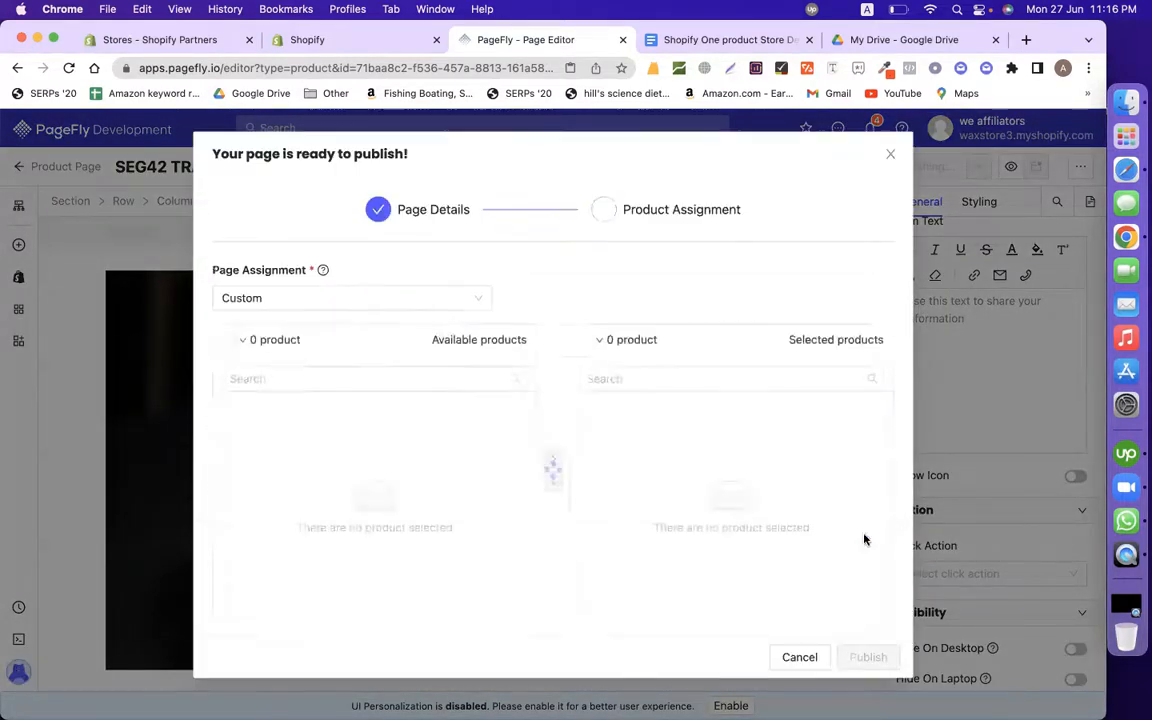
click(386, 490)
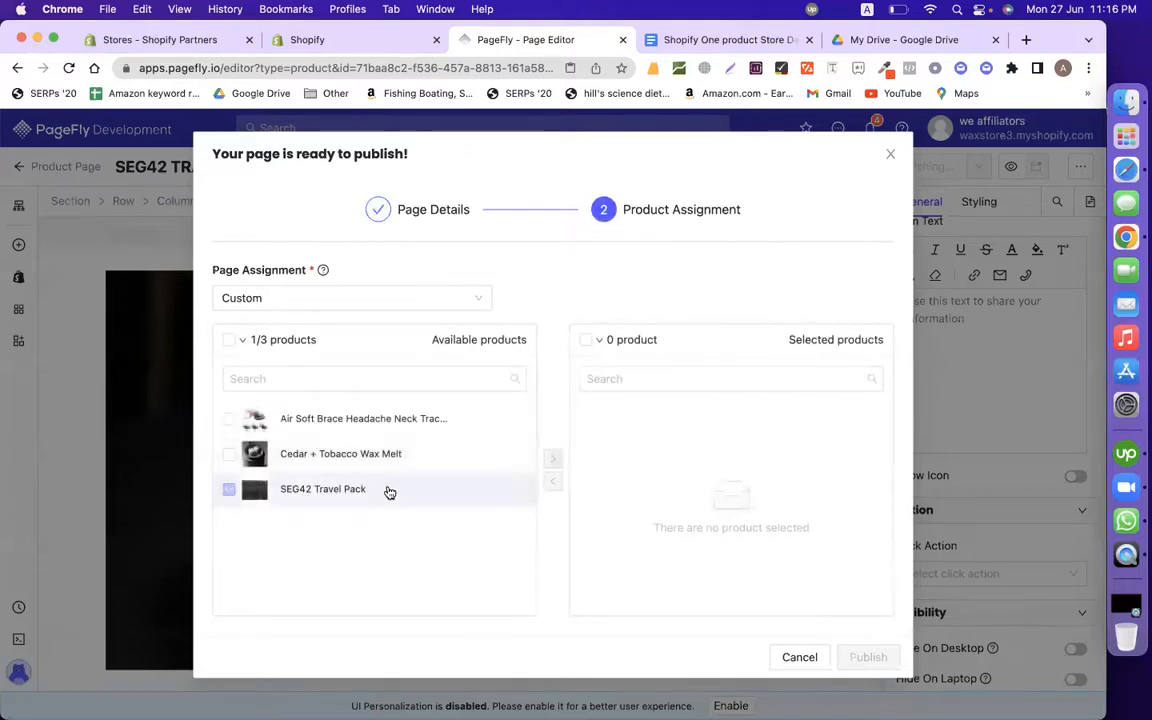
click(555, 457)
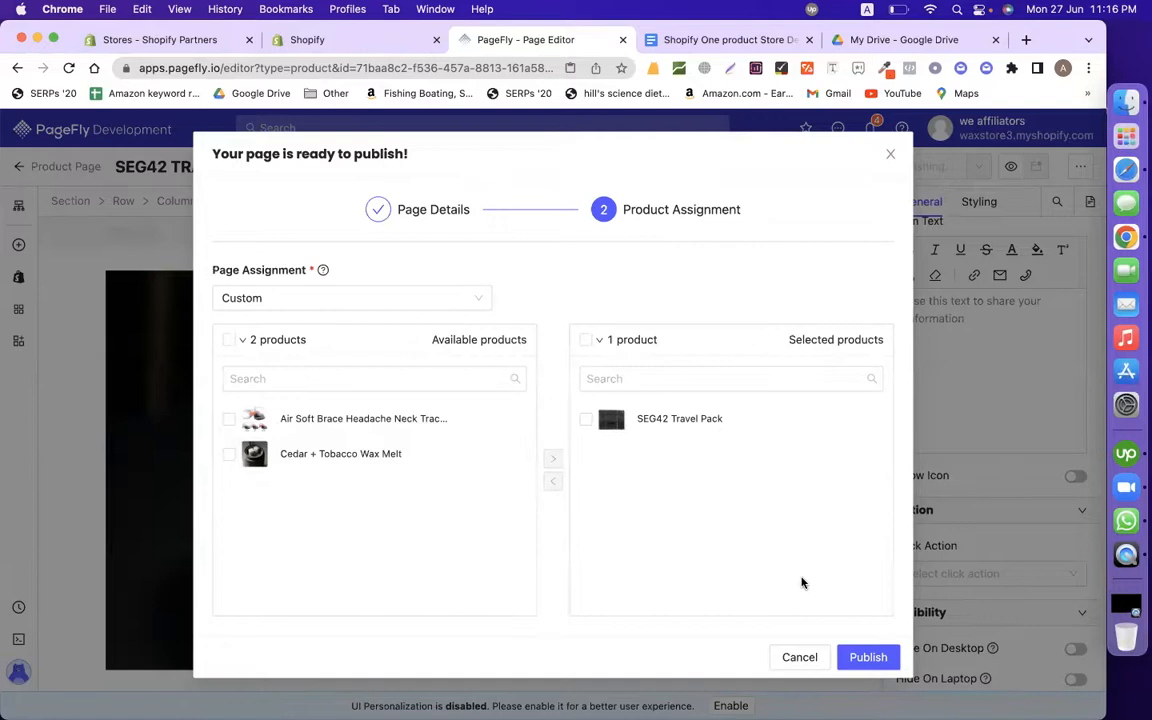
click(868, 658)
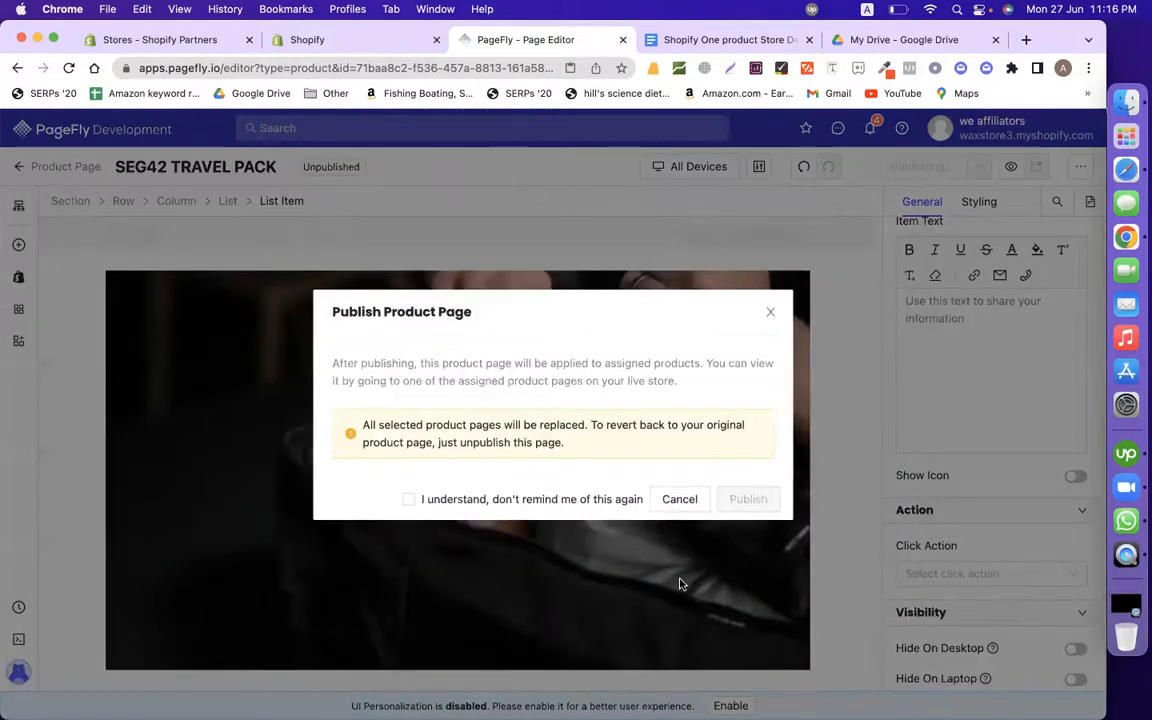
click(591, 499)
click(760, 499)
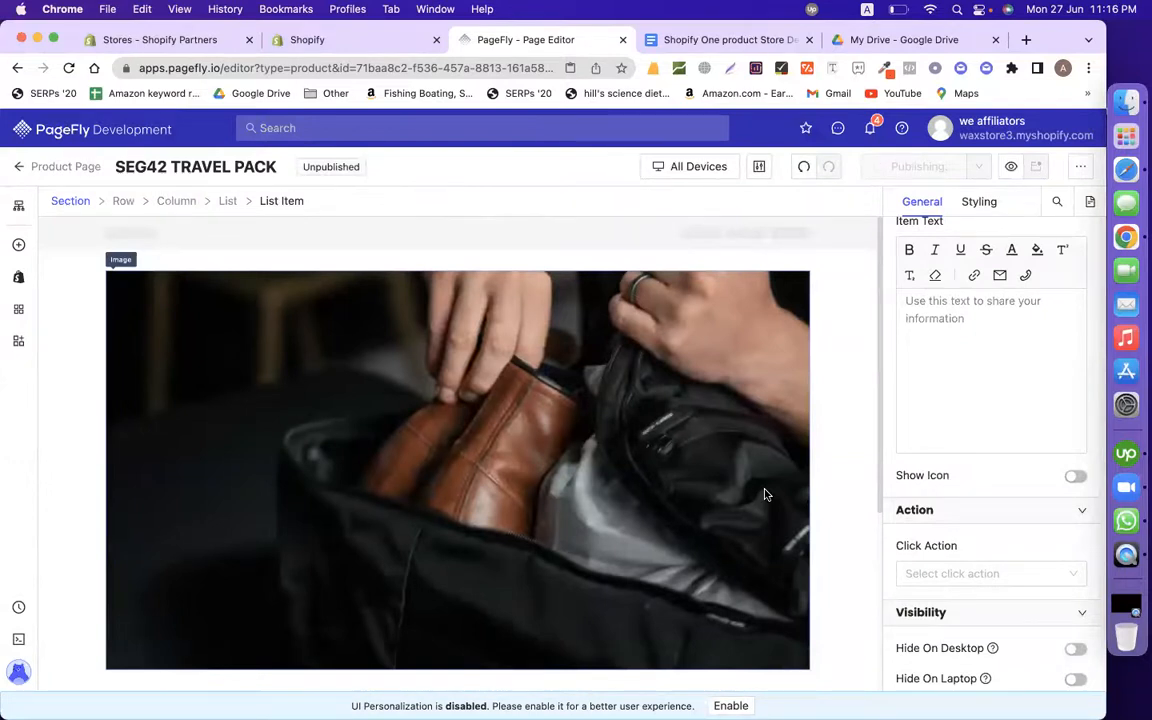
Step: Open the Shopify products list and preview the SEG42 Travel Pack product page
click(354, 42)
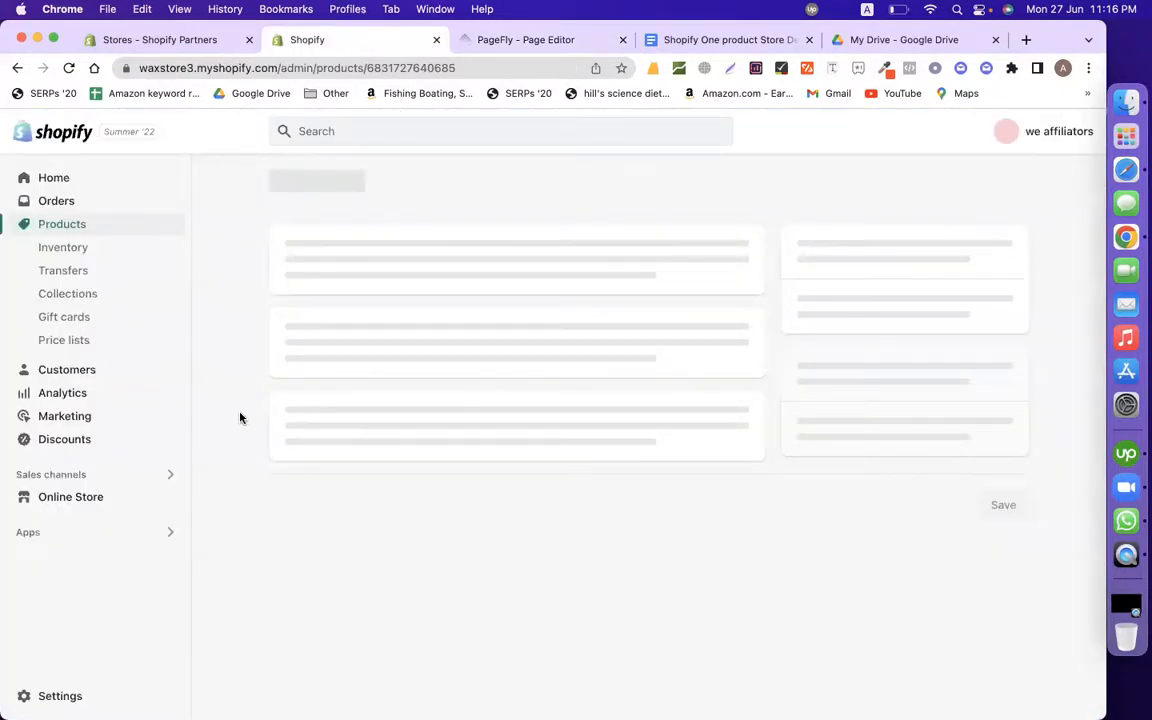
click(58, 231)
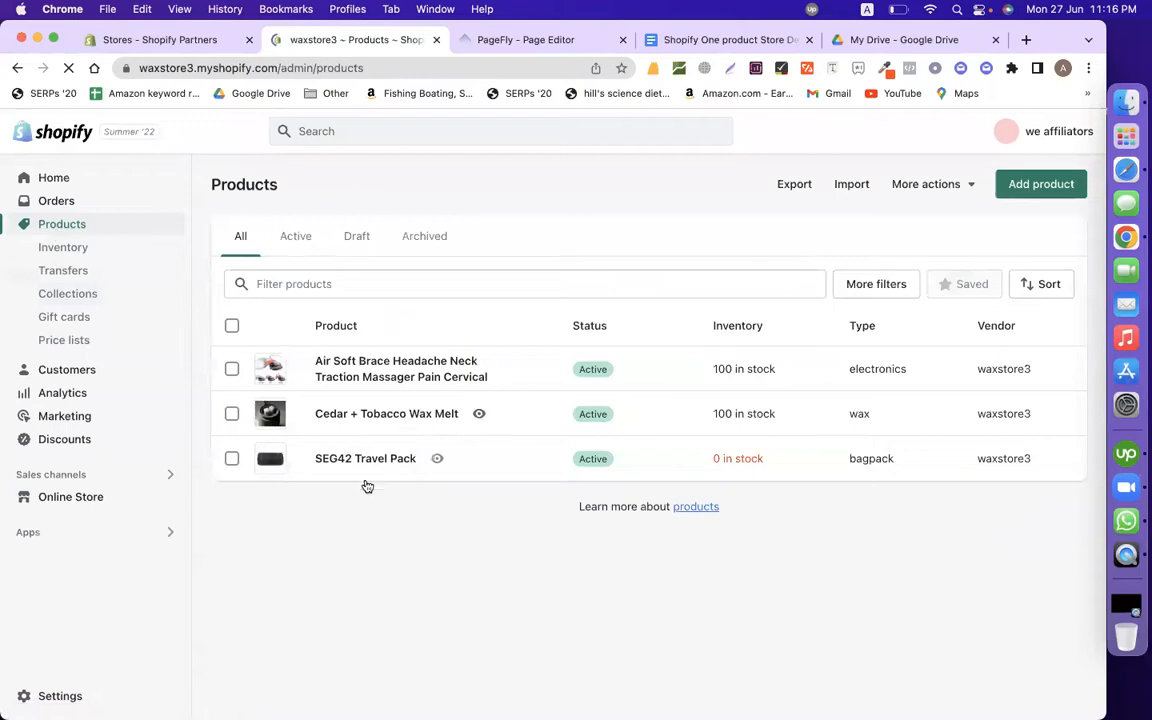
click(439, 460)
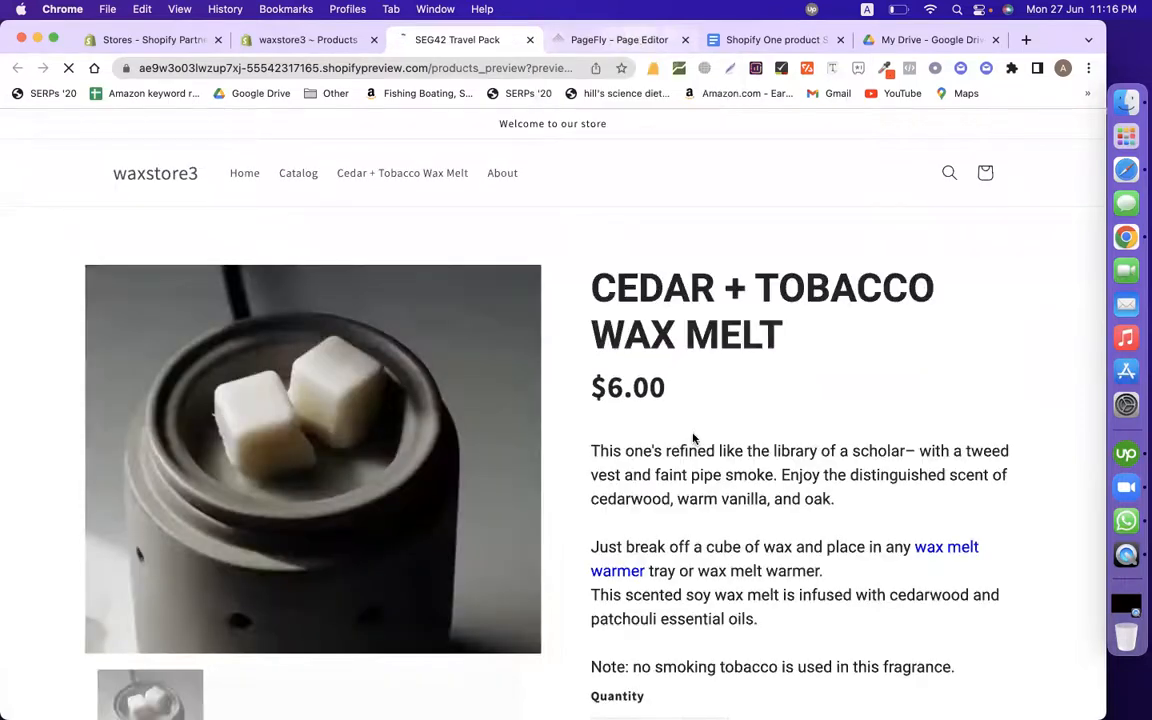
Step: Scroll the SEG42 Travel Pack preview to the Technical Details heading and Product Details bullets
scroll(694, 442, down, 10)
scroll(694, 446, down, 5)
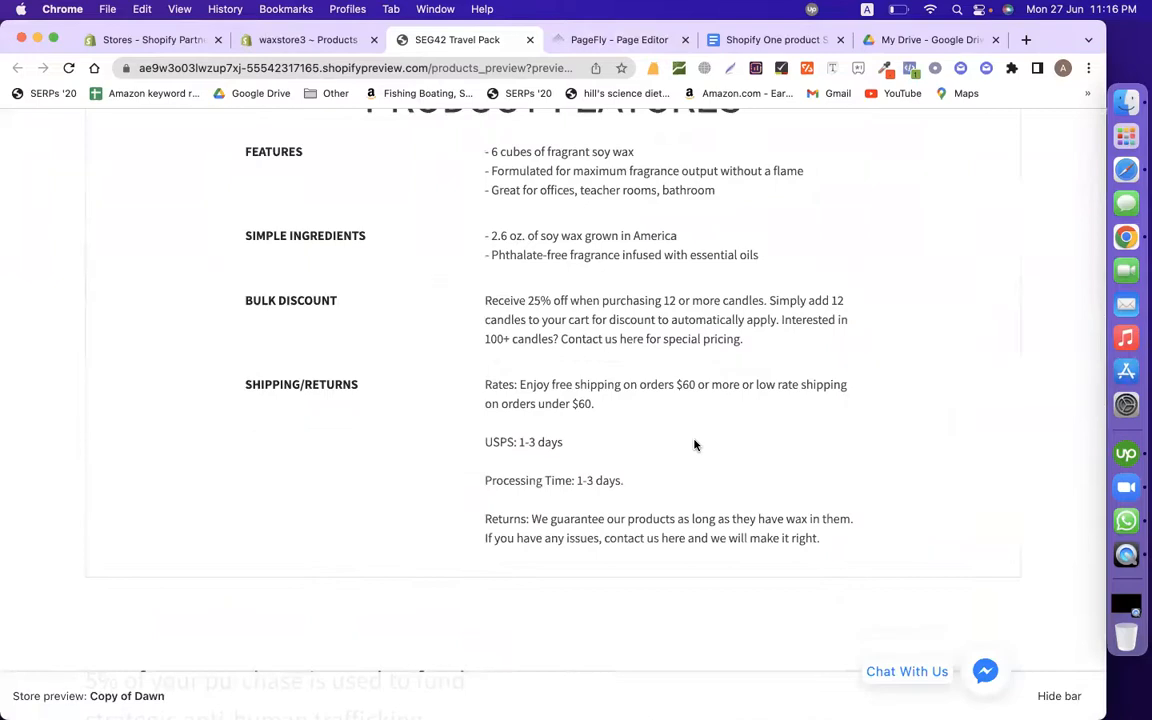
scroll(695, 445, up, 3)
scroll(695, 445, down, 15)
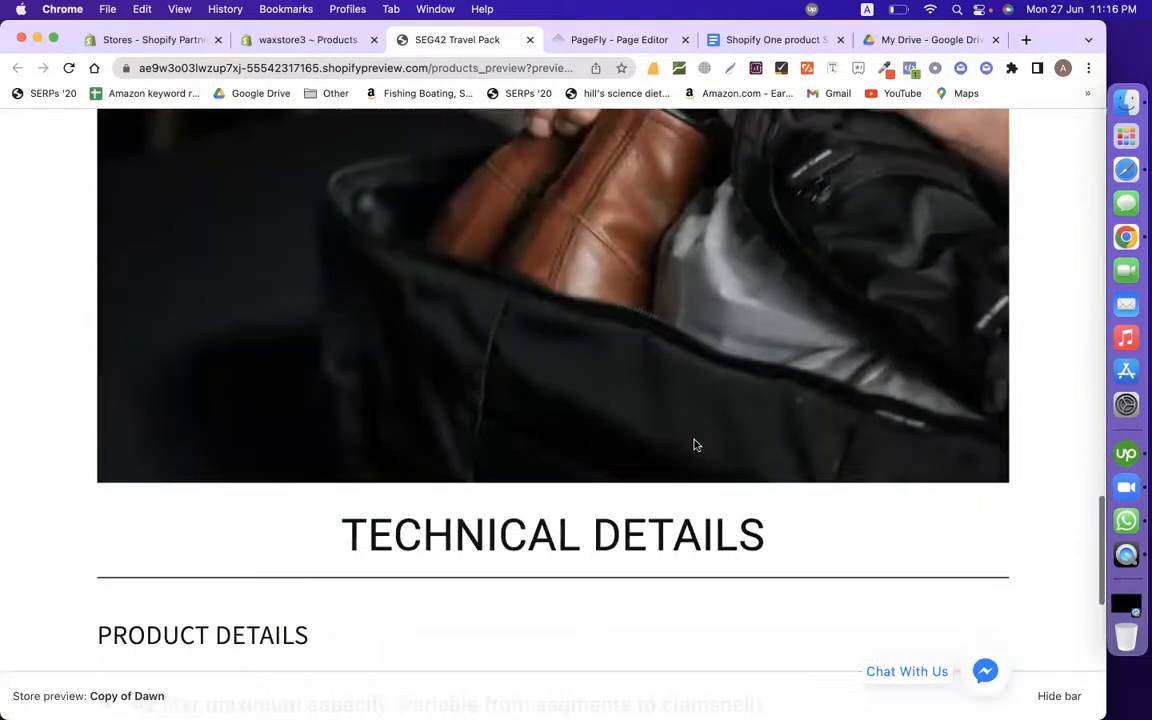
scroll(695, 443, down, 5)
scroll(694, 442, up, 5)
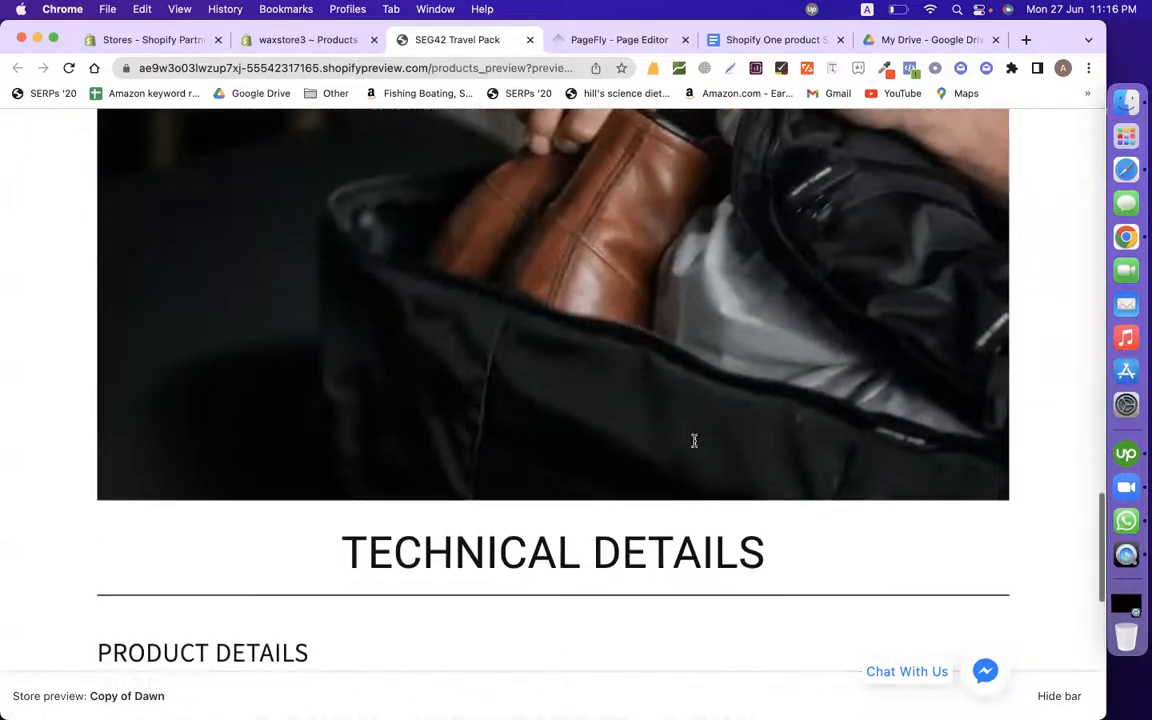
scroll(692, 442, up, 2)
scroll(692, 442, down, 6)
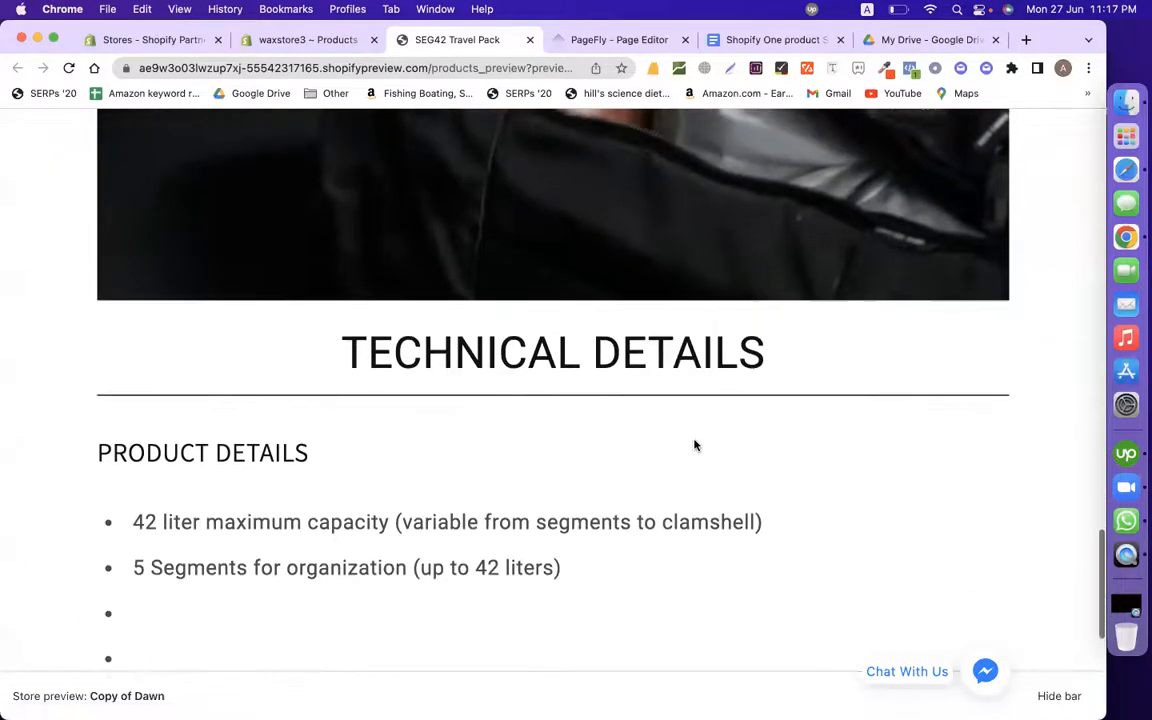
scroll(695, 445, up, 1)
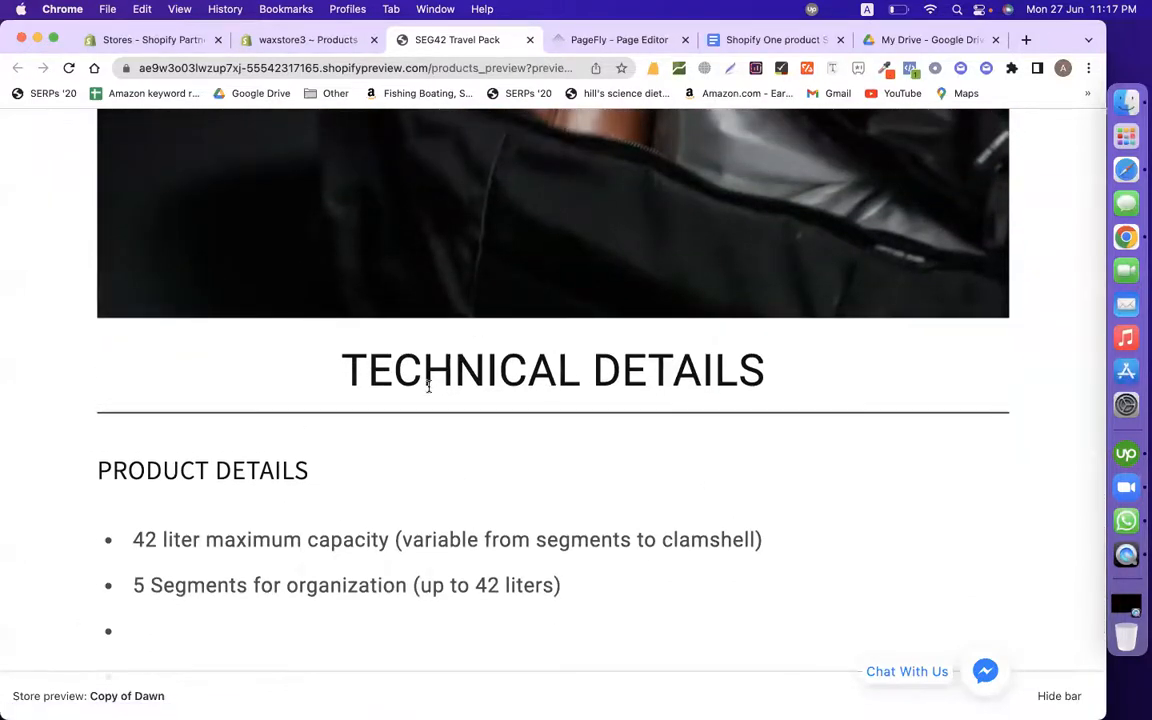
scroll(428, 385, up, 1)
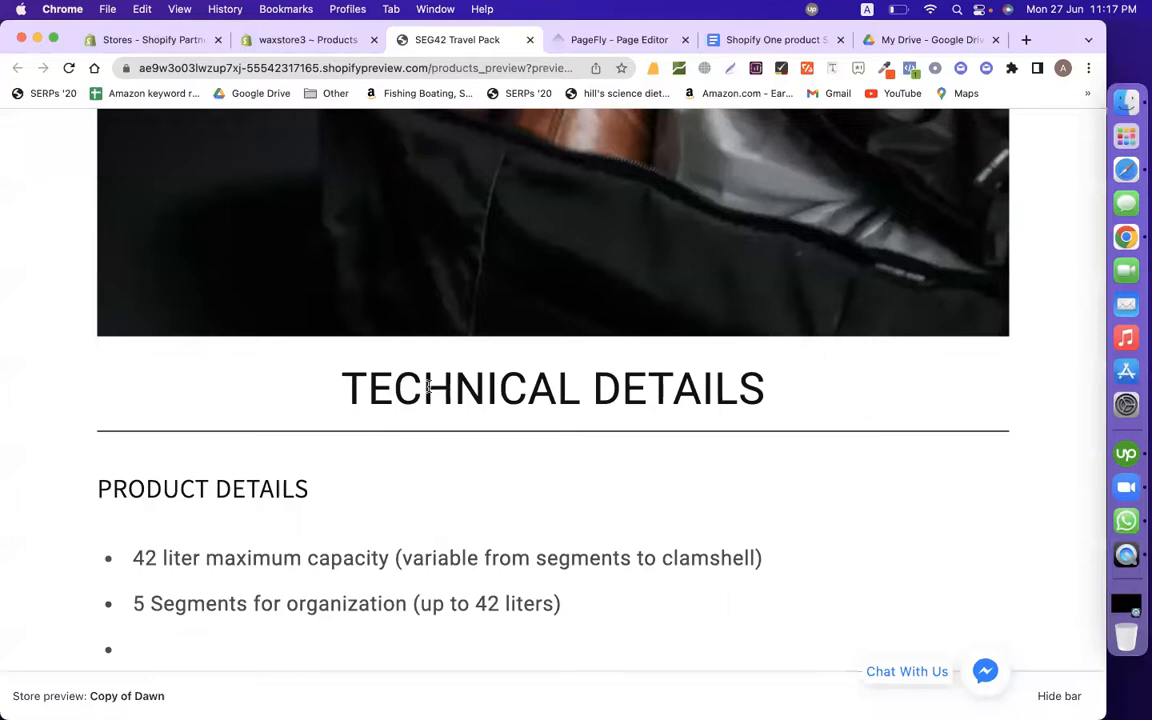
scroll(429, 387, up, 20)
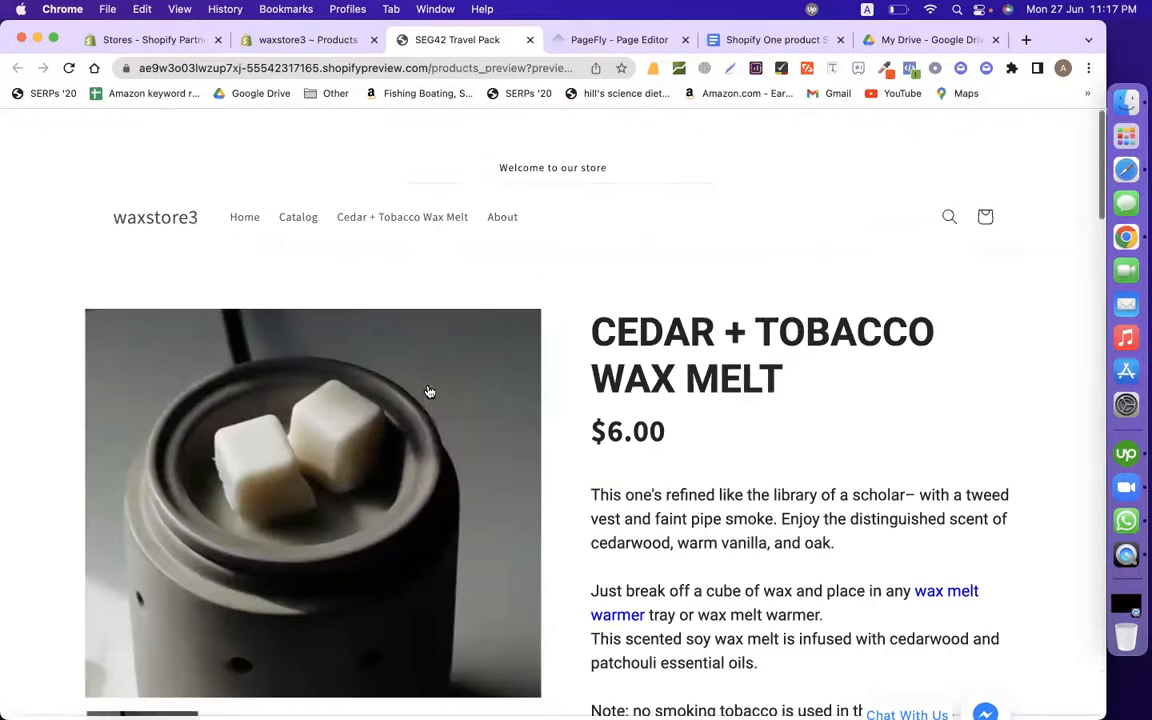
scroll(428, 390, down, 20)
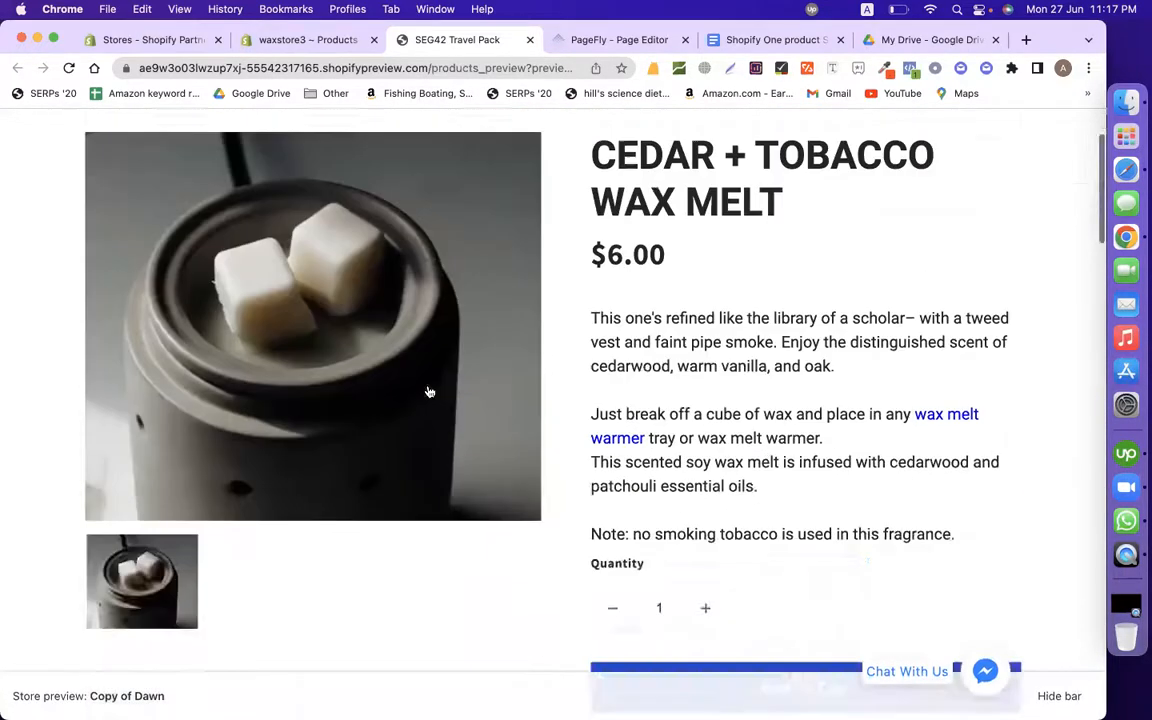
scroll(428, 390, down, 5)
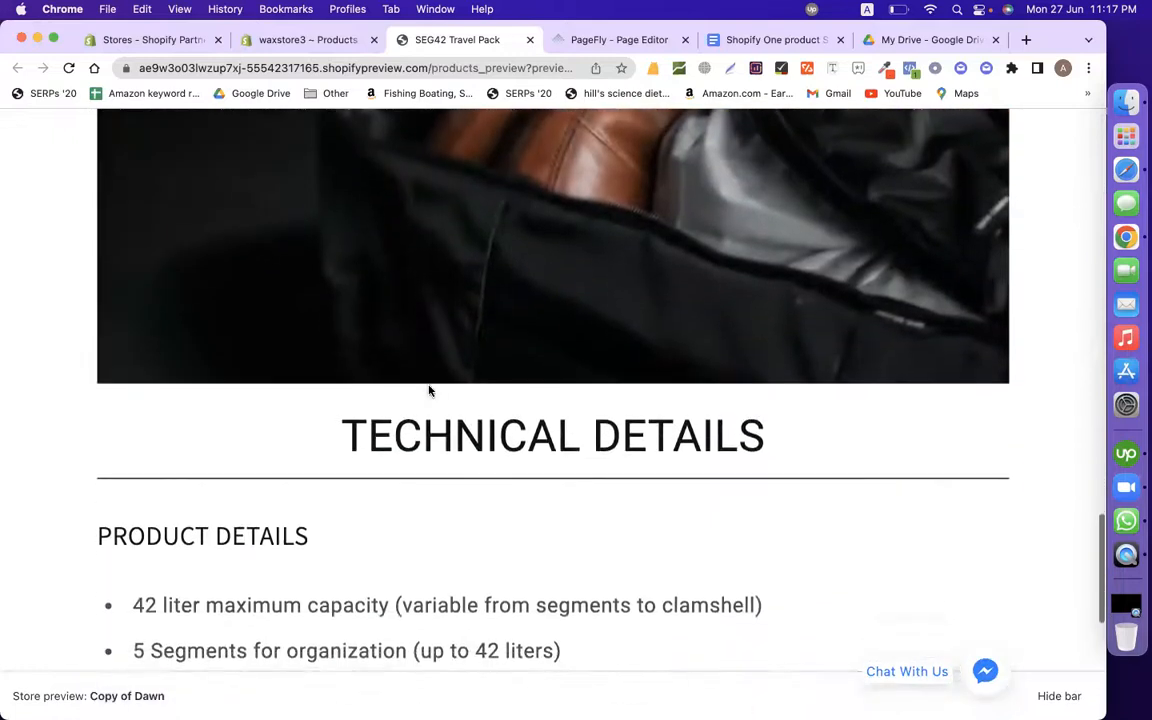
scroll(428, 355, up, 6)
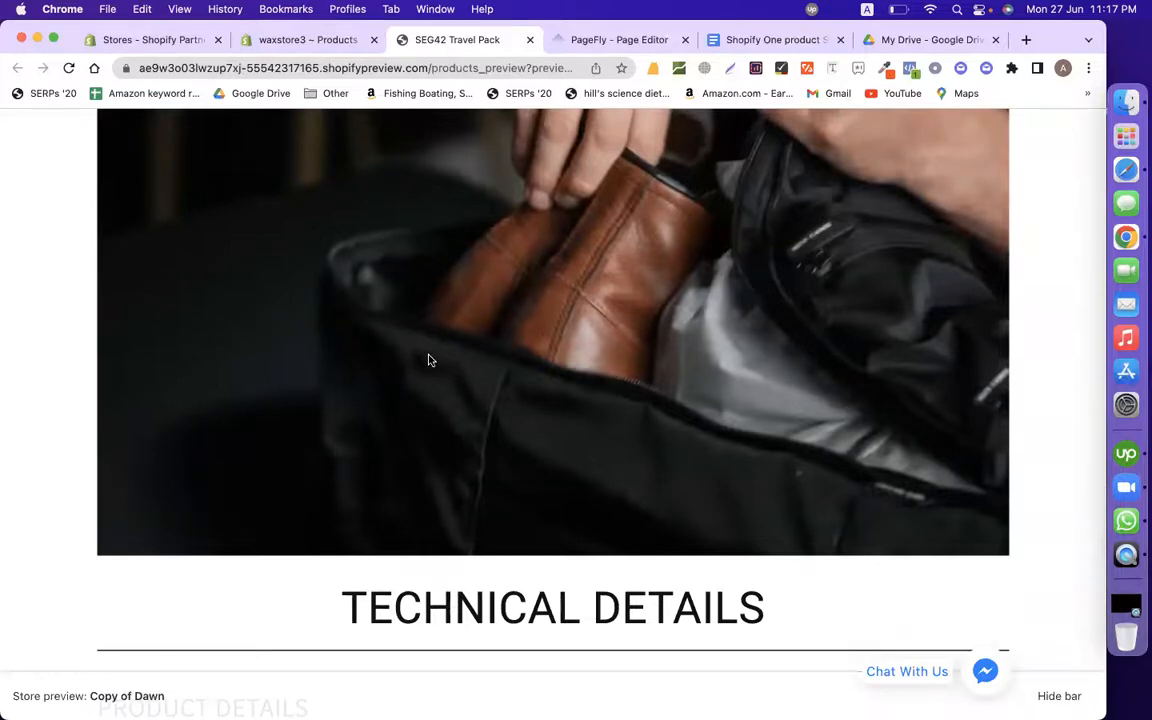
Step: Publish the SEG42 TRAVEL PACK page from the PageFly editor and go back to Product Pages
click(622, 41)
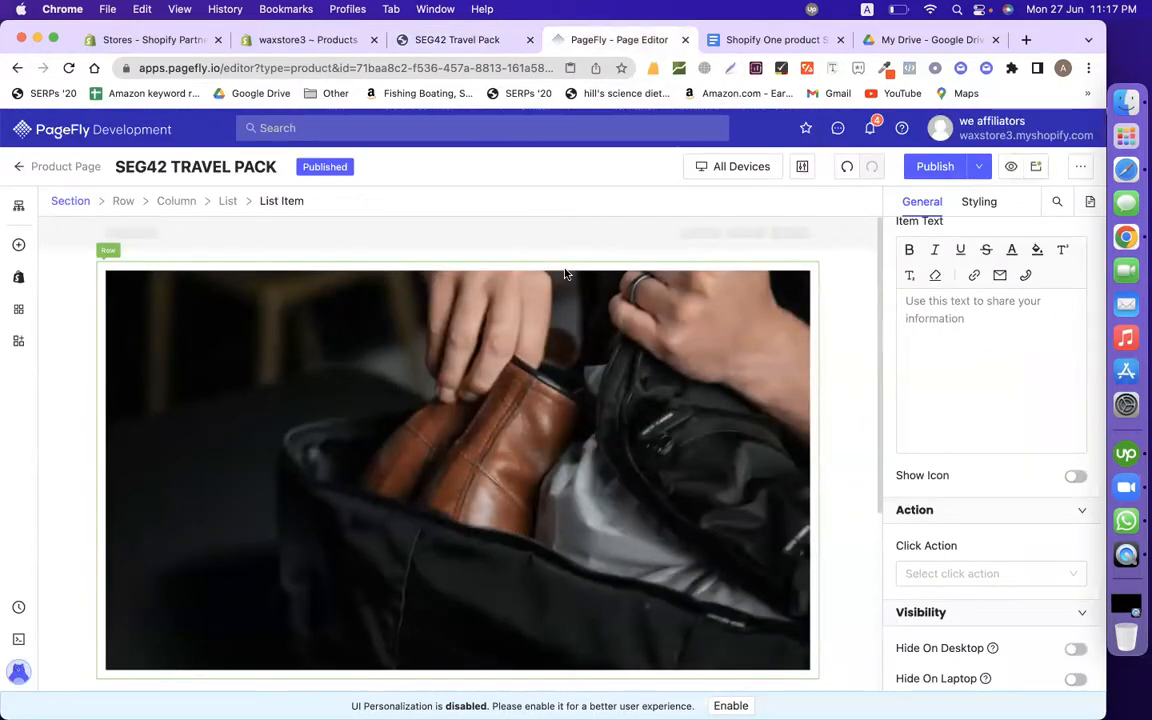
click(940, 167)
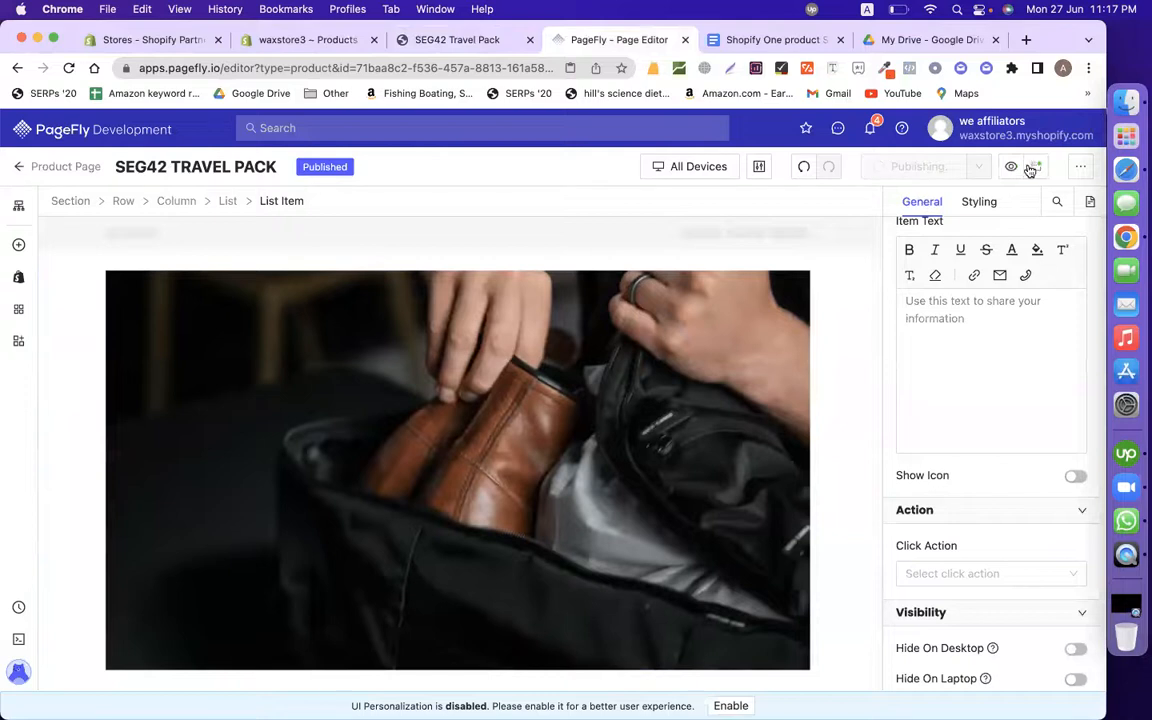
click(15, 167)
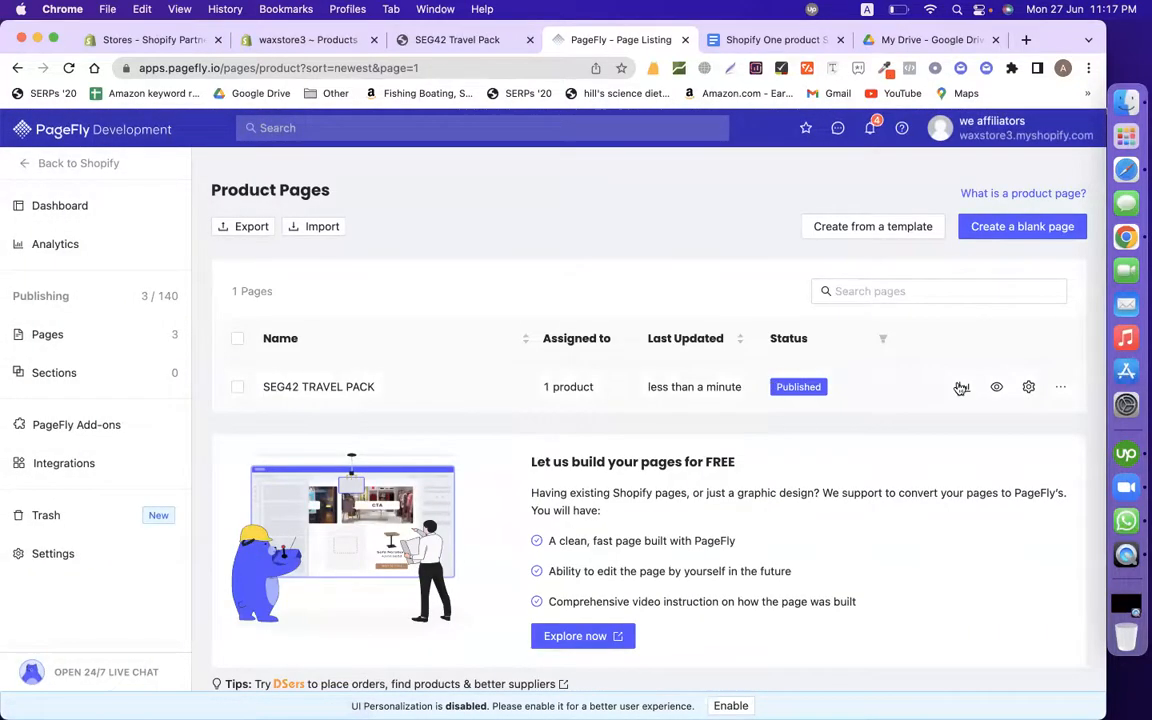
Step: Create a blank product page and drop in a full-width 1/1 layout row
click(1016, 227)
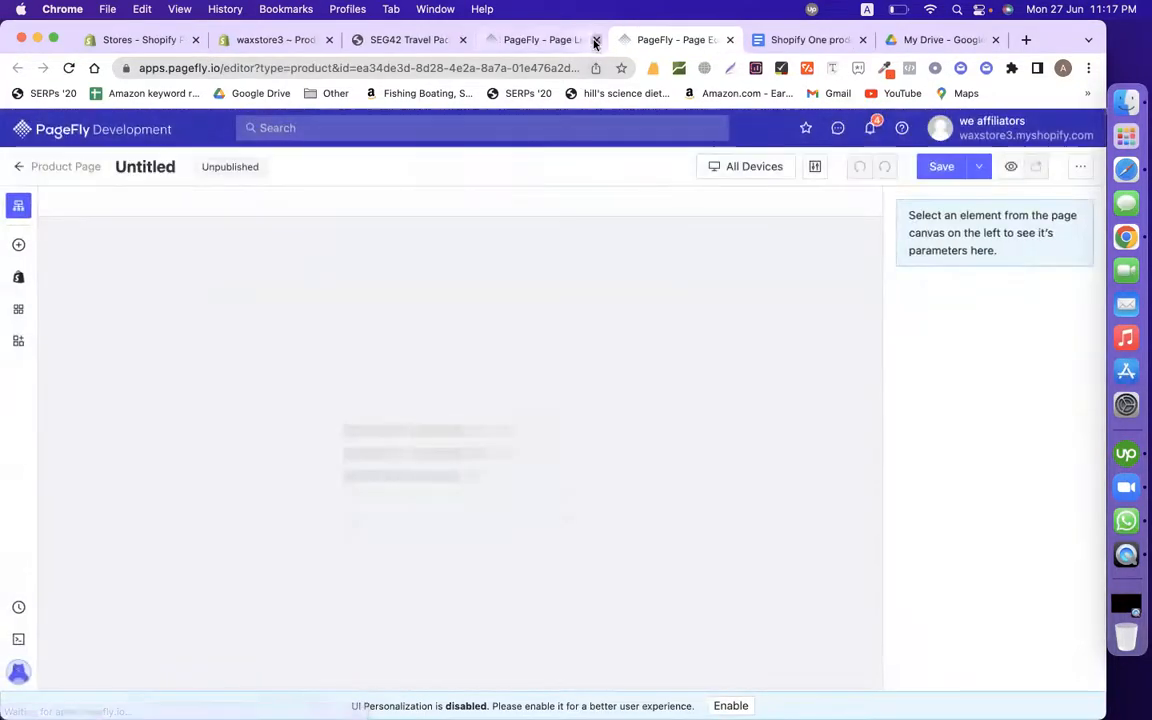
click(596, 39)
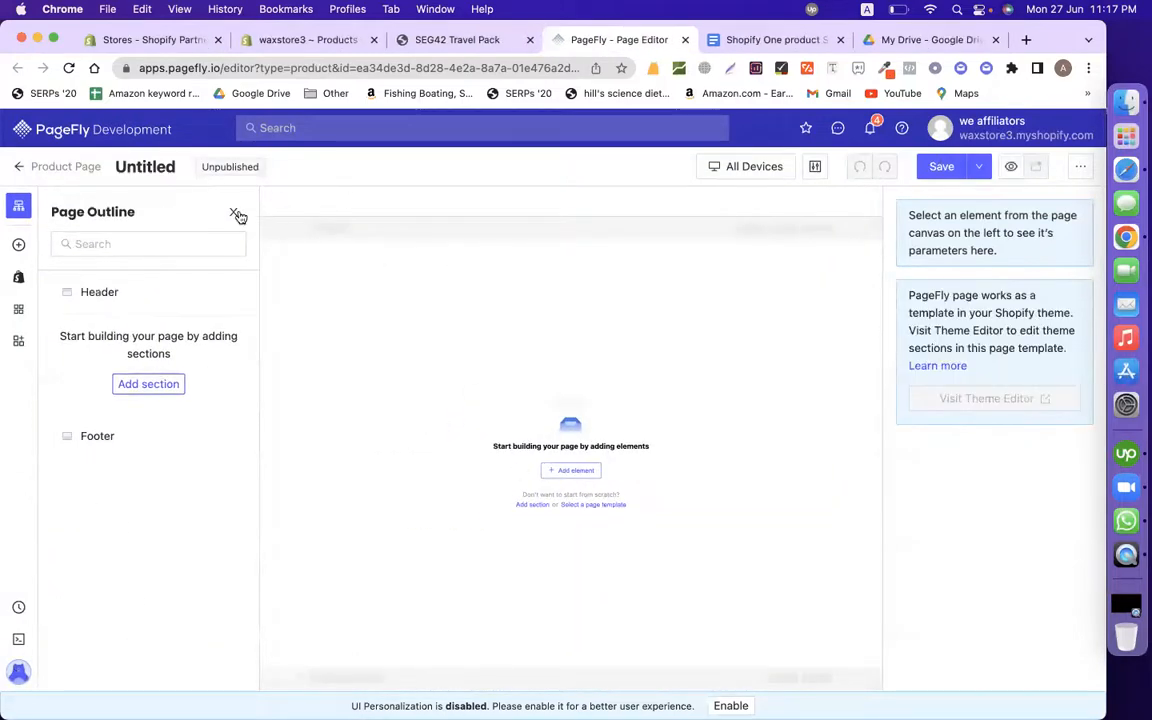
click(236, 215)
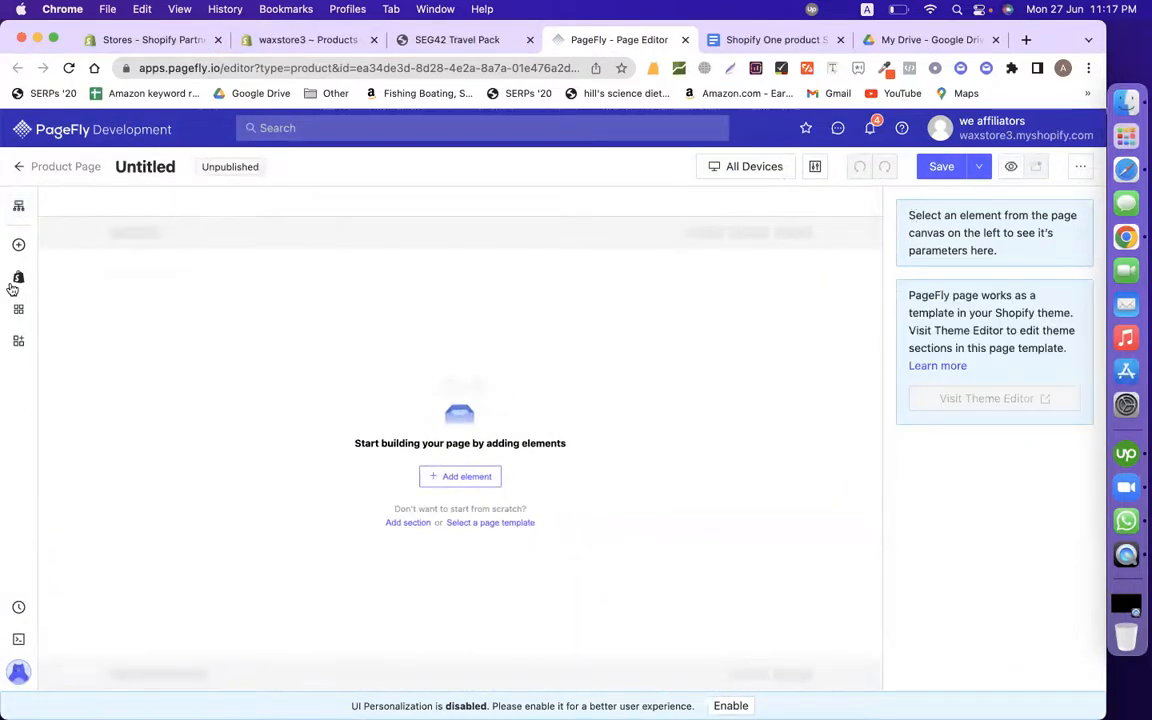
click(18, 244)
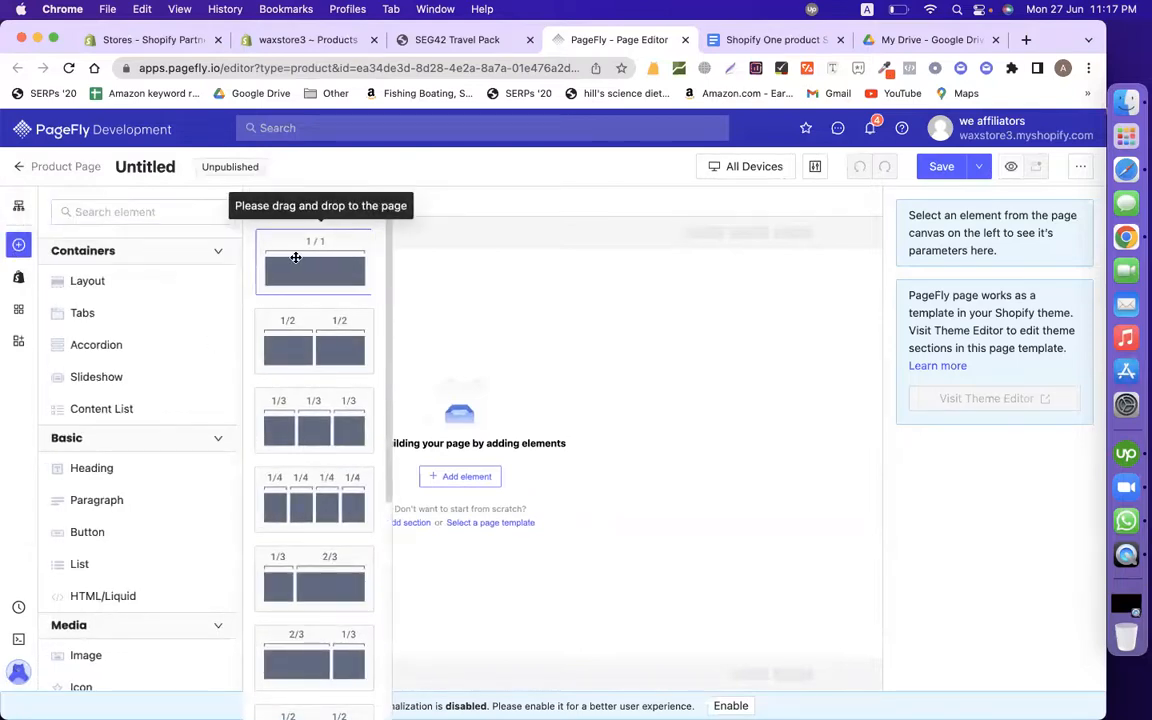
drag(285, 245, 591, 368)
Step: Save the new blank page
click(930, 172)
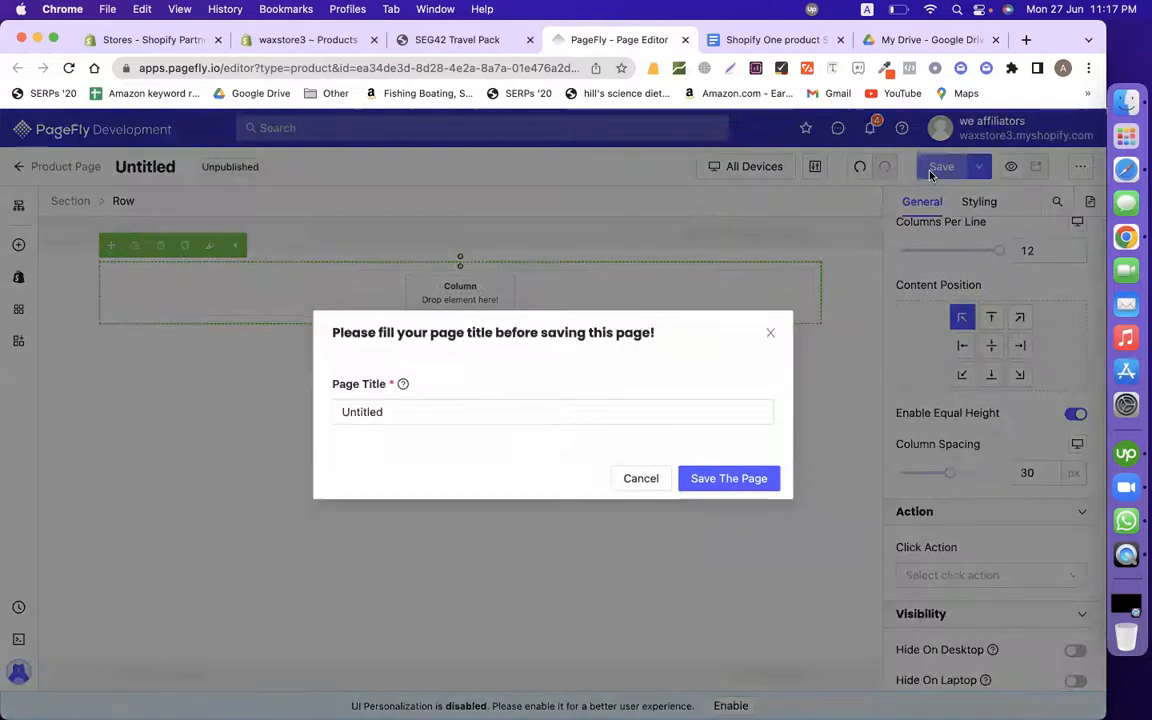
click(612, 408)
click(738, 478)
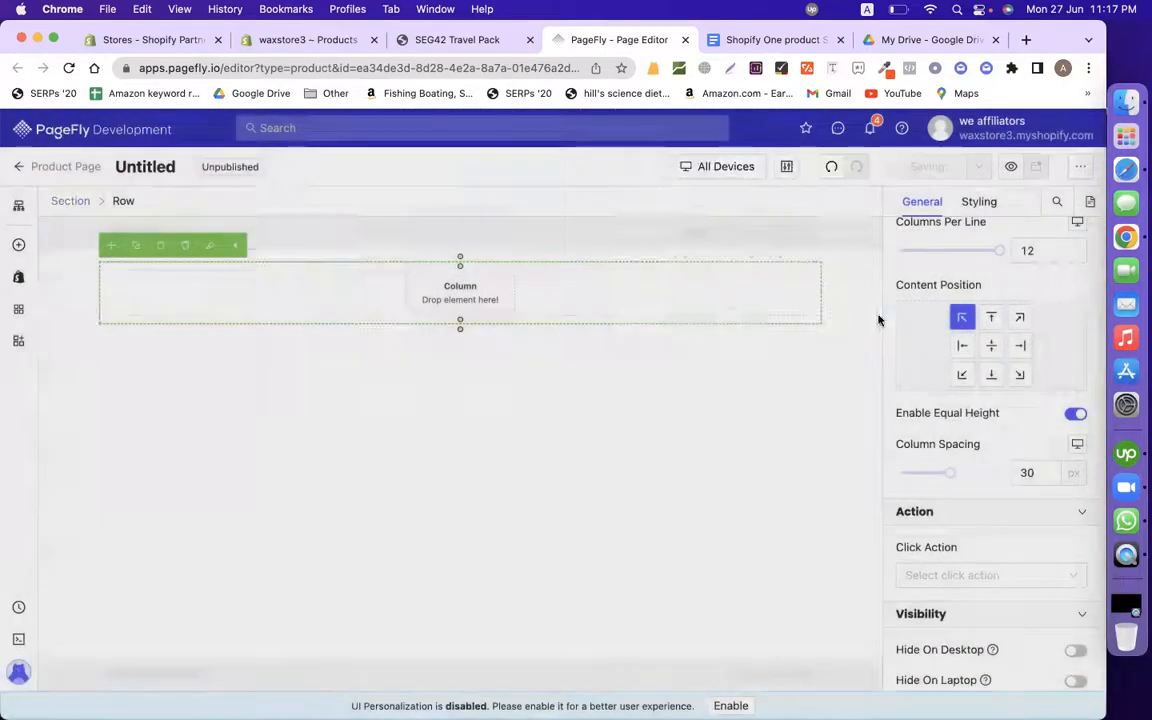
Step: Start publishing the page, assign it to Air Soft Brace, then view the storefront preview
click(930, 167)
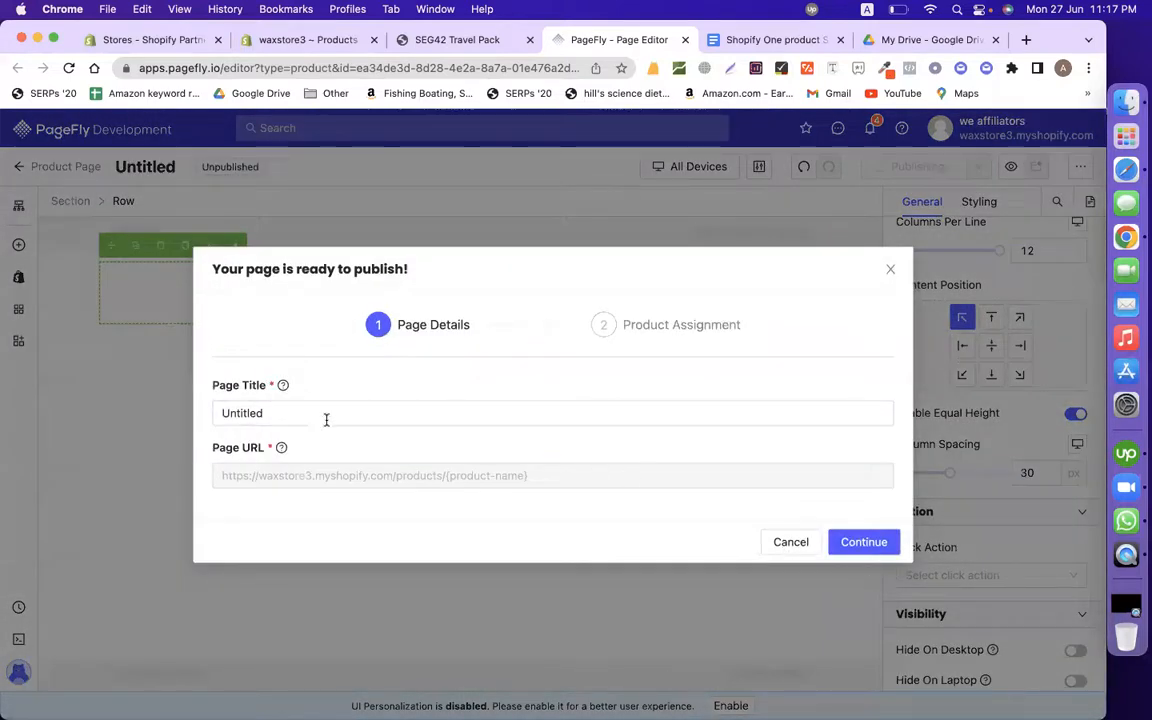
click(322, 420)
click(864, 542)
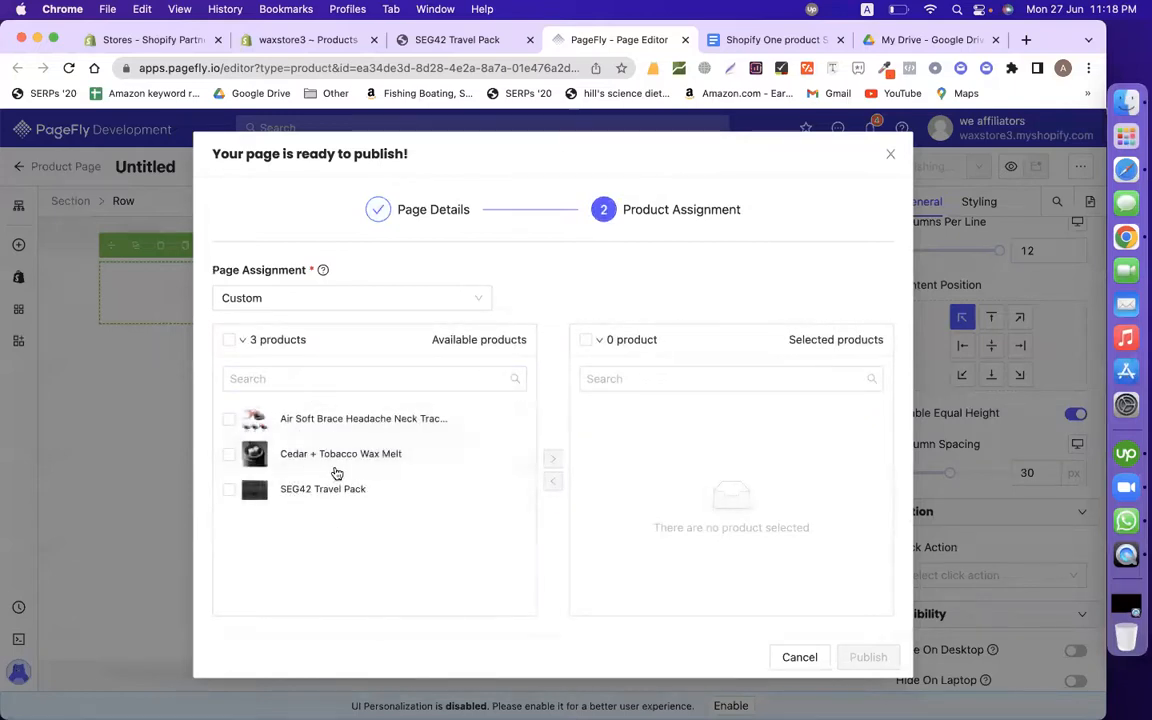
click(355, 425)
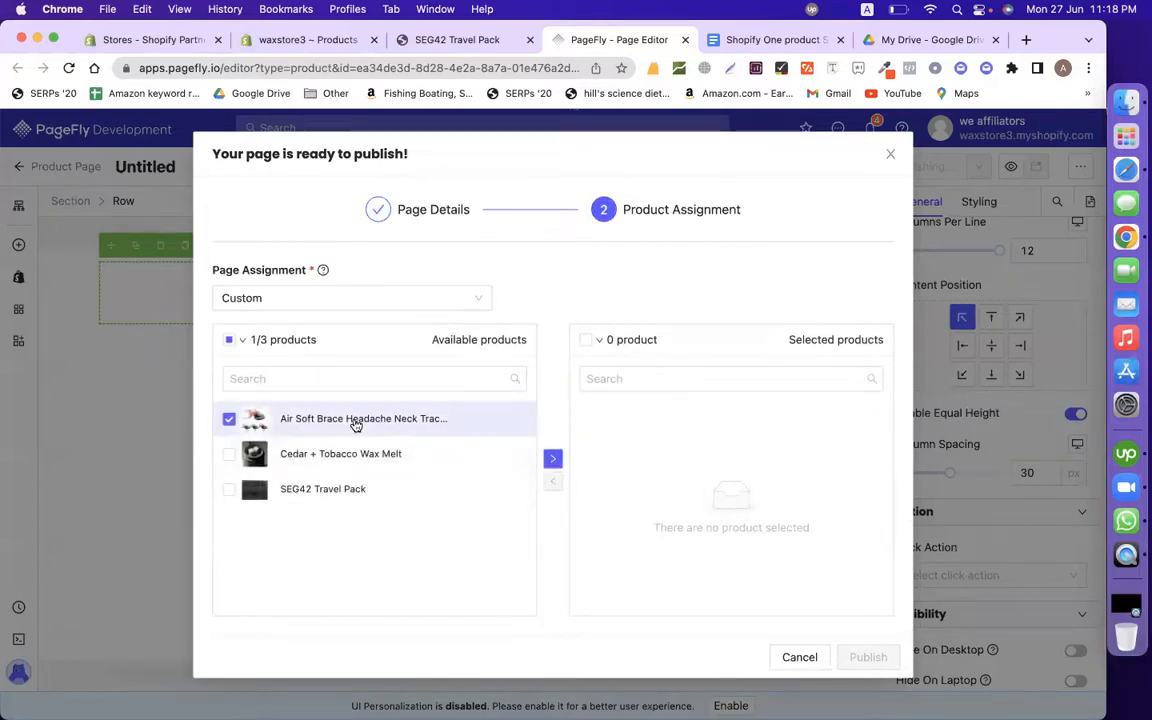
click(551, 462)
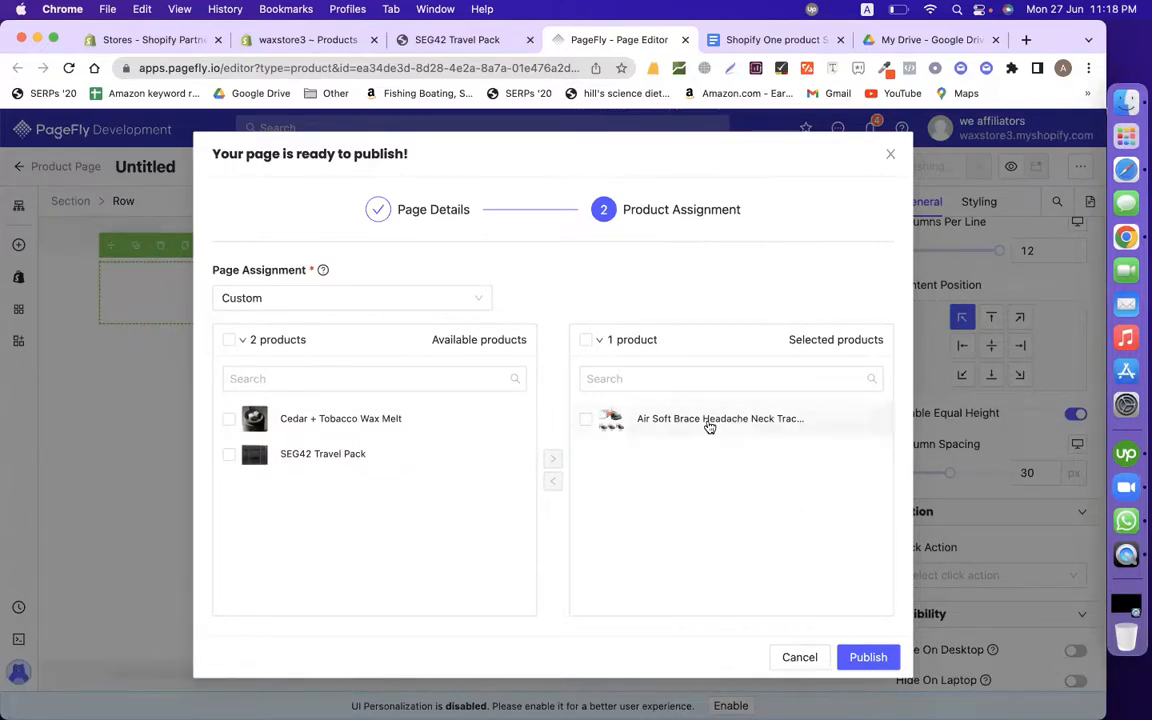
click(452, 39)
scroll(435, 380, down, 5)
Step: Look over the Cedar + Tobacco Wax Melt preview, selecting its $6.00 price
scroll(435, 380, up, 15)
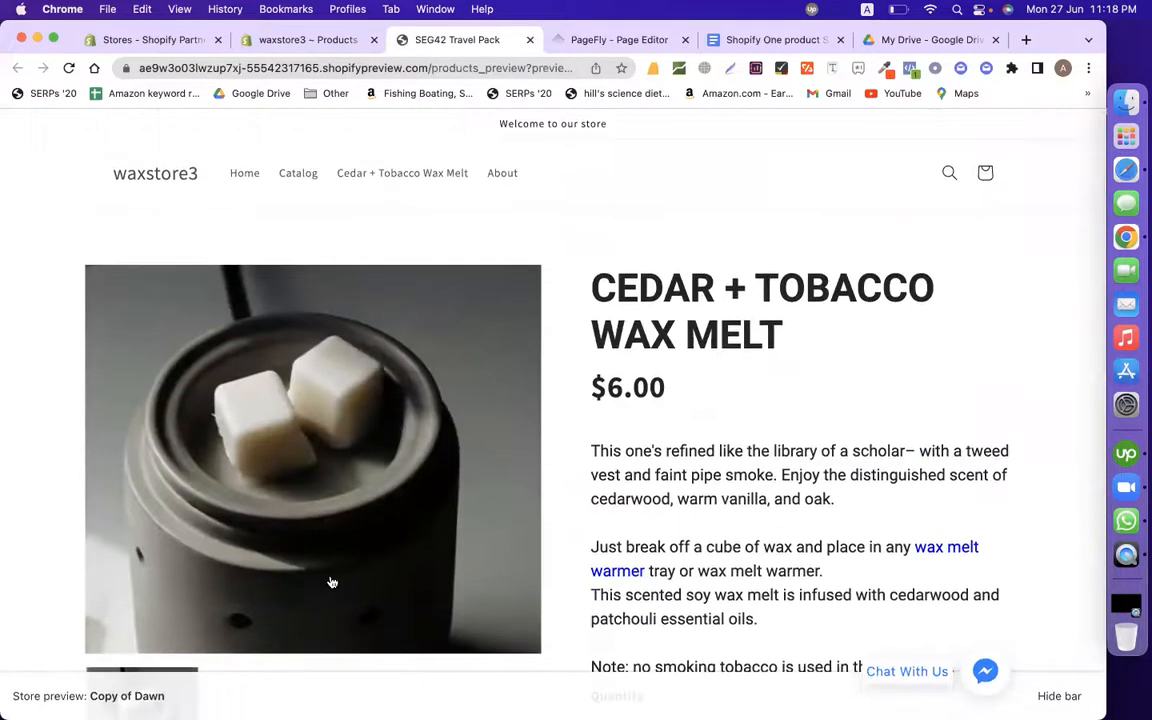
scroll(532, 451, down, 1)
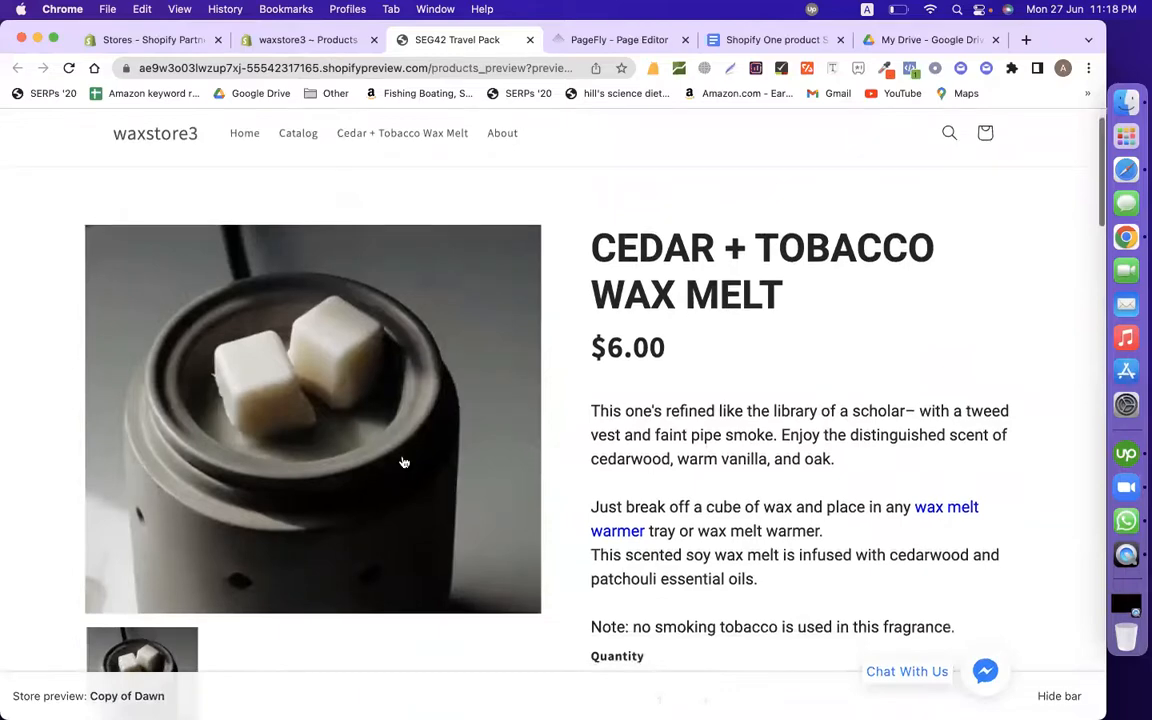
drag(672, 346, 604, 371)
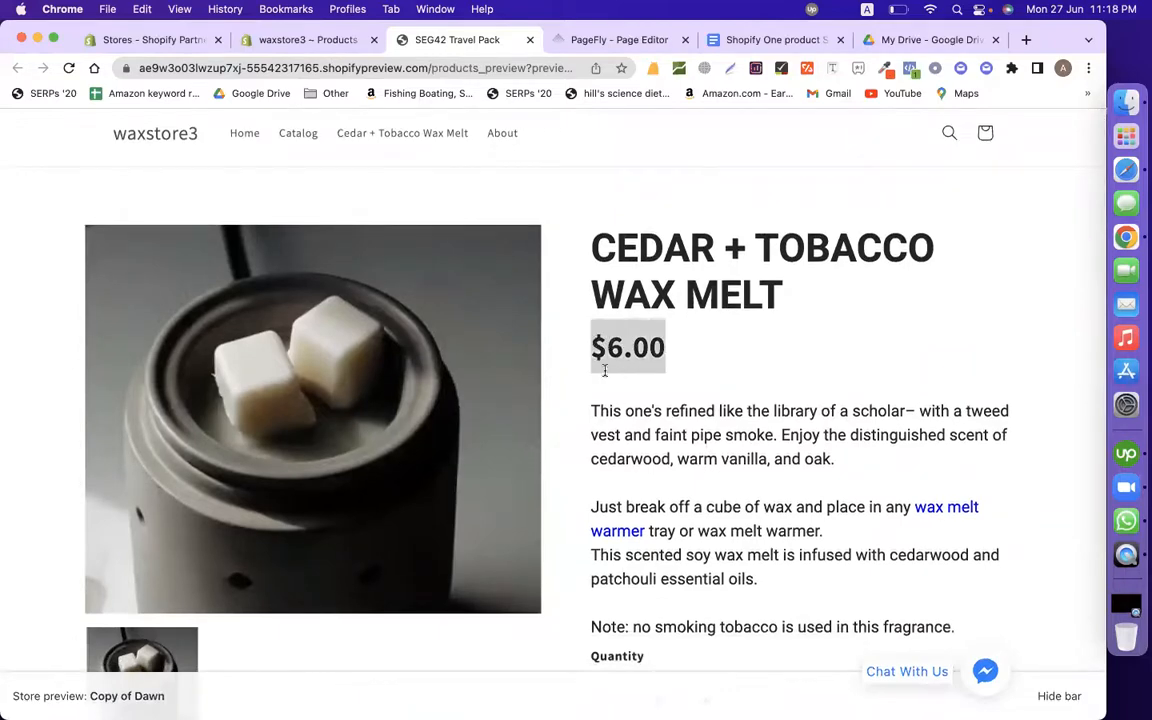
scroll(681, 535, down, 15)
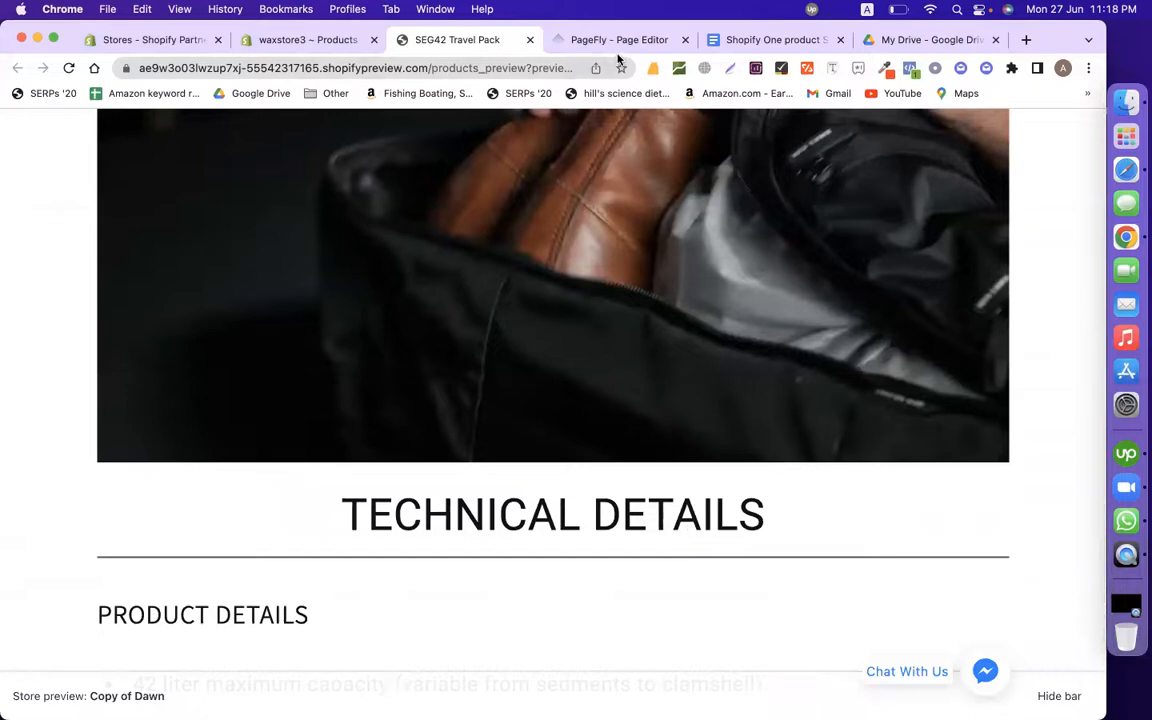
Step: Publish the PageFly page for the chosen product, then bring up the admin Products list
click(617, 40)
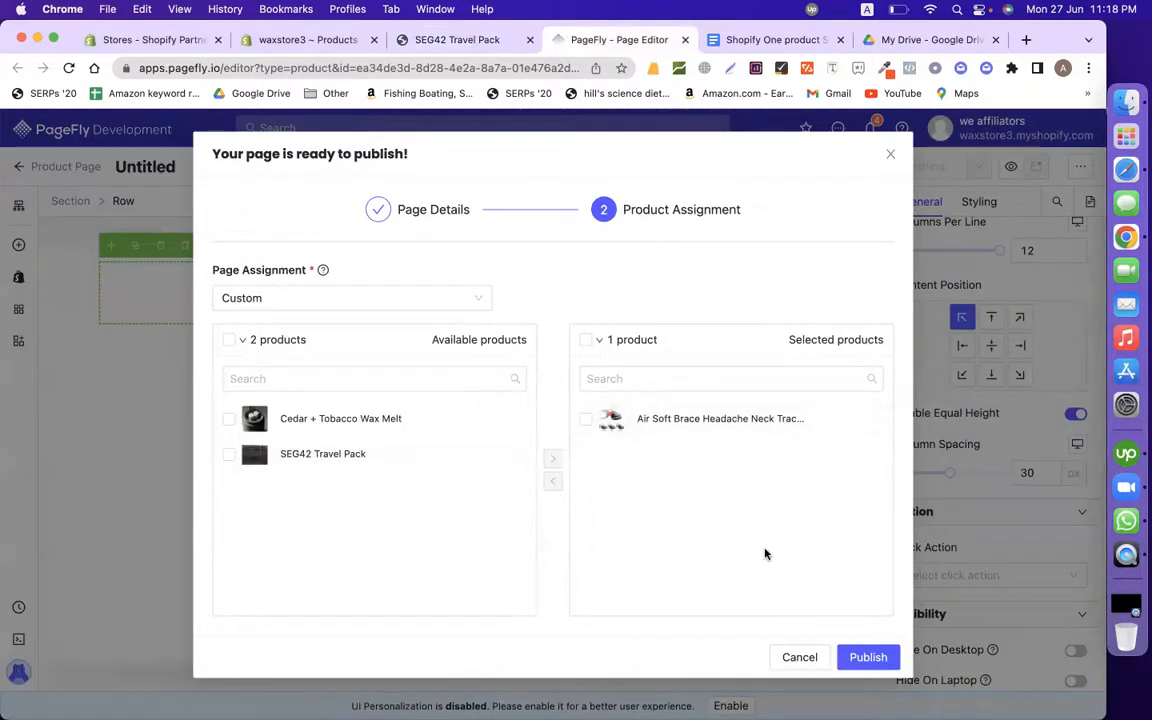
click(868, 658)
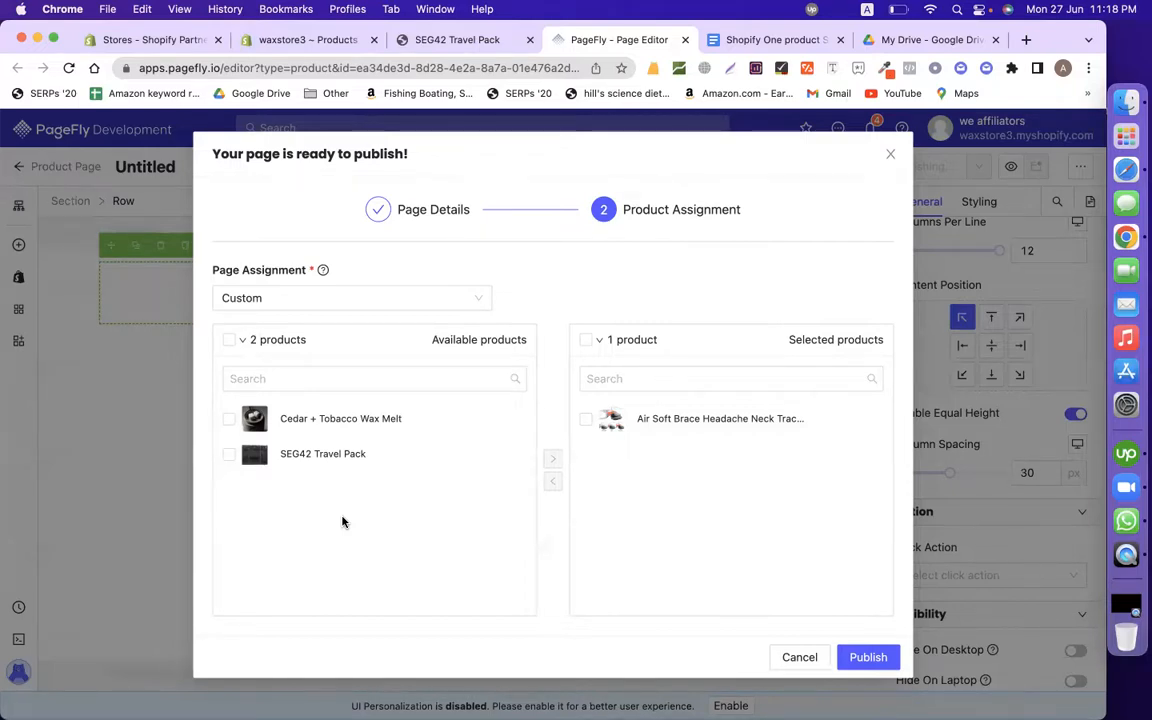
click(445, 40)
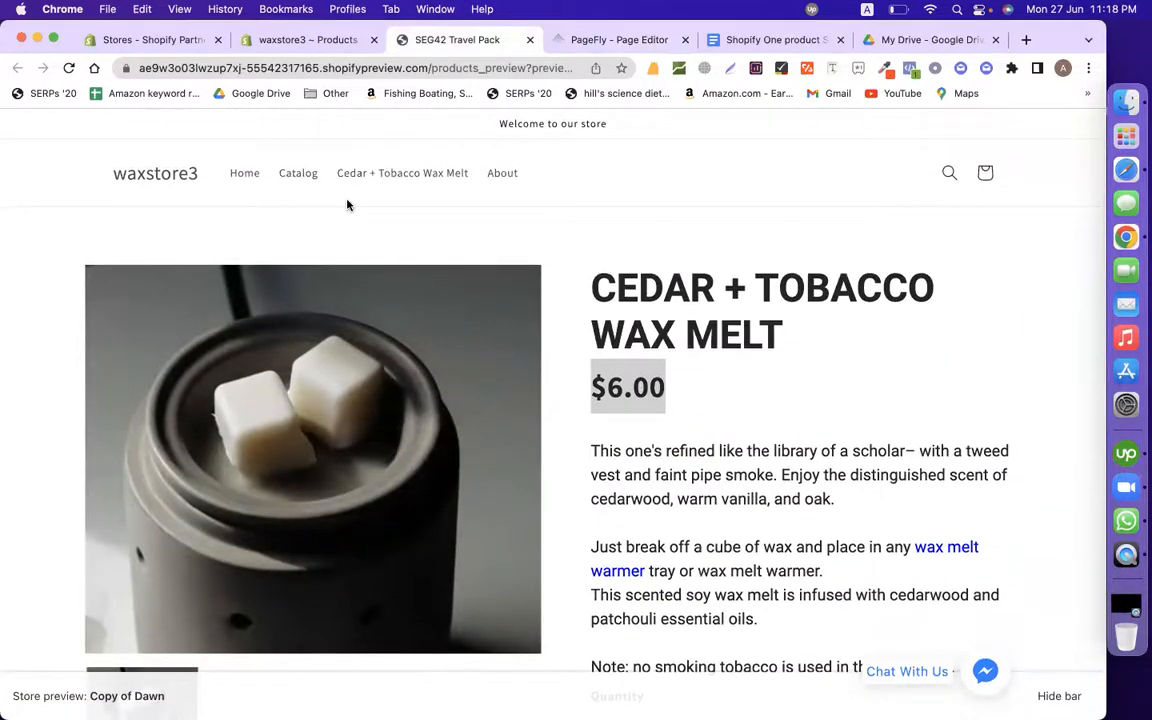
click(290, 42)
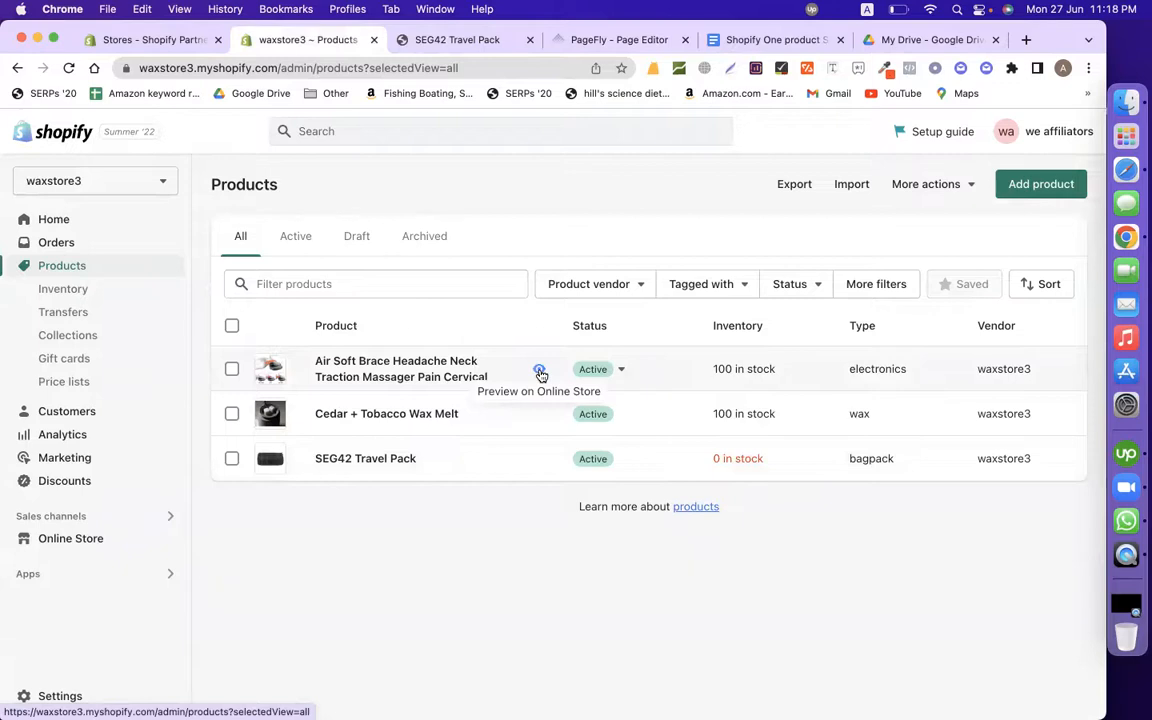
Step: Preview Air Soft Brace on the online store from its admin row and scroll through it
click(540, 372)
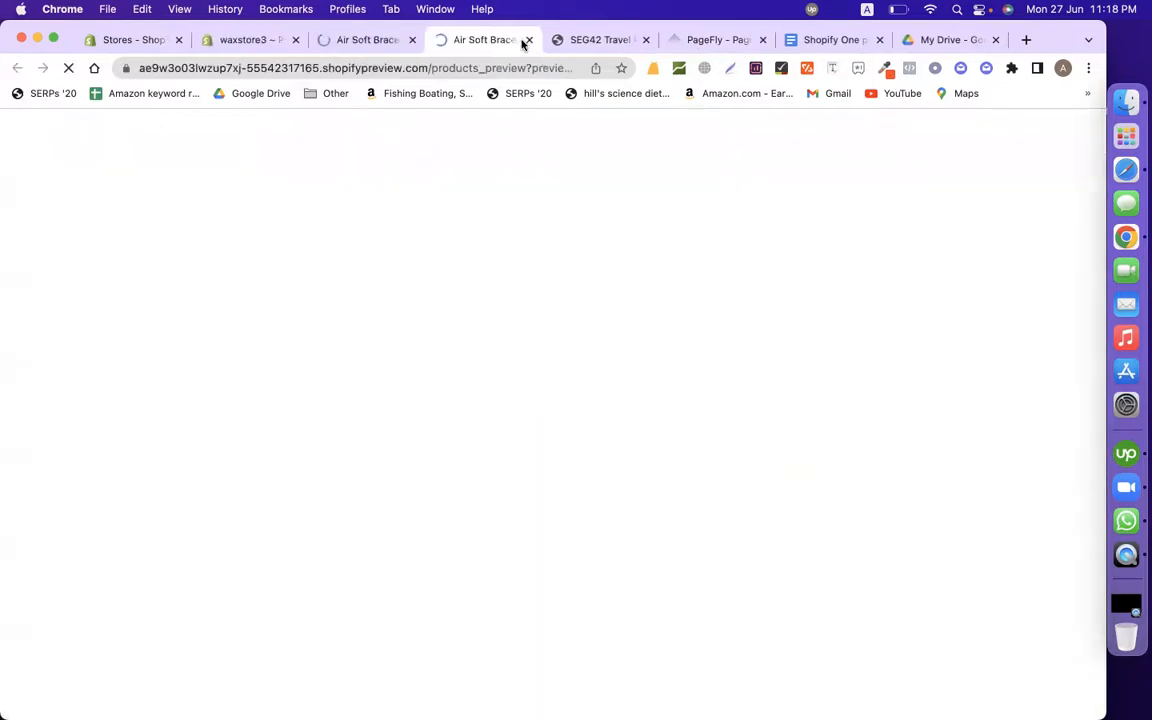
click(528, 40)
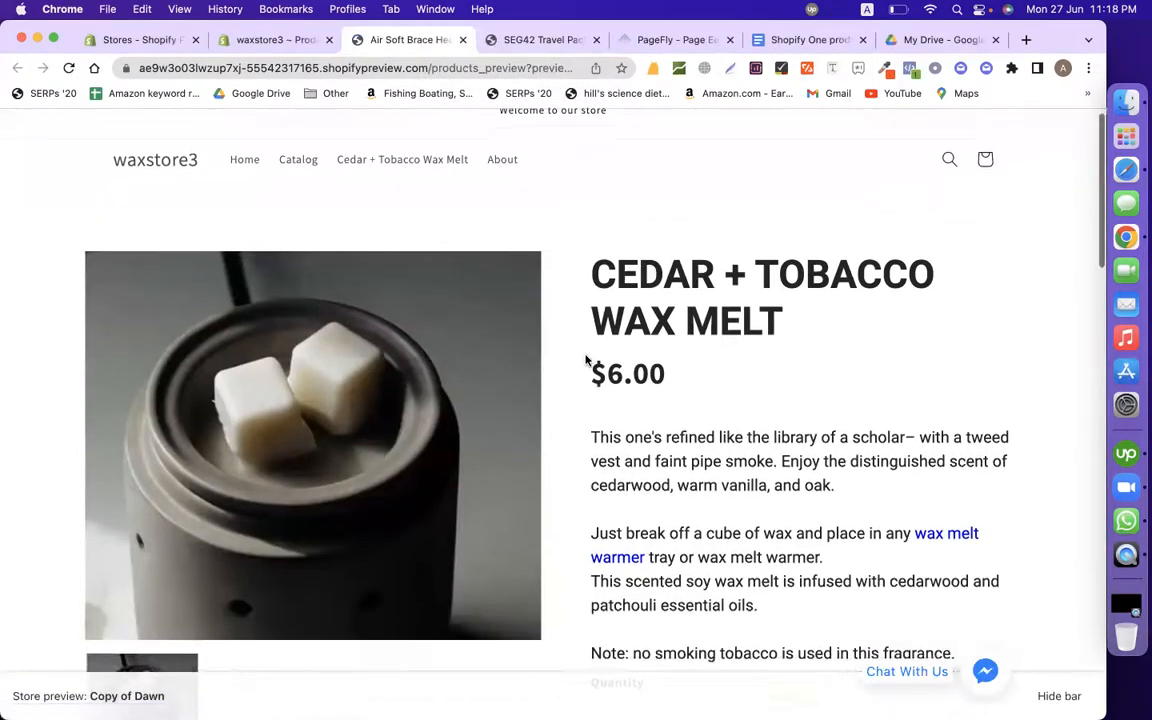
scroll(571, 455, down, 3)
scroll(571, 455, up, 1)
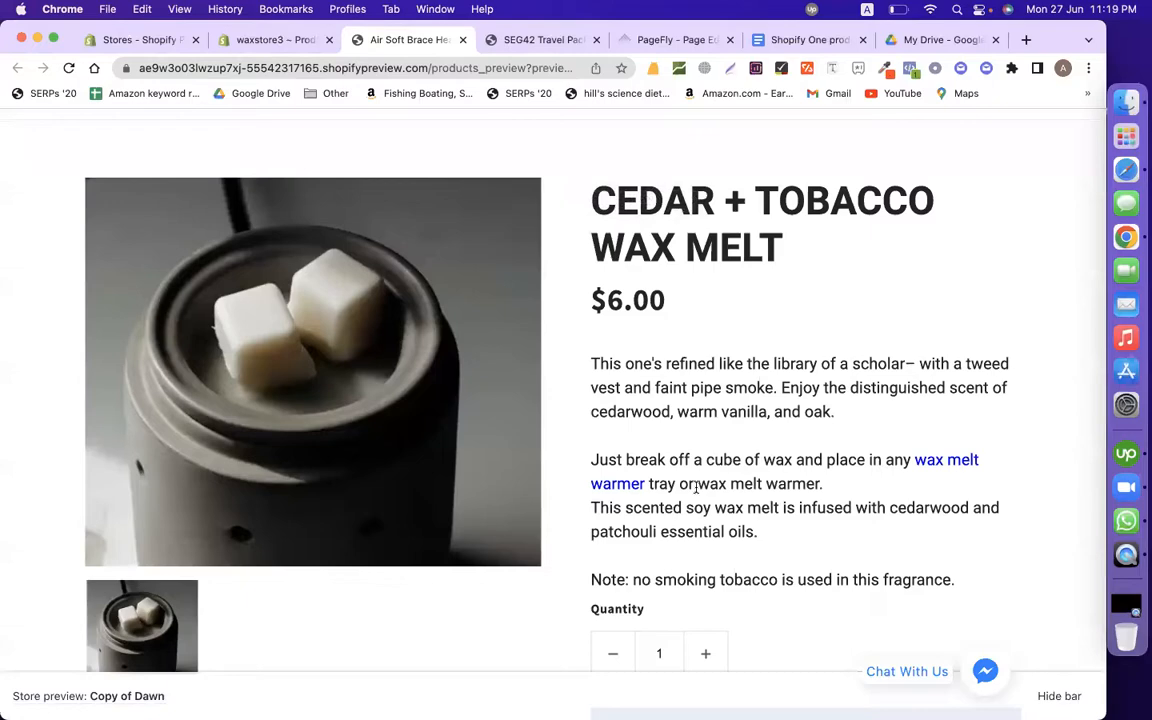
scroll(697, 480, down, 15)
scroll(697, 480, up, 20)
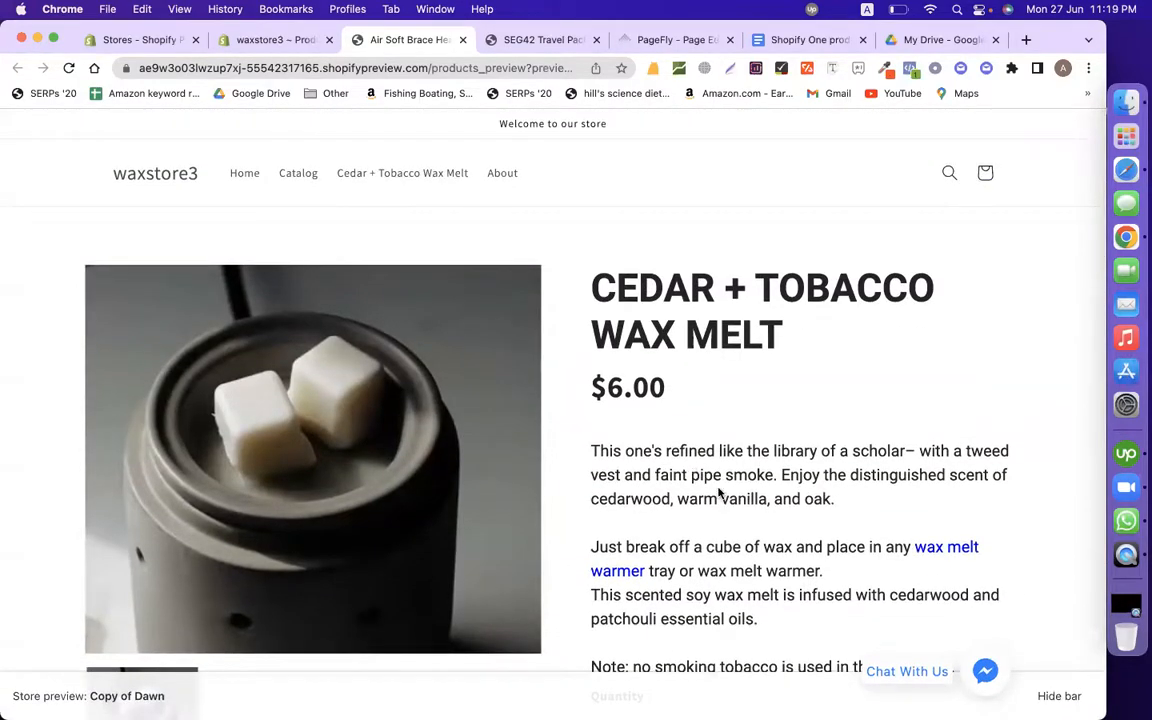
scroll(718, 493, down, 15)
scroll(717, 494, up, 20)
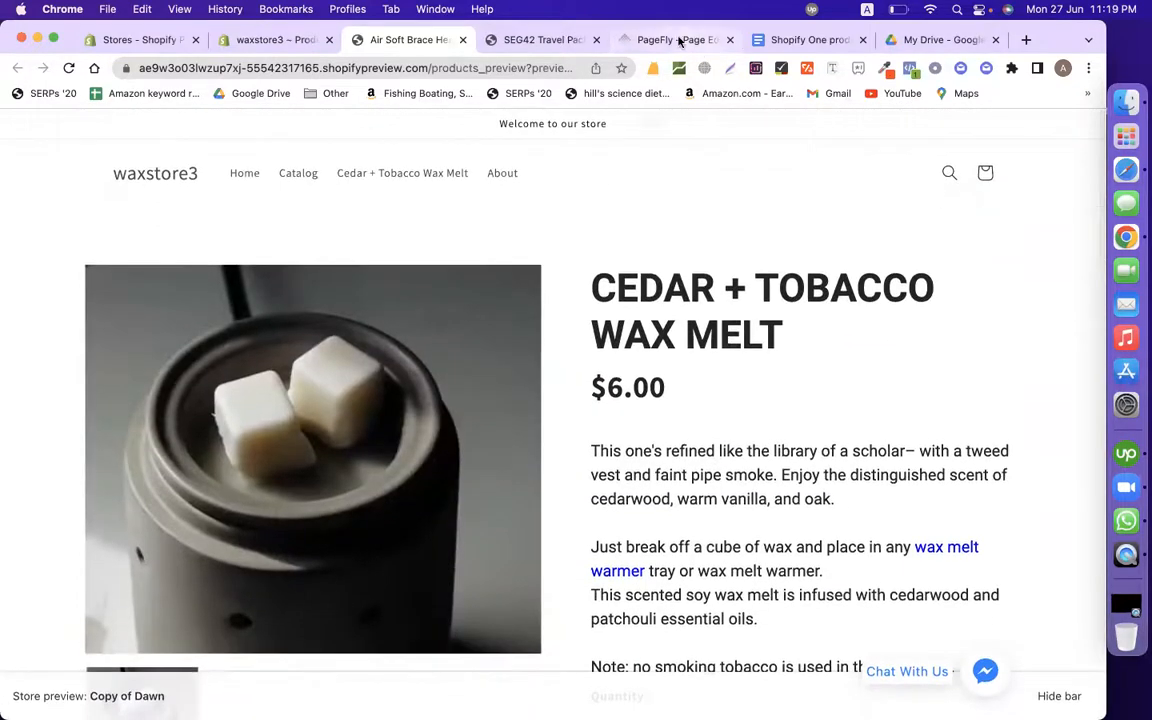
Step: Restart PageFly's publish flow and reach the Product Assignment step
click(679, 41)
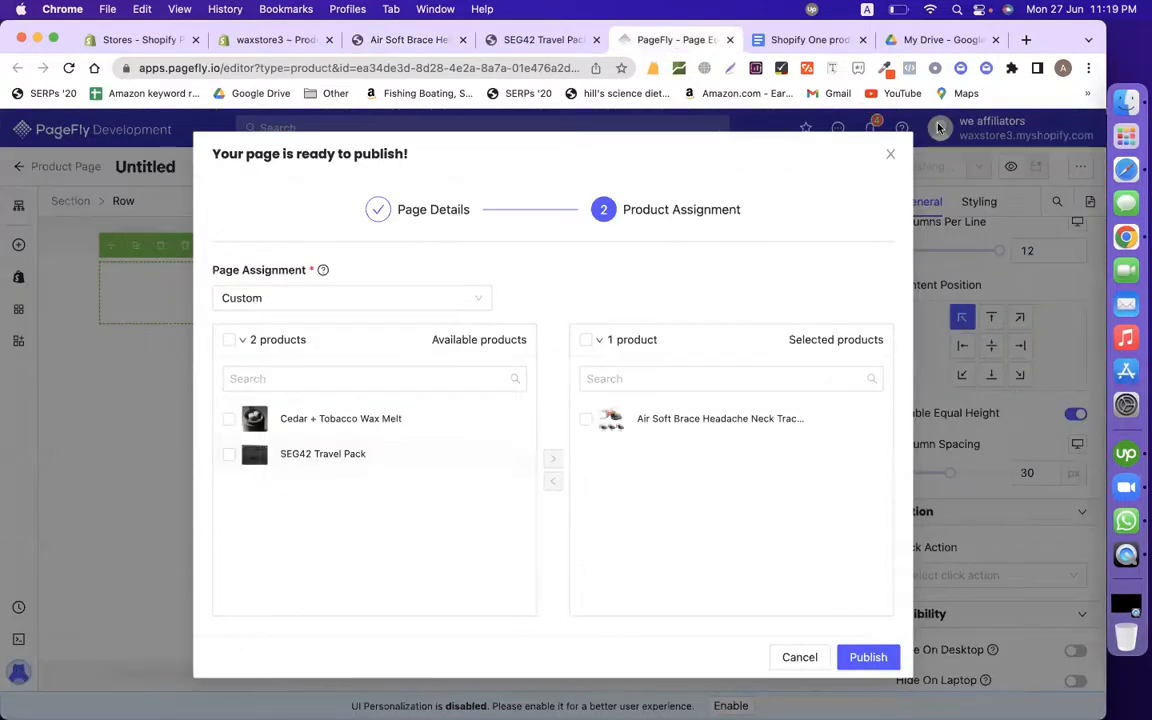
click(890, 154)
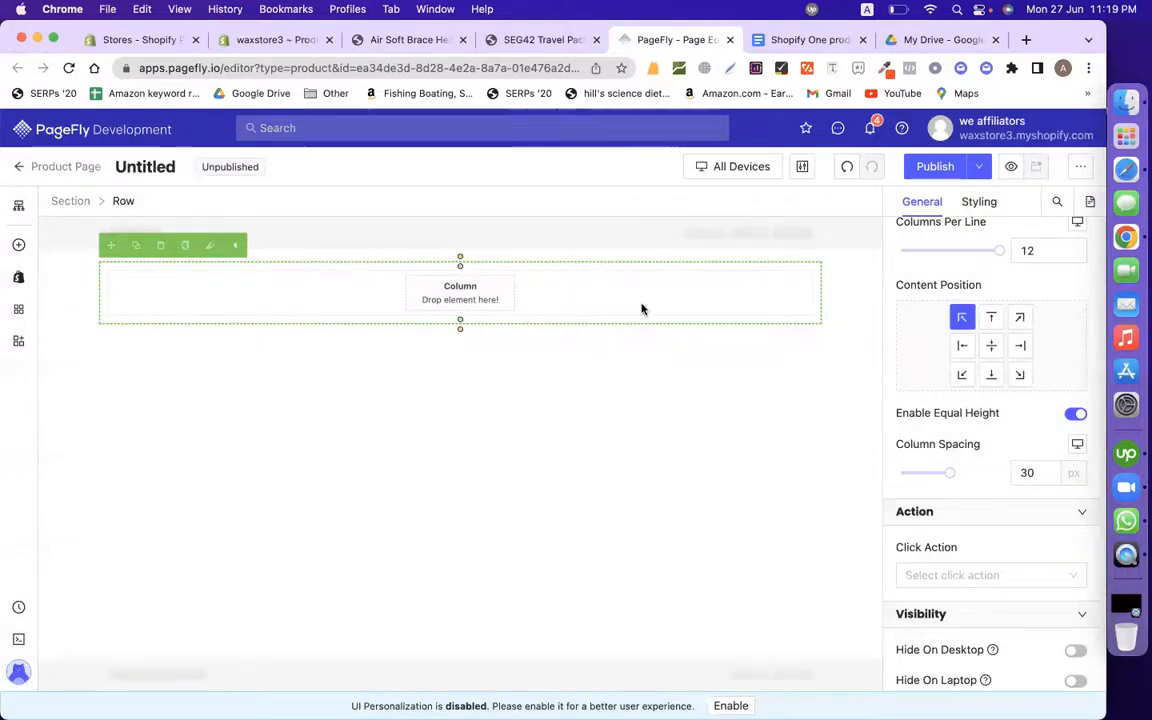
click(935, 166)
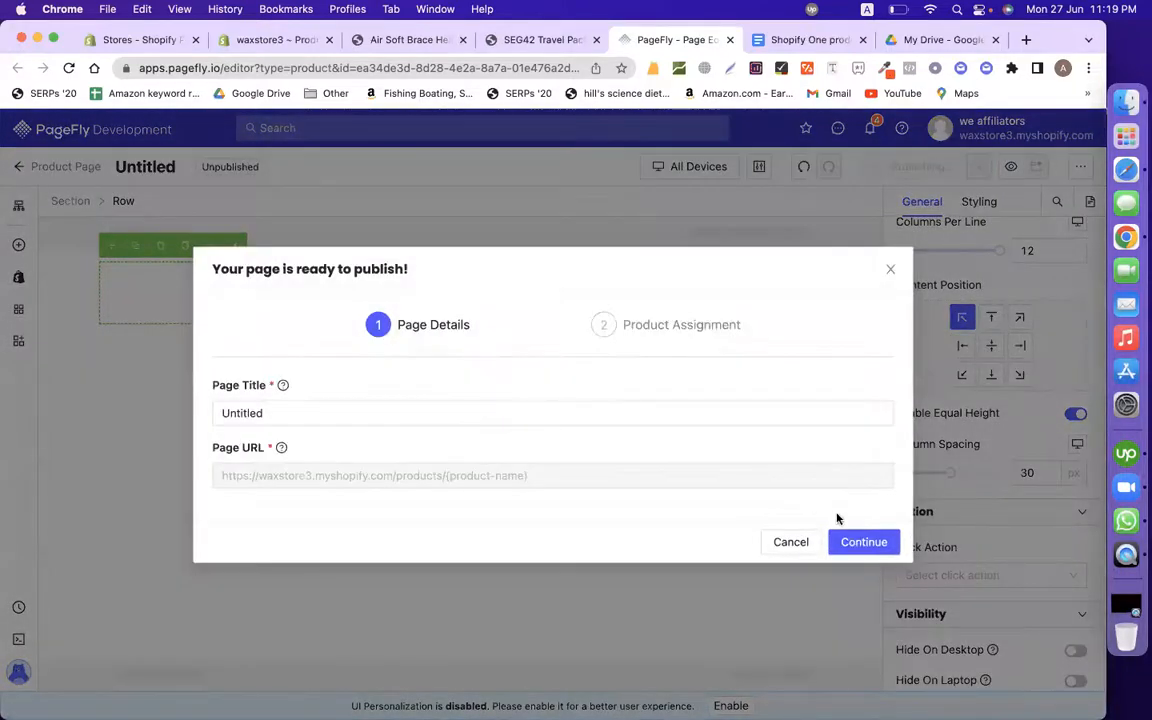
click(845, 541)
click(666, 418)
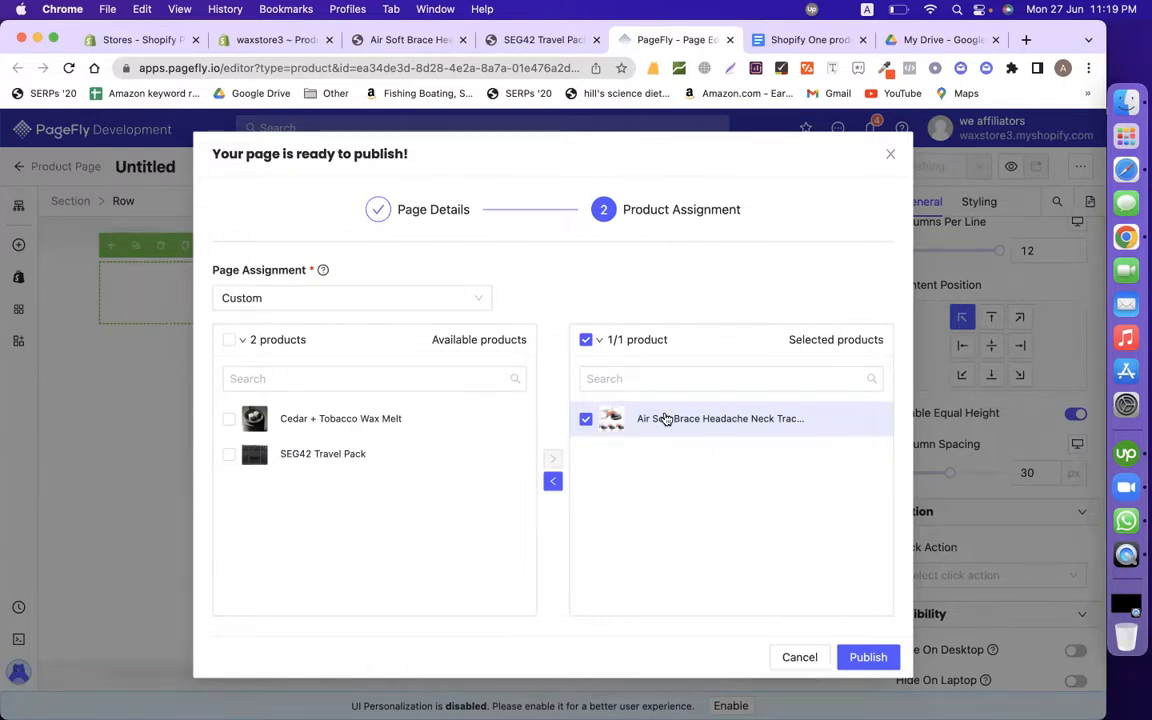
Step: Assign Cedar + Tobacco Wax Melt and SEG42 Travel Pack, then close without publishing
click(320, 420)
click(380, 458)
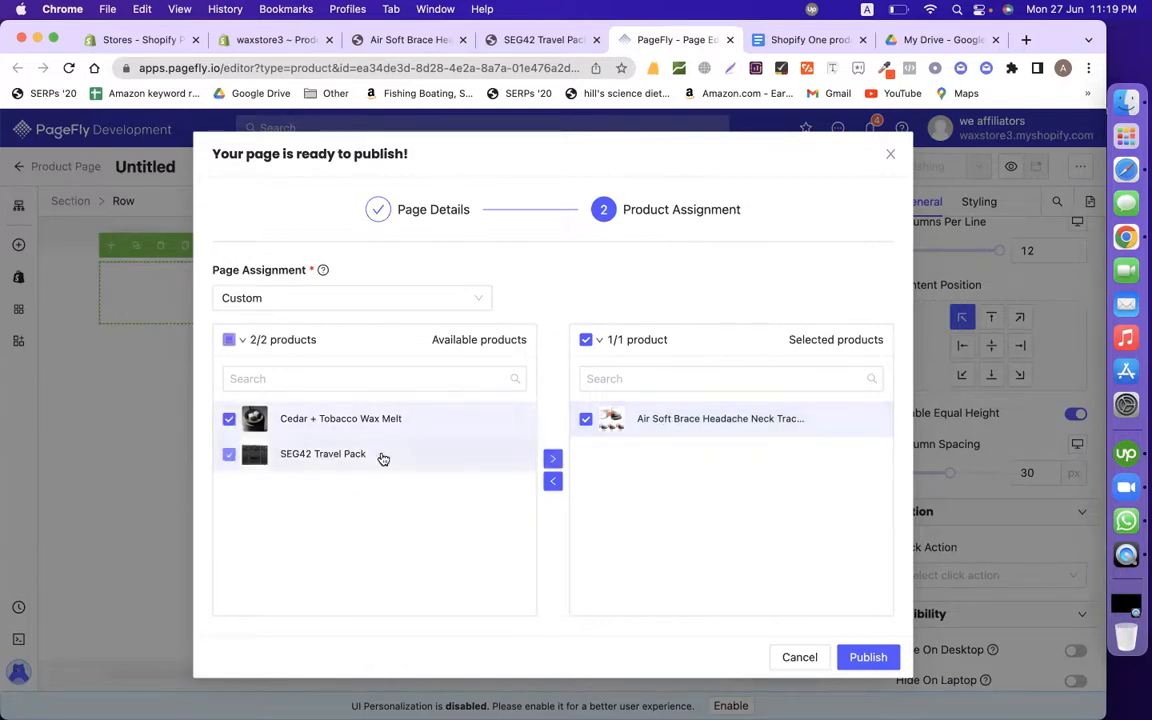
click(553, 459)
click(586, 419)
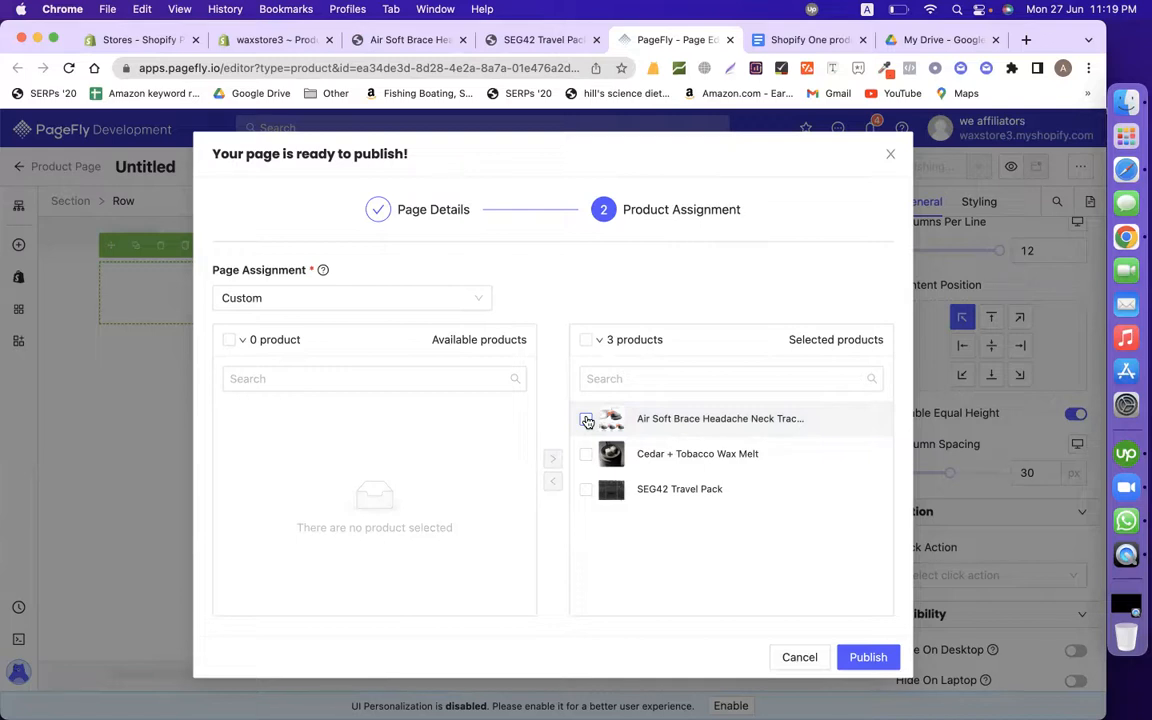
click(889, 157)
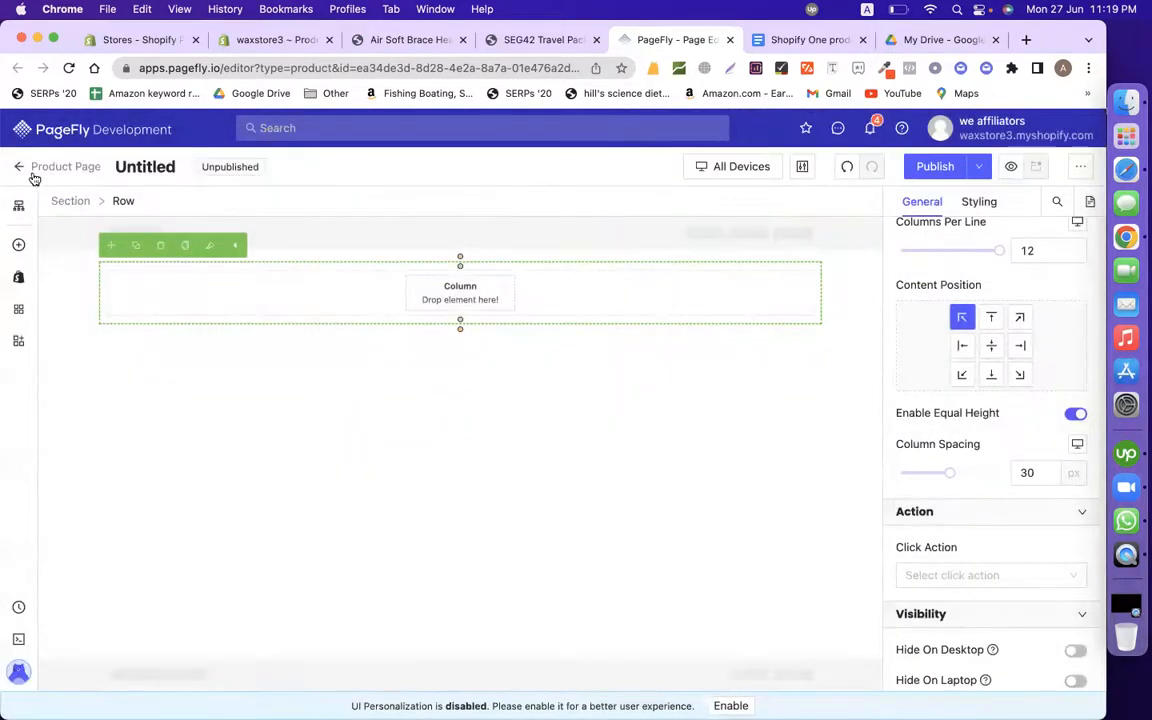
Step: Show PageFly's Regular Pages list with Calyan Wax, then switch to the store design document
click(33, 172)
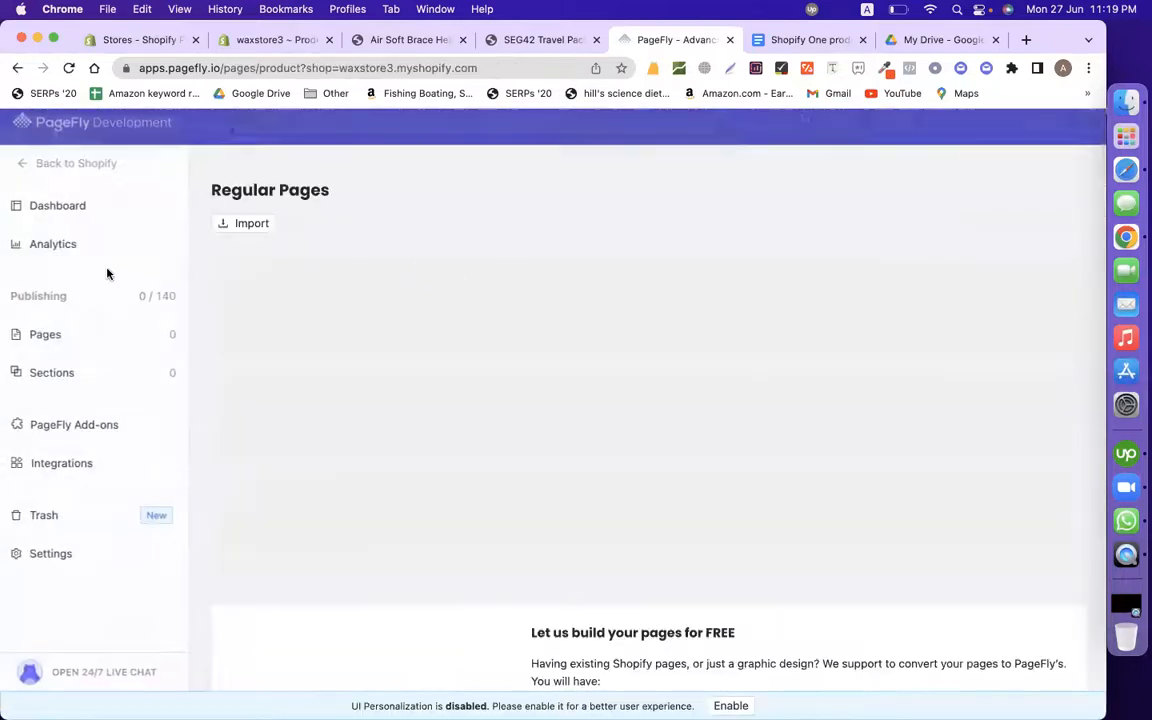
mouse_move(62, 337)
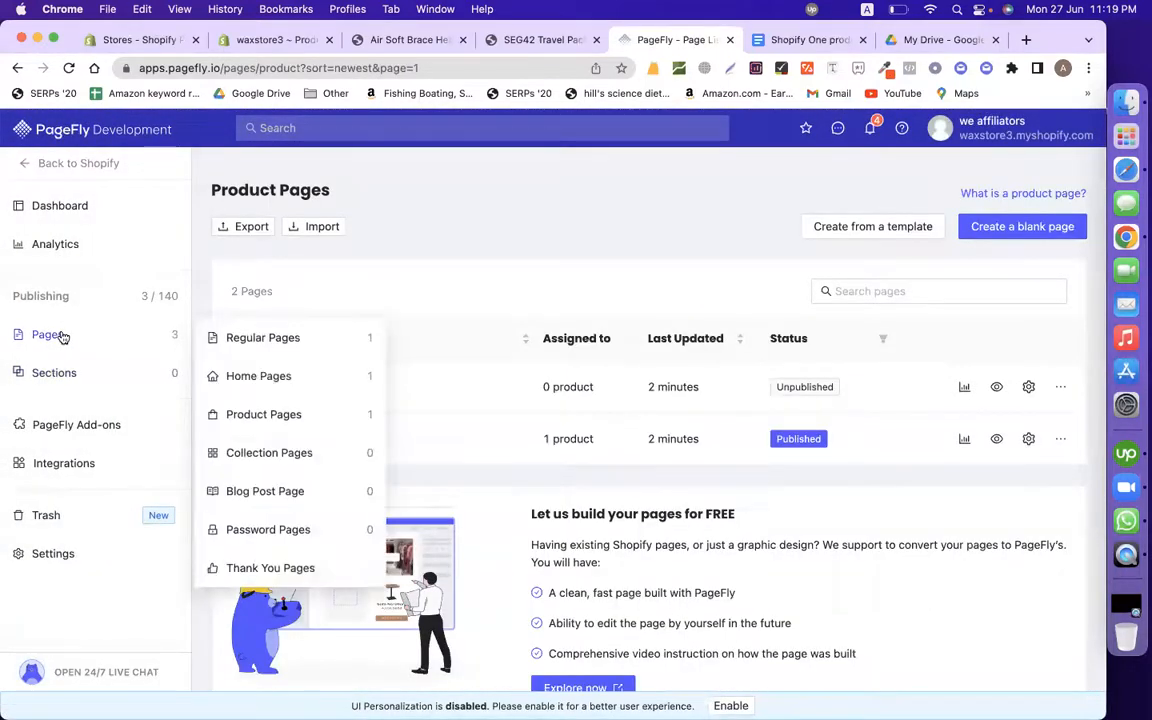
click(263, 339)
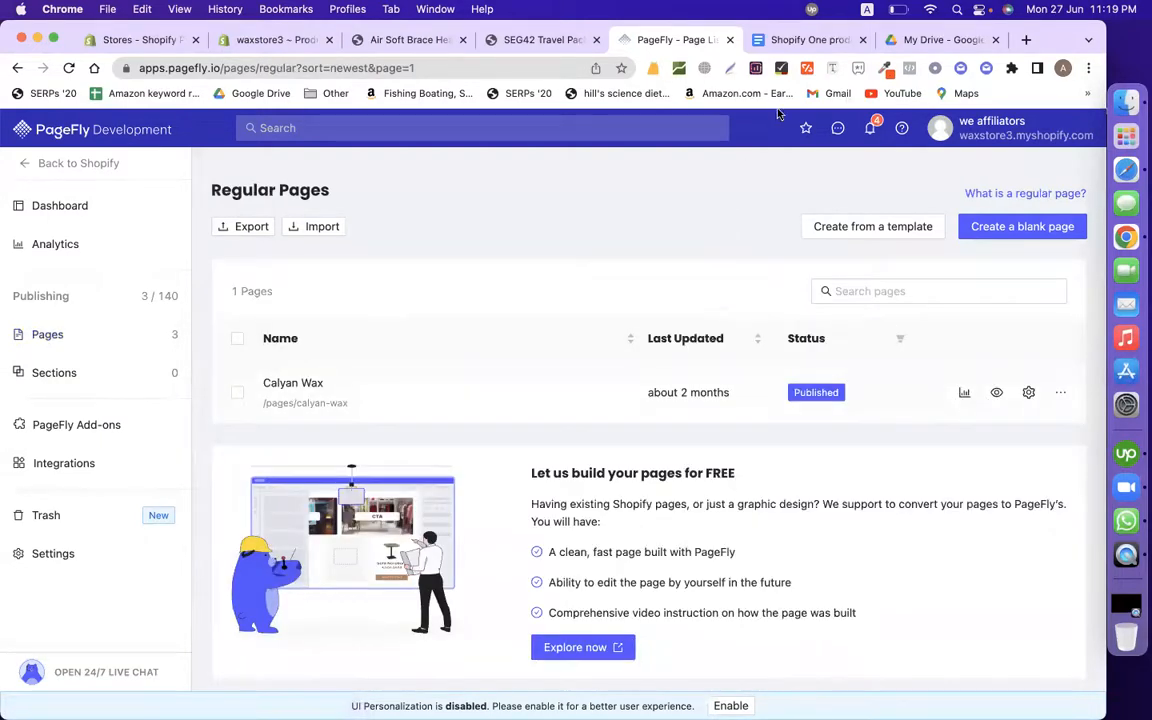
click(787, 45)
scroll(553, 472, down, 20)
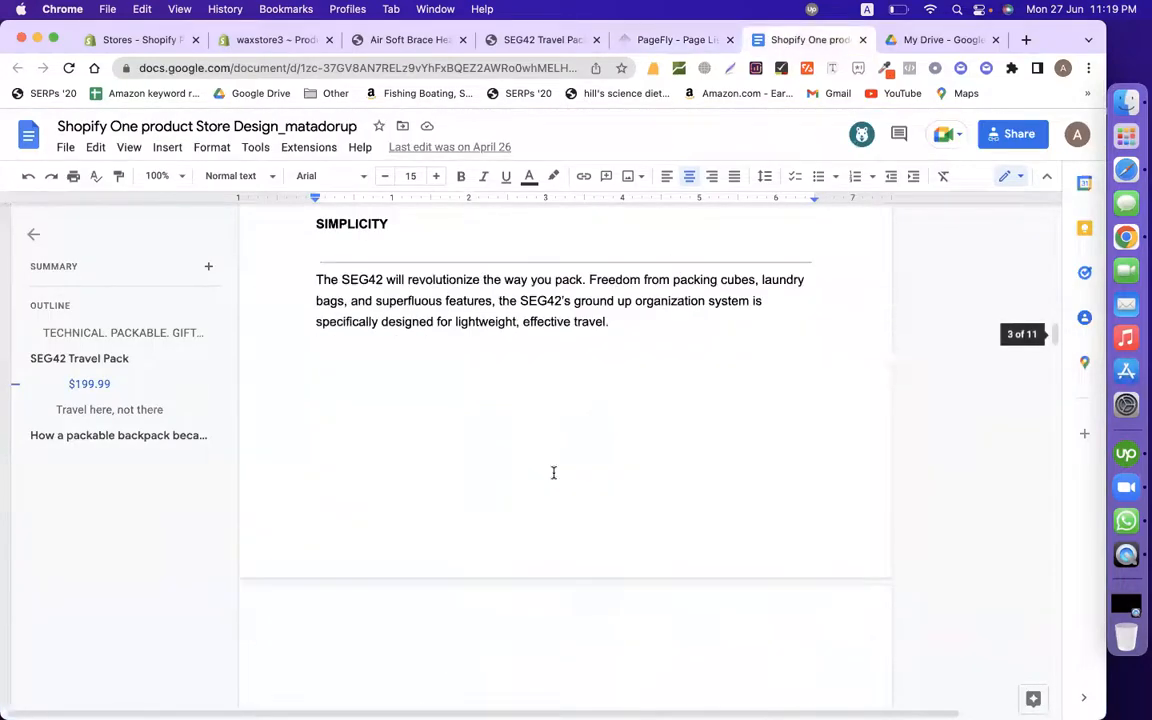
Step: Select the doc's 'Contact page: add a contact form' section through Product SEO, then return to PageFly
scroll(553, 472, down, 20)
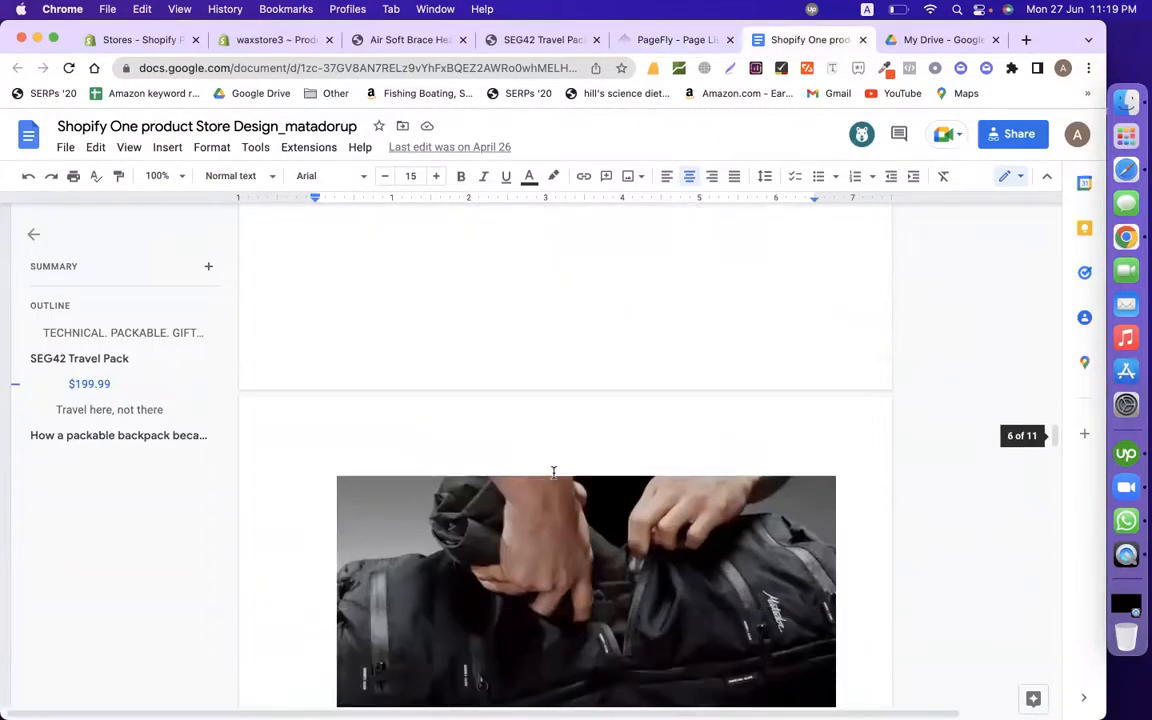
scroll(553, 472, down, 15)
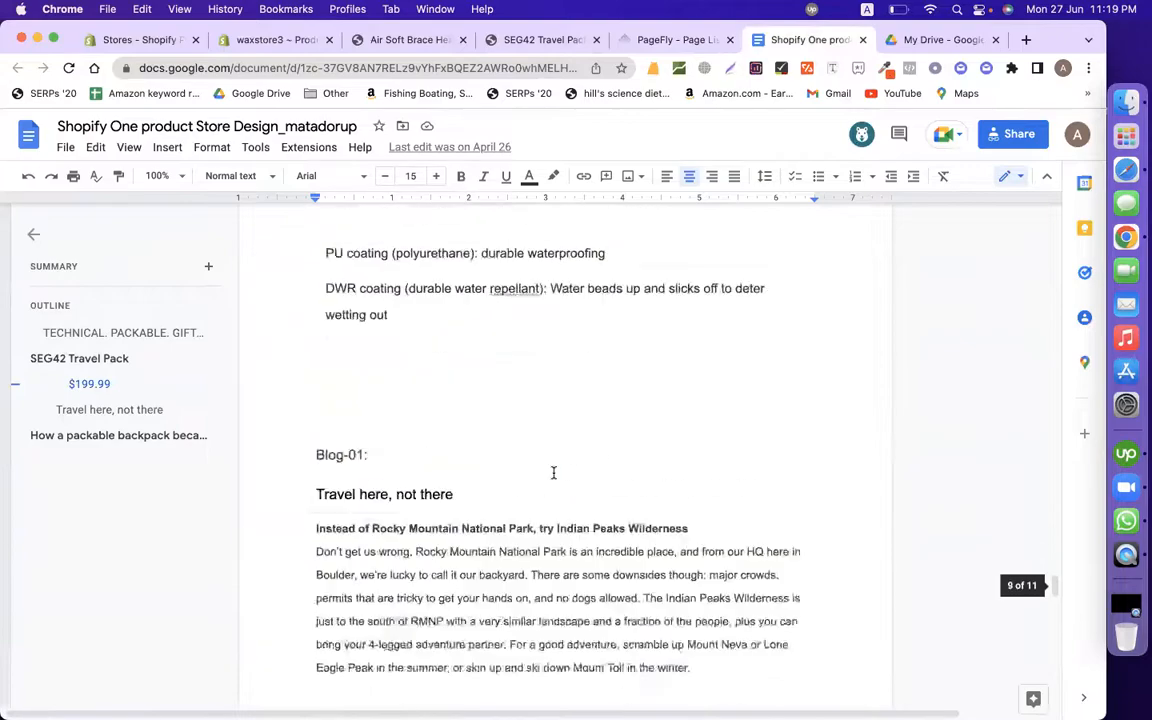
scroll(553, 472, up, 3)
scroll(553, 472, down, 10)
scroll(553, 472, up, 8)
scroll(553, 472, down, 10)
scroll(553, 472, down, 12)
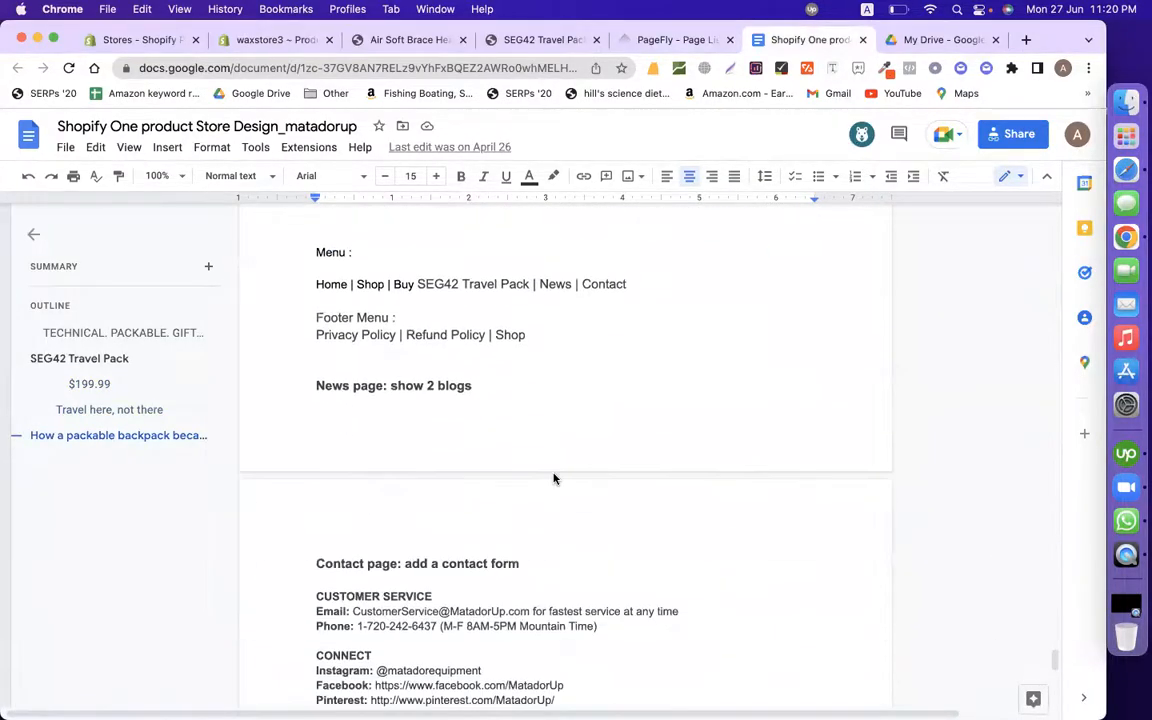
scroll(553, 472, up, 3)
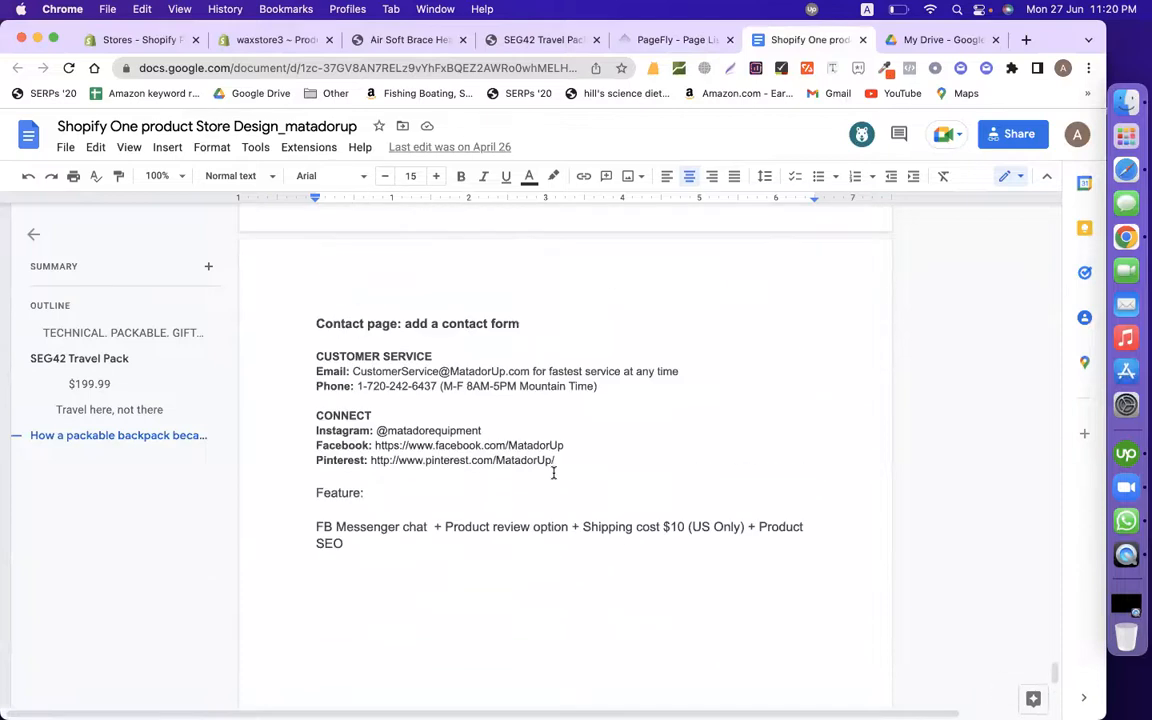
drag(309, 322, 391, 555)
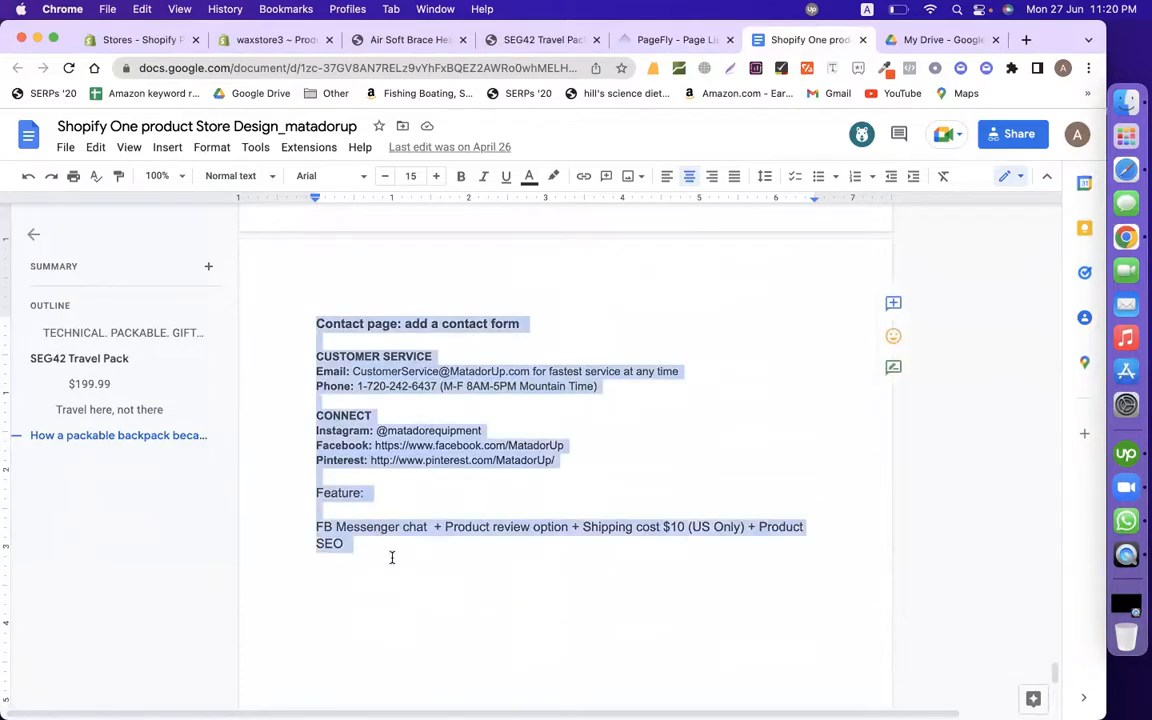
click(665, 40)
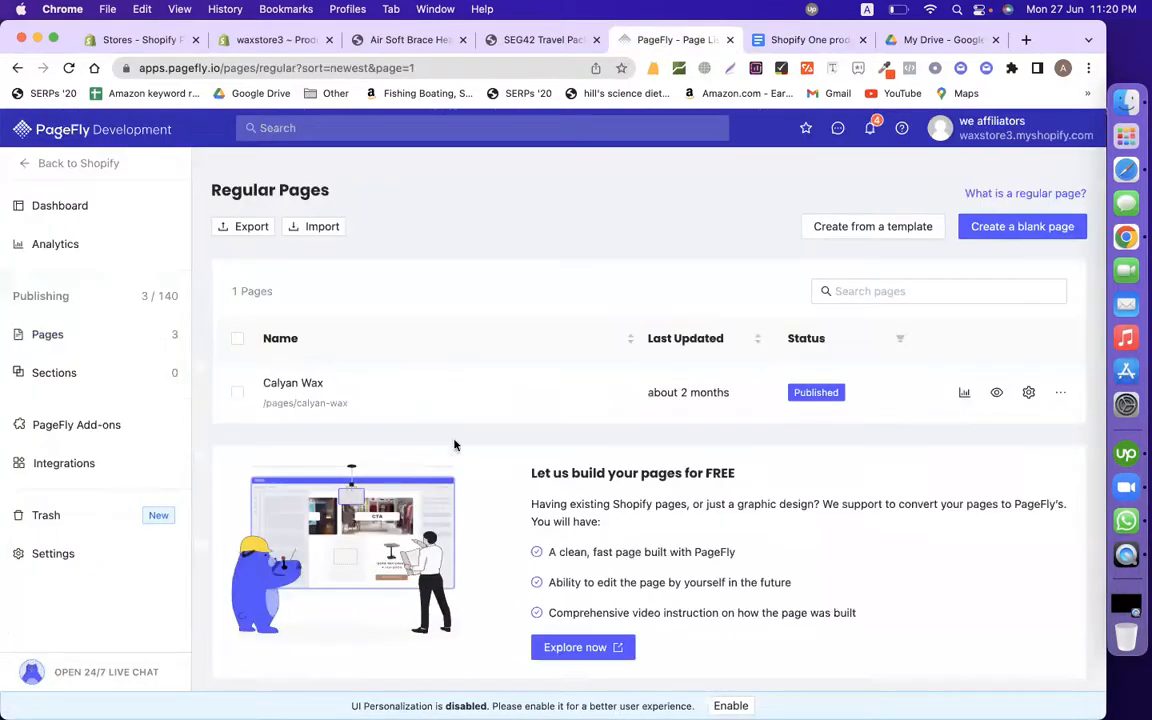
Step: Delete the Calyan Wax regular page
click(1029, 393)
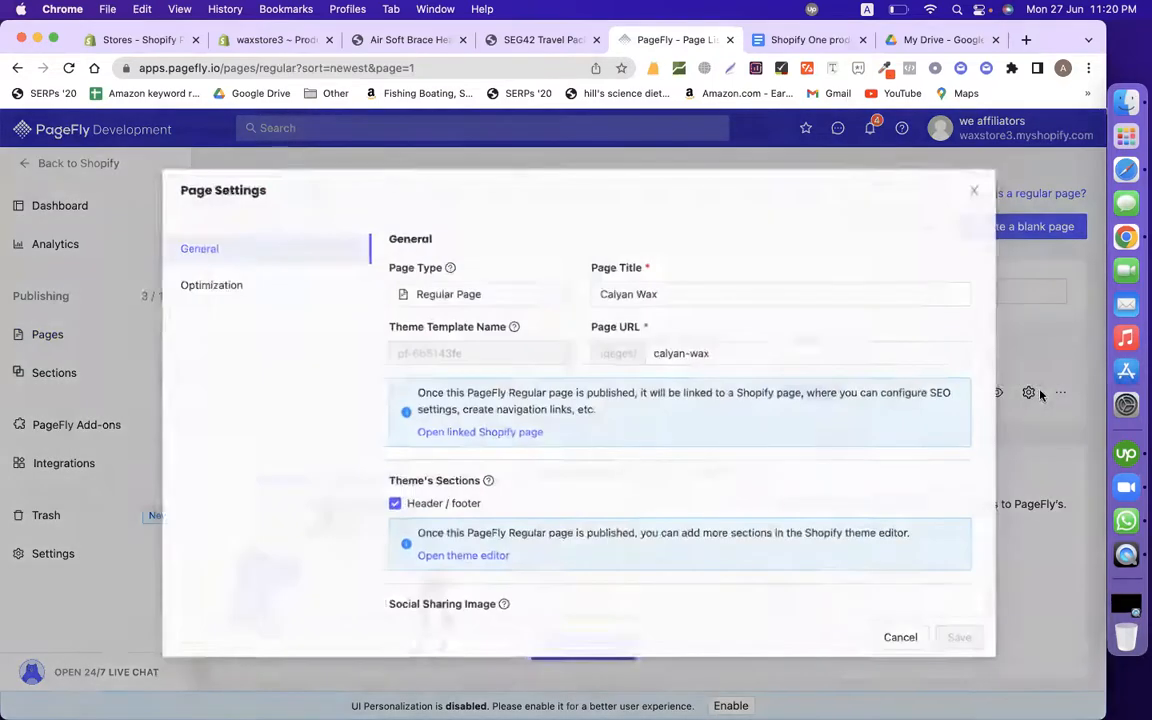
click(969, 182)
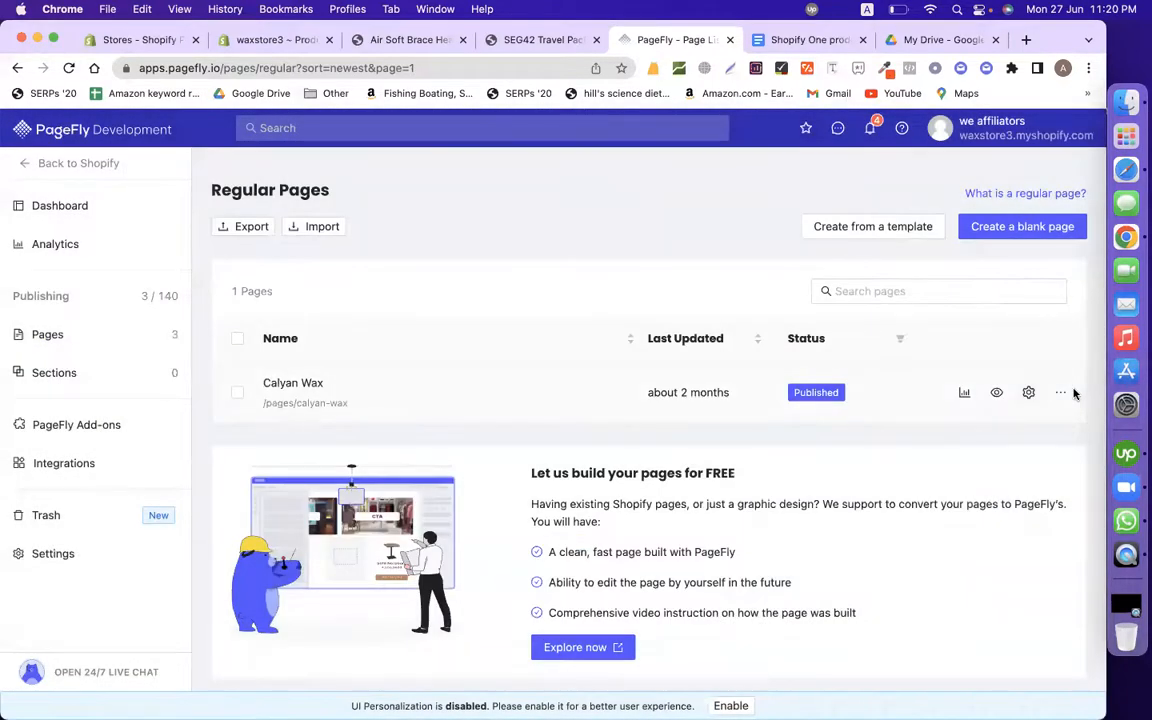
click(1062, 393)
click(1030, 540)
click(749, 484)
Step: Close the blank-page editor that opened and start a page from a template instead
click(1007, 228)
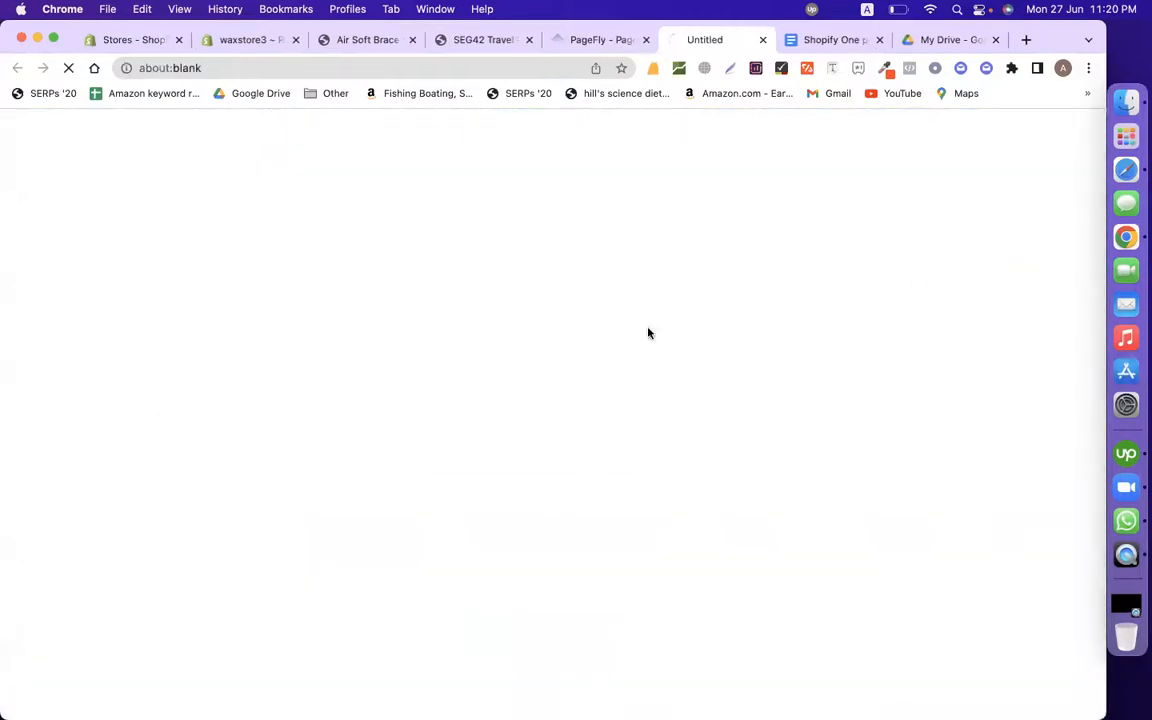
click(762, 40)
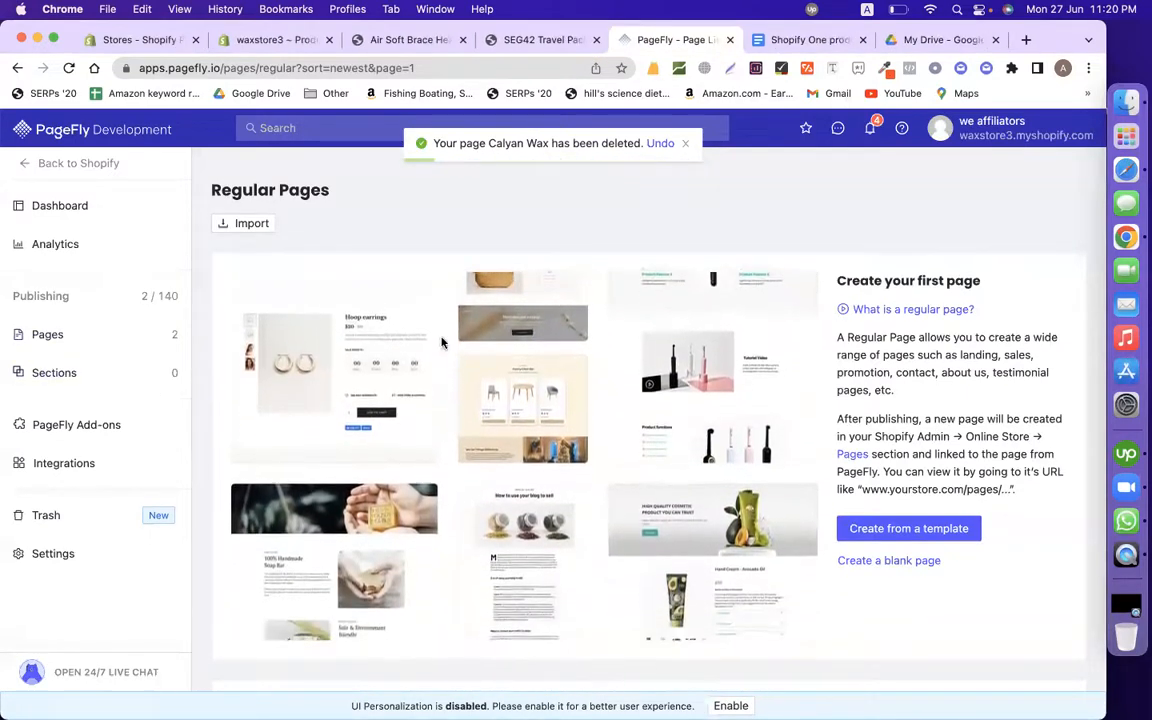
click(920, 531)
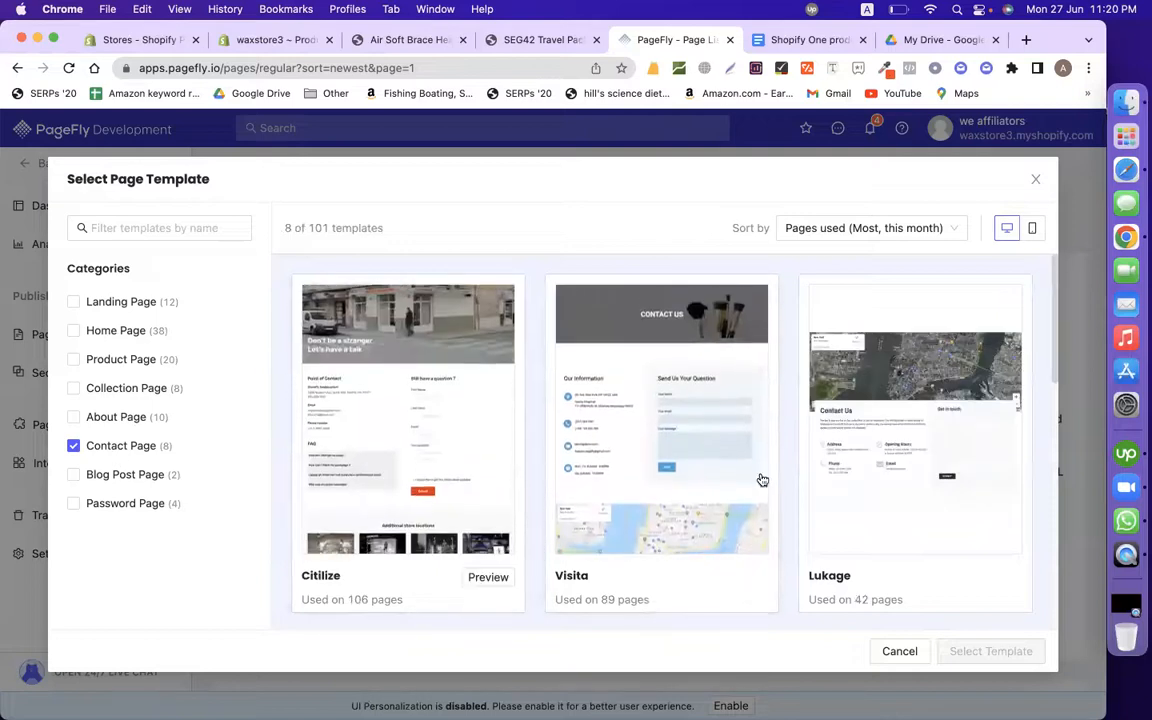
Step: Check the doc's Customer Service details, CONNECT links and 'add a contact form' requirement
click(812, 42)
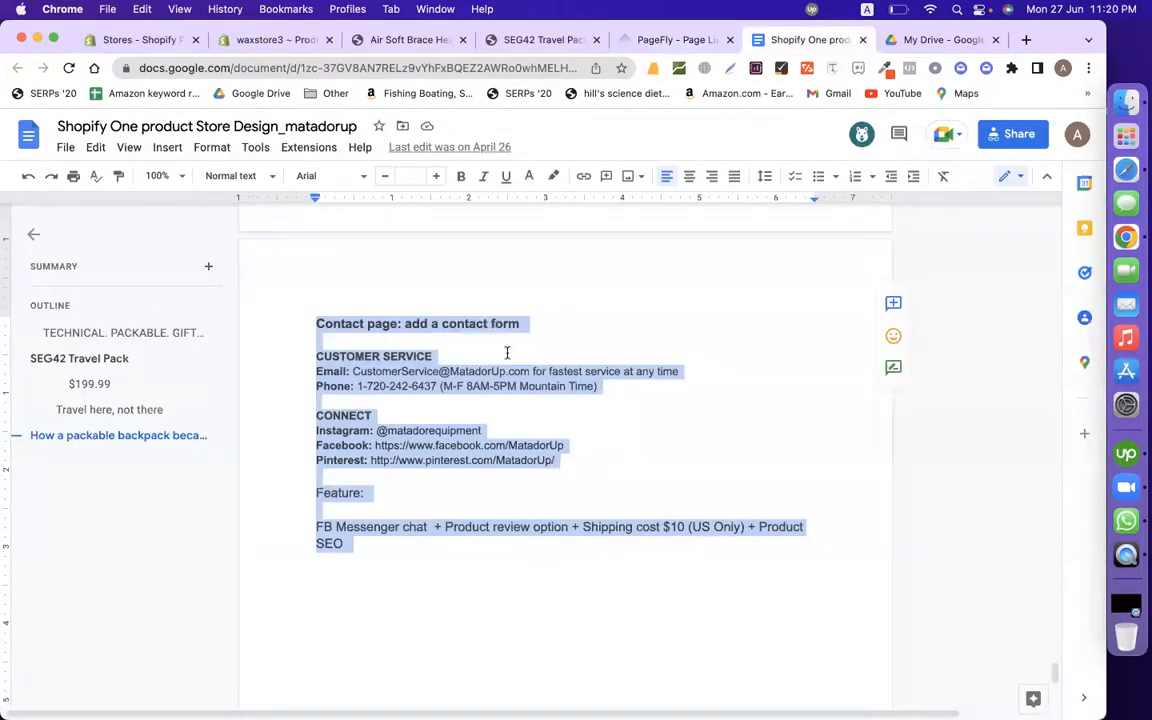
click(424, 346)
drag(304, 360, 579, 397)
drag(307, 415, 531, 481)
click(536, 418)
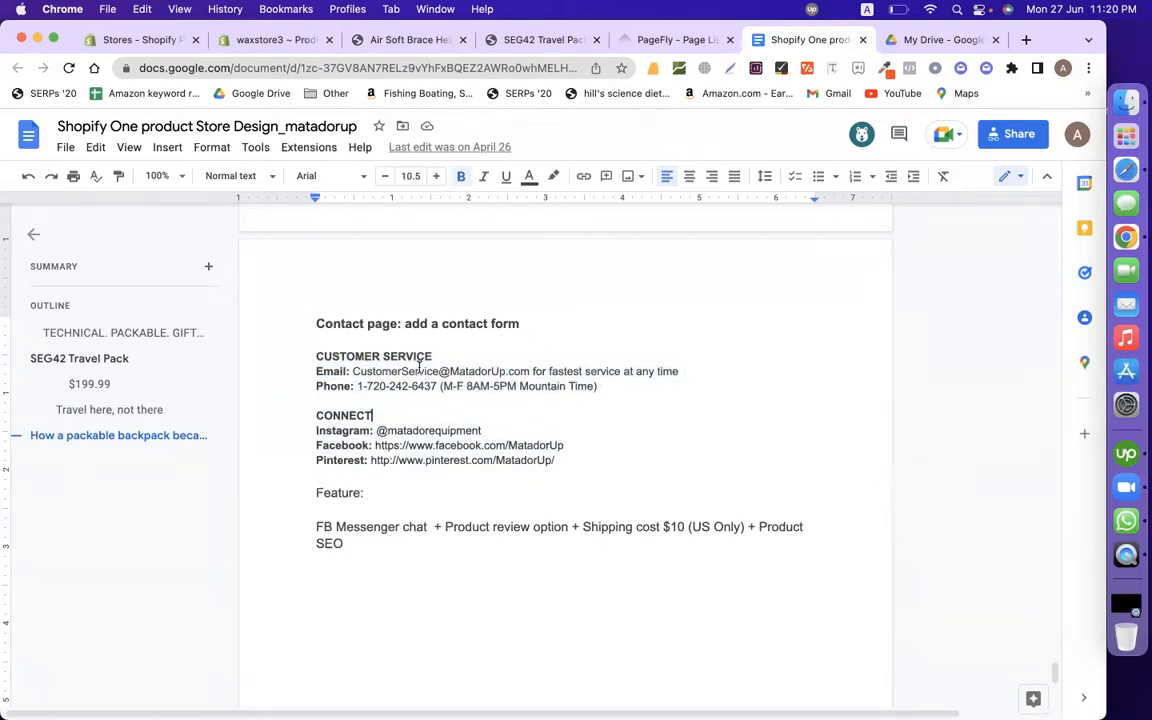
drag(404, 325, 590, 325)
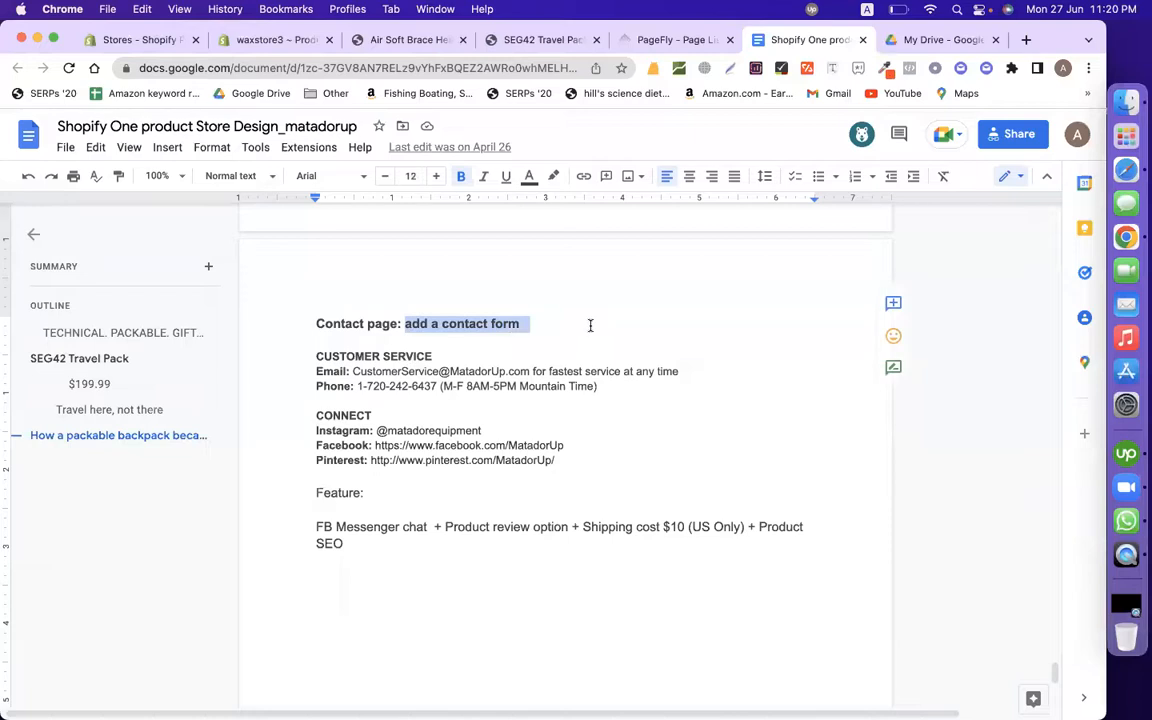
click(656, 42)
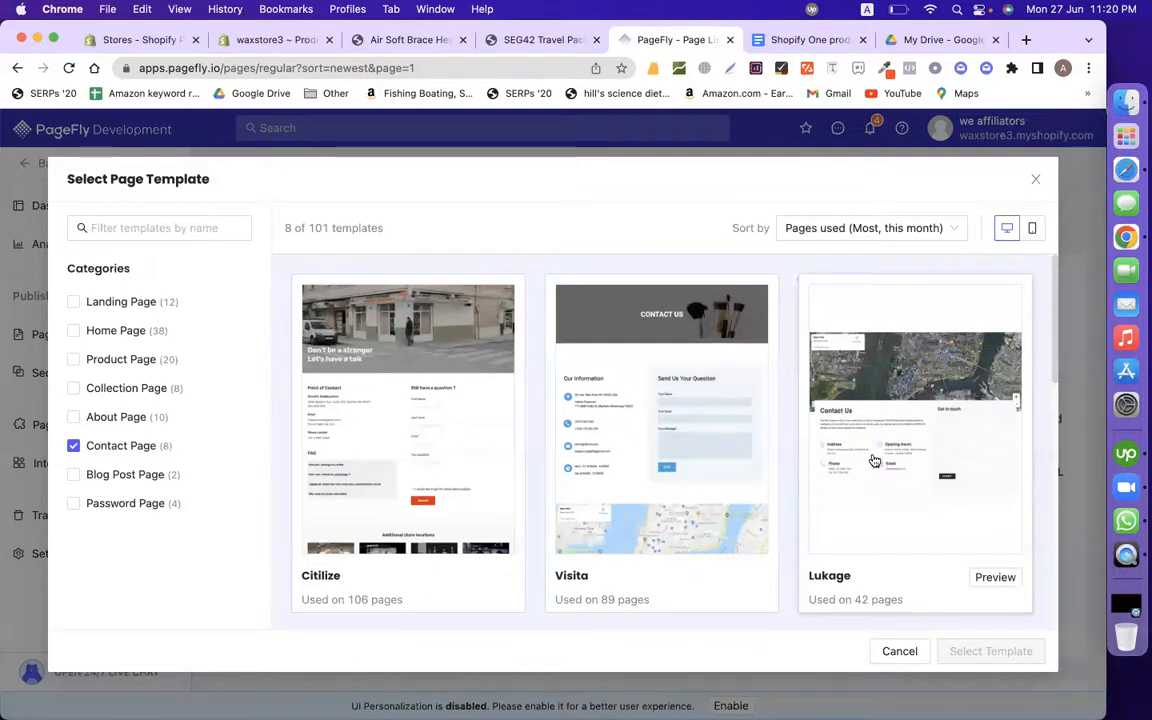
Step: Build the new regular page from the Lukage contact template
scroll(494, 482, down, 5)
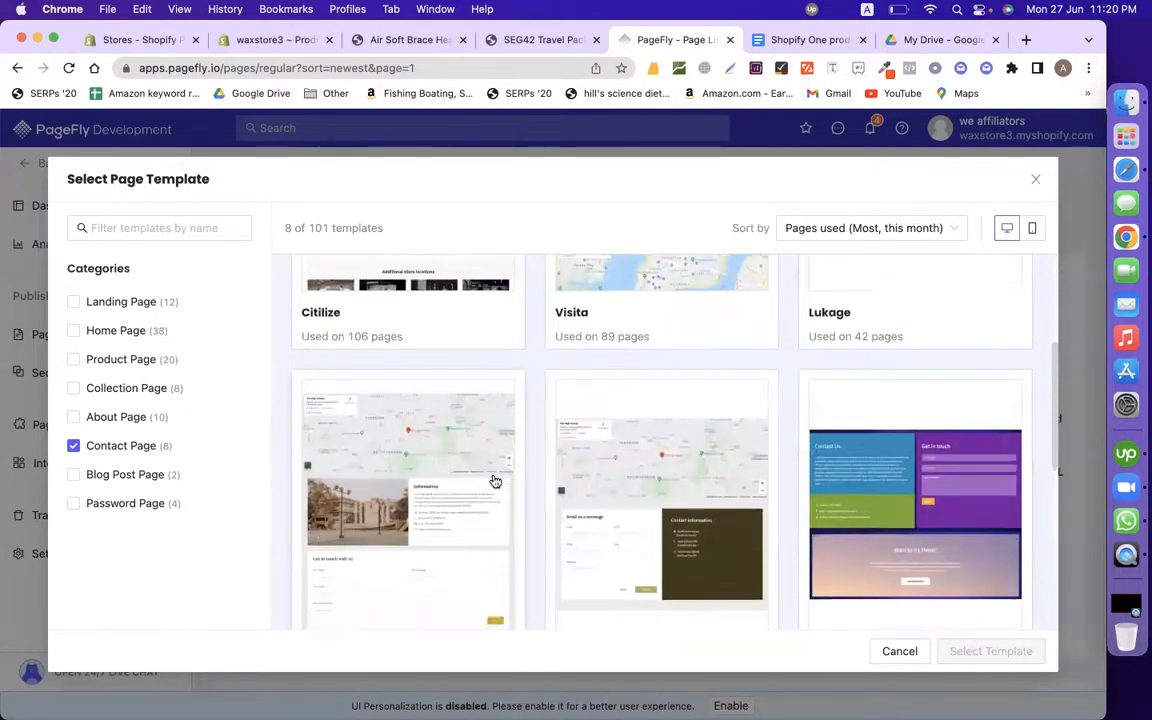
scroll(494, 482, down, 5)
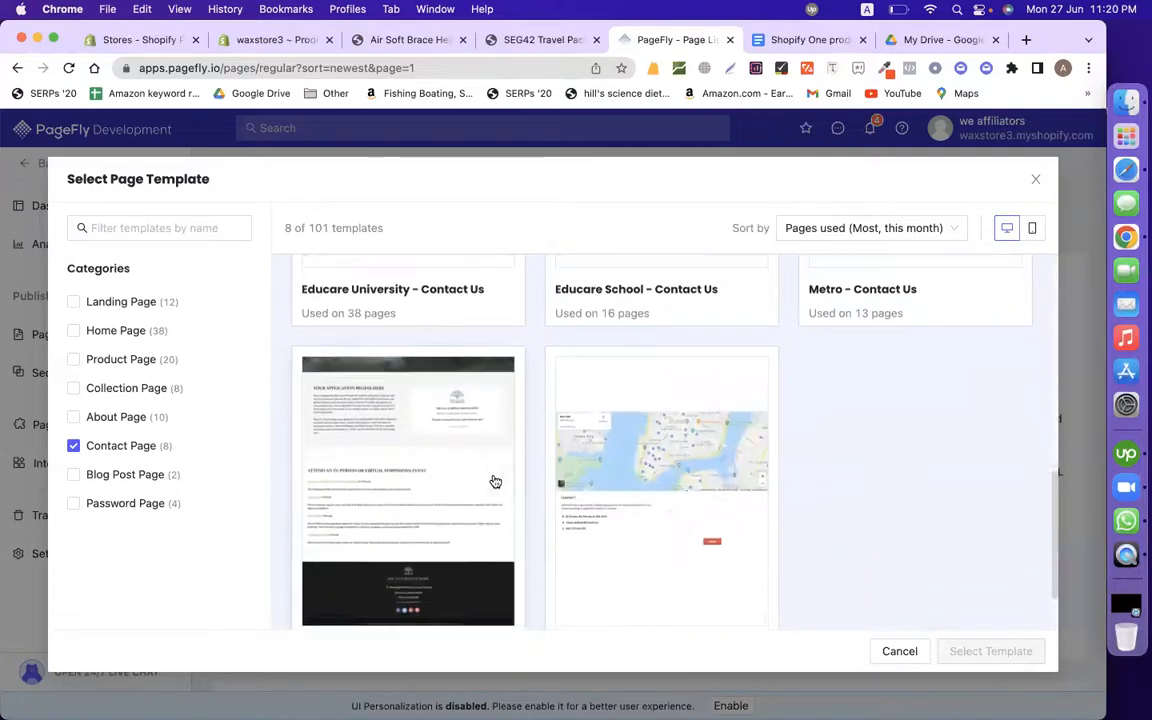
scroll(494, 480, up, 10)
mouse_move(972, 599)
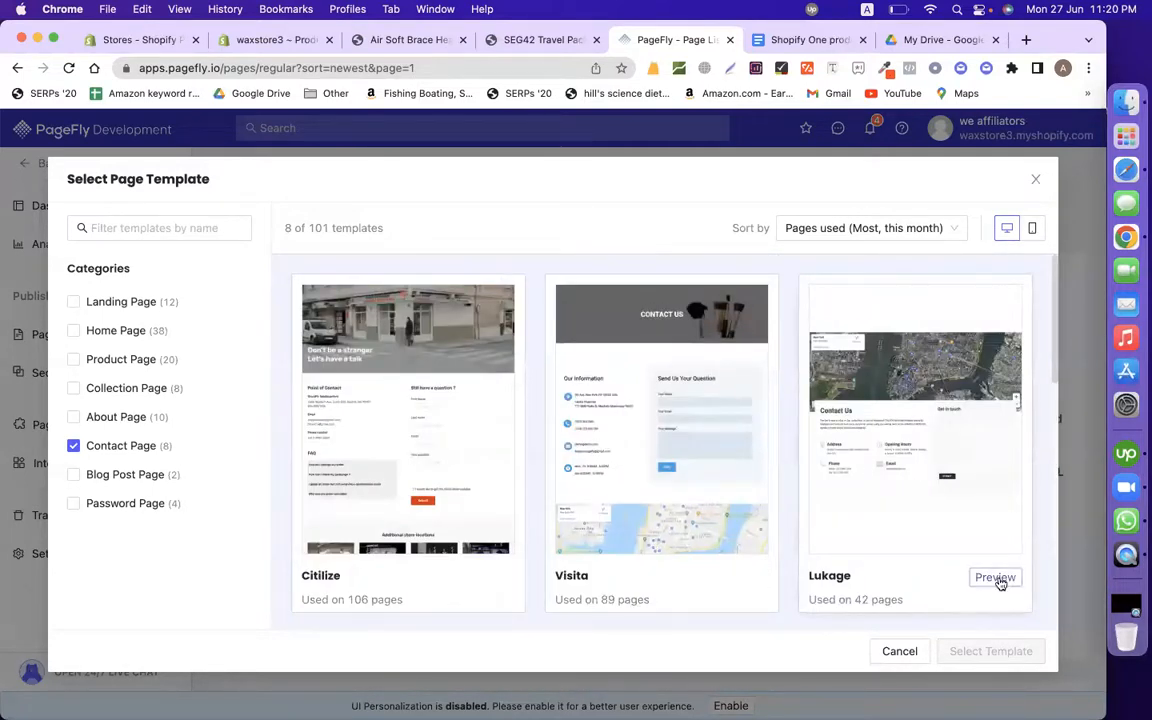
click(914, 547)
click(988, 650)
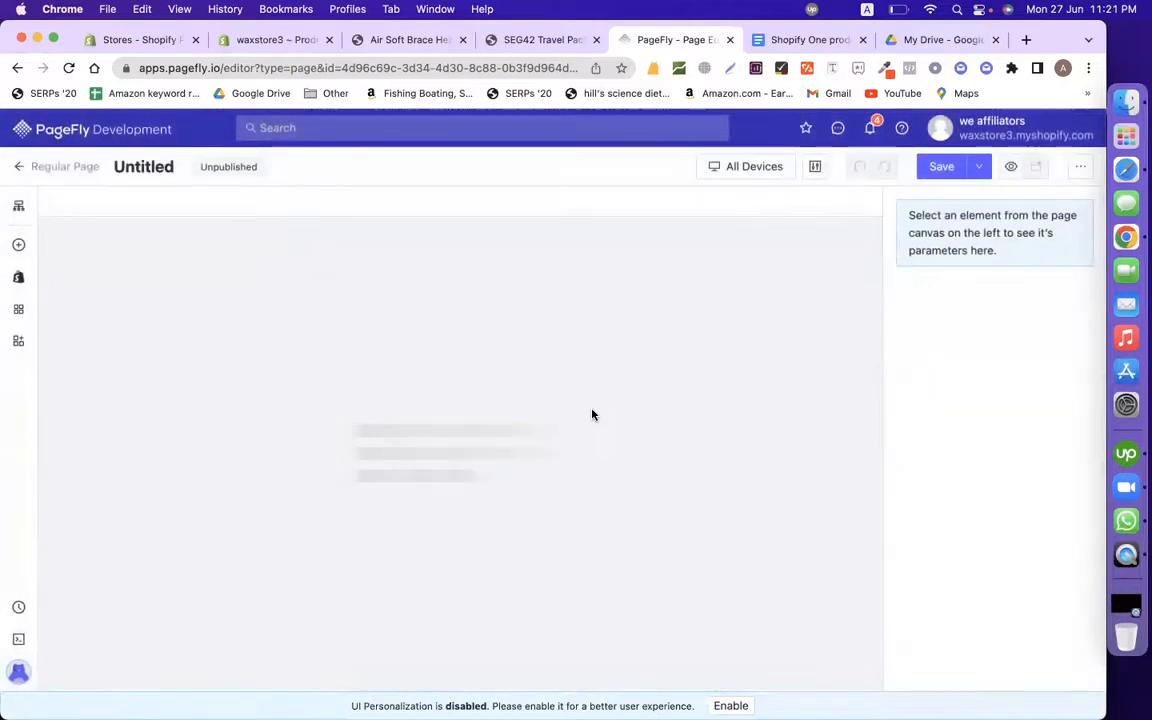
Step: Rename the Untitled page to 'contact'
click(153, 170)
text(con)
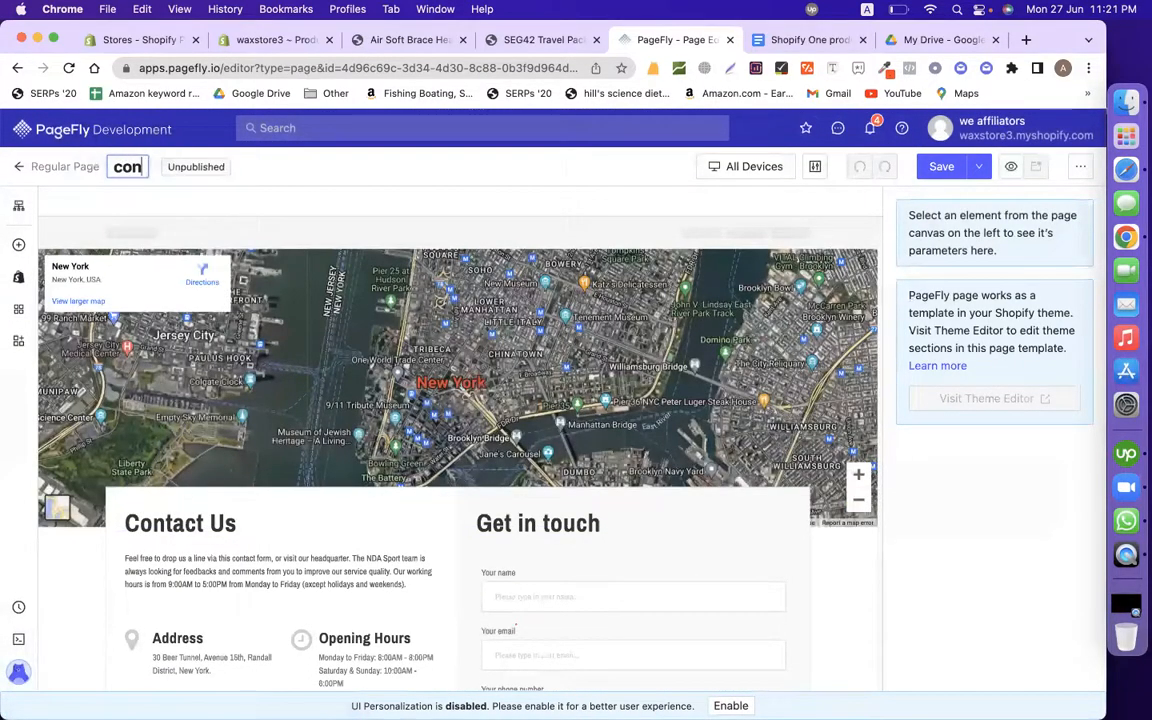
text(tact)
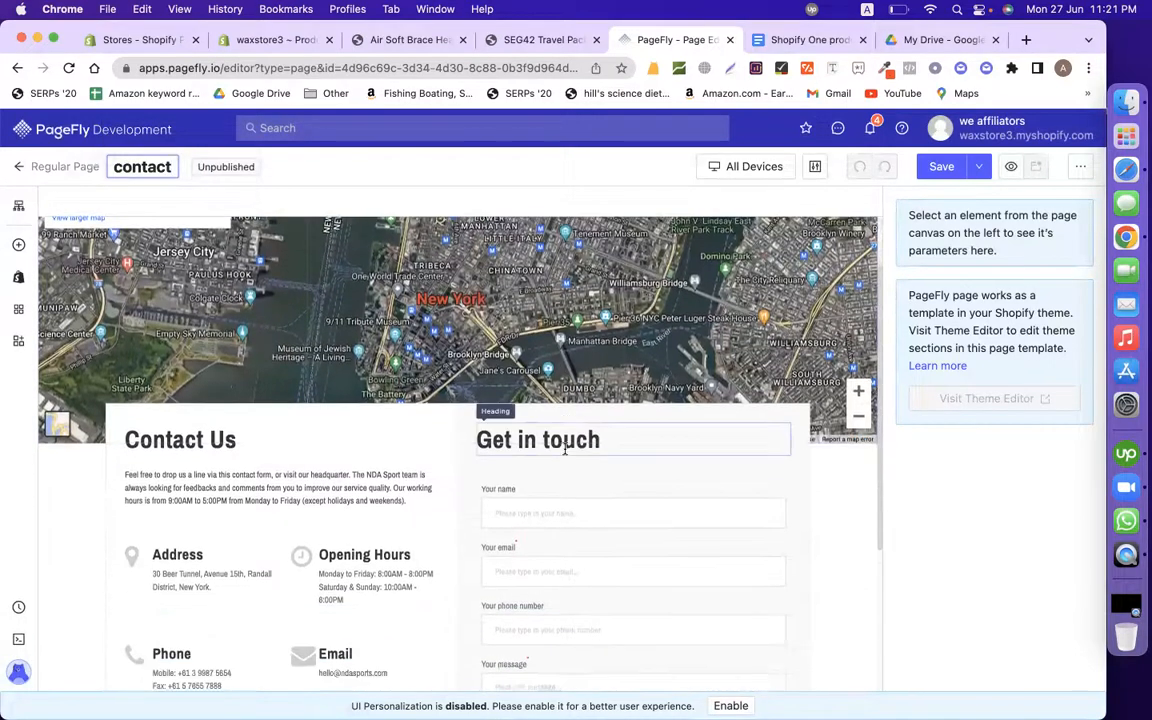
click(450, 303)
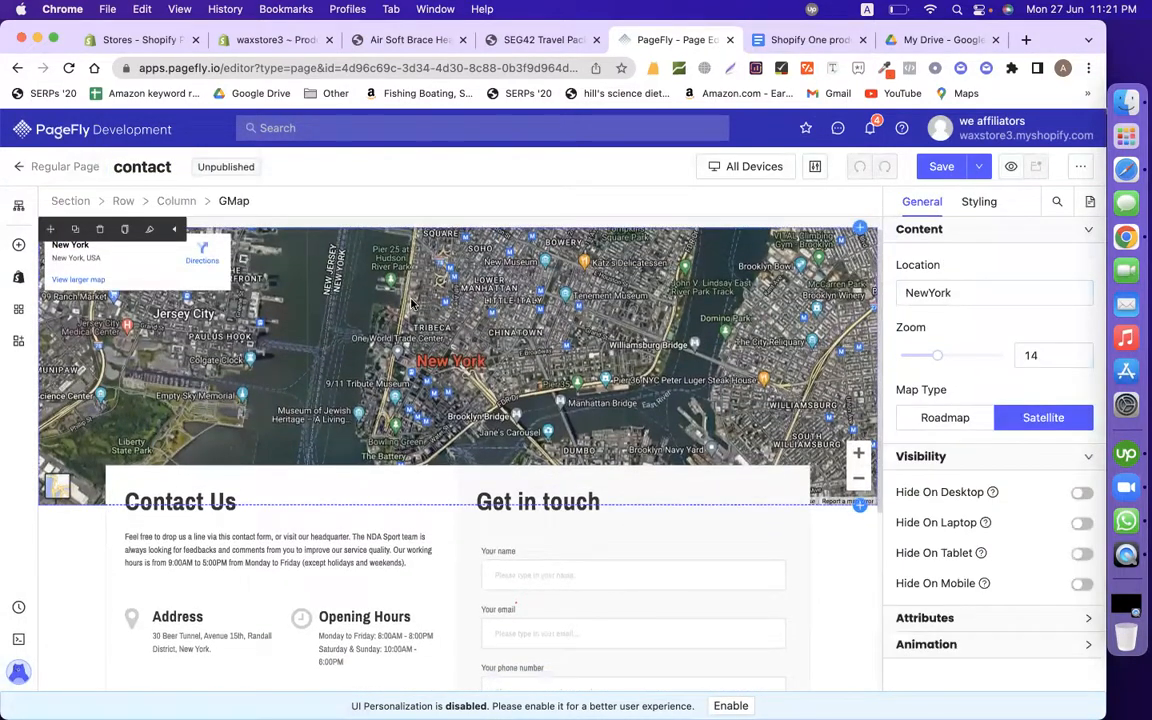
Step: Change the contact page's map location from NewYork to Dhaka
click(1018, 291)
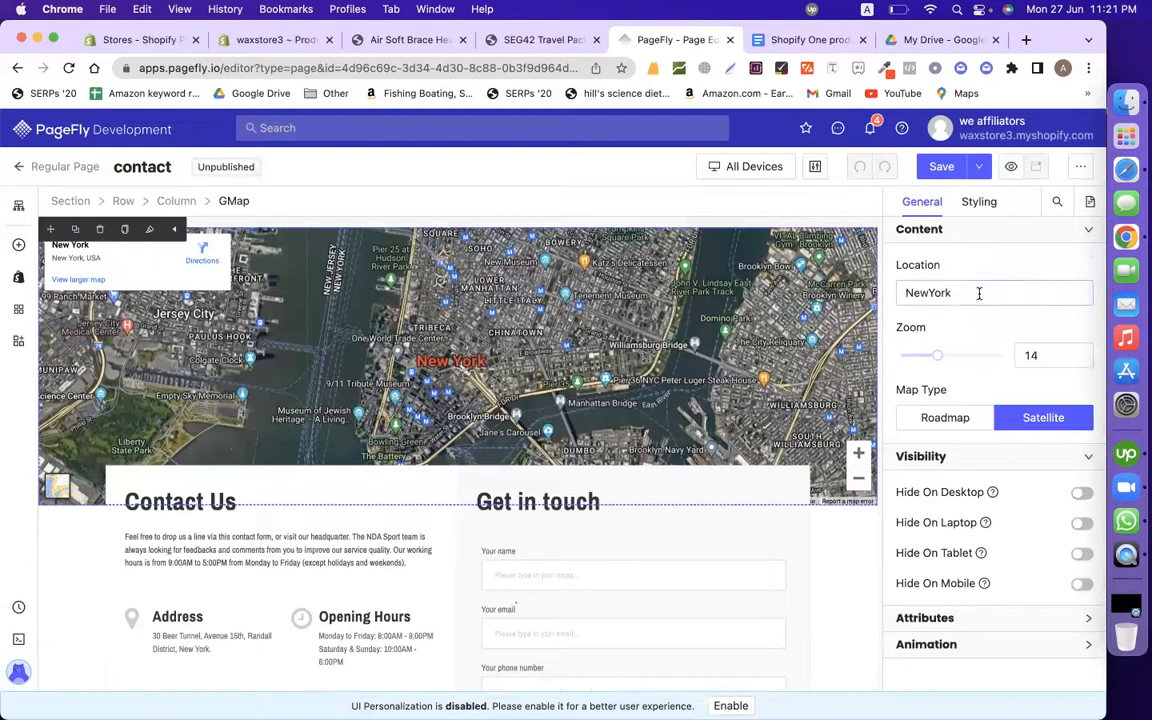
double_click(979, 293)
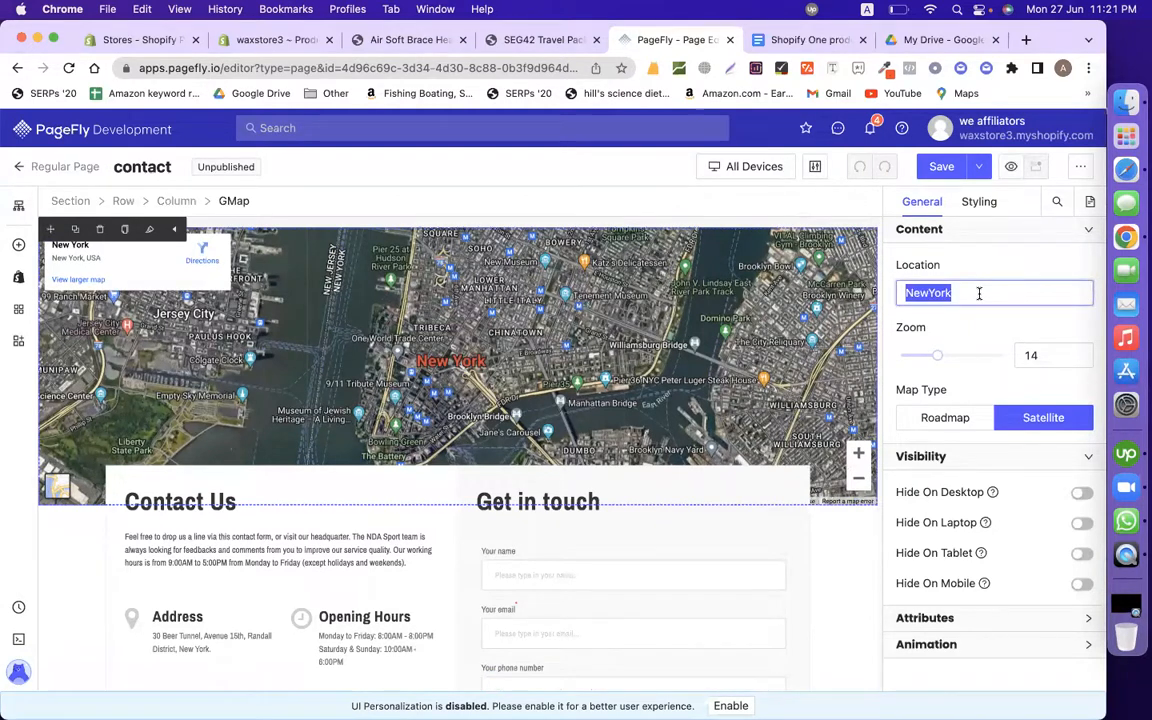
text(dhaka)
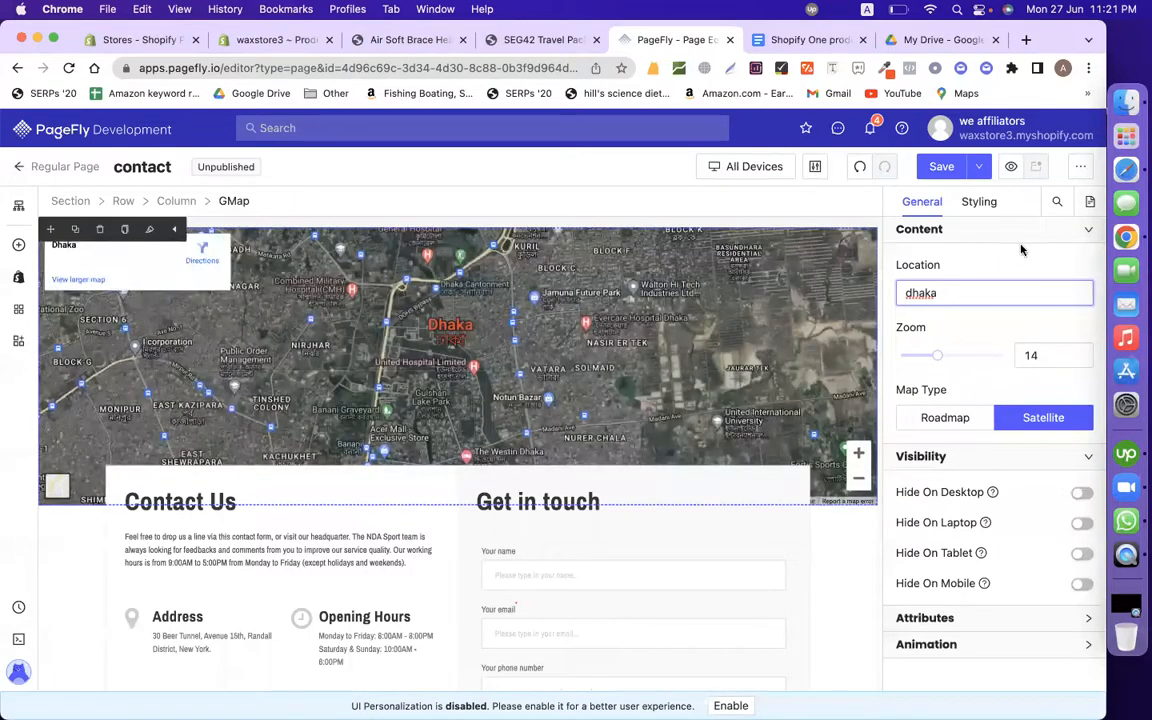
click(822, 216)
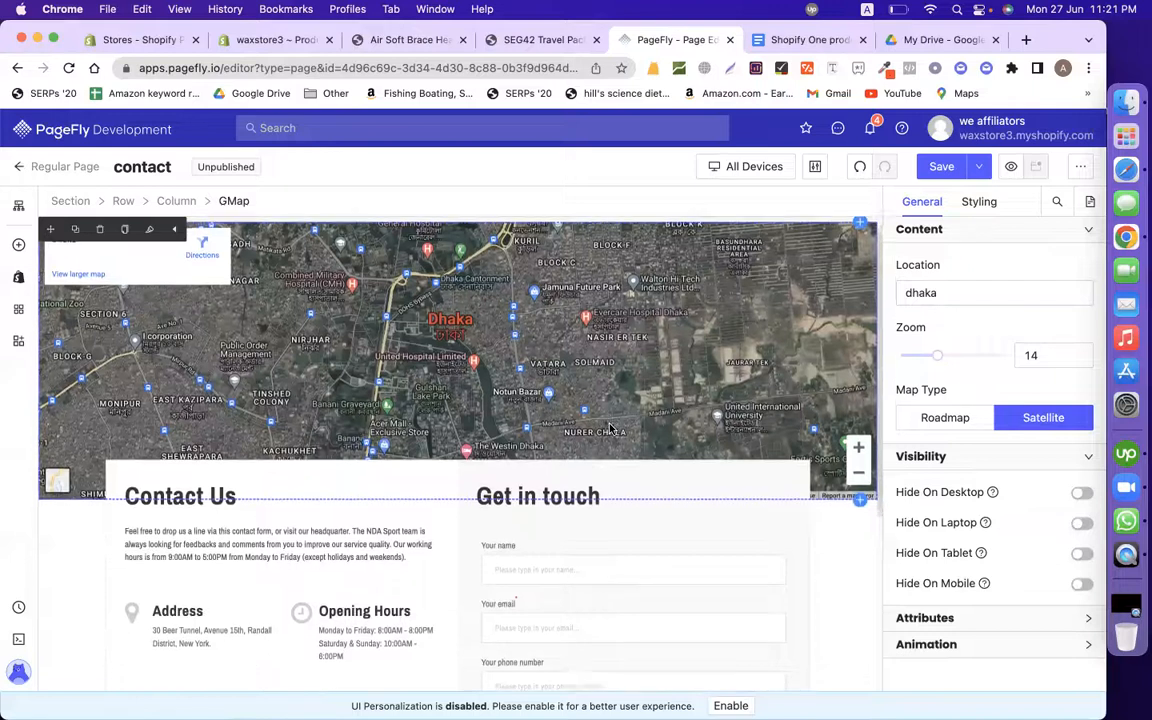
scroll(300, 450, down, 2)
click(805, 40)
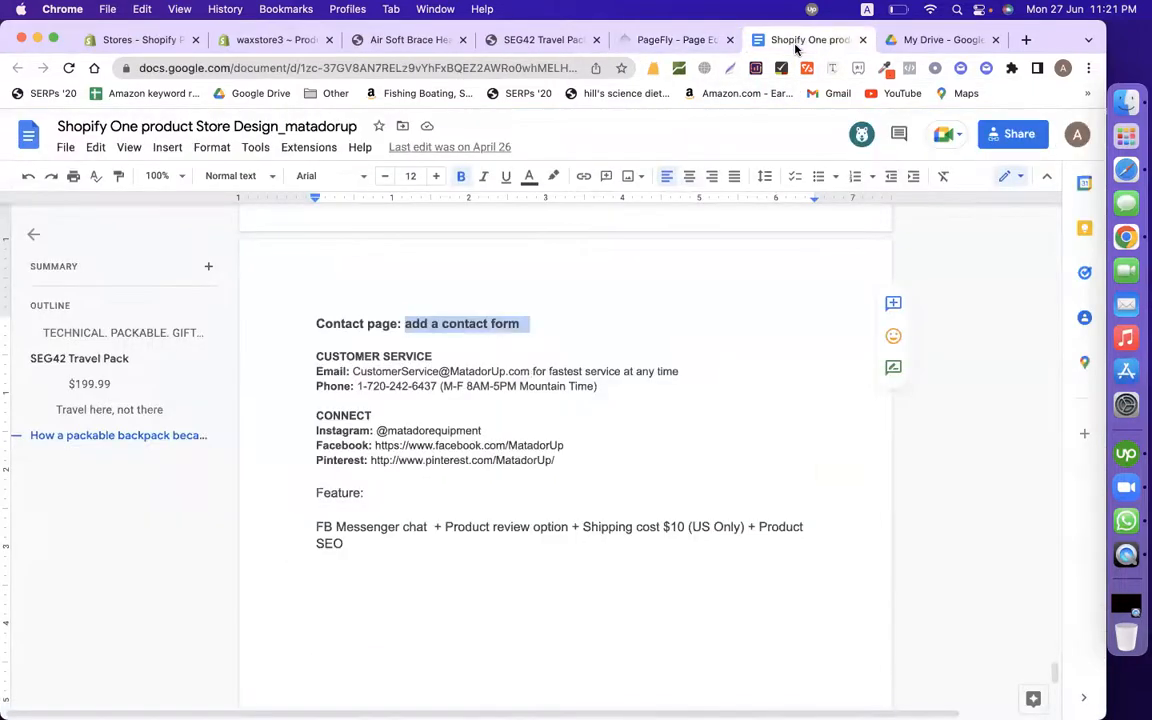
Step: Delete the Facebook Page widget from the contact page
drag(433, 357, 316, 357)
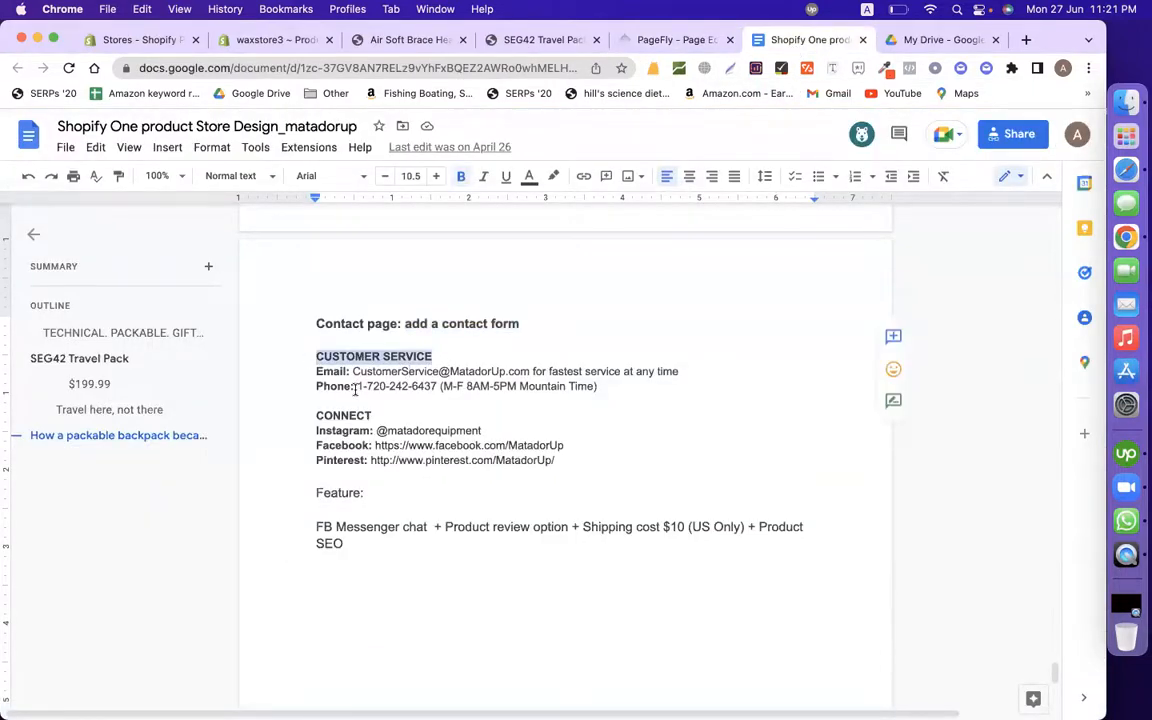
click(660, 40)
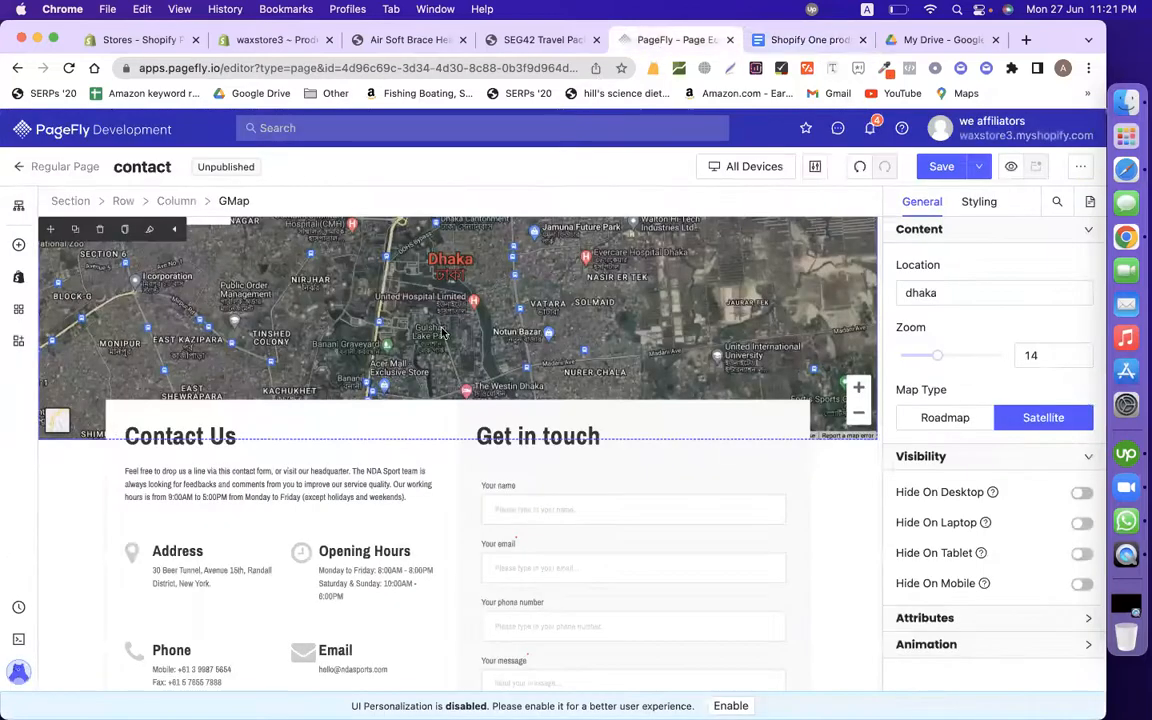
scroll(290, 550, down, 3)
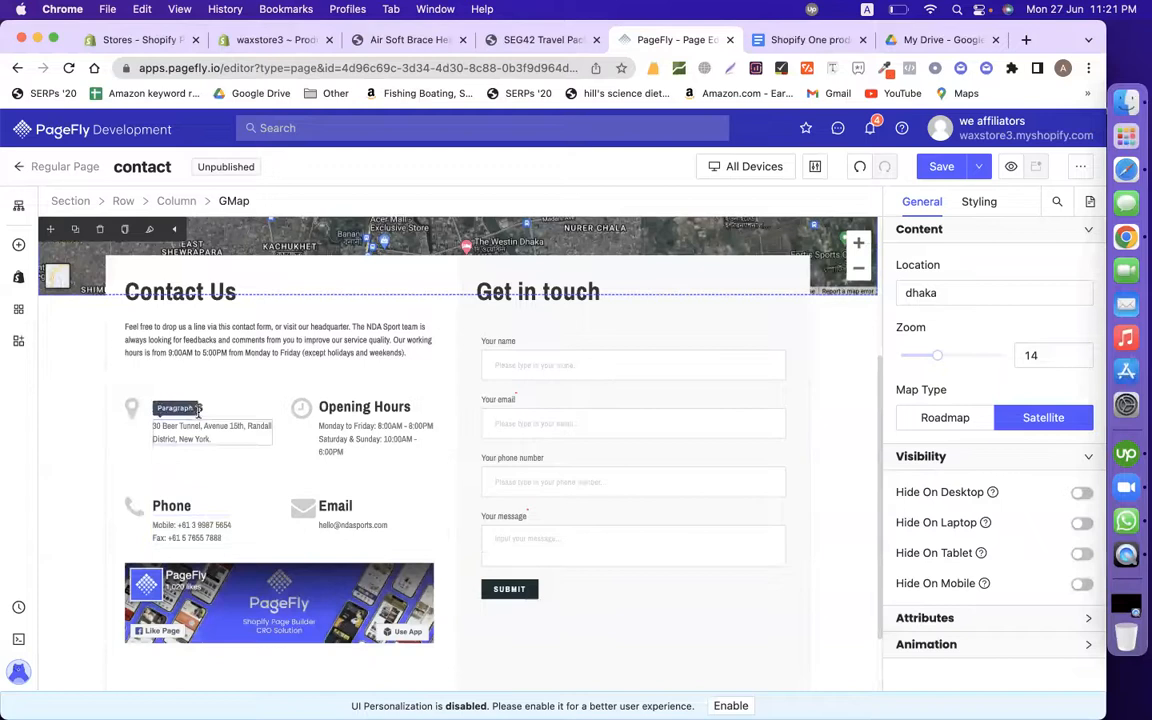
scroll(200, 600, down, 2)
click(204, 540)
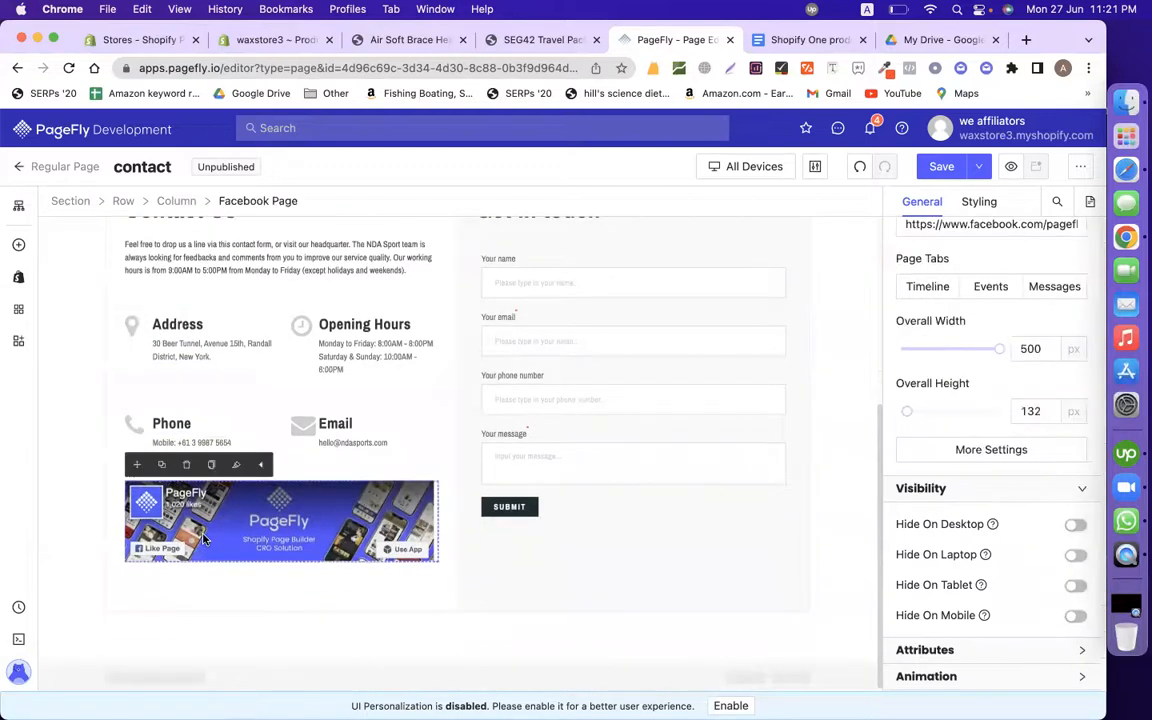
click(186, 465)
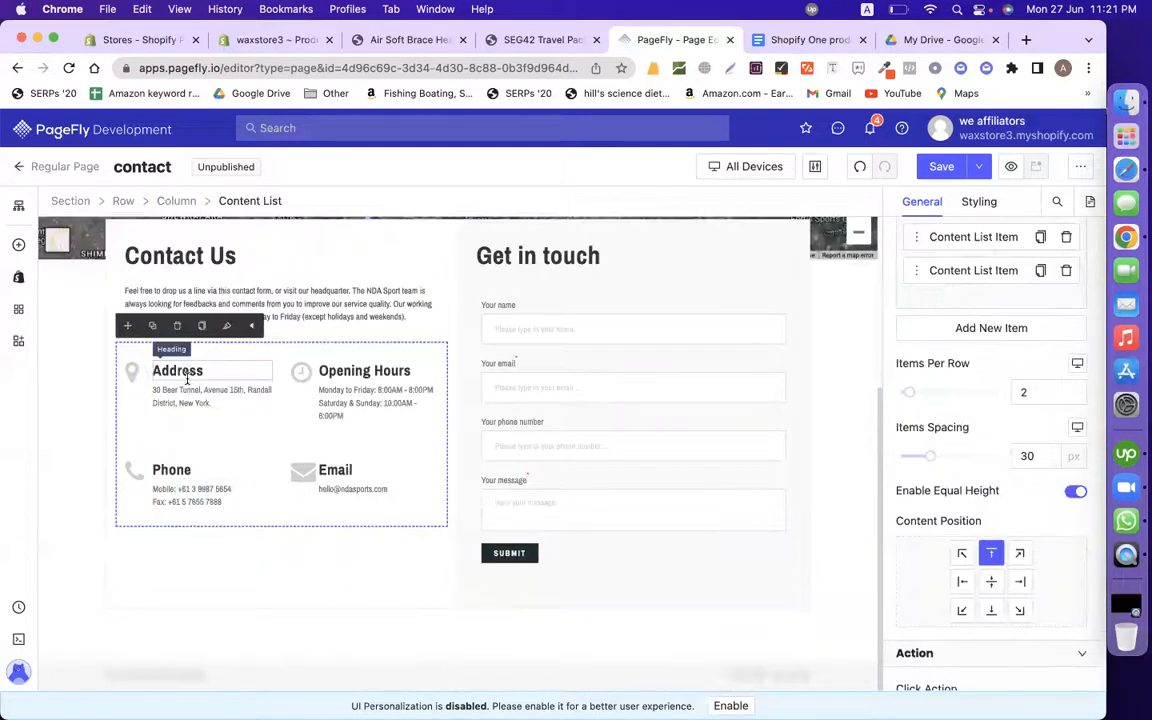
Step: Replace the Contact Us heading with CUSTOMER SERVICE and delete the intro paragraph
click(187, 376)
click(800, 40)
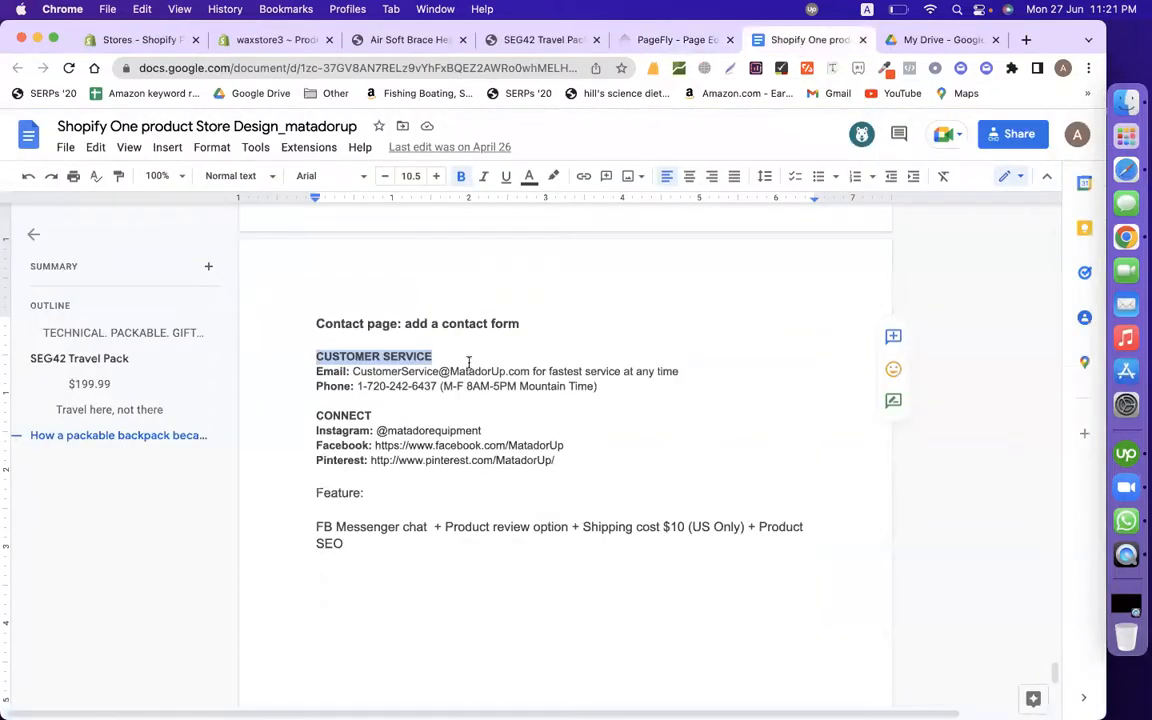
click(391, 375)
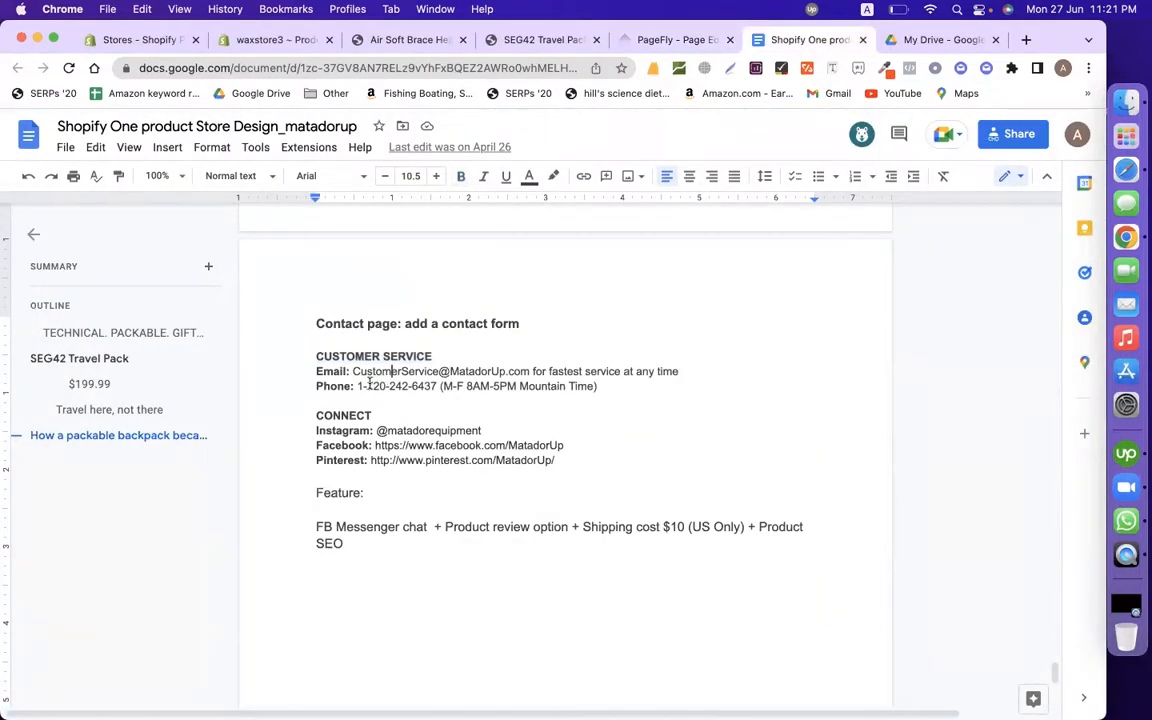
drag(465, 352, 351, 352)
click(440, 352)
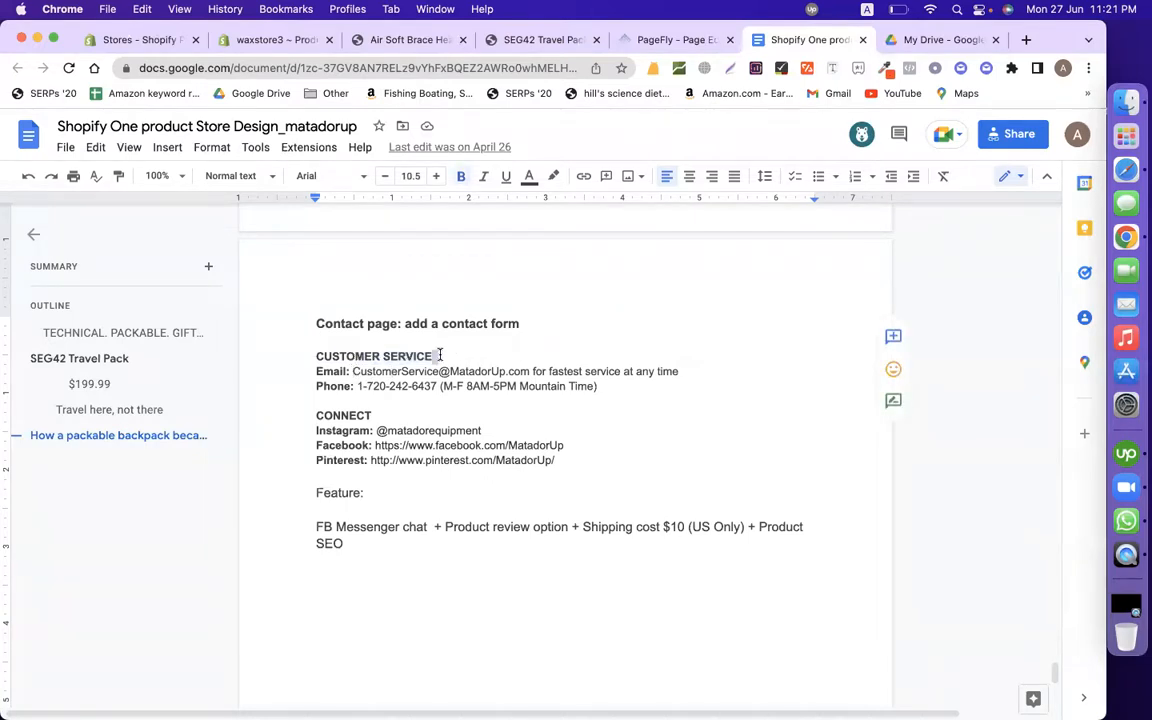
triple_click(440, 355)
key(cmd+c)
click(675, 40)
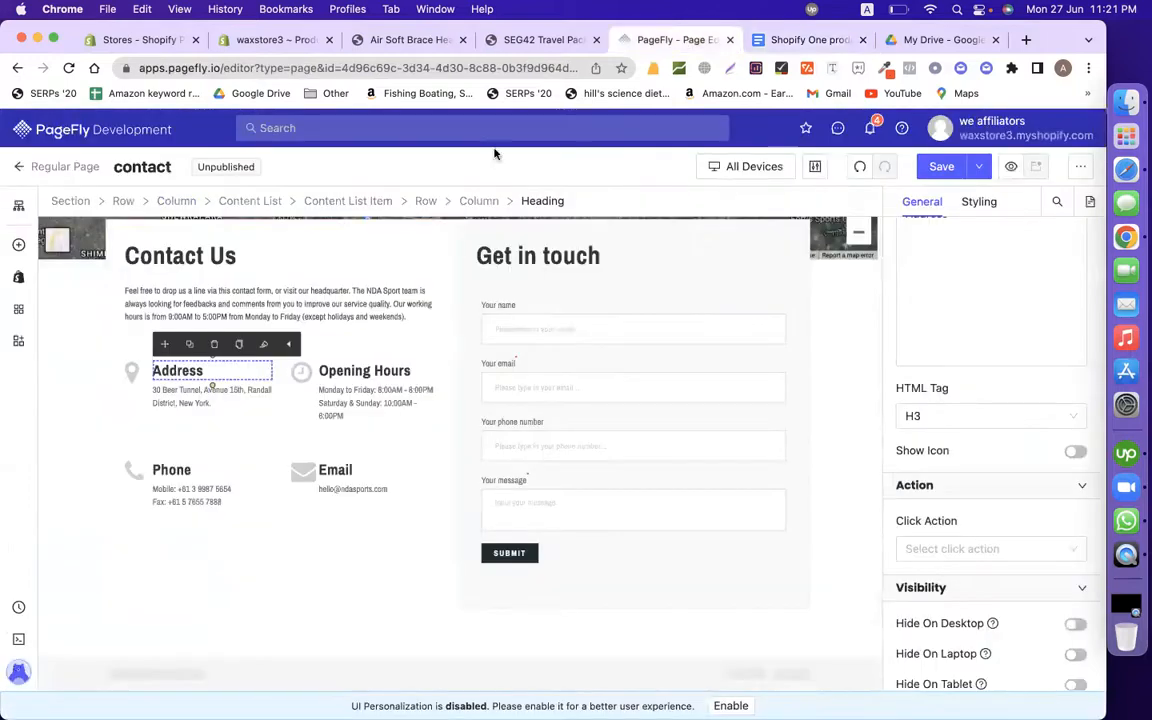
triple_click(200, 255)
key(cmd+v)
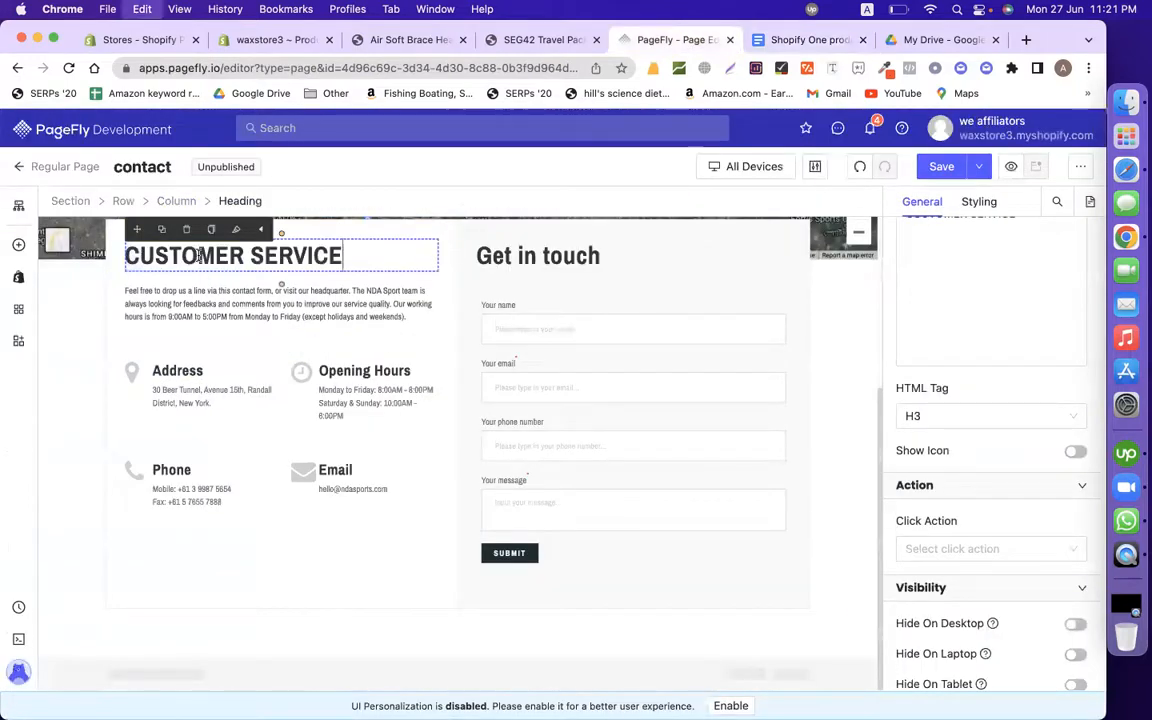
click(162, 291)
click(187, 272)
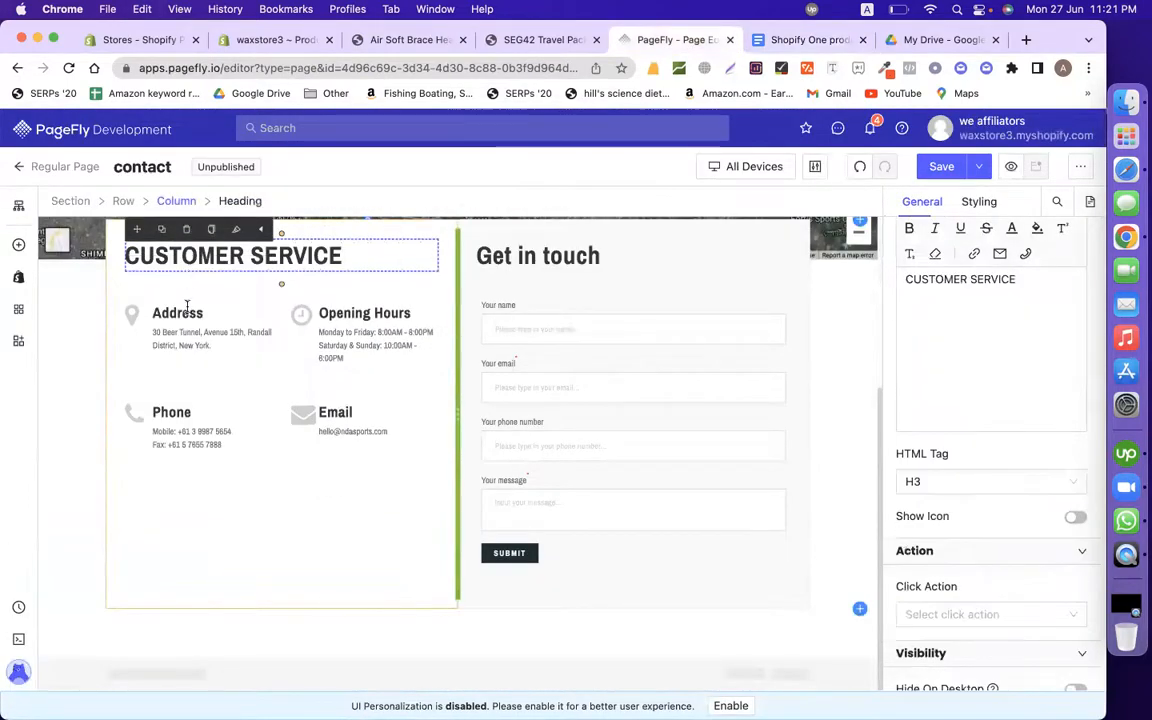
Step: Replace the Email paragraph with the document's customer-service email line
click(178, 315)
click(757, 42)
click(442, 430)
click(400, 387)
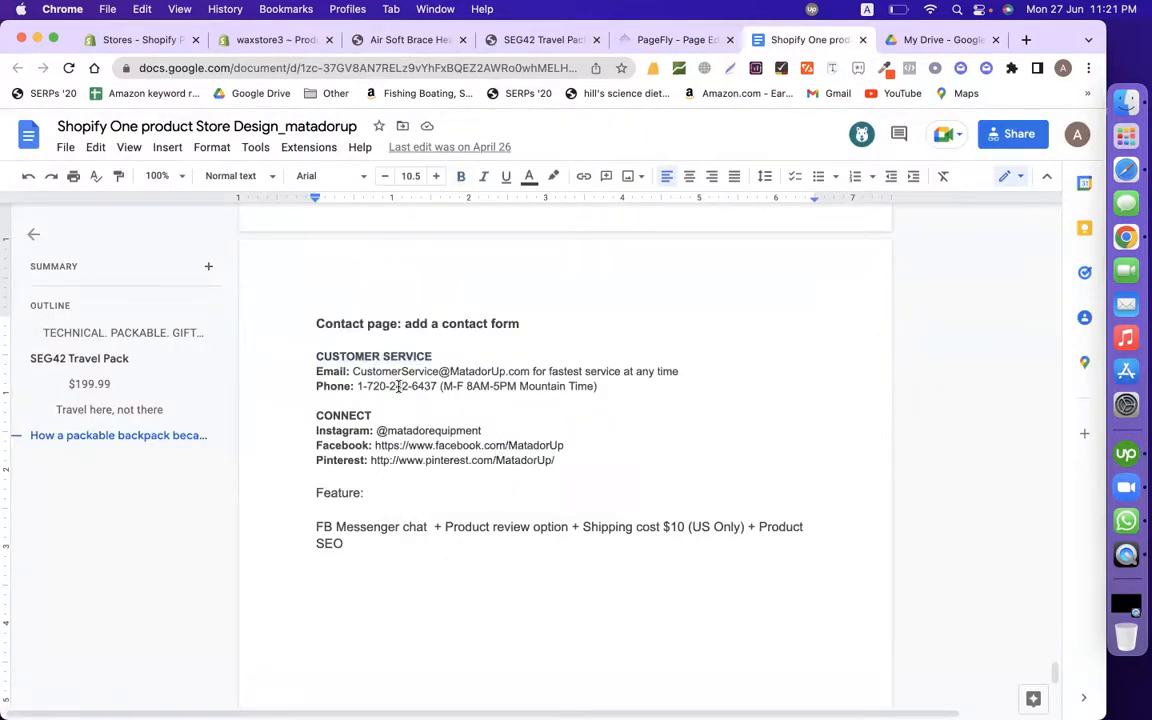
scroll(398, 386, up, 3)
scroll(410, 358, down, 1)
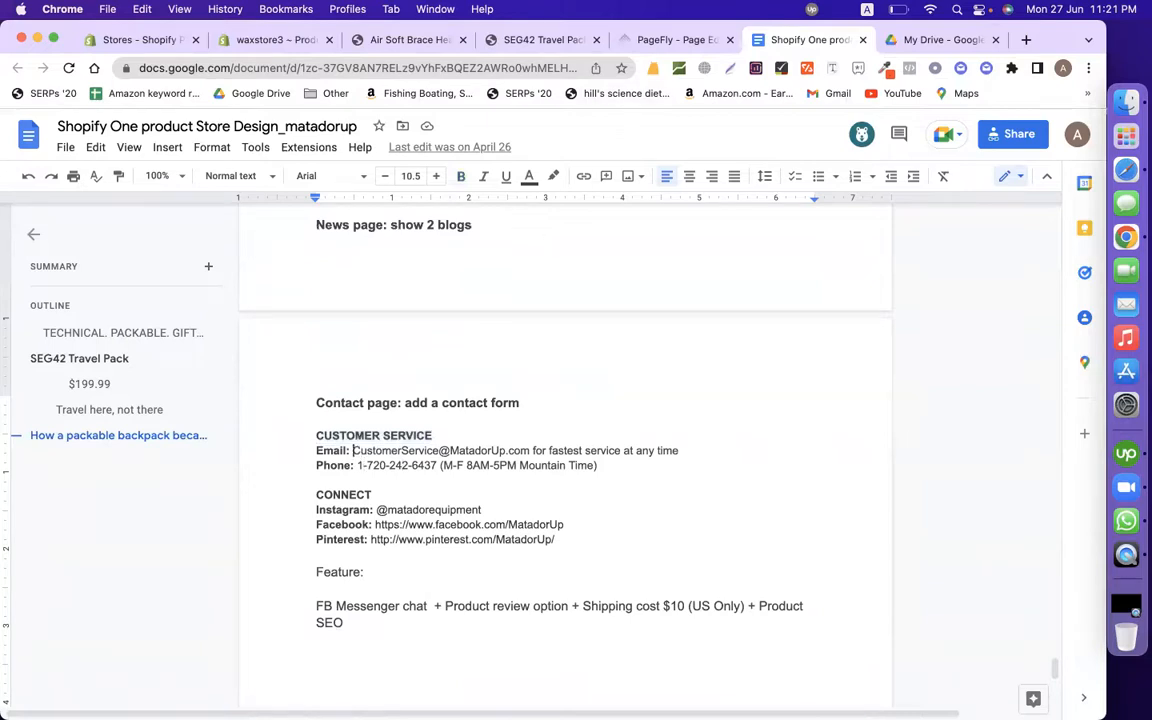
drag(352, 450, 678, 450)
key(super+c)
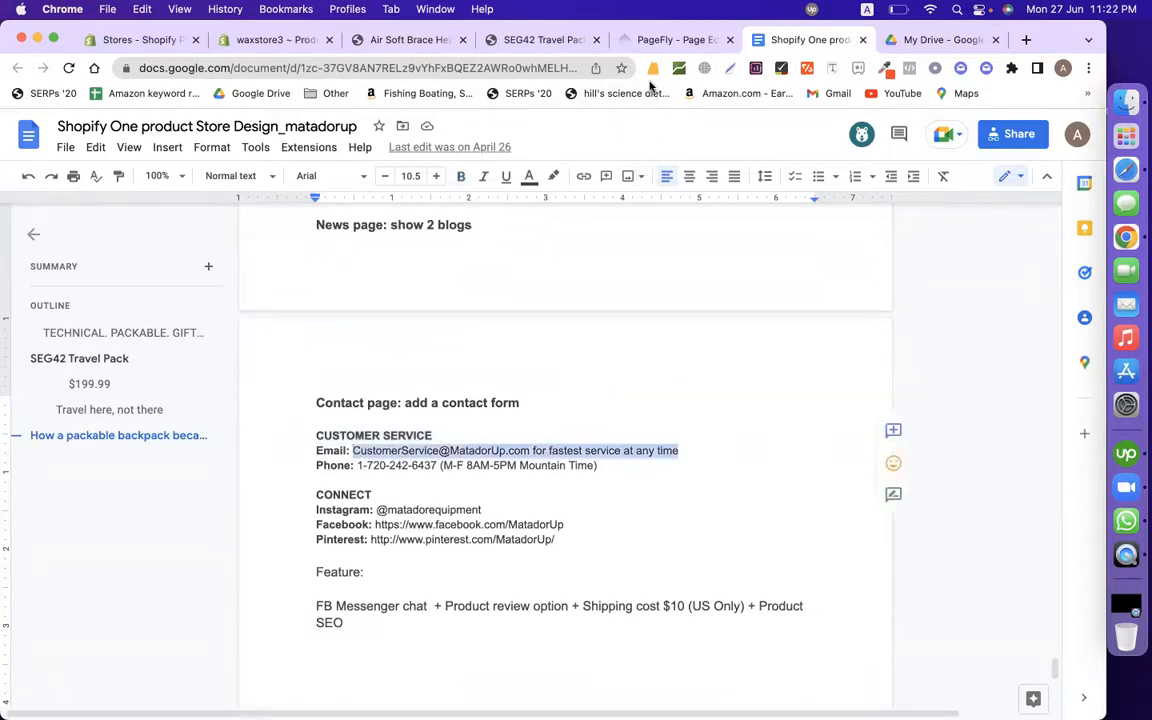
click(670, 40)
click(335, 432)
triple_click(335, 432)
key(super+v)
Step: Replace the Mobile and Fax lines with the document's phone number and hours
click(344, 345)
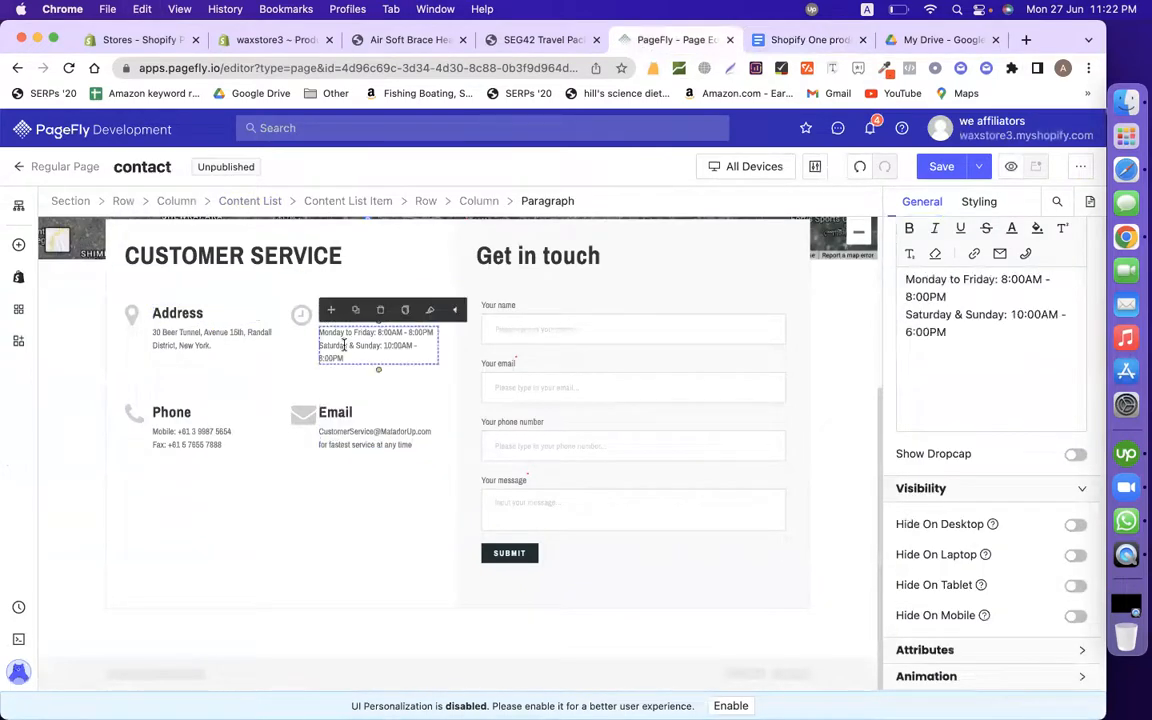
click(220, 405)
click(805, 40)
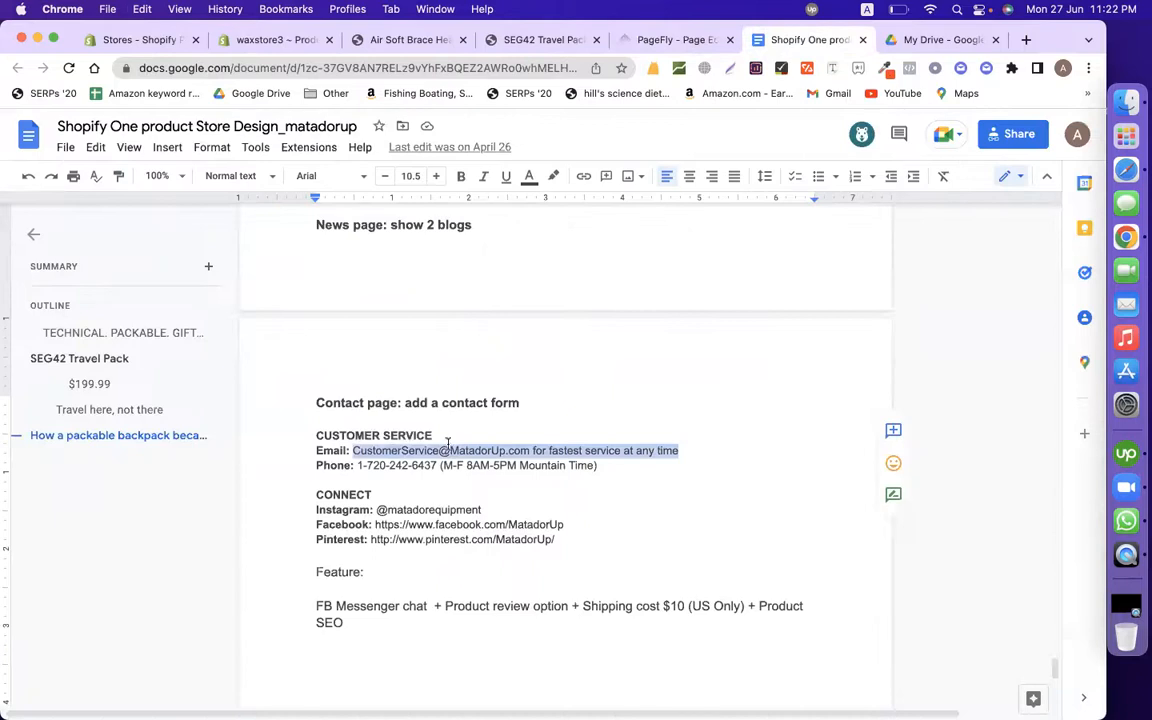
click(353, 465)
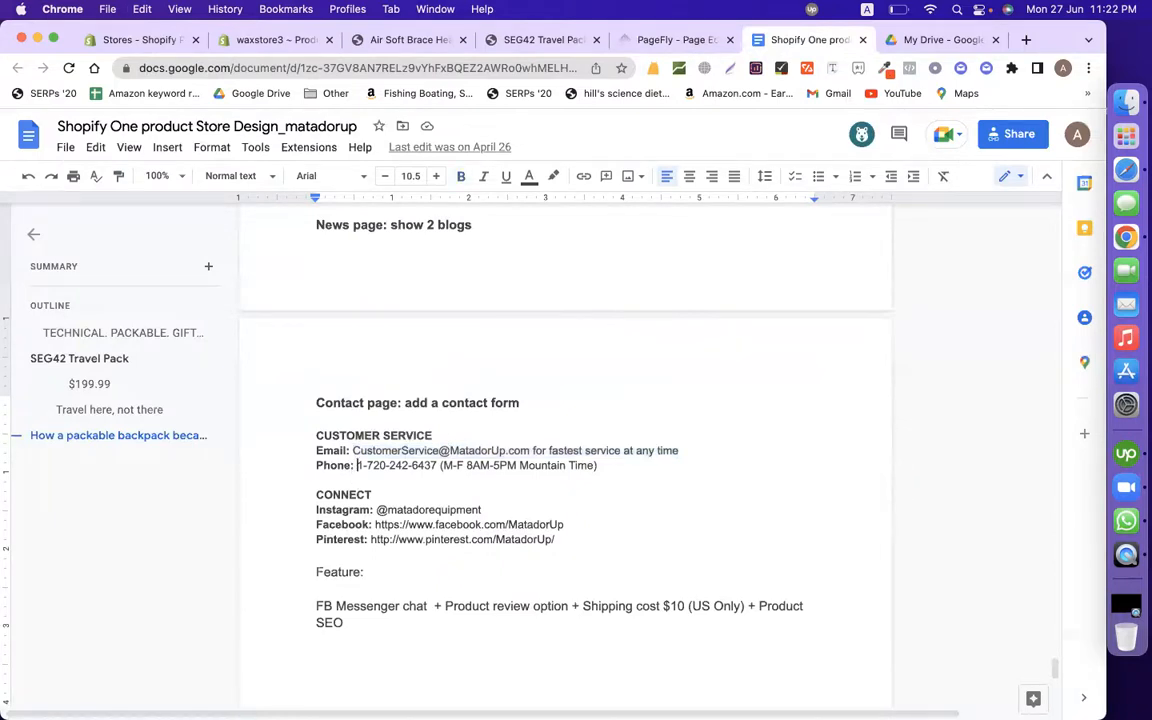
drag(357, 465, 598, 465)
key(super+c)
click(667, 47)
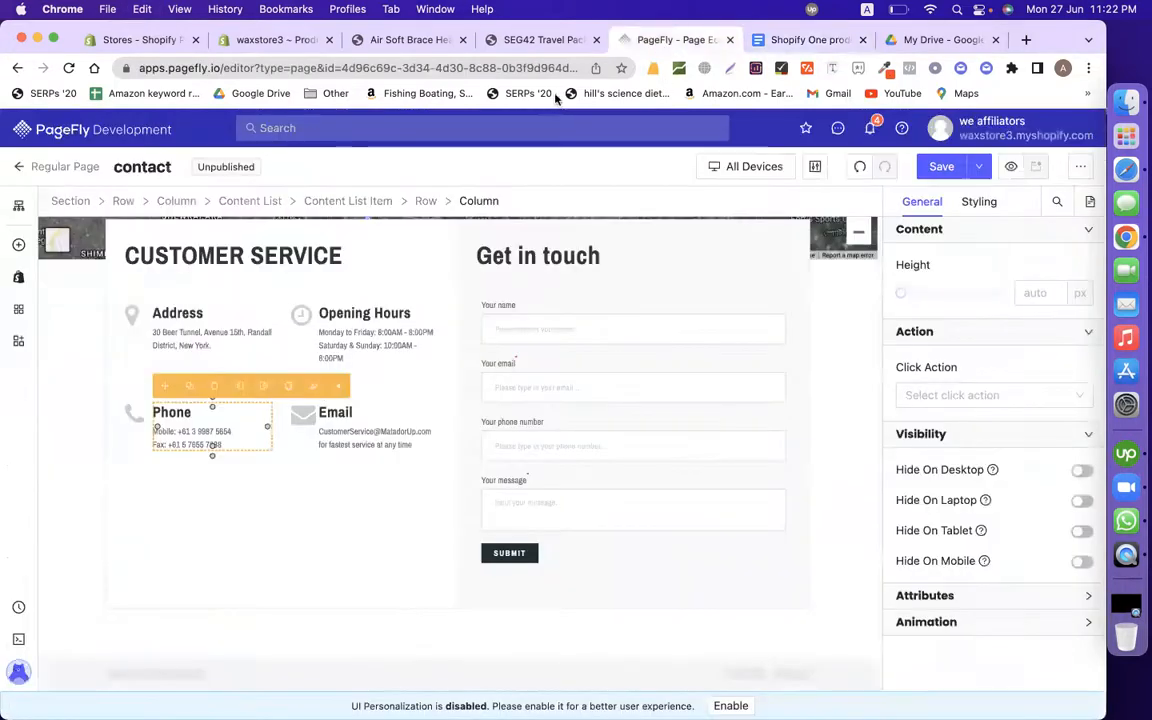
triple_click(212, 433)
key(super+v)
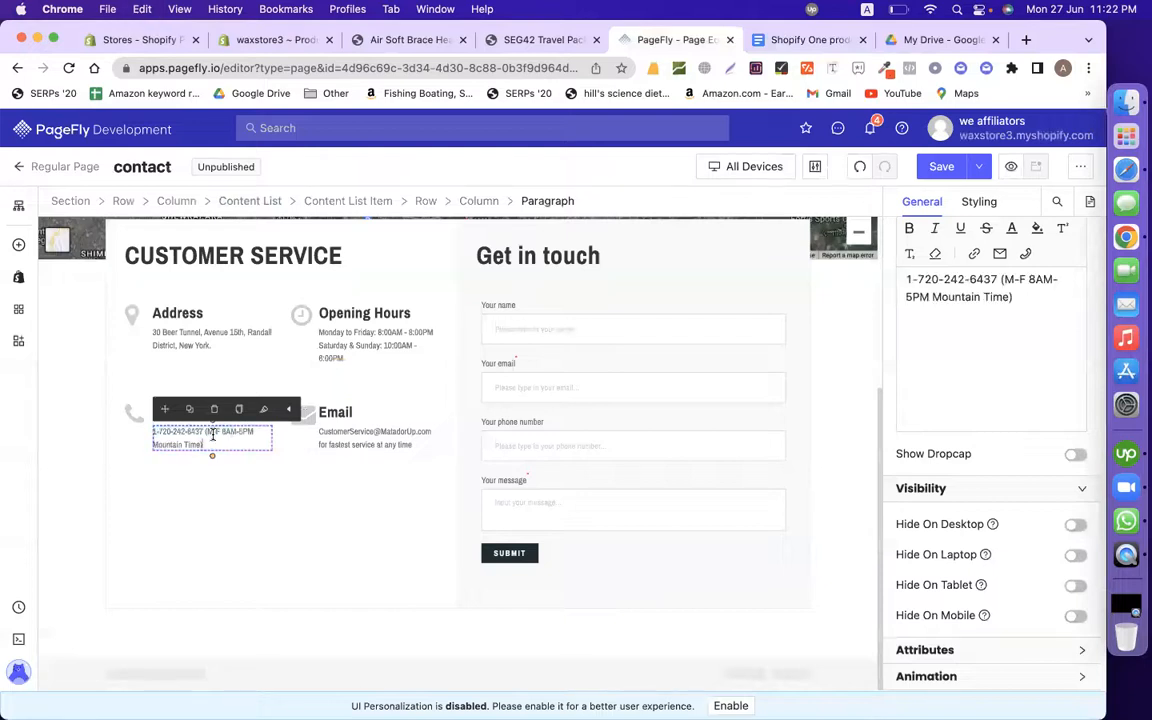
click(244, 467)
click(209, 330)
click(504, 363)
click(599, 270)
scroll(596, 282, up, 3)
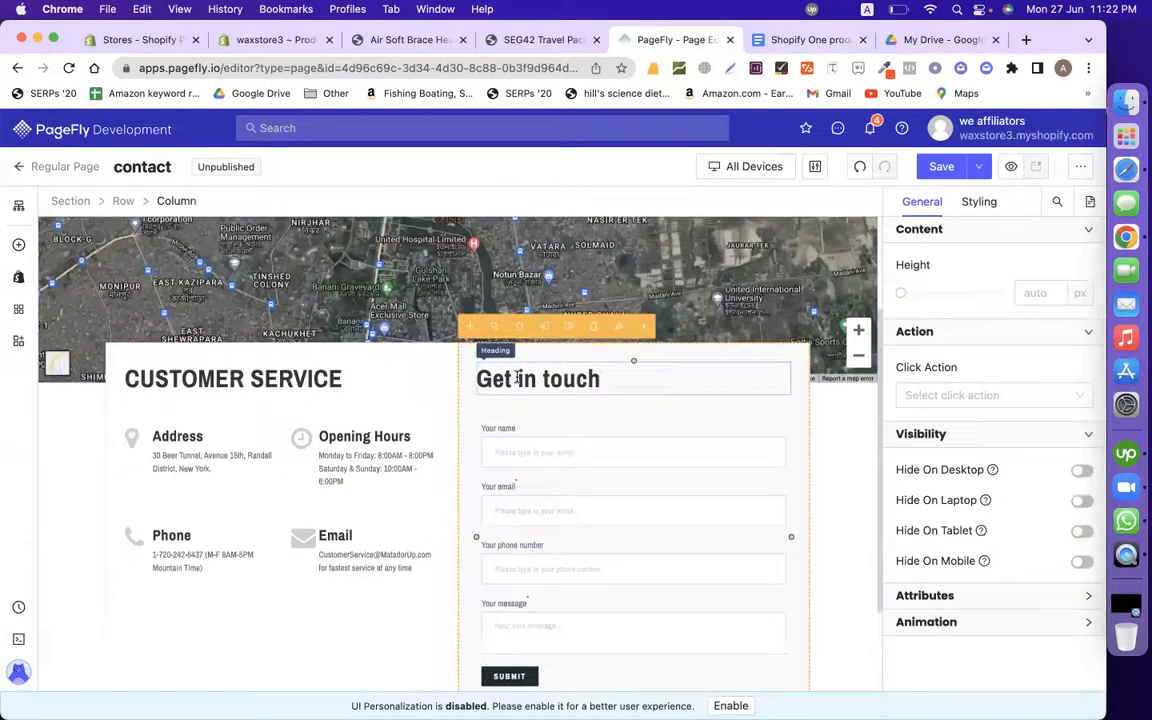
Step: Remove the Your phone number field from the Get in touch form
click(560, 379)
click(600, 453)
click(508, 504)
click(522, 538)
click(522, 562)
click(590, 545)
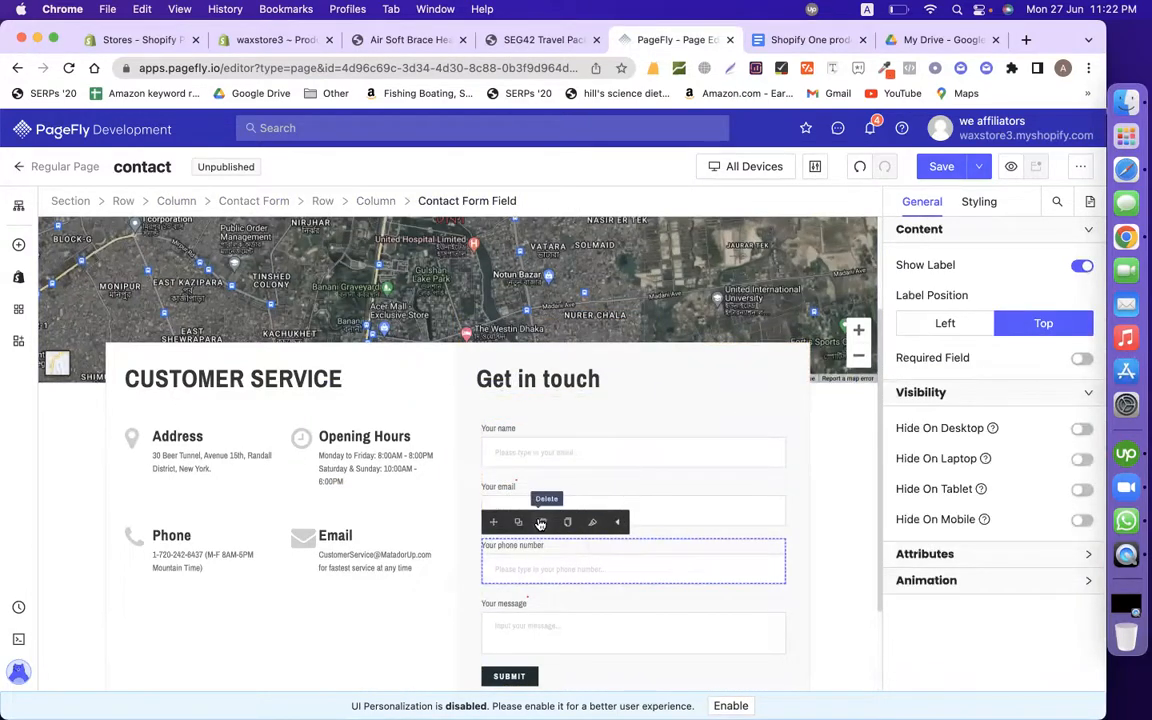
click(543, 522)
click(635, 643)
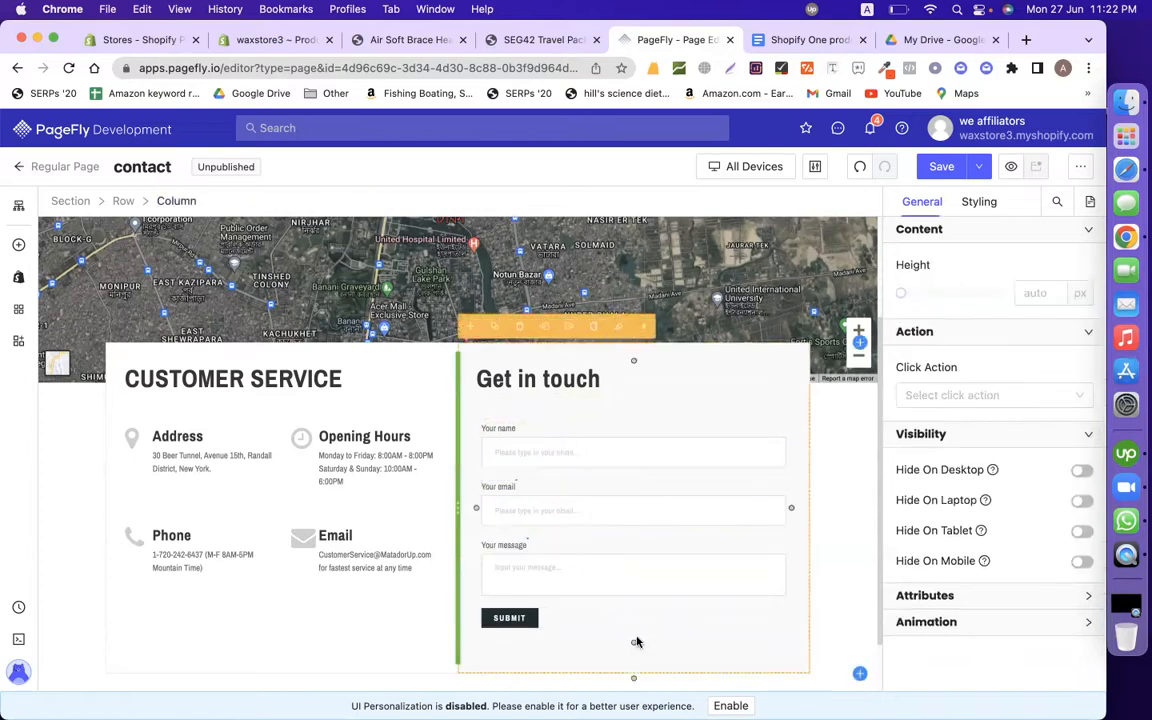
scroll(270, 637, up, 3)
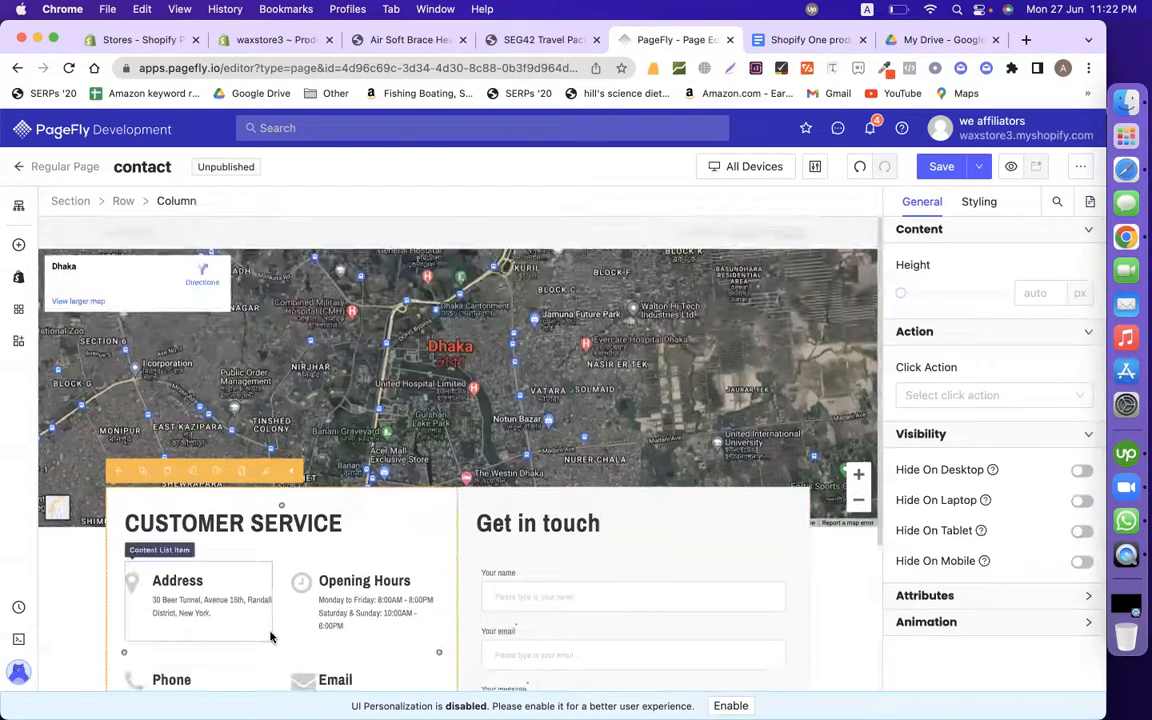
scroll(588, 543, down, 4)
scroll(588, 543, up, 3)
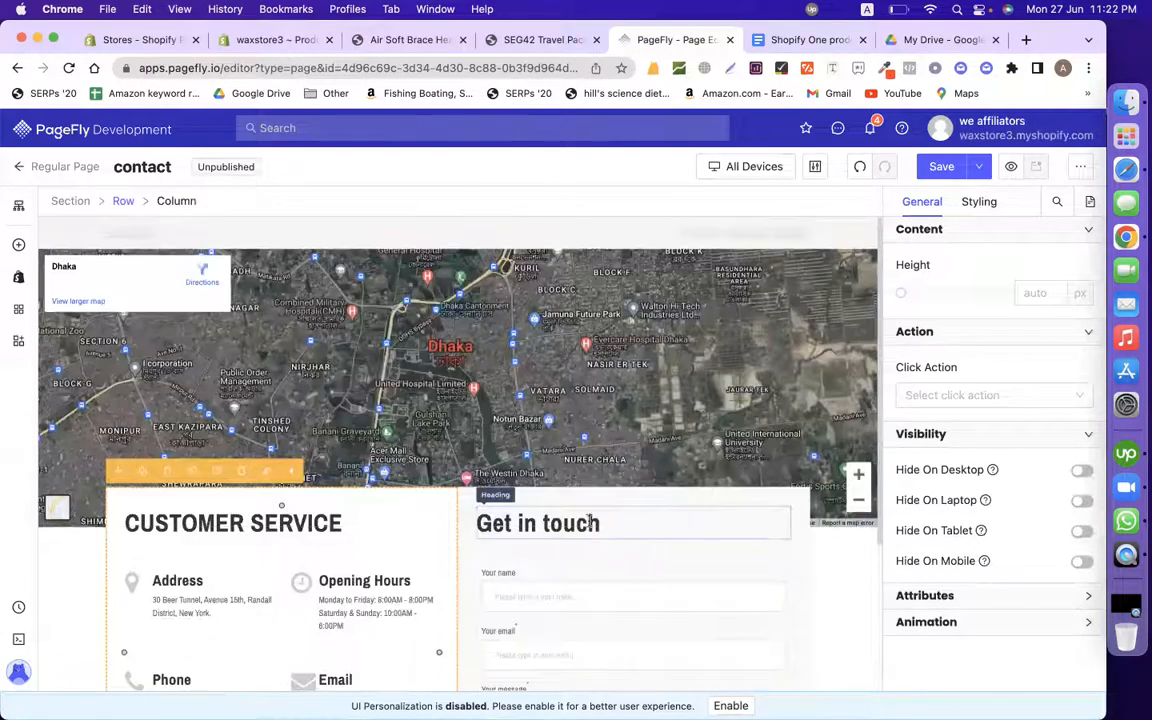
Step: Save the contact page and bring up Online Store > Pages in the Shopify admin
click(941, 166)
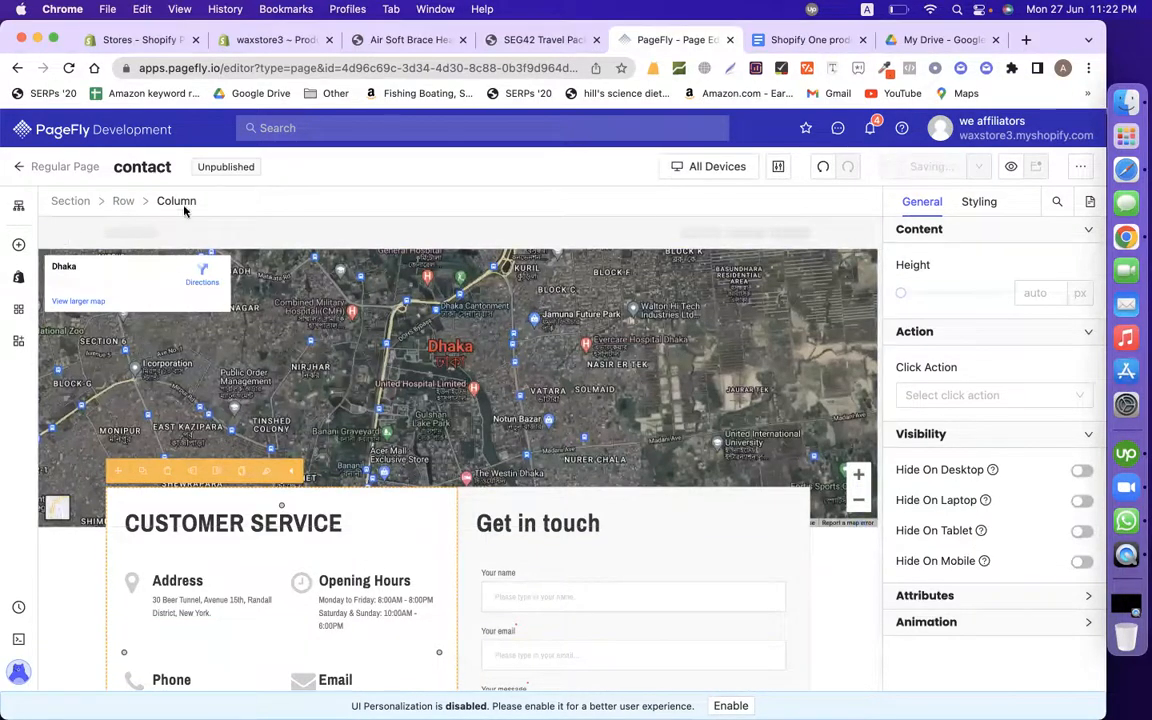
click(281, 37)
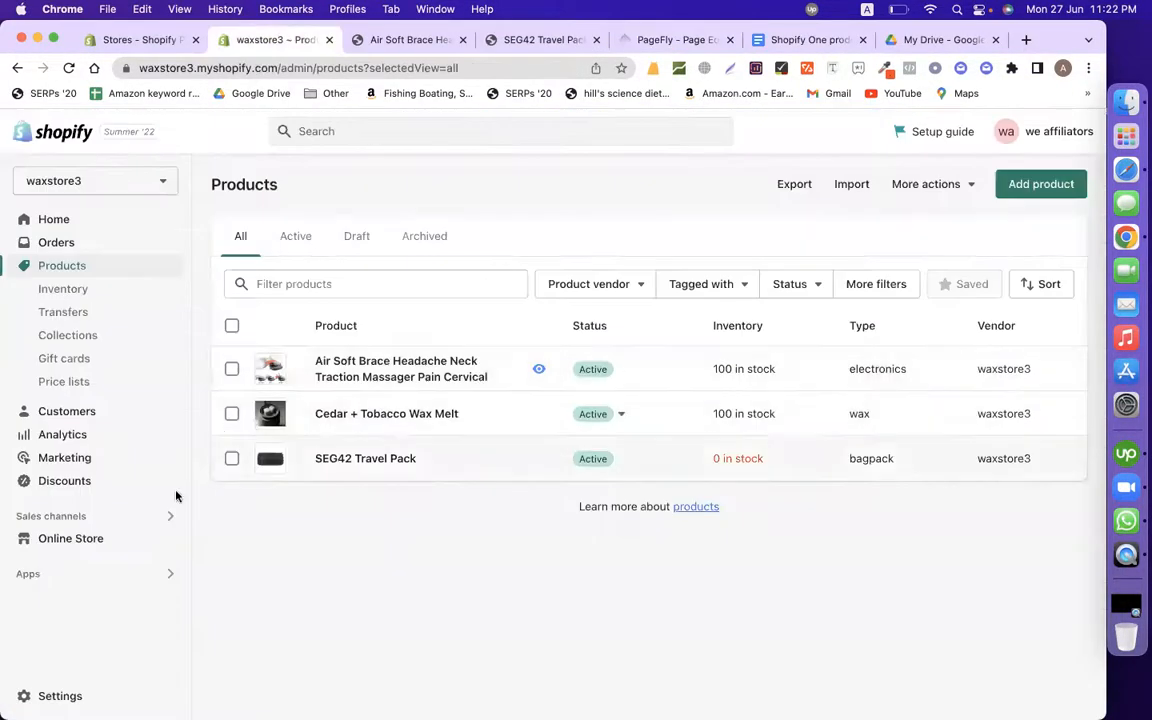
click(76, 541)
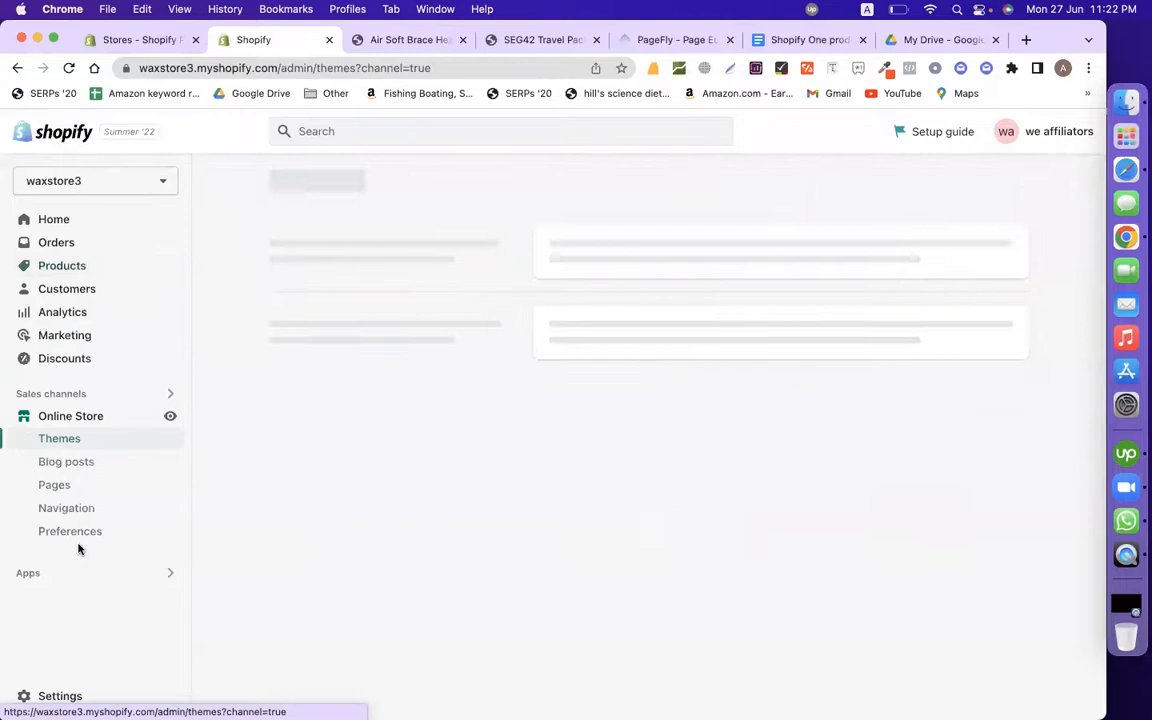
click(58, 484)
Step: Publish the contact page with title 'contact' at pages/contact
click(668, 40)
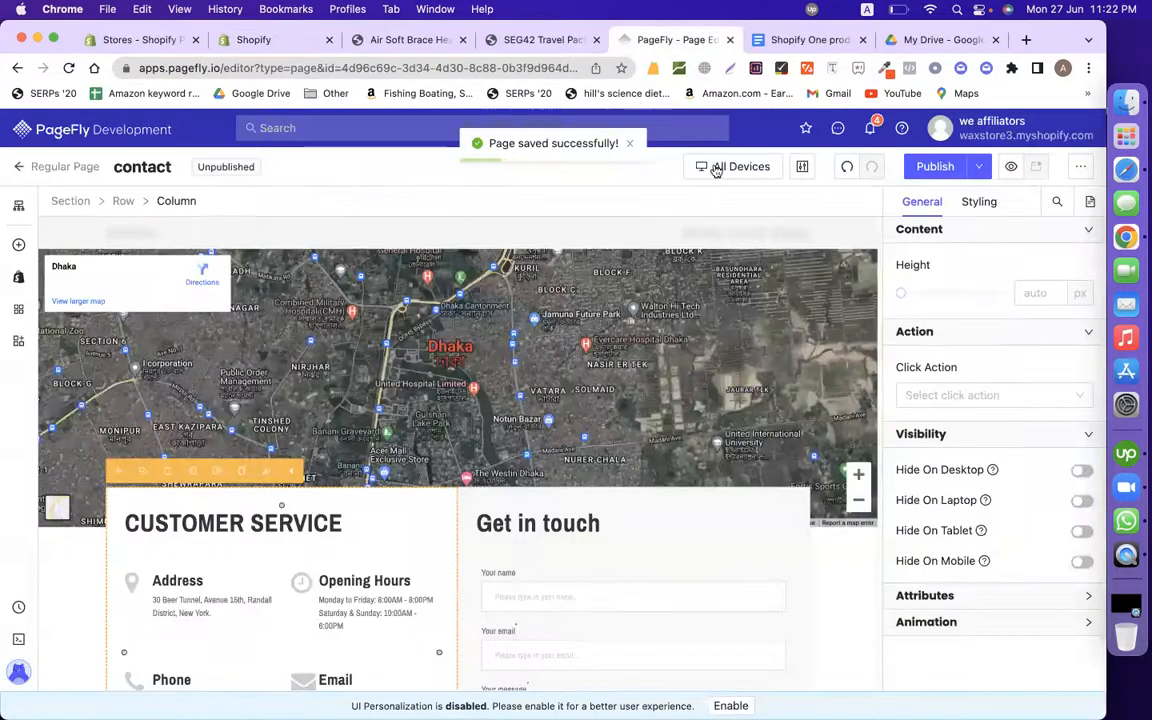
click(932, 166)
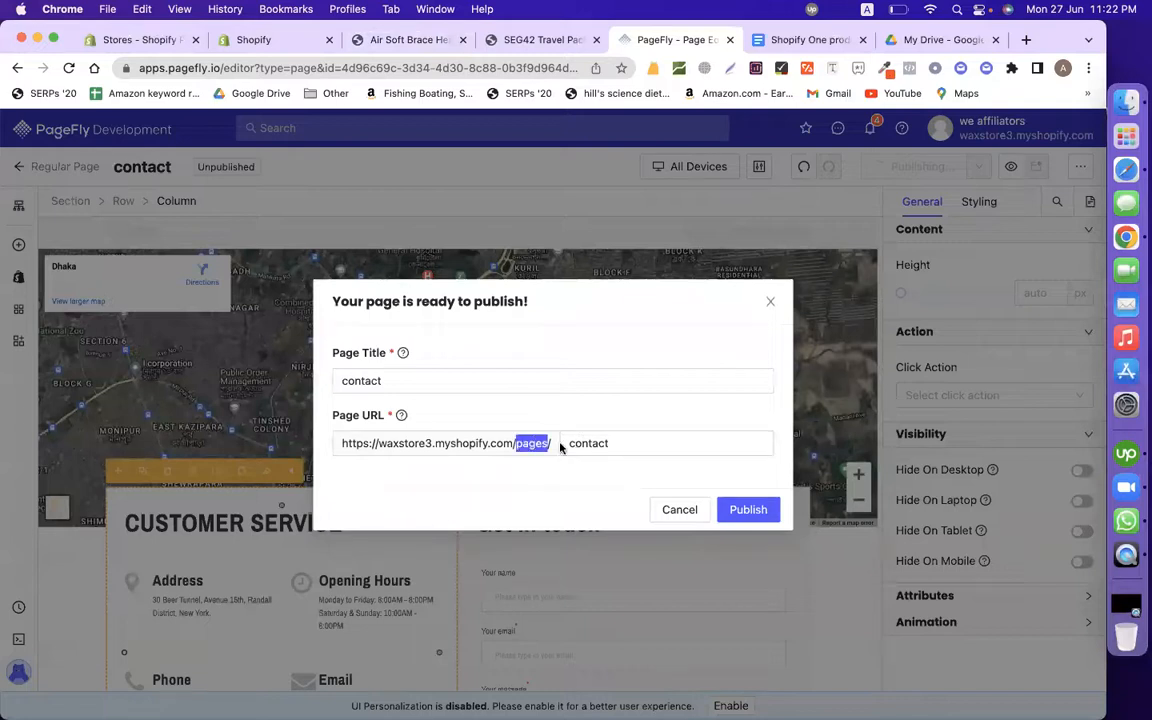
click(750, 512)
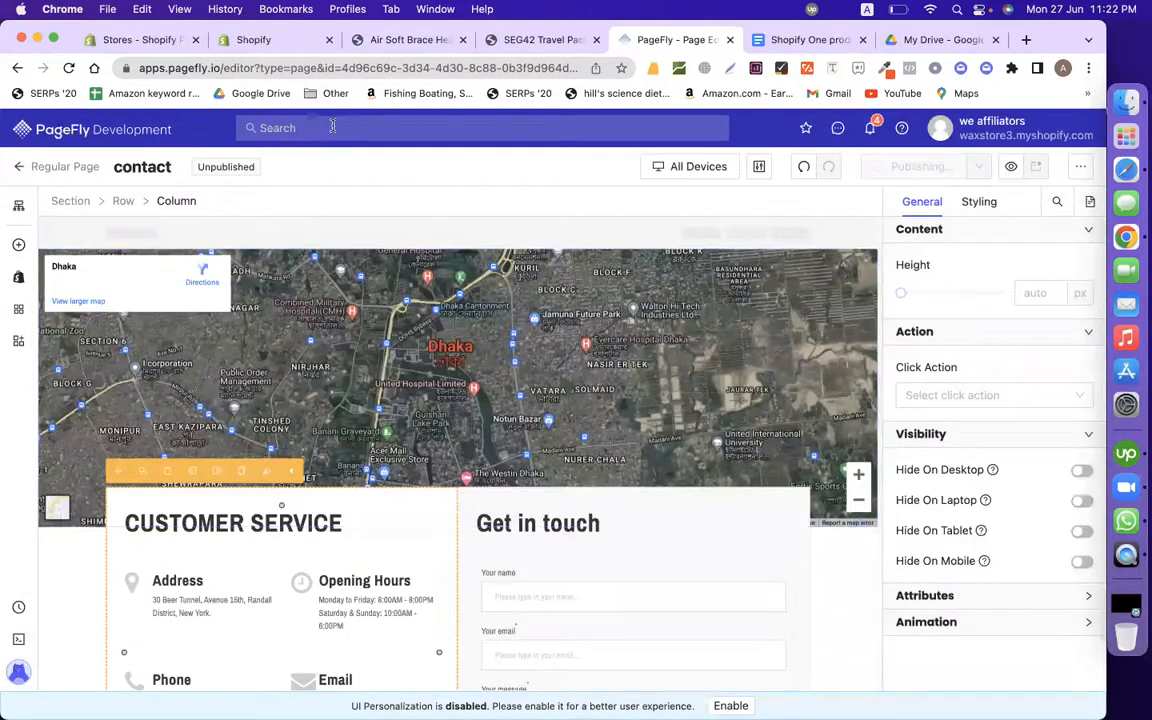
click(258, 39)
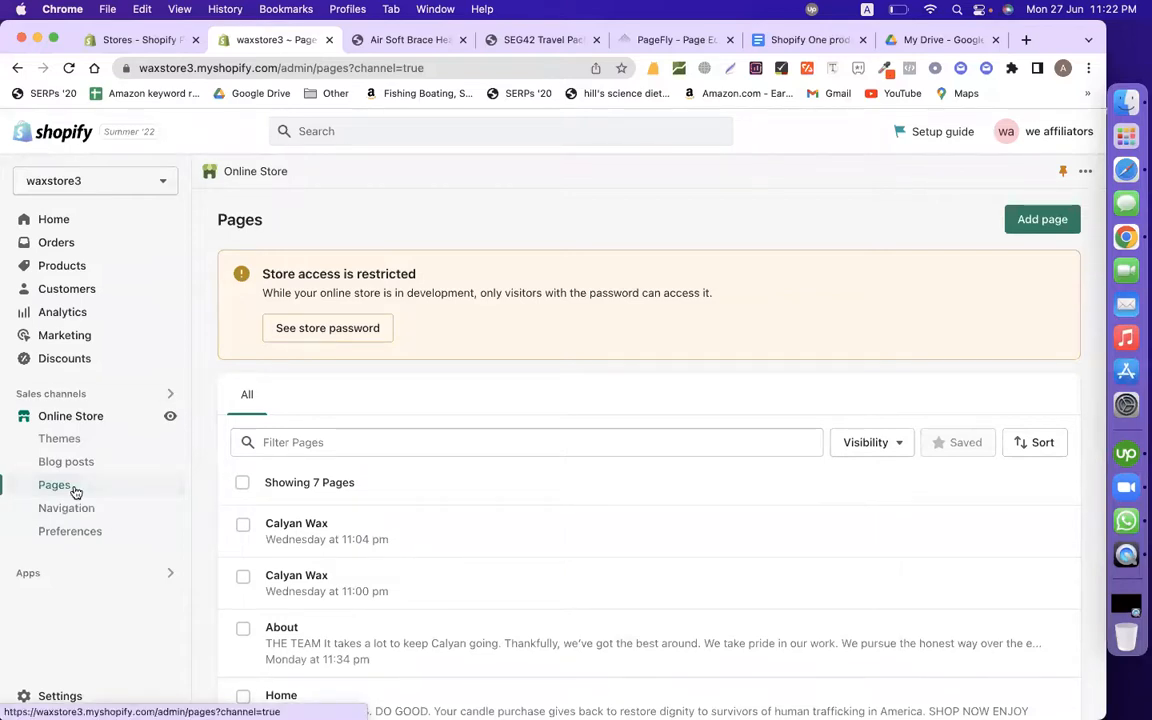
Step: Reload the Pages list and view the new contact page on the storefront
scroll(450, 495, down, 5)
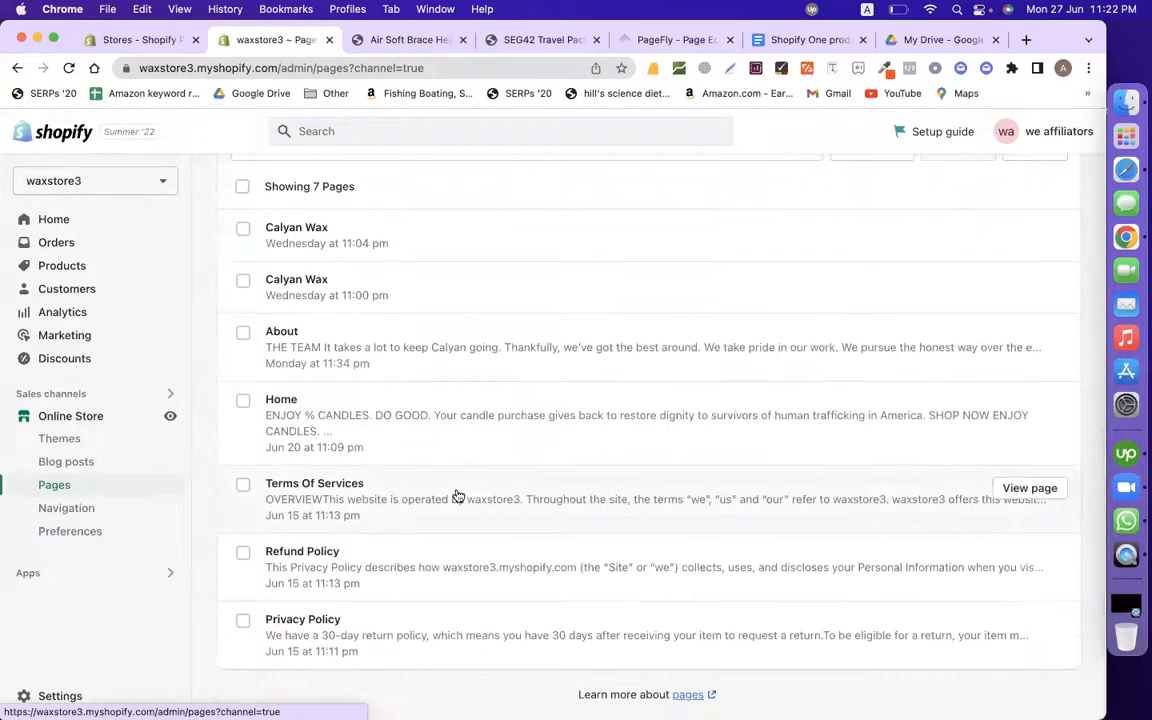
click(69, 72)
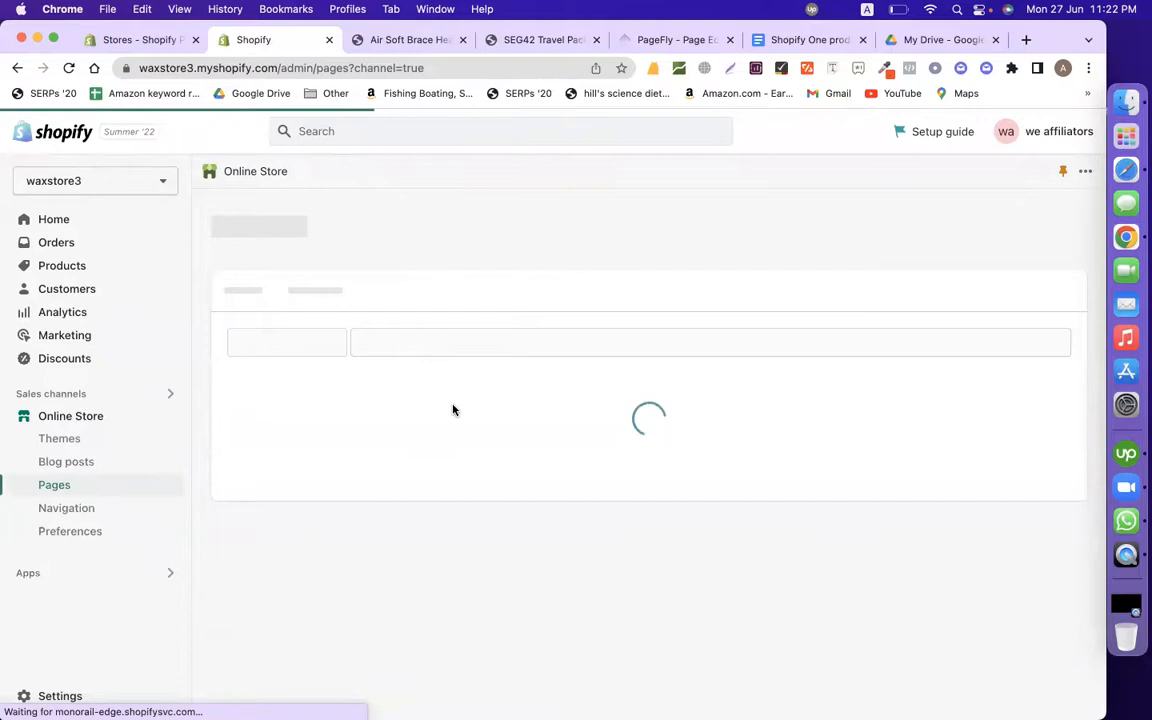
scroll(452, 406, down, 5)
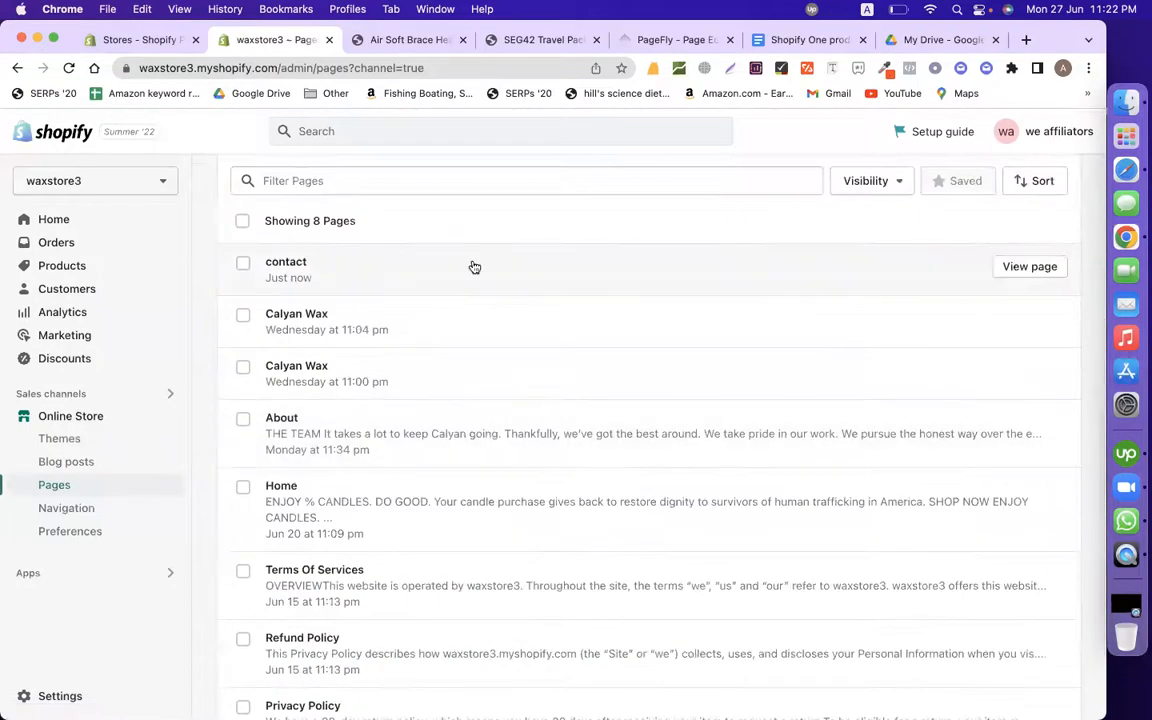
click(1018, 267)
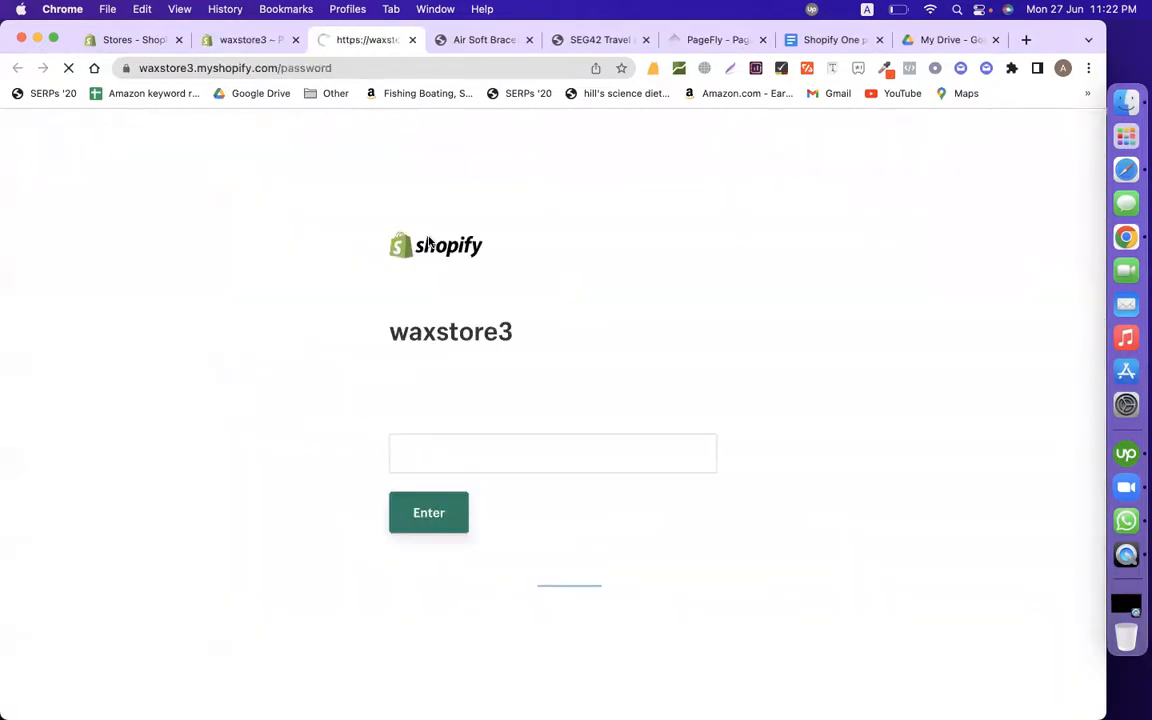
Step: Enter the store password to get into the storefront
click(461, 456)
text(••••••)
key(Return)
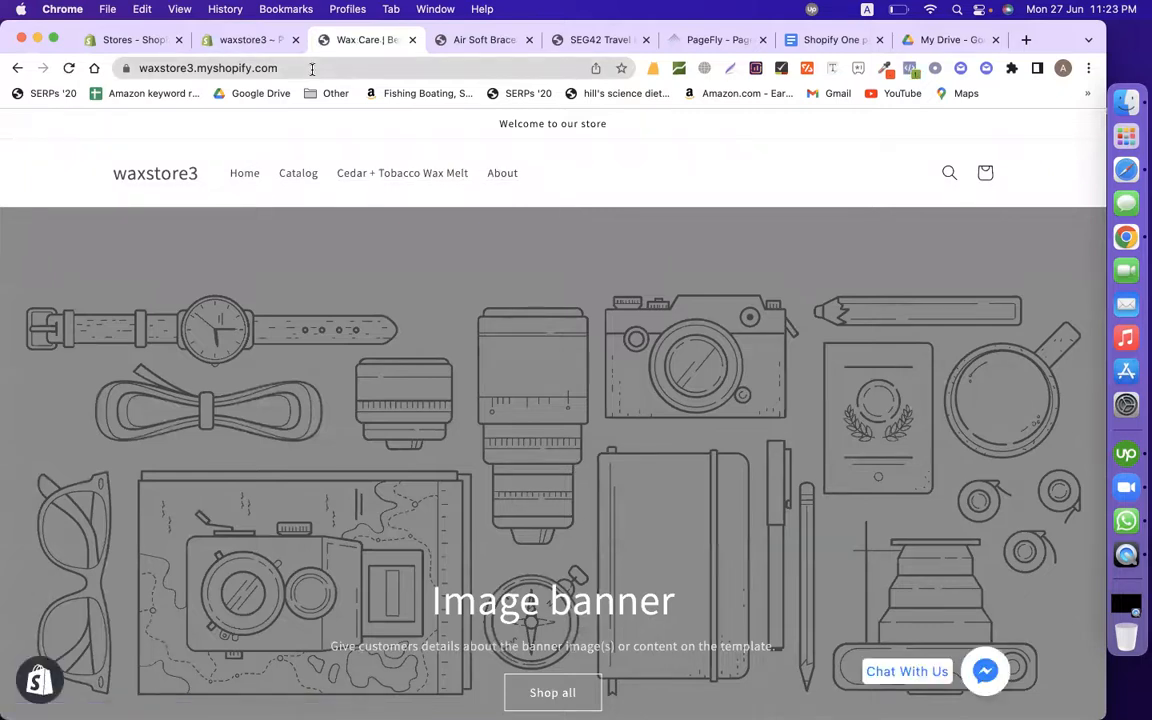
Step: View the live /pages/contact page and scroll through its Dhaka map, CUSTOMER SERVICE details and form
click(212, 40)
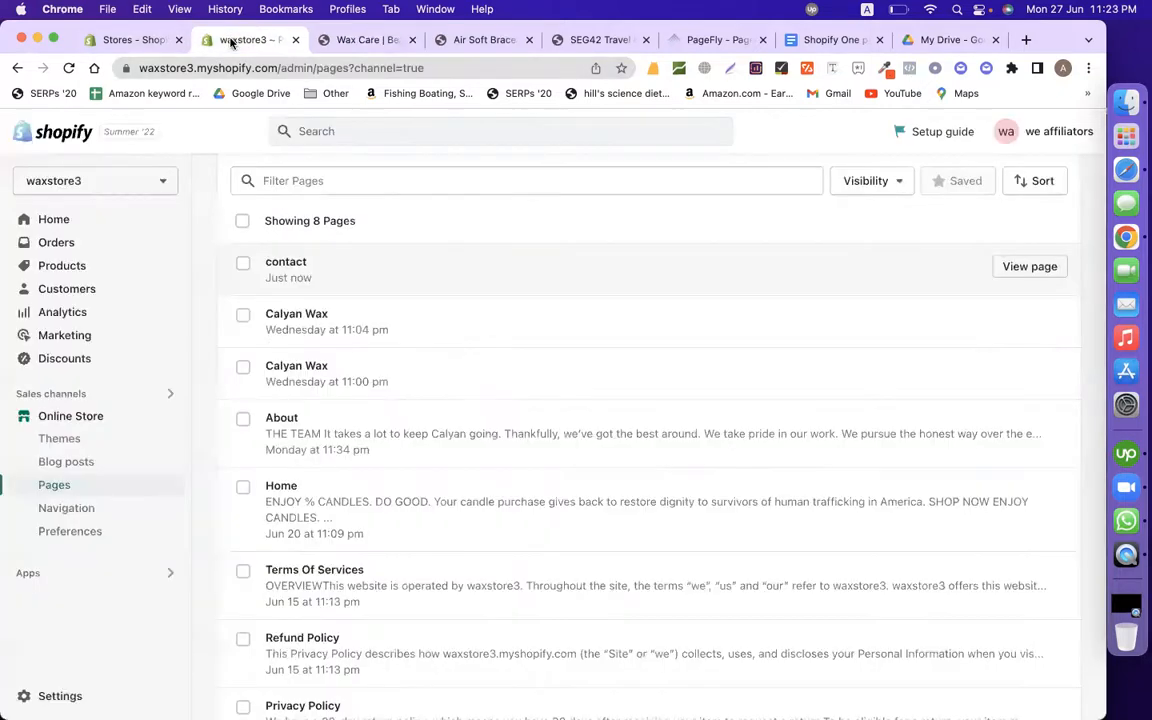
click(292, 265)
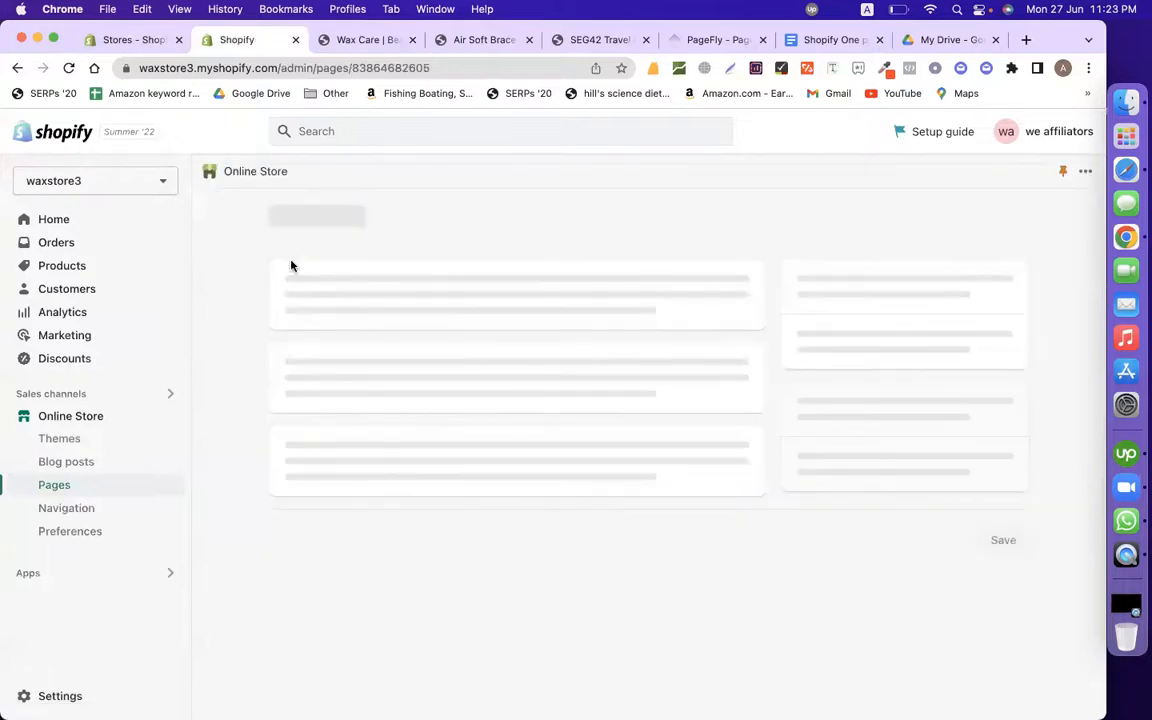
click(811, 222)
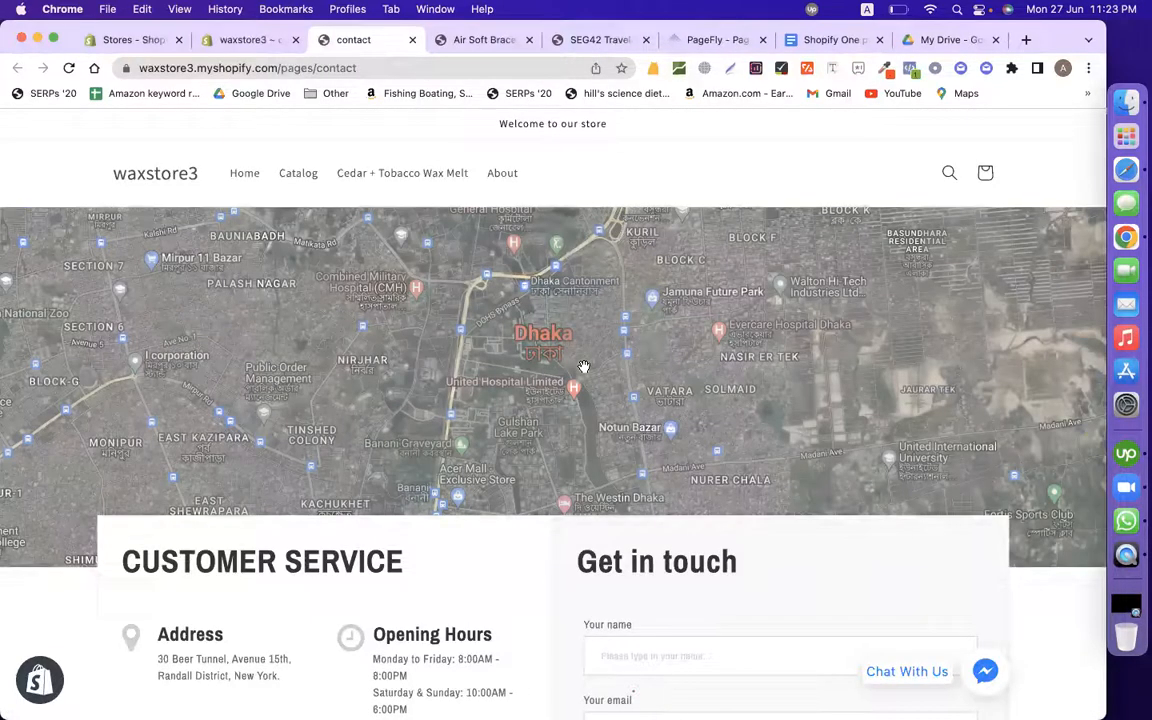
scroll(835, 411, down, 5)
scroll(837, 413, up, 3)
scroll(837, 413, down, 3)
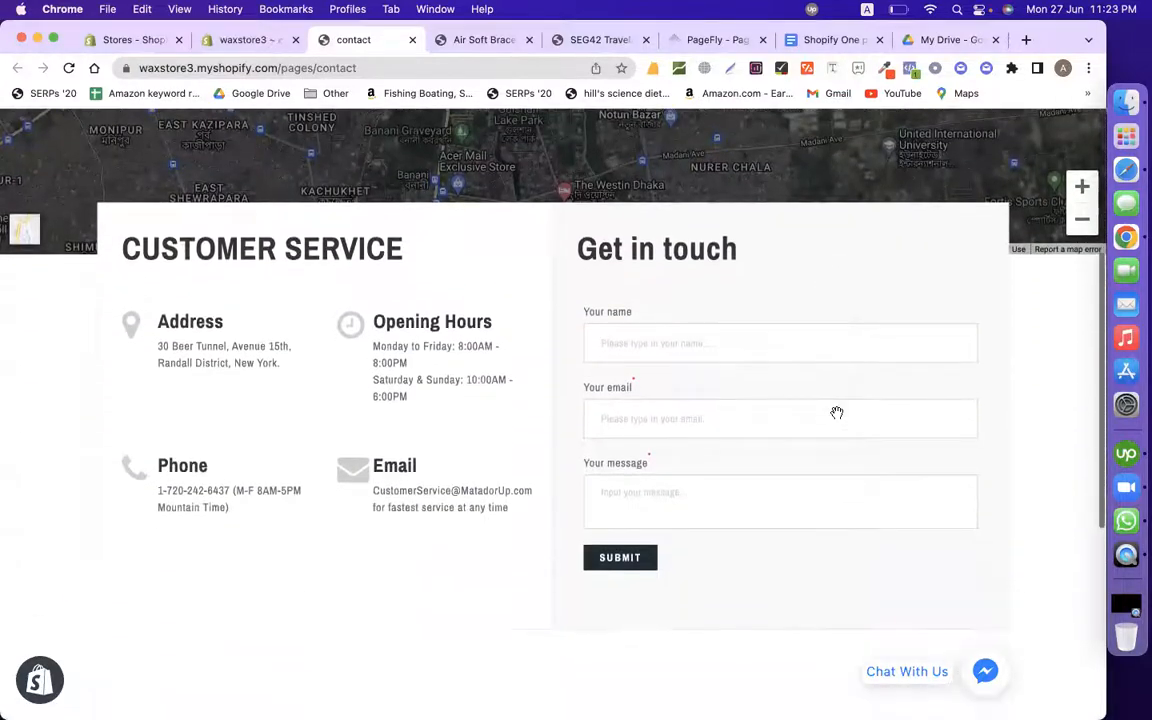
scroll(837, 413, down, 3)
scroll(837, 413, down, 2)
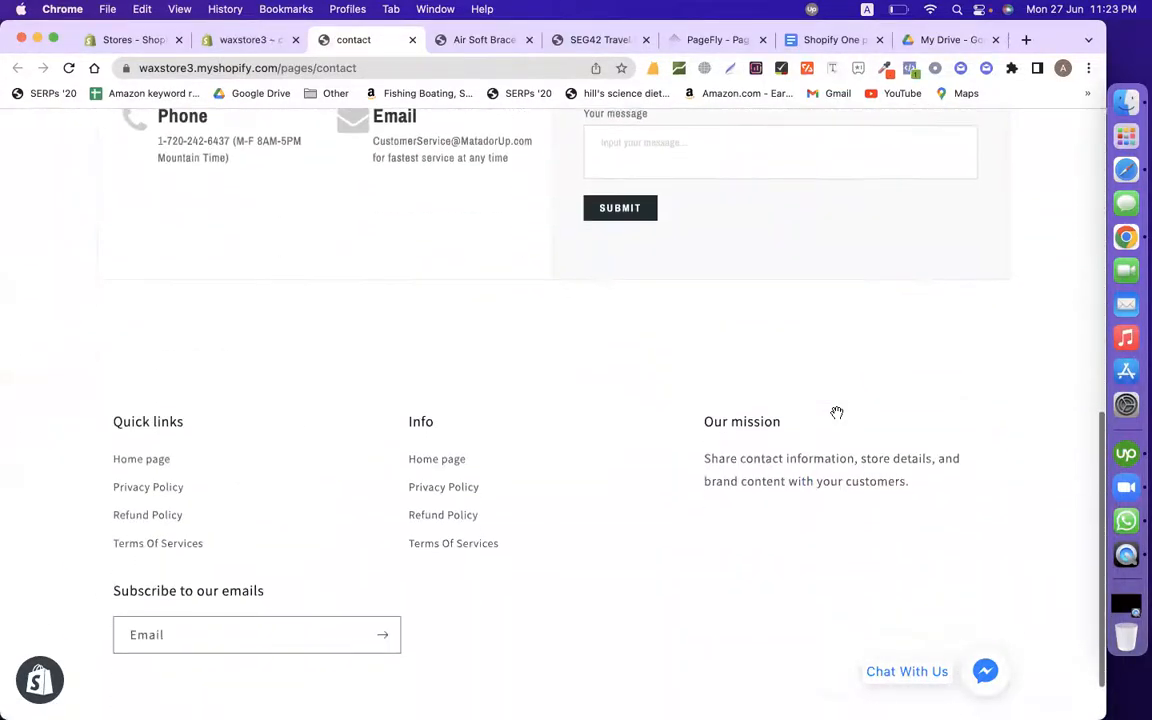
scroll(837, 413, up, 5)
scroll(837, 413, down, 3)
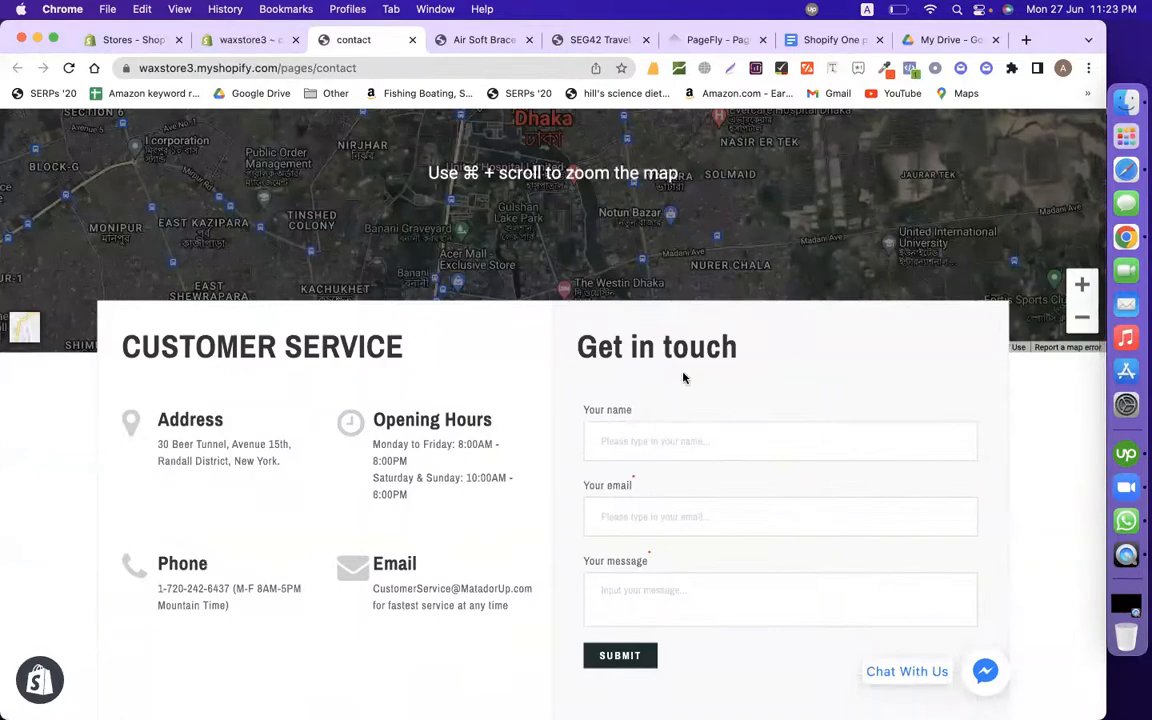
scroll(684, 378, up, 3)
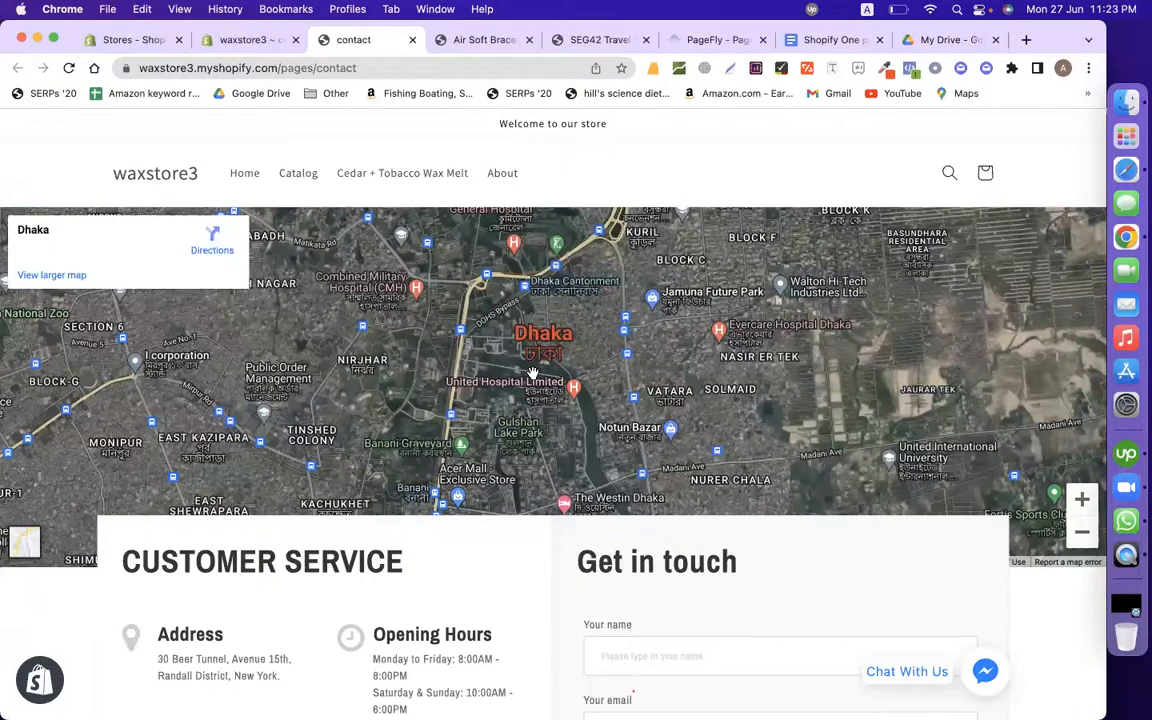
click(714, 40)
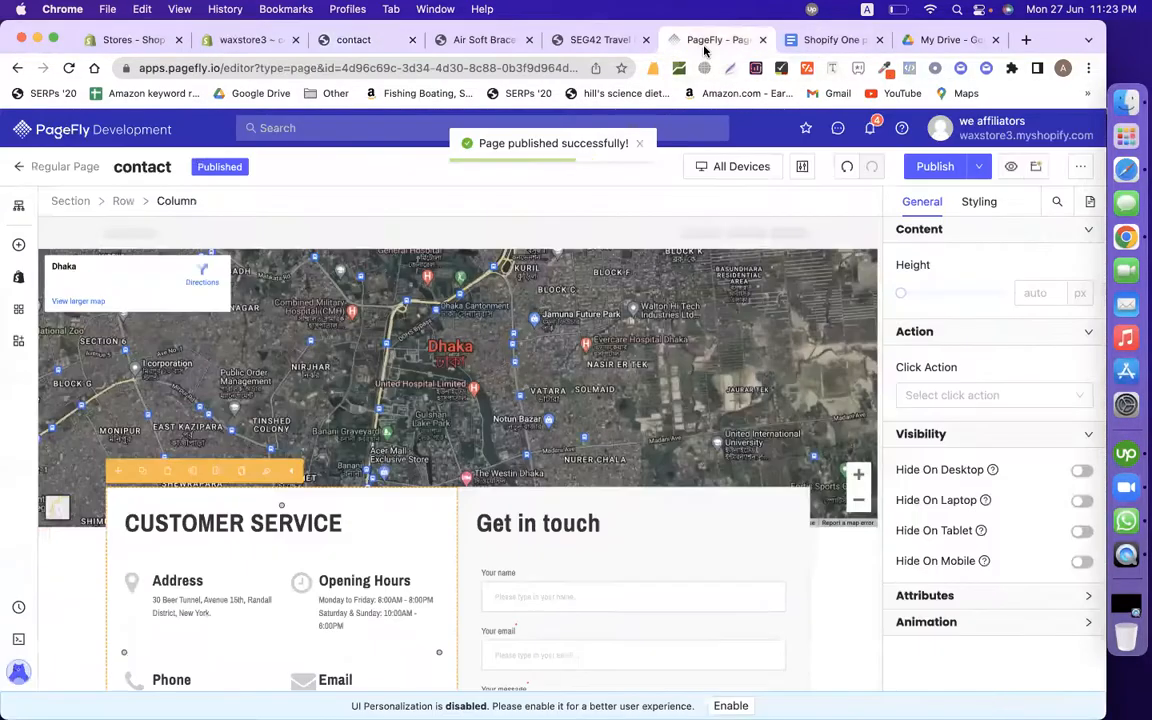
Step: Select the Blog-01 'Travel here, not there' text through the Beng Melea paragraph
click(19, 170)
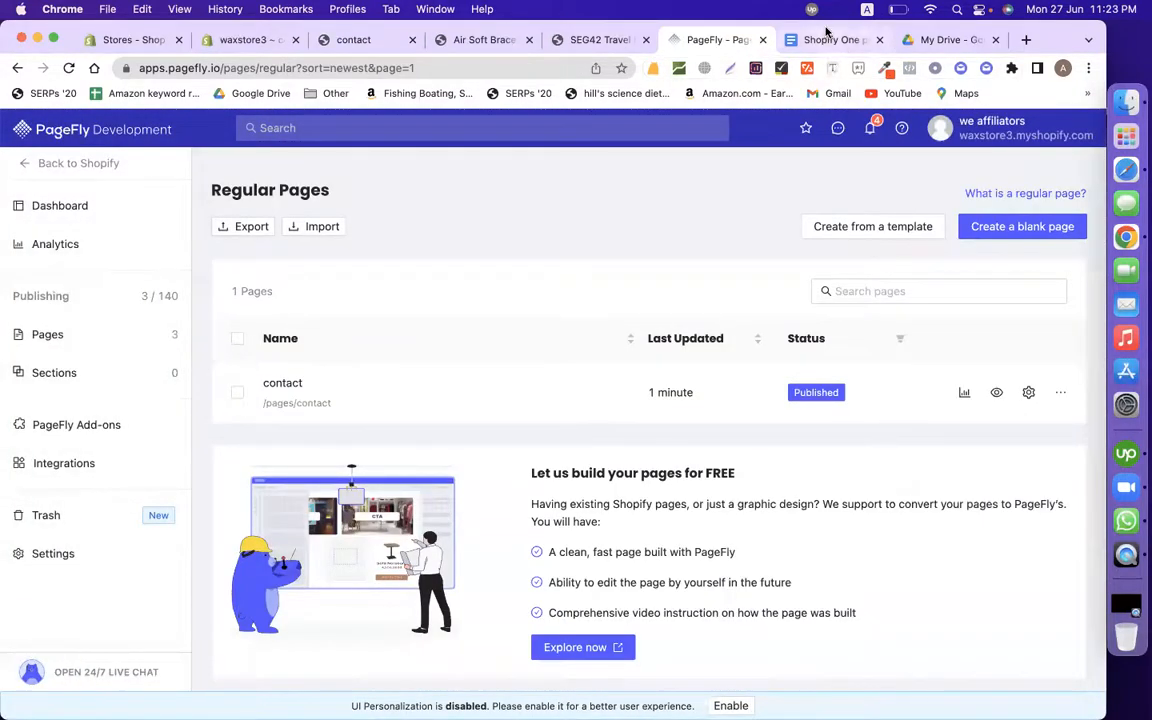
click(812, 40)
scroll(483, 511, up, 5)
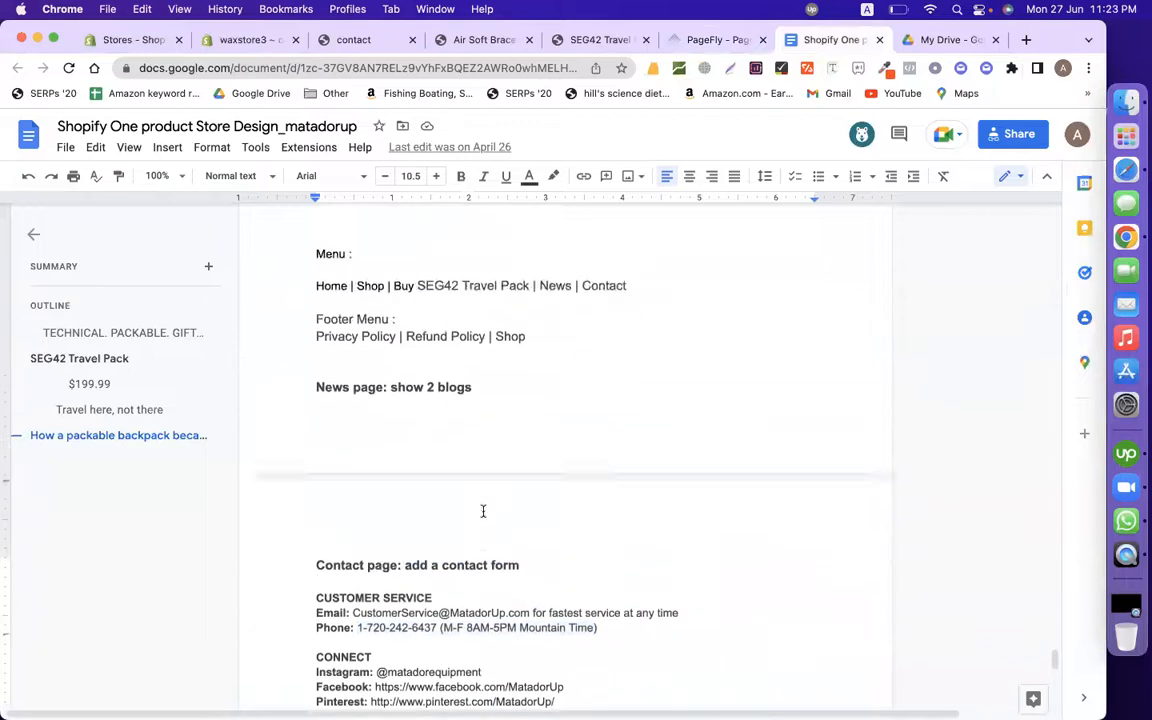
scroll(483, 511, up, 15)
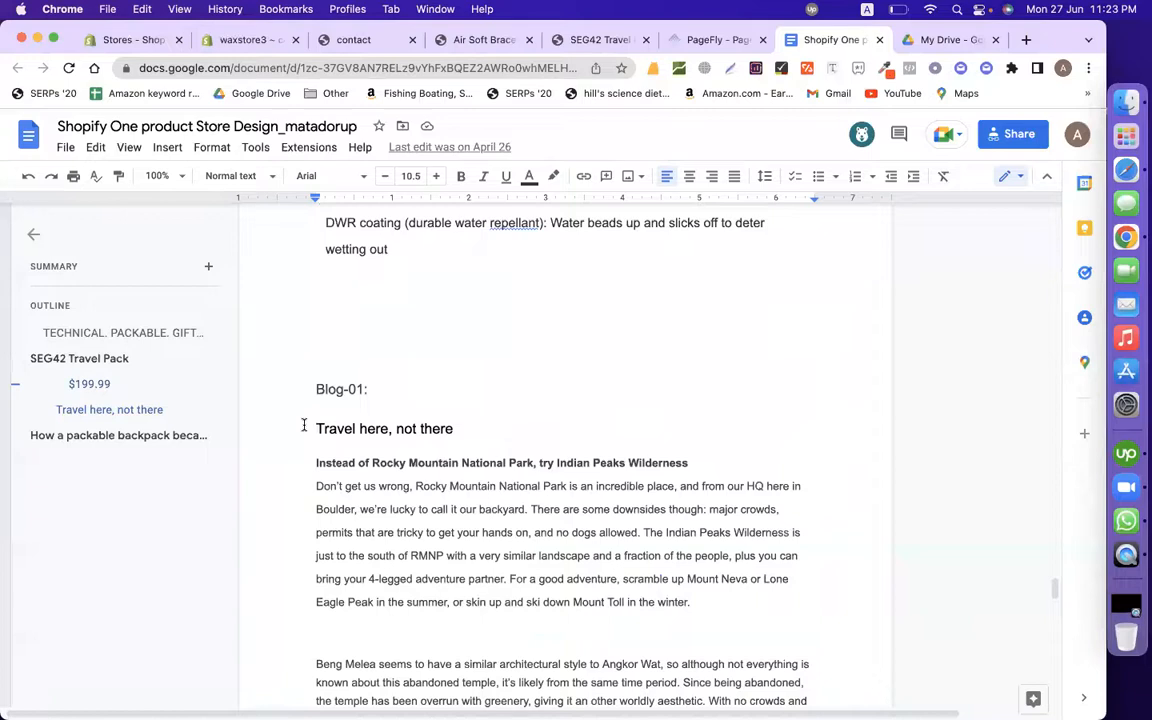
click(343, 392)
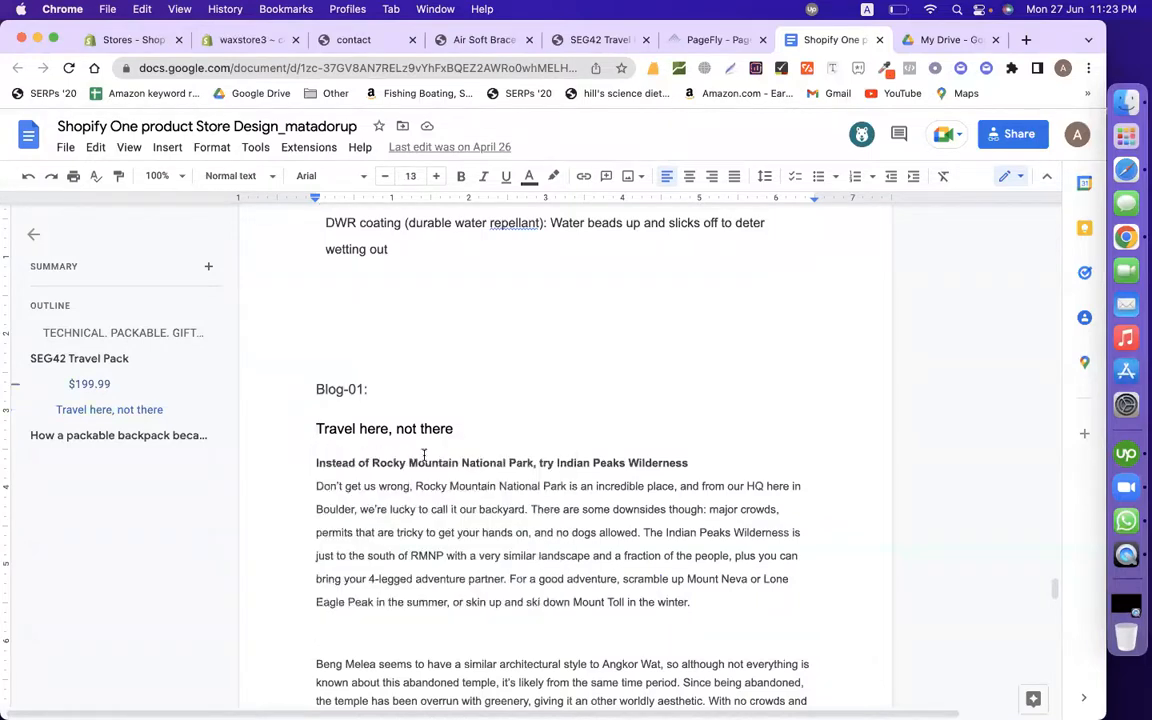
scroll(424, 455, down, 2)
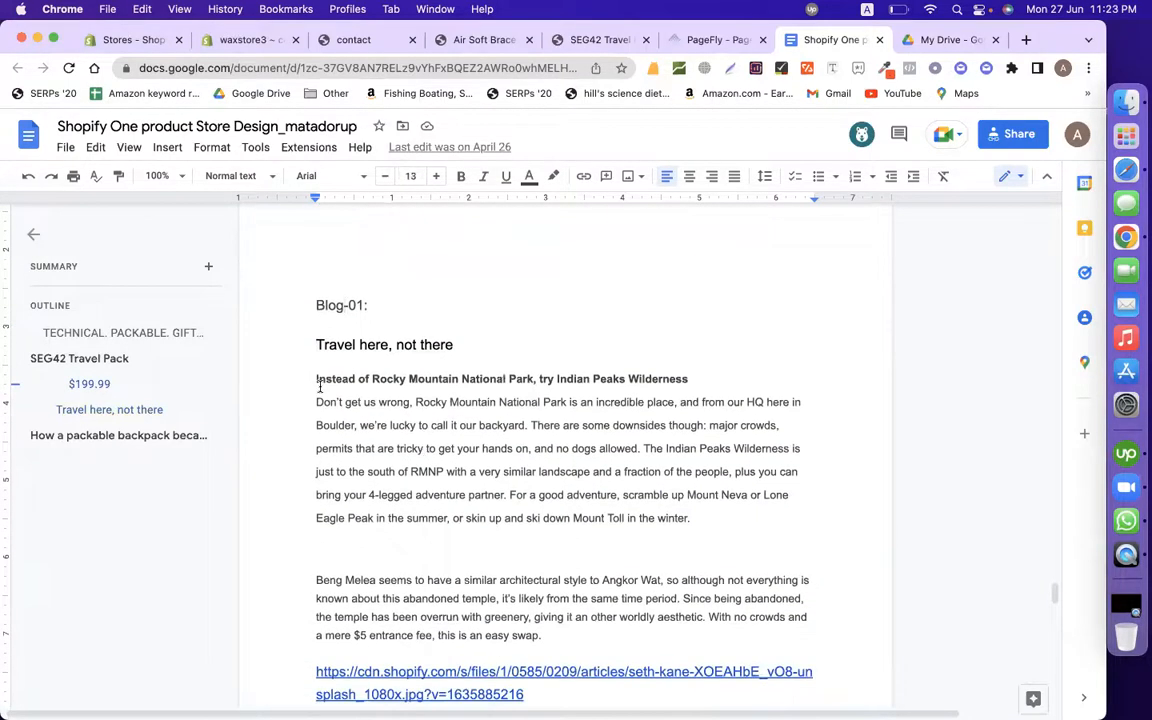
scroll(320, 388, down, 6)
scroll(320, 388, up, 5)
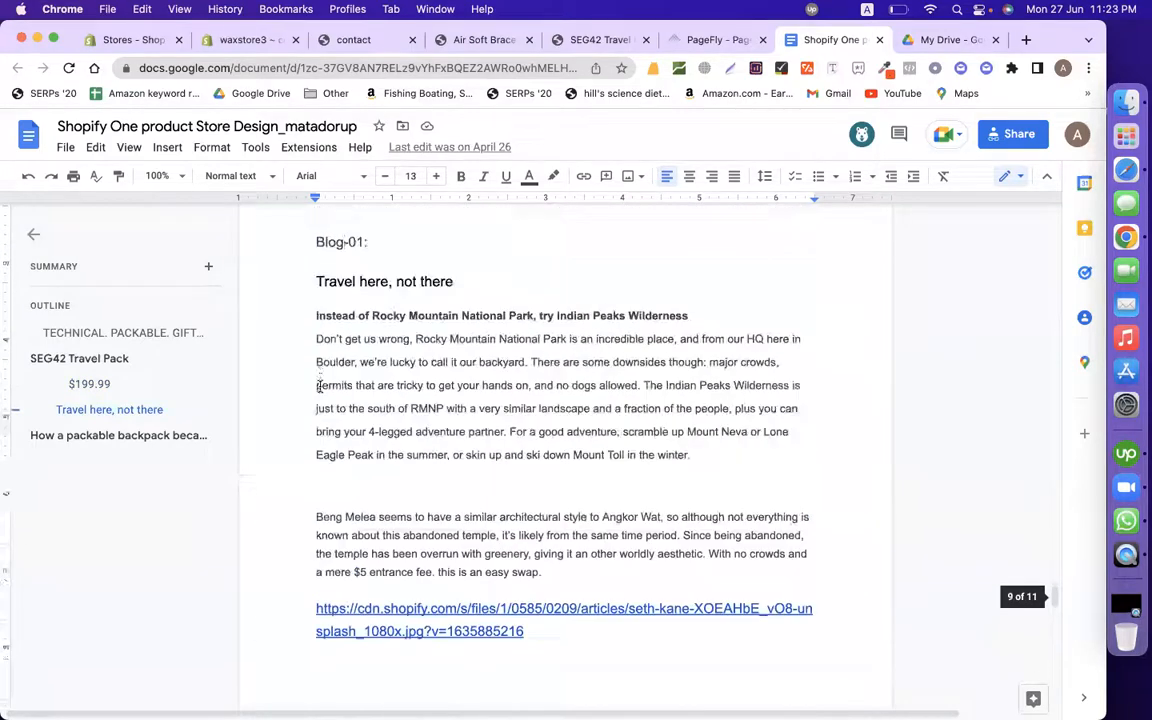
click(386, 468)
drag(316, 294, 548, 585)
click(240, 40)
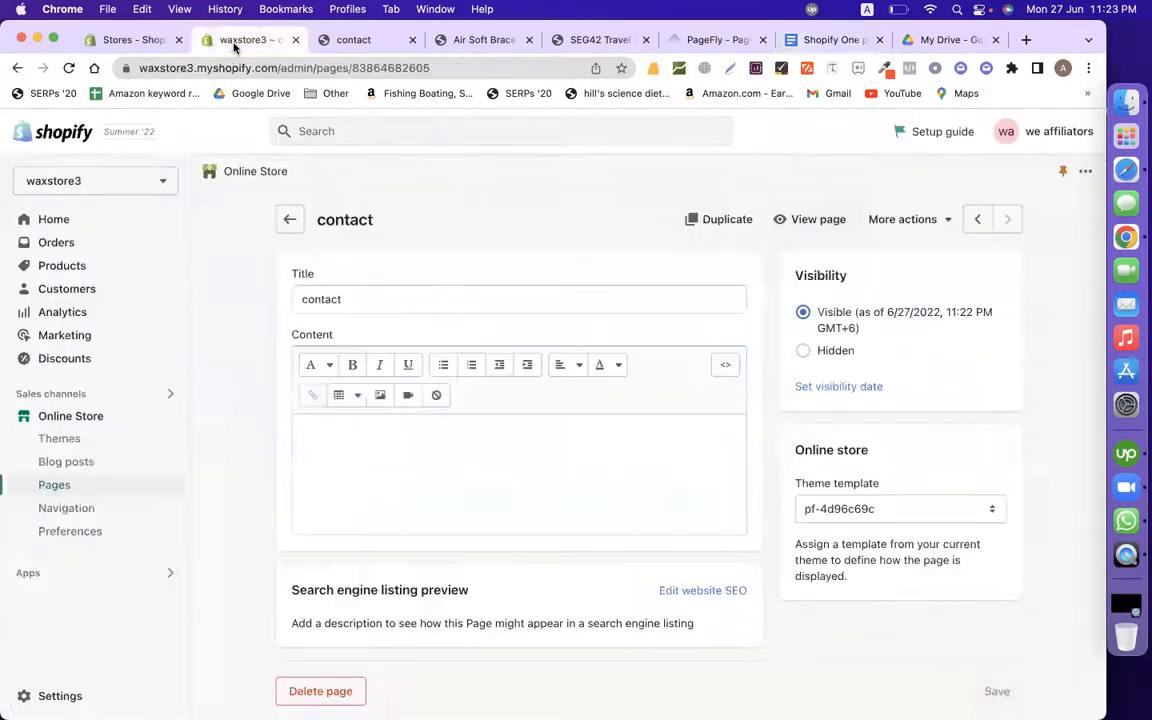
Step: Open Shopify's Blog posts list, then PageFly's Blog Post Pages section
click(74, 465)
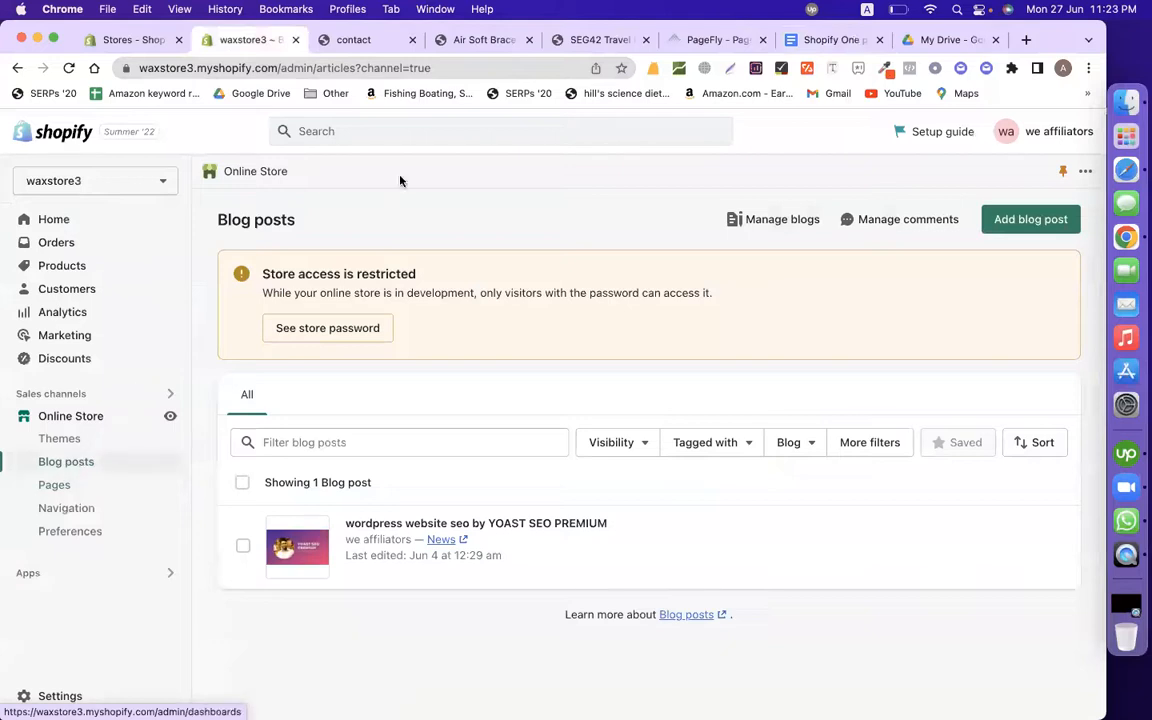
click(709, 40)
mouse_move(96, 334)
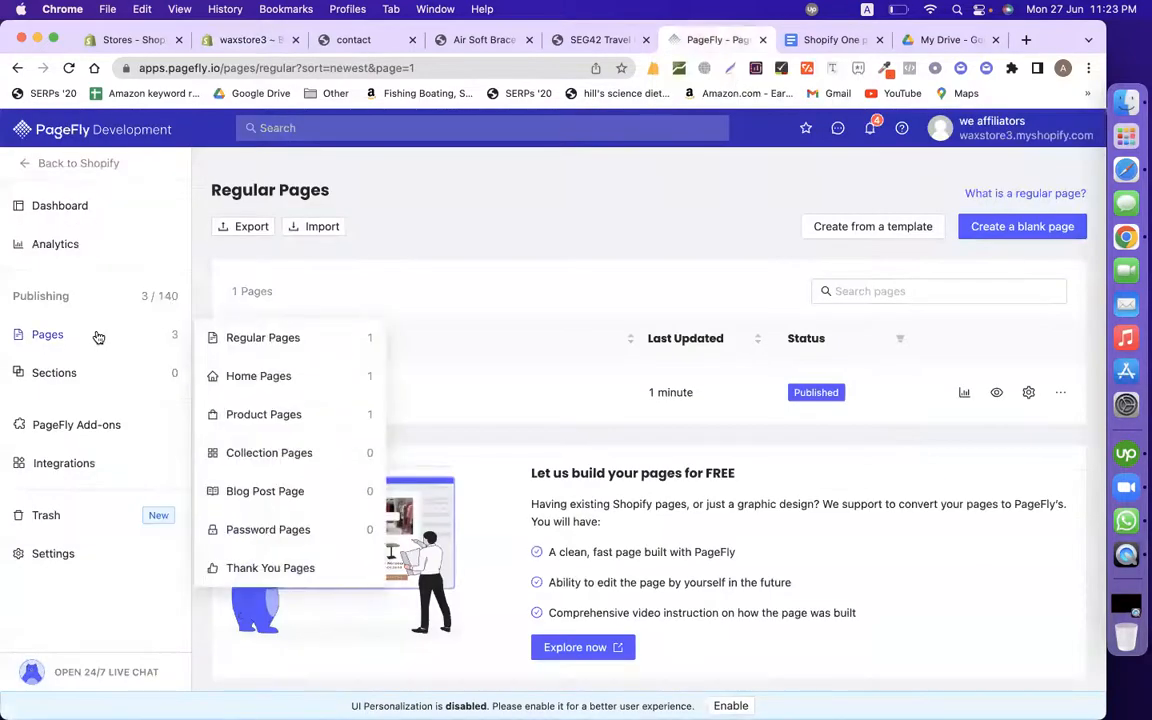
click(262, 493)
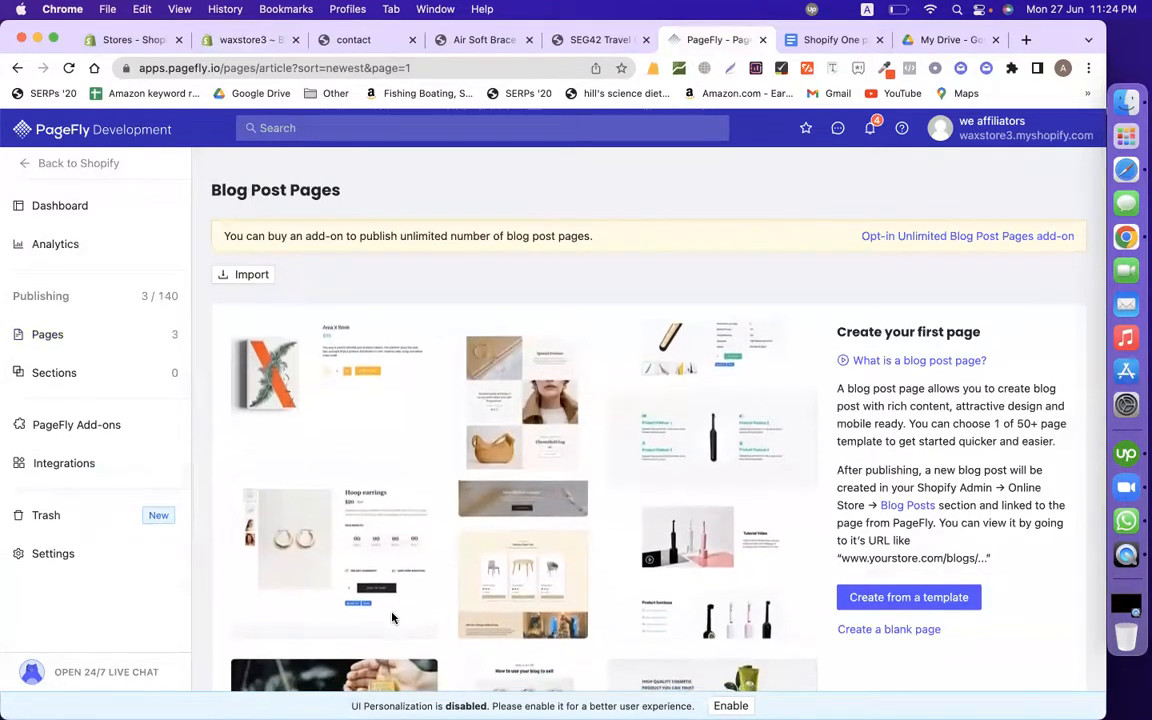
scroll(556, 520, down, 5)
scroll(619, 586, up, 4)
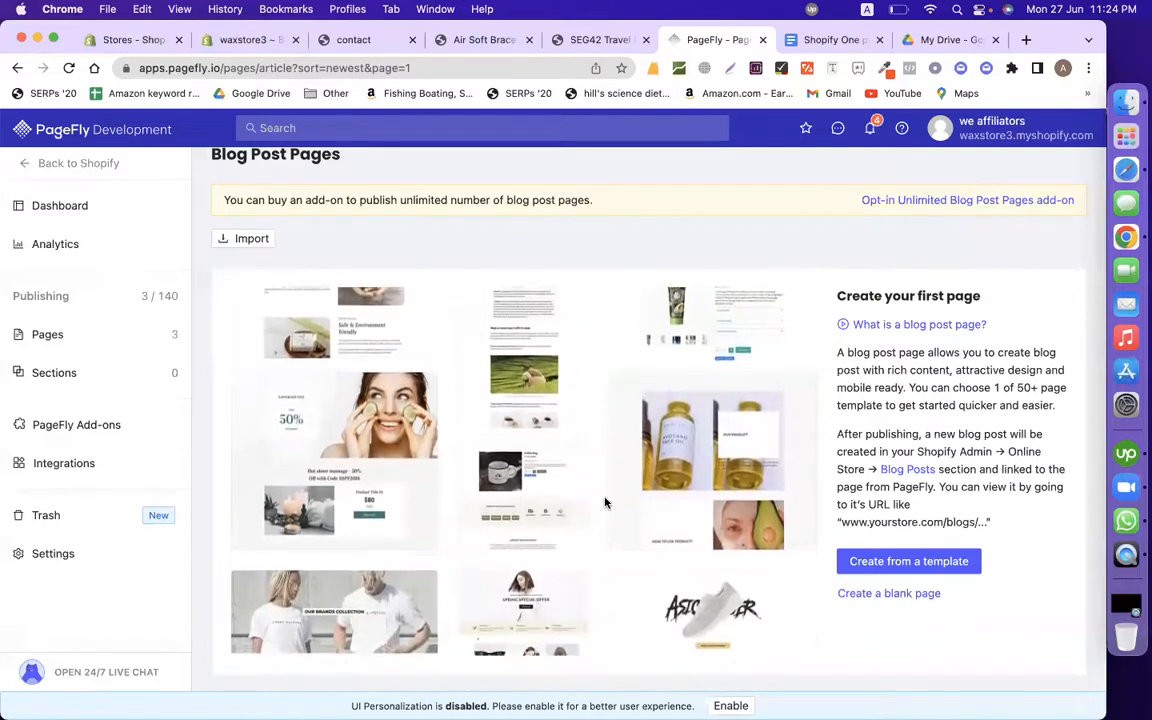
click(818, 42)
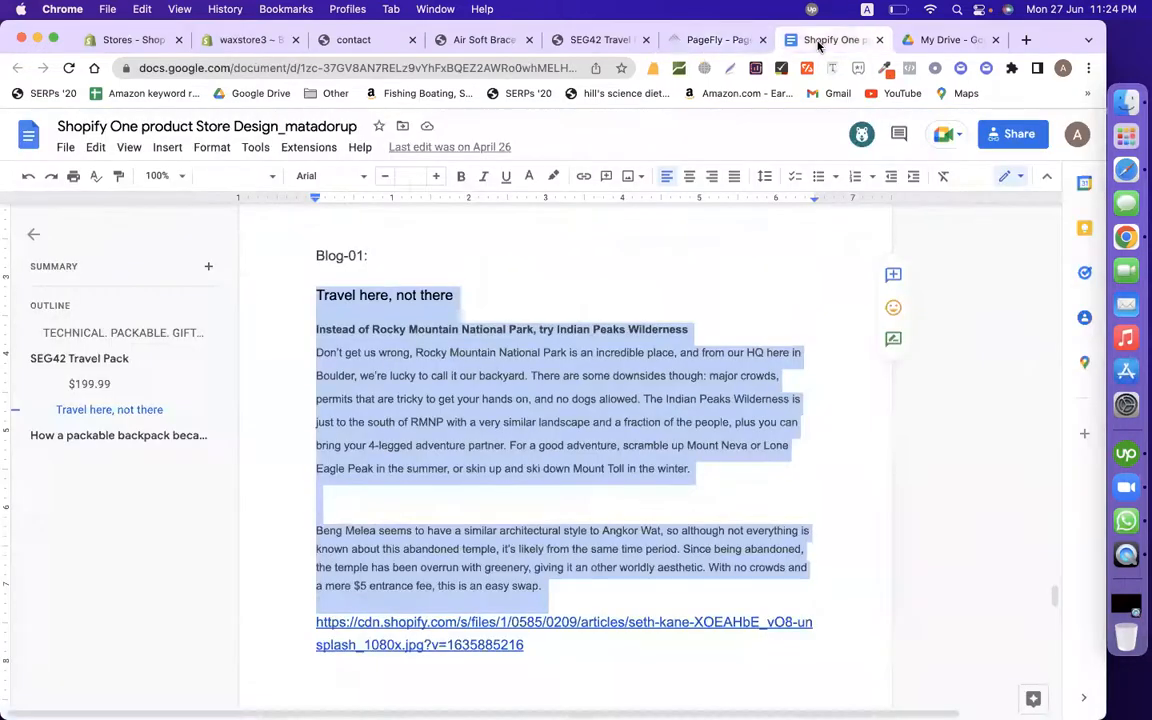
Step: Review the 'Travel here, not there' title and body, leaving the title selected
click(497, 333)
drag(475, 301, 305, 301)
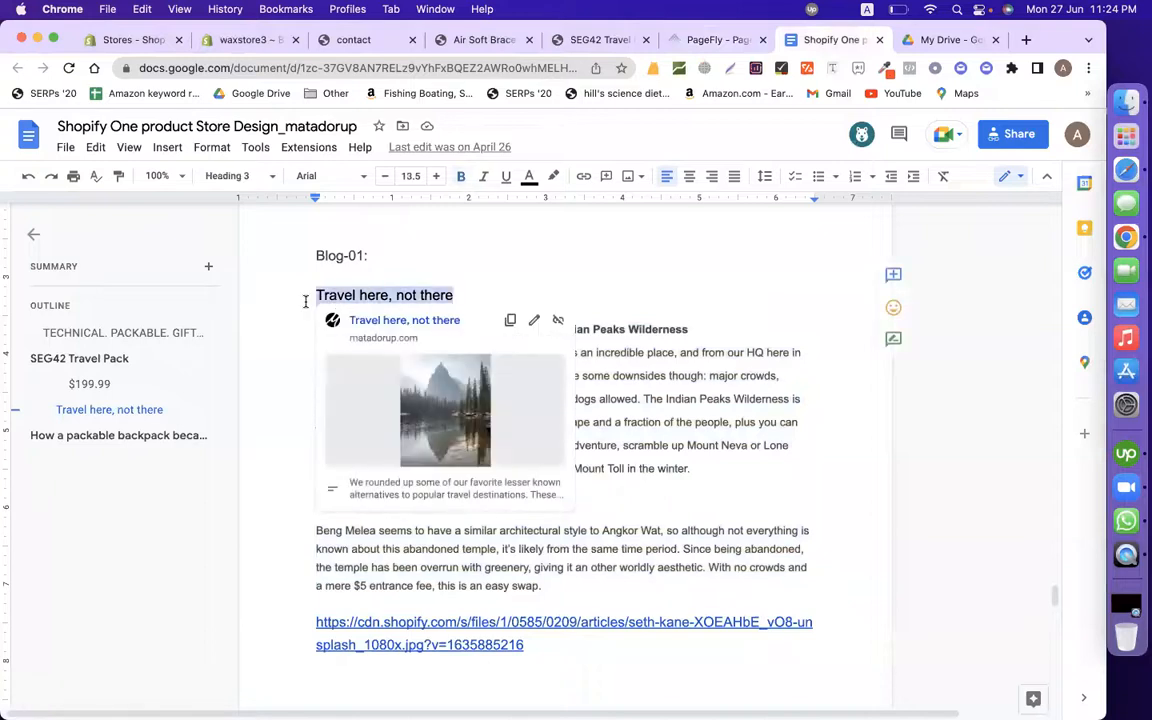
click(289, 395)
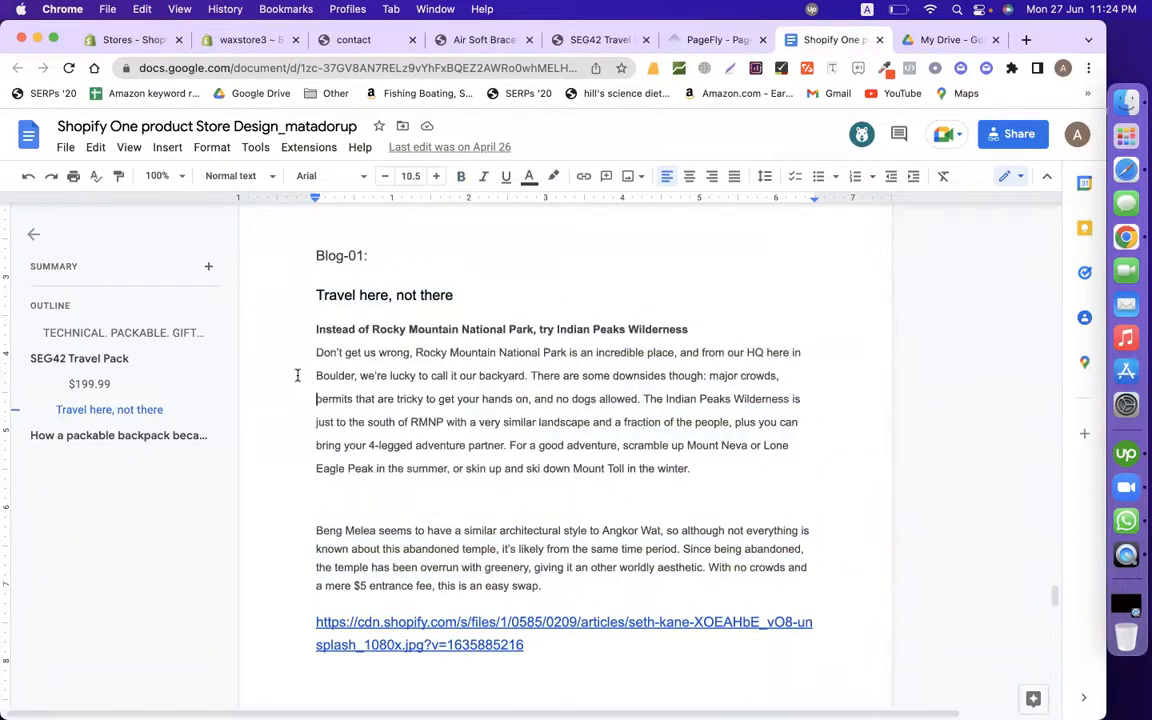
drag(316, 325, 536, 610)
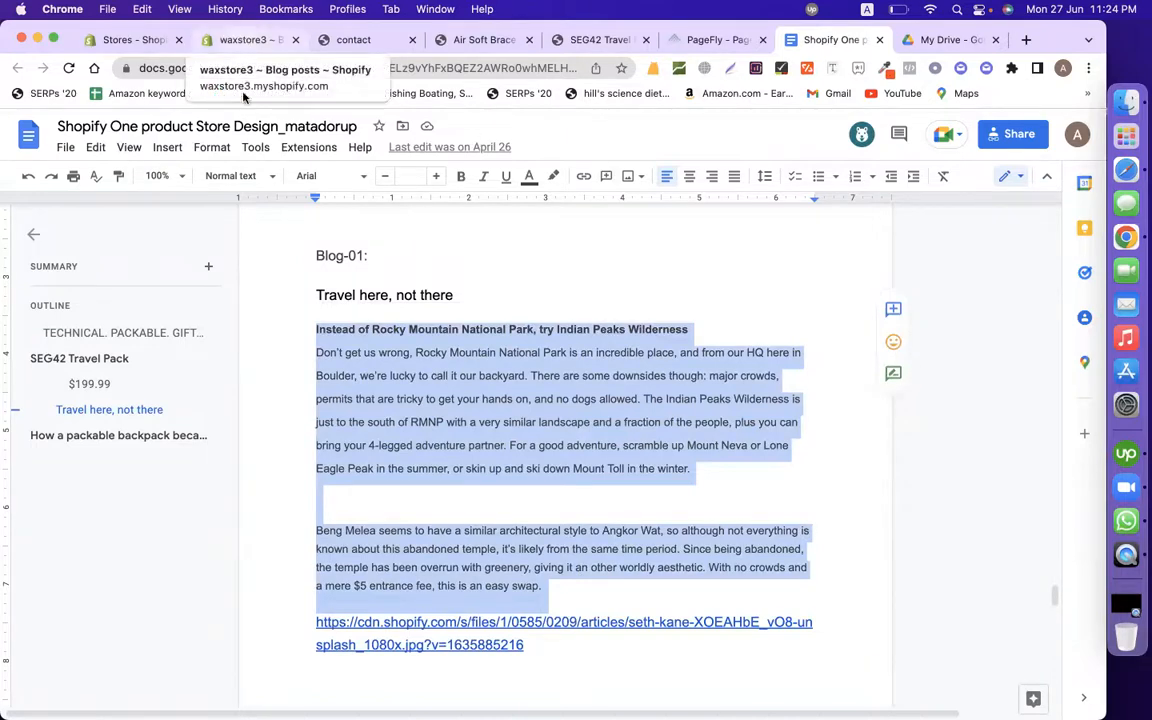
click(376, 364)
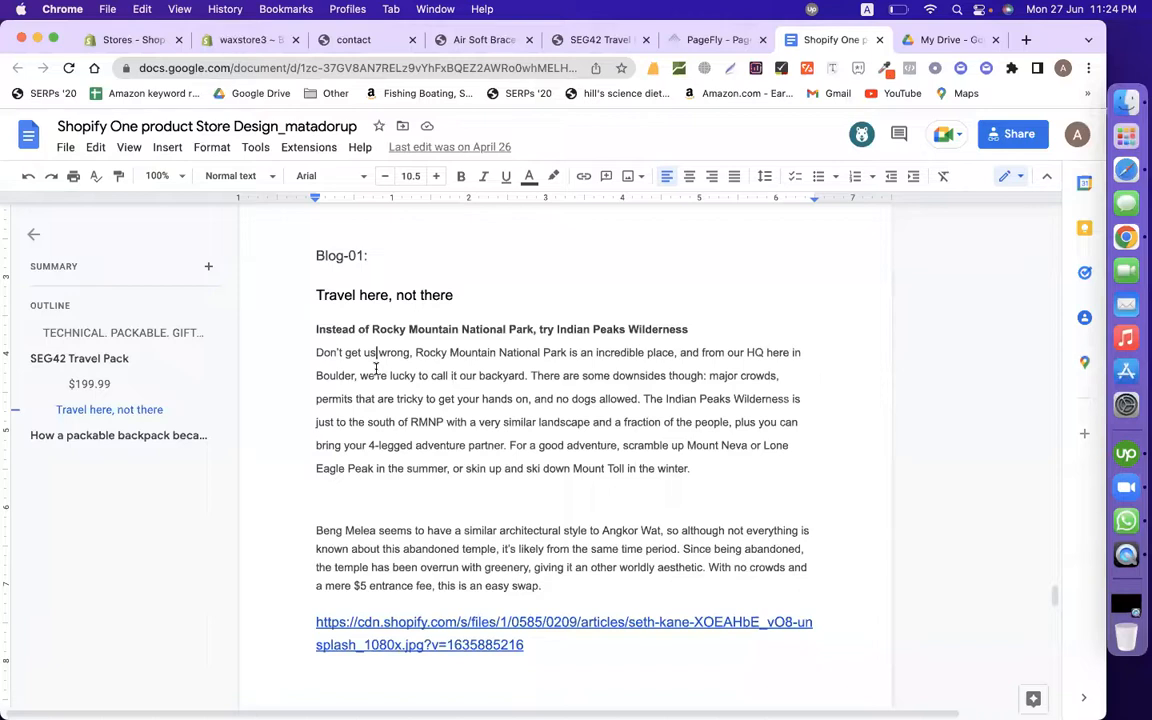
drag(470, 294, 243, 293)
key(cmd+c)
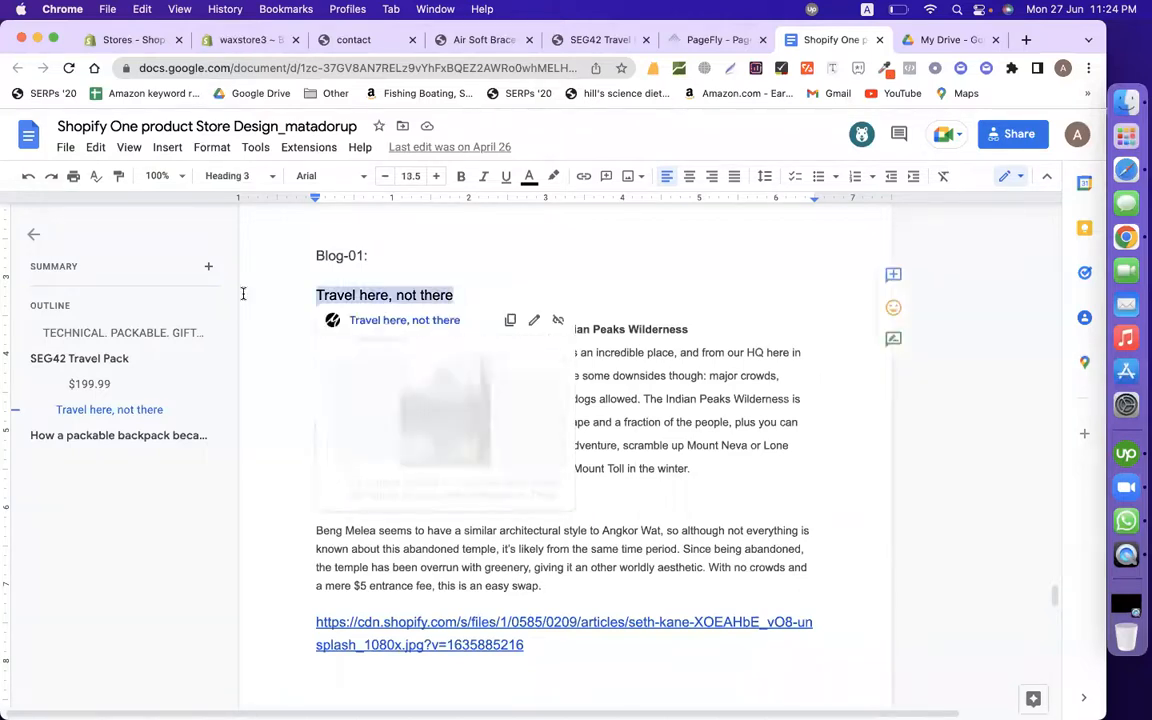
click(714, 41)
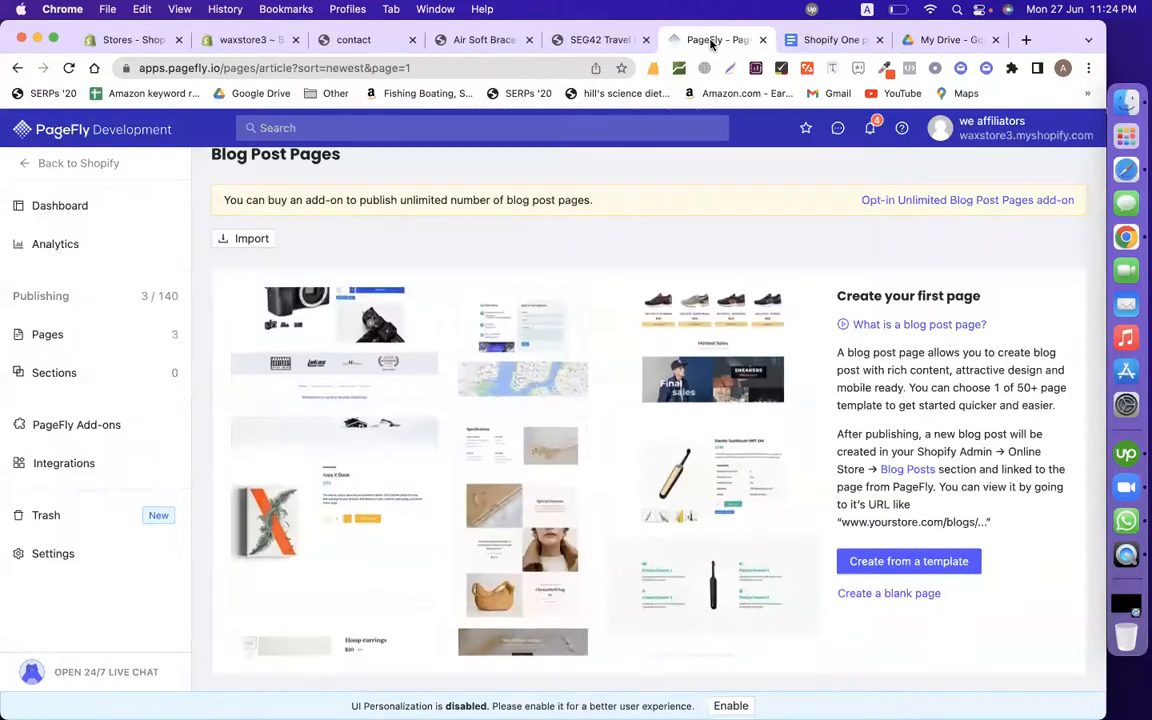
Step: Create a new blog post page from the Cipi template
click(893, 566)
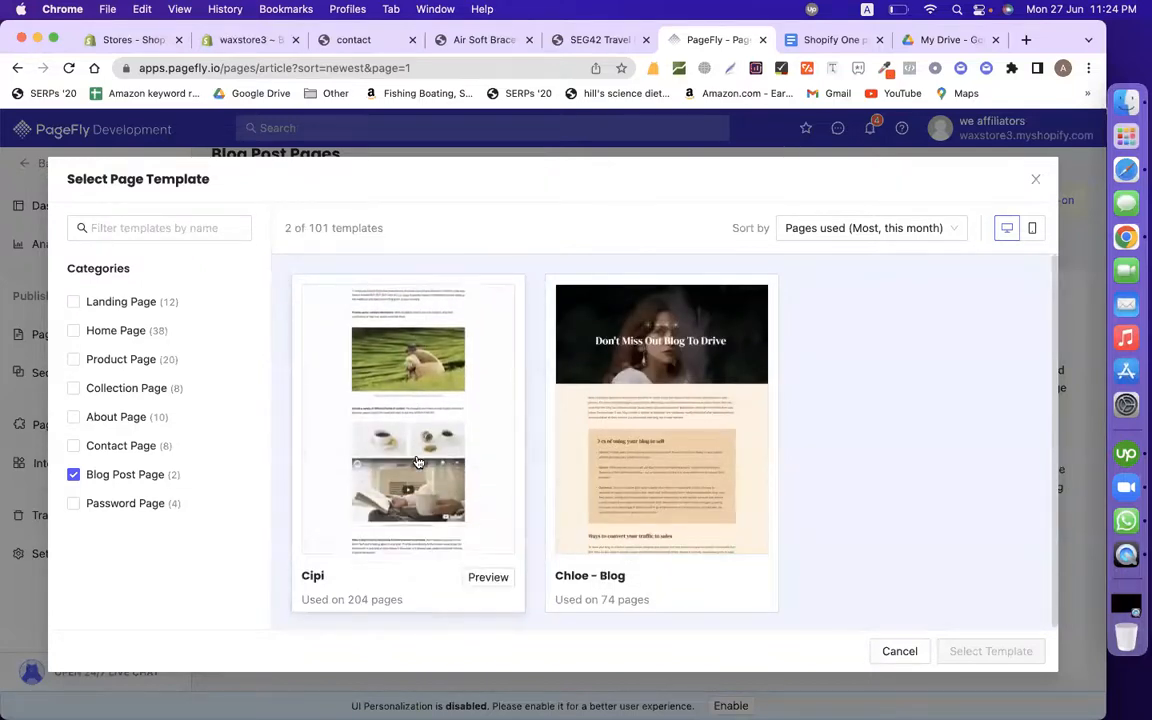
mouse_move(667, 477)
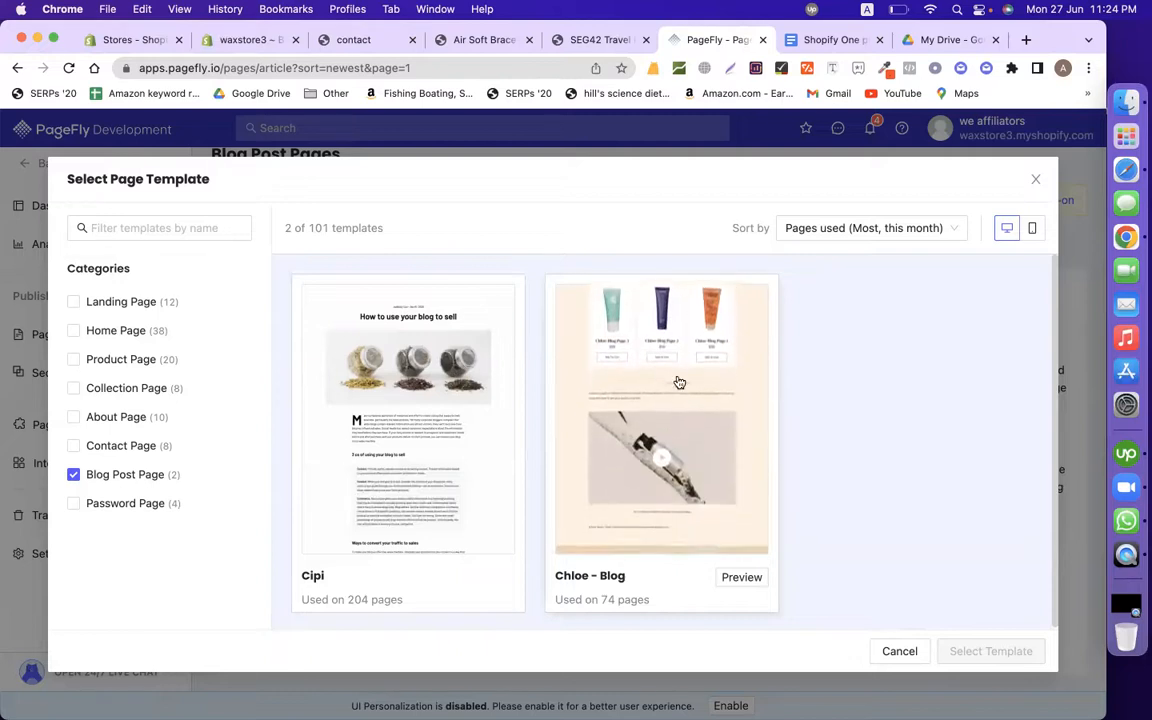
mouse_move(485, 568)
click(470, 540)
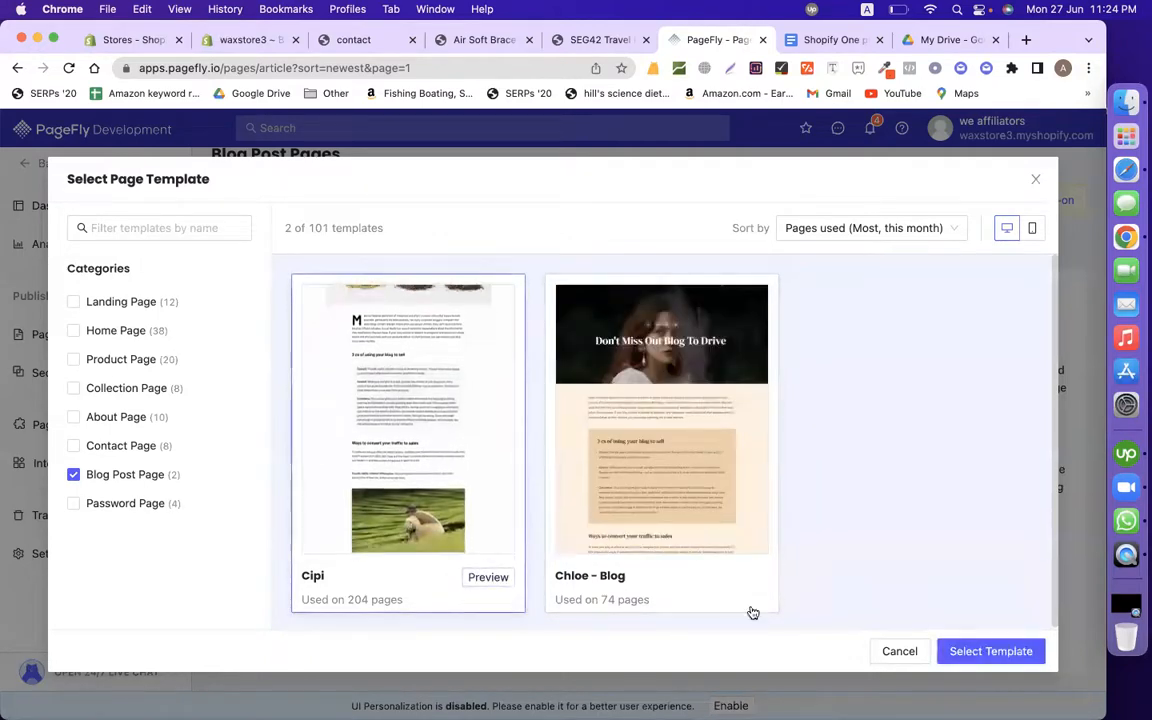
click(1005, 650)
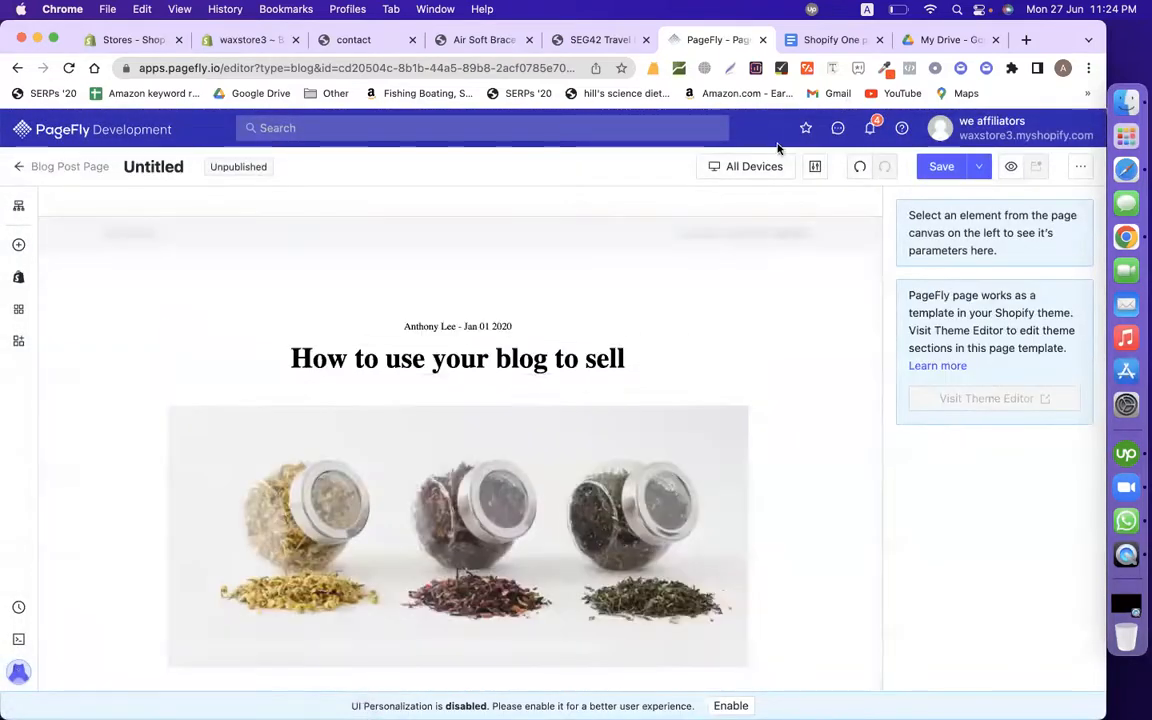
Step: Change the byline to read 'waxstore- Jan 01 2020'
click(462, 322)
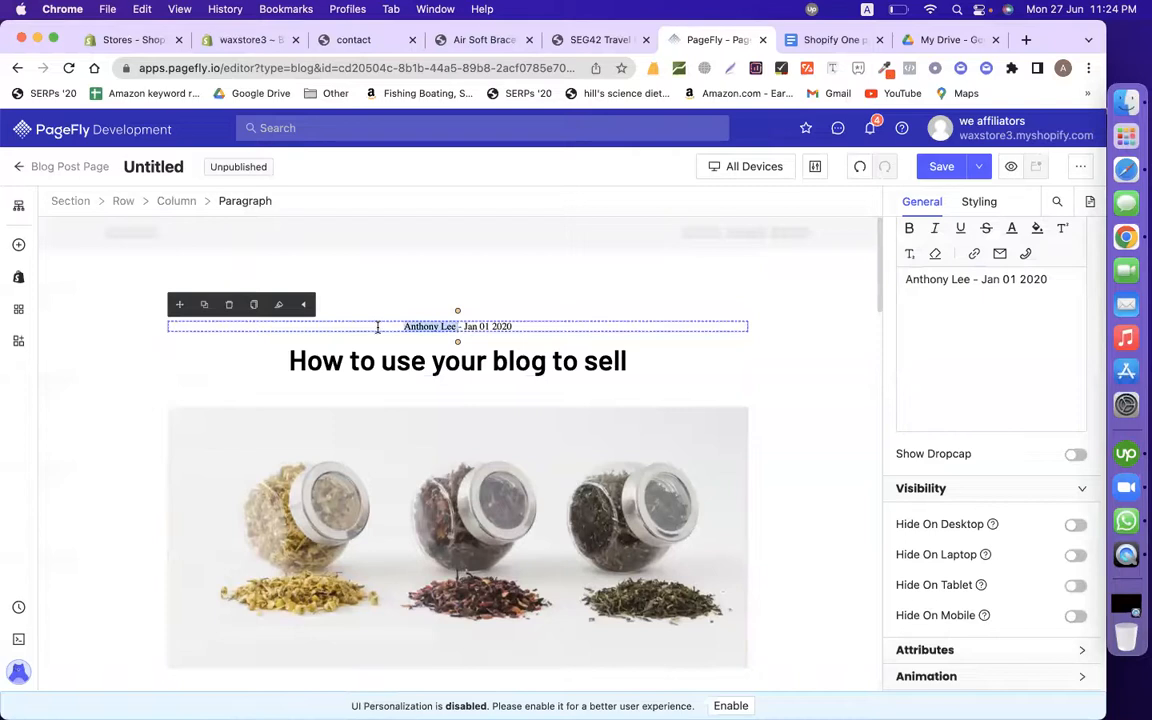
text(w3)
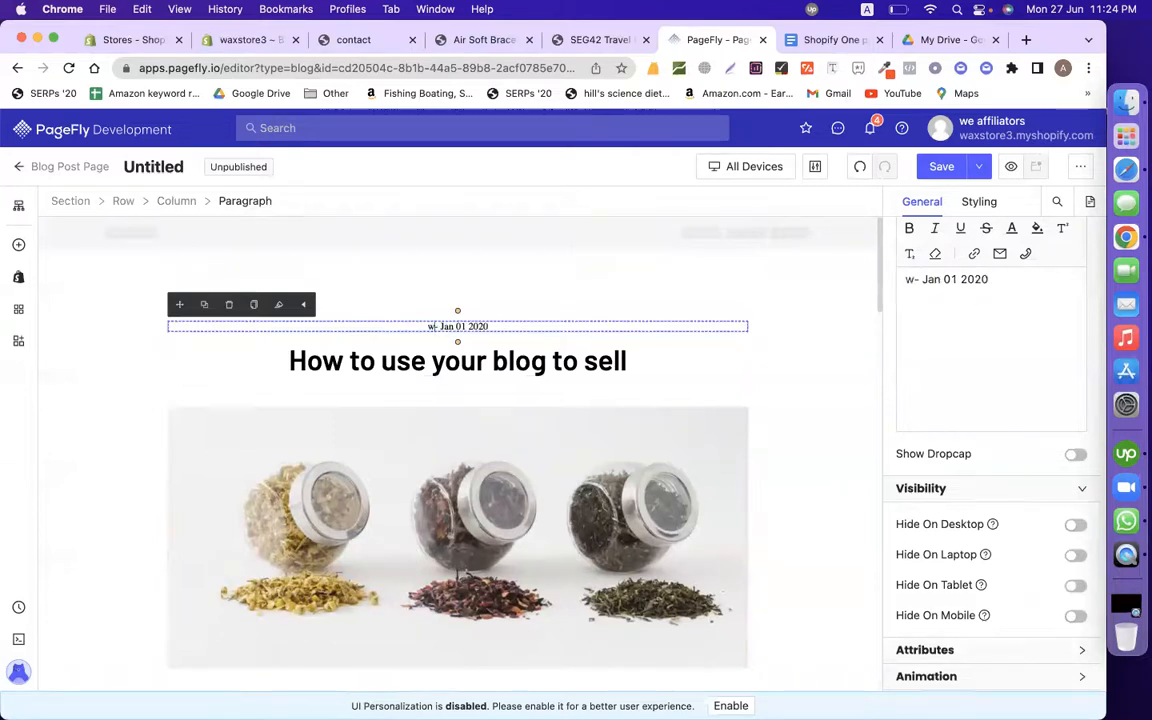
key(BackSpace)
text(axstore)
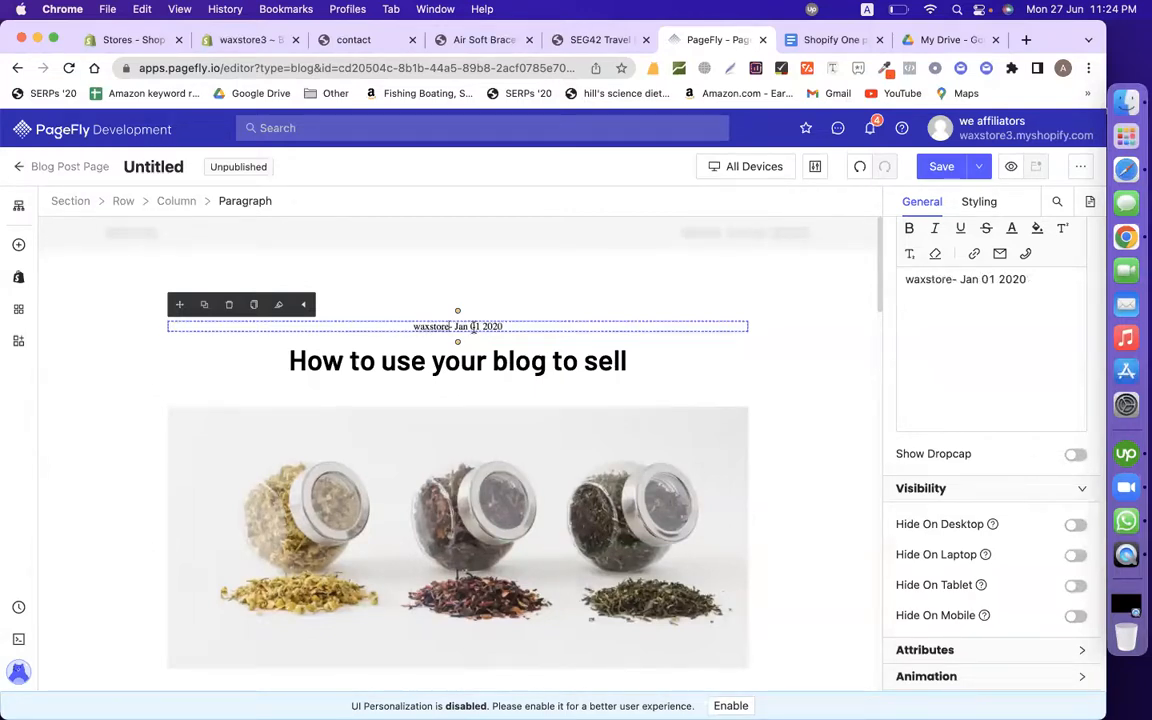
Step: Paste 'Travel here, not there' over the post's main heading
click(400, 362)
click(826, 40)
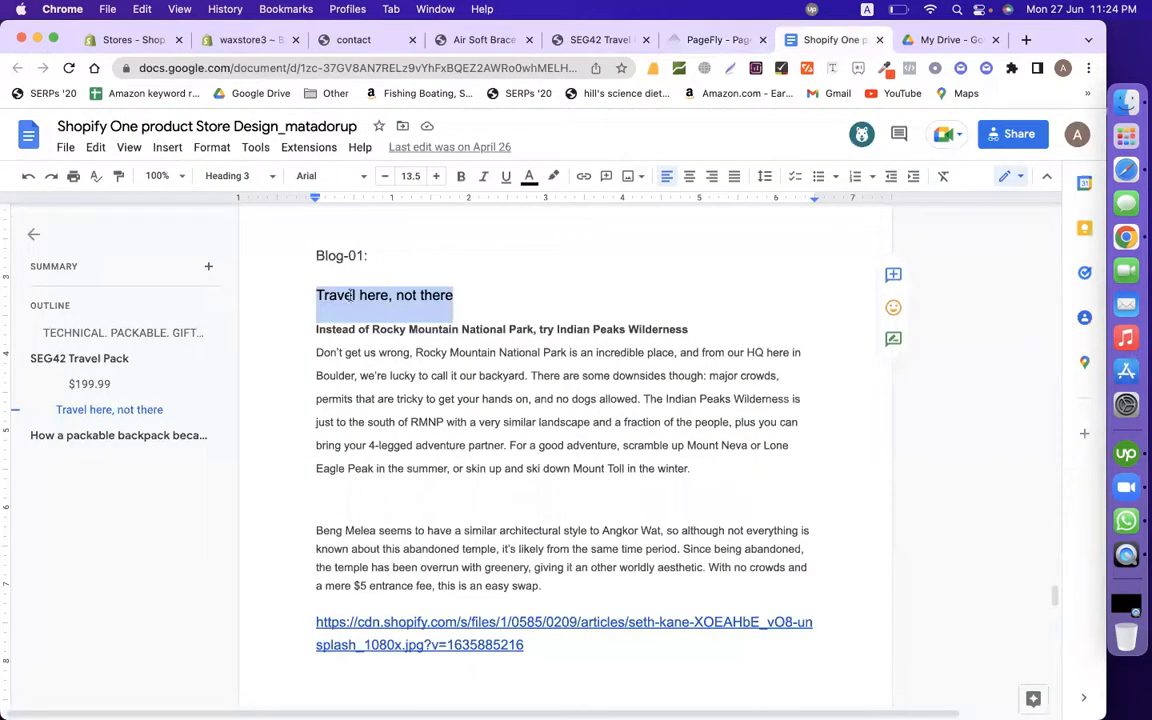
click(700, 36)
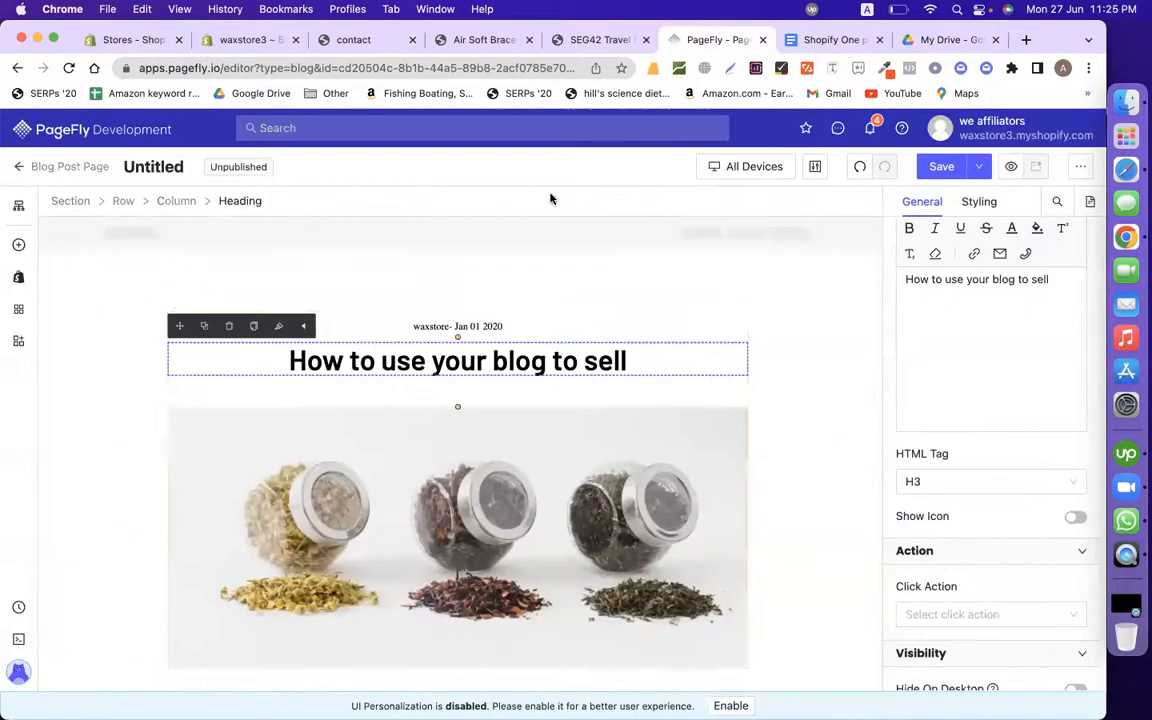
triple_click(432, 362)
key(cmd+v)
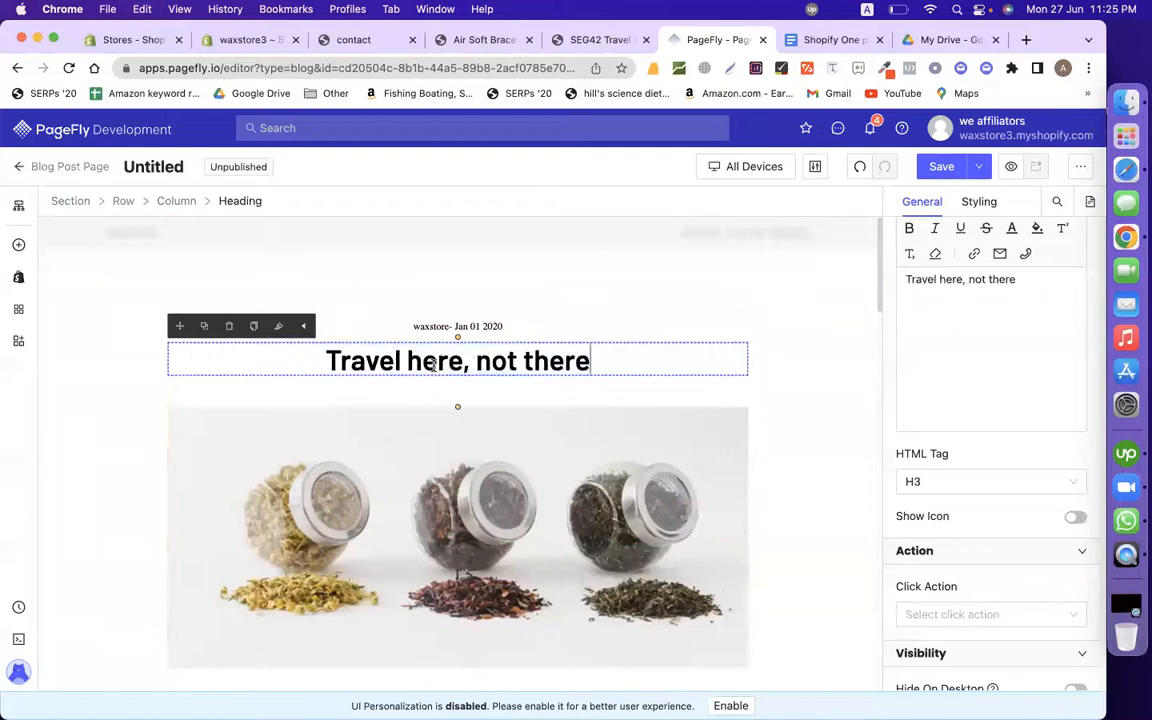
click(614, 433)
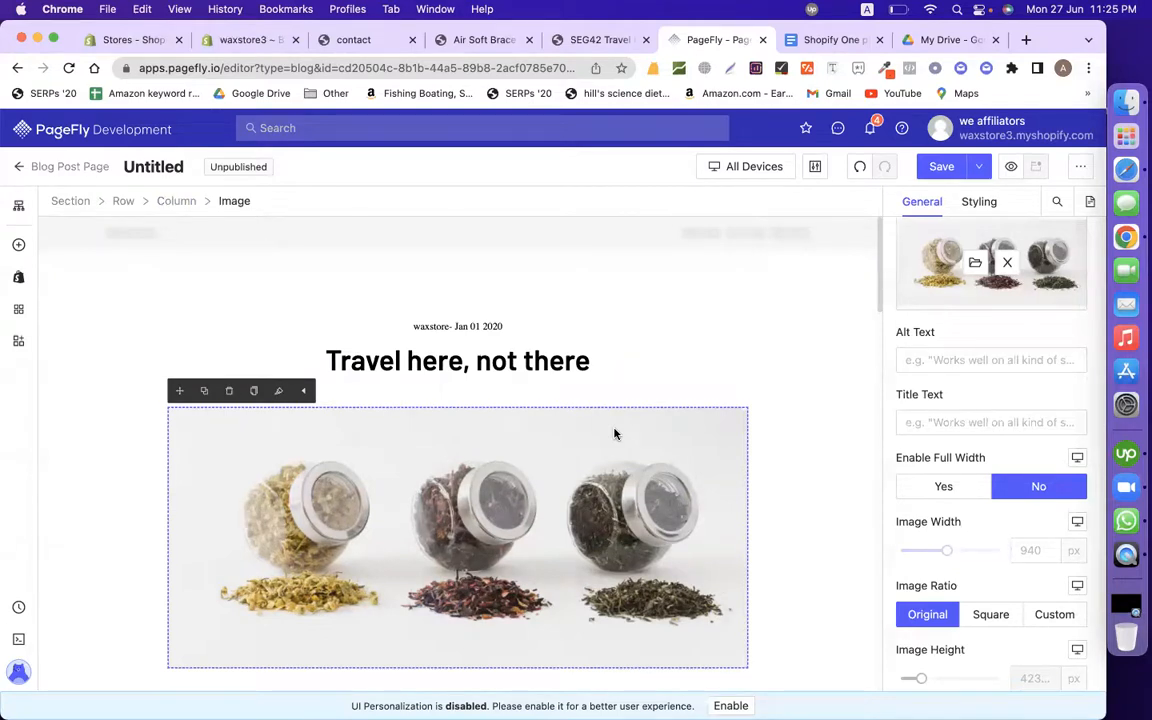
Step: Open the image link's options in the Docs draft
click(830, 40)
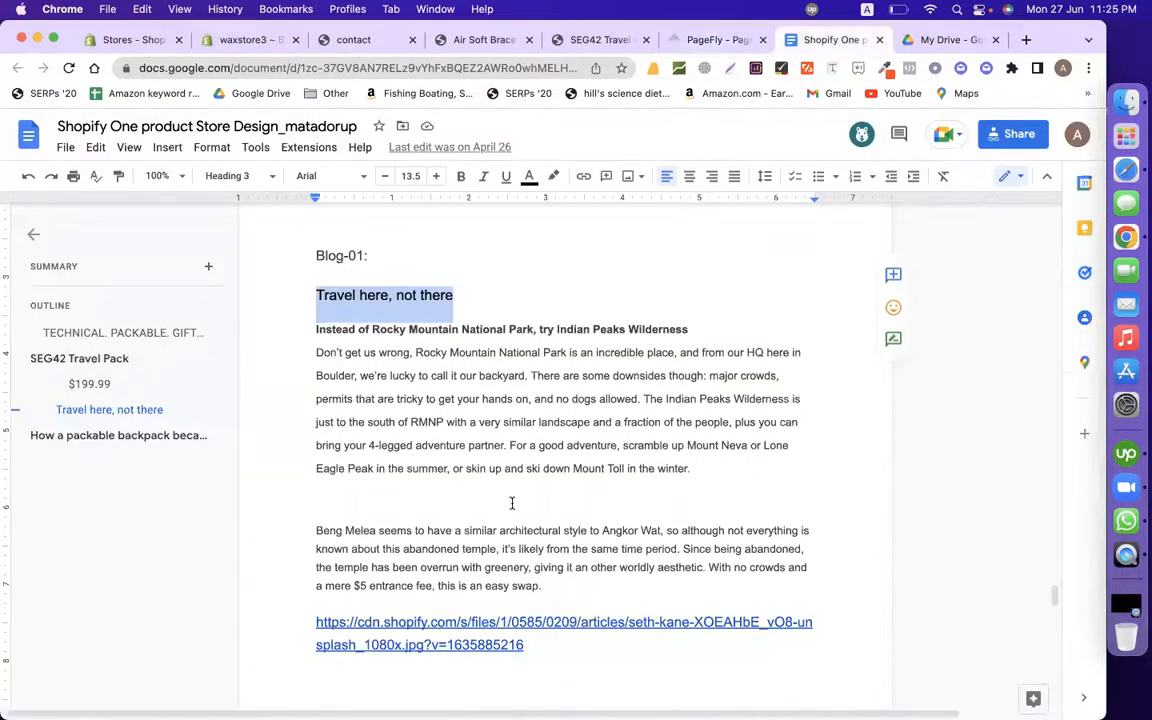
scroll(511, 503, down, 3)
click(436, 477)
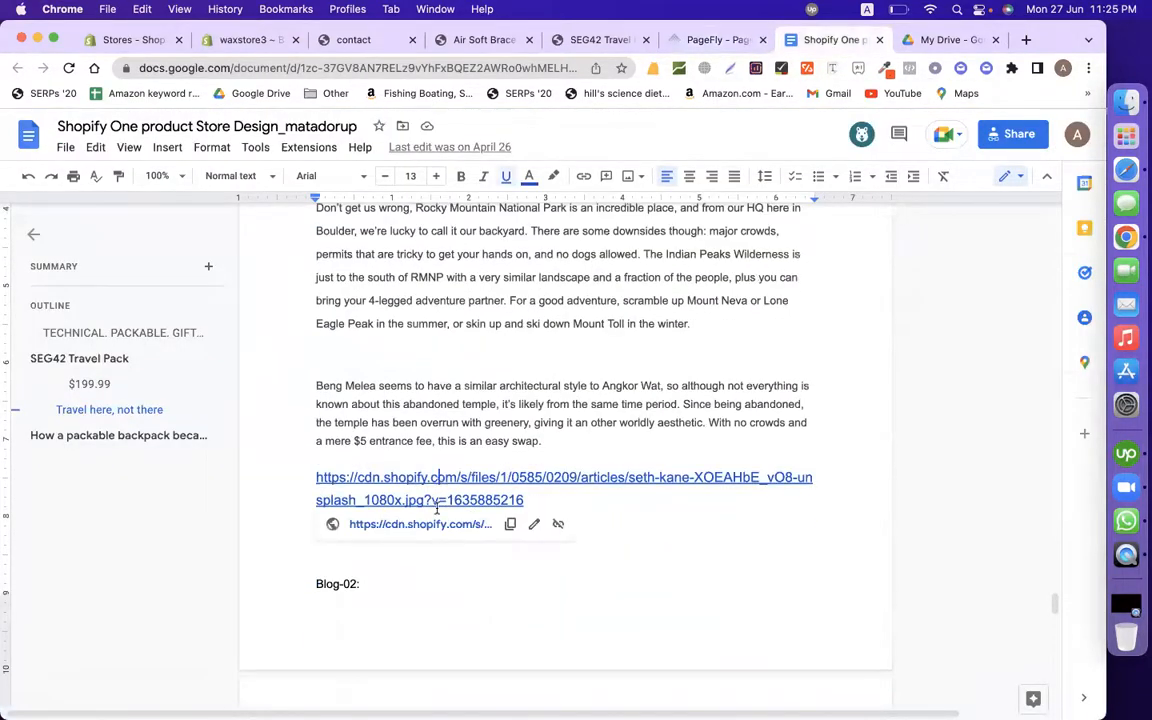
Step: Copy the draft's Shopify image link, clear the jar photo, and import the image by URL
click(507, 525)
click(590, 40)
click(675, 40)
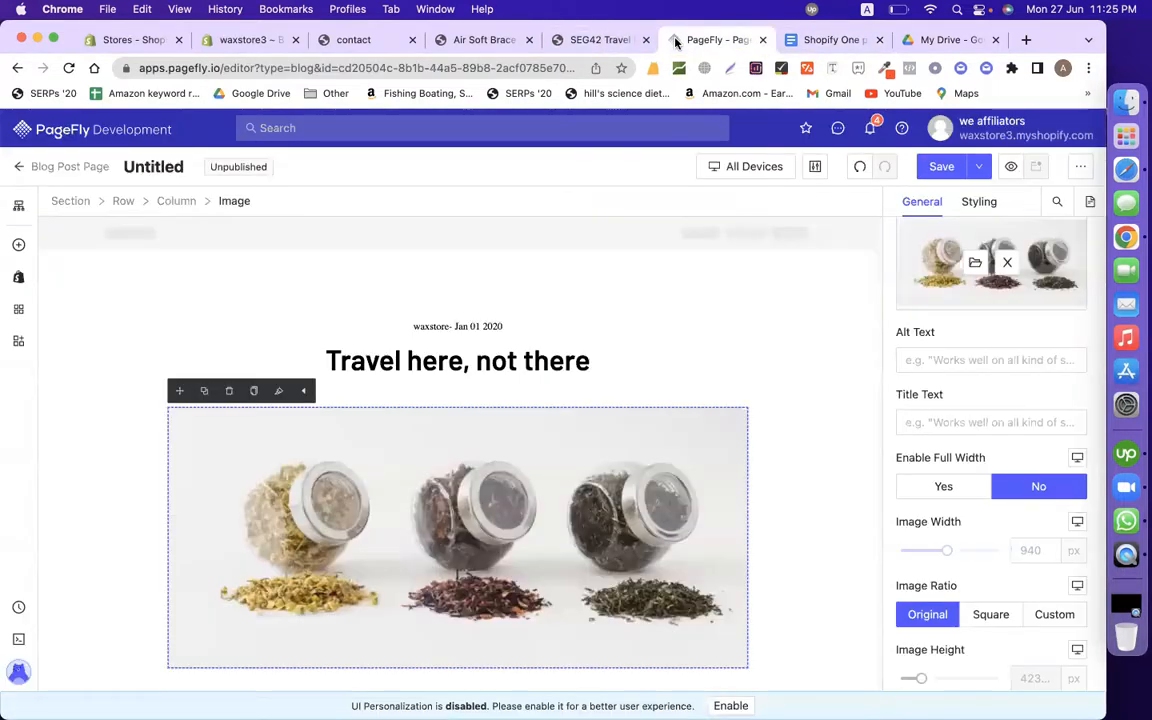
click(1007, 262)
click(978, 285)
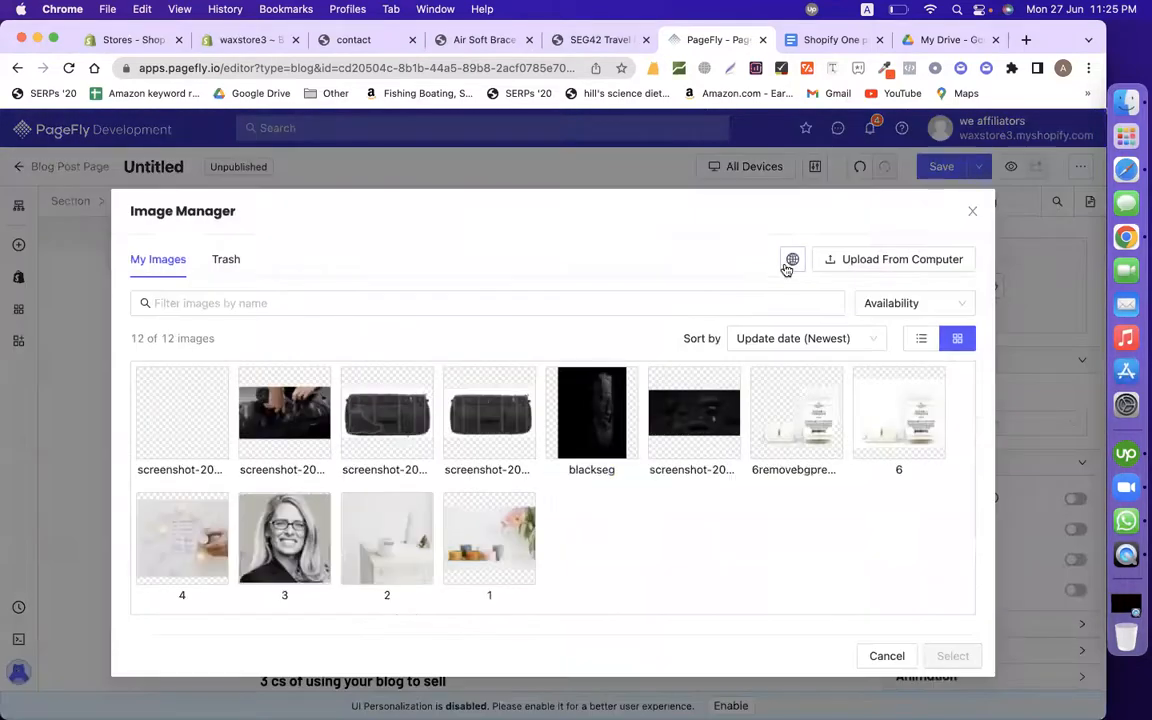
click(792, 259)
key(super+v)
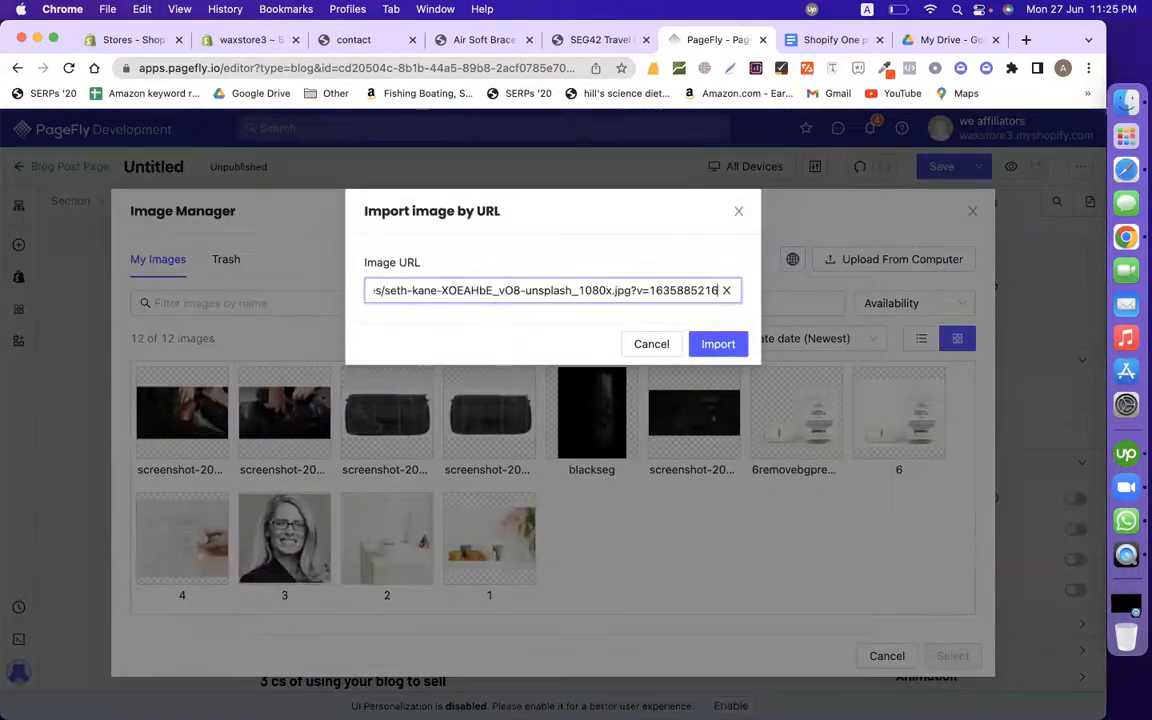
click(718, 344)
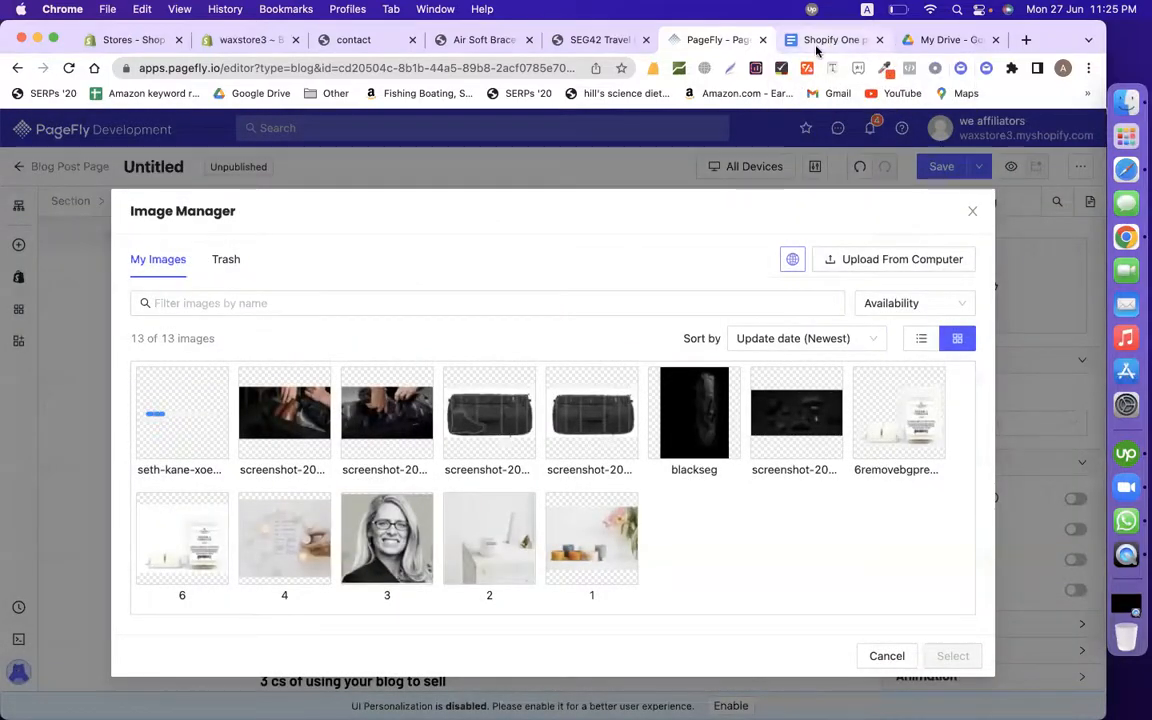
Step: Select the post's body paragraphs in the Google Docs blog draft
click(840, 40)
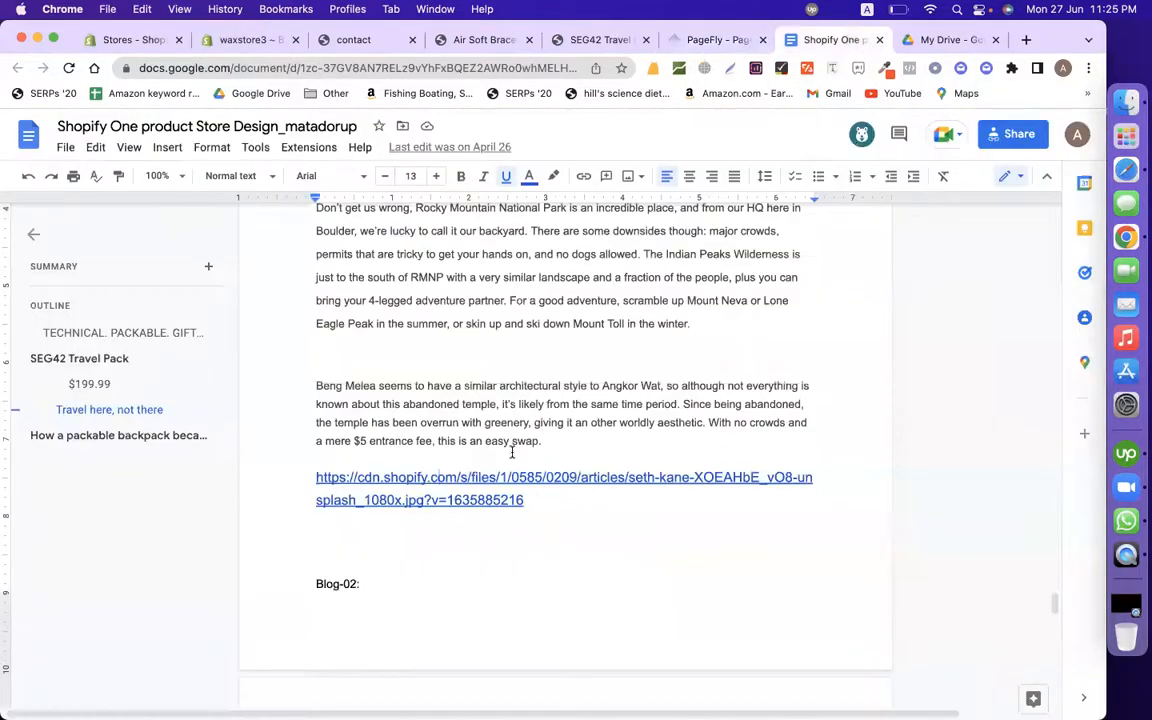
scroll(512, 452, up, 3)
drag(542, 612, 307, 364)
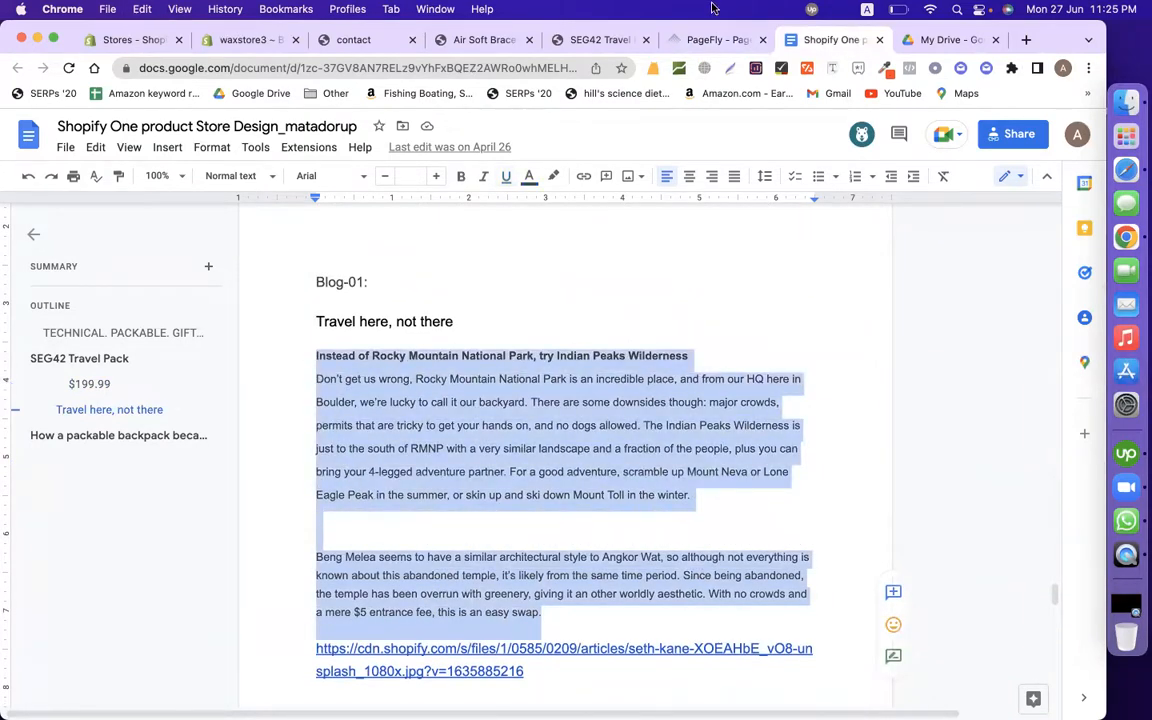
Step: Choose the imported seth-kane mountain image from the library as the post's image
click(705, 42)
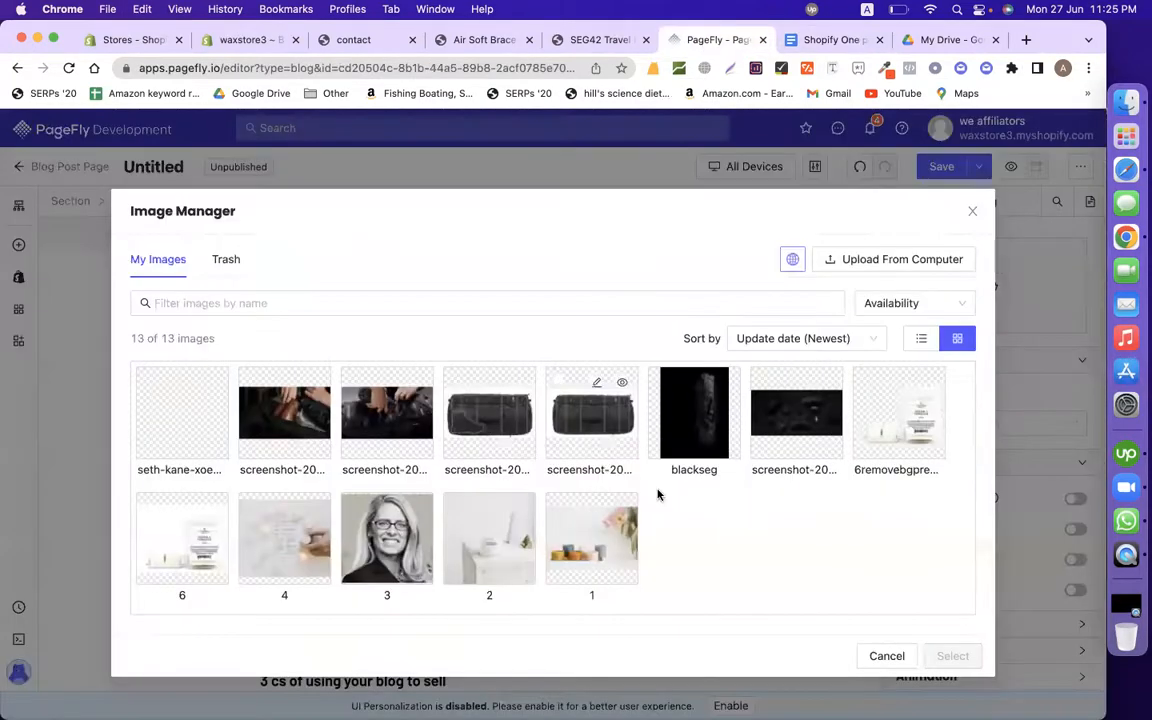
click(208, 426)
click(955, 656)
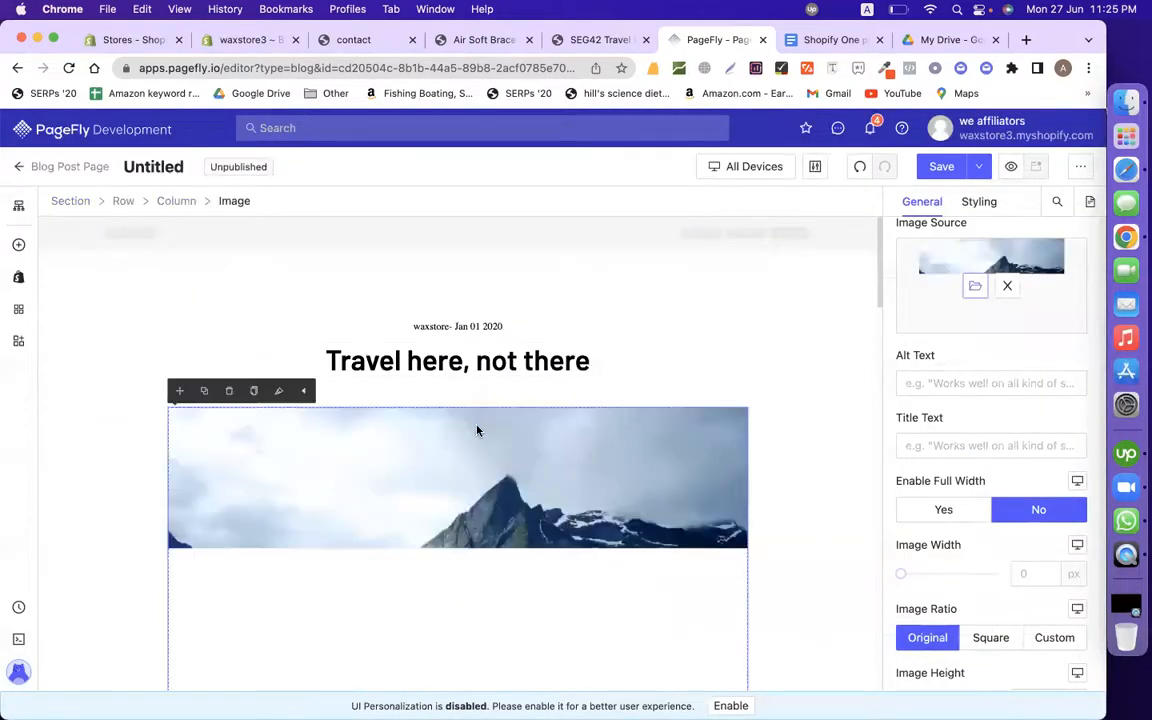
scroll(430, 450, down, 5)
Step: Delete the tea field photo, the tea cup photos row and the embedded YouTube video
click(379, 526)
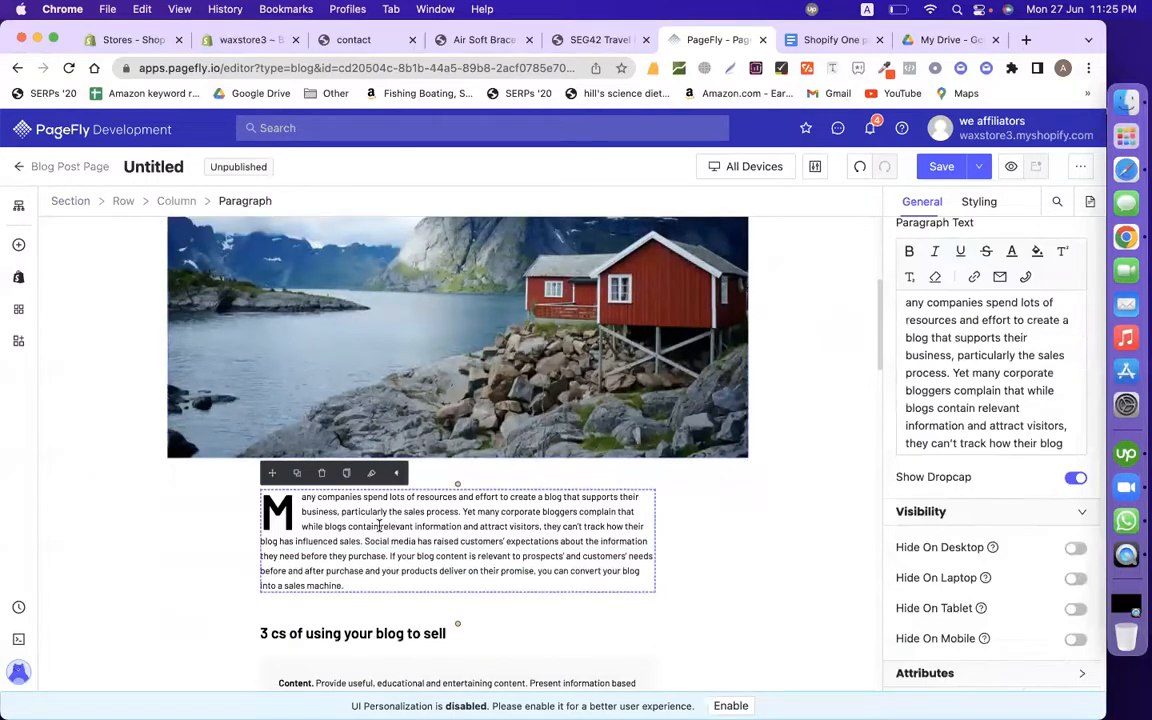
scroll(380, 560, down, 5)
scroll(315, 582, down, 20)
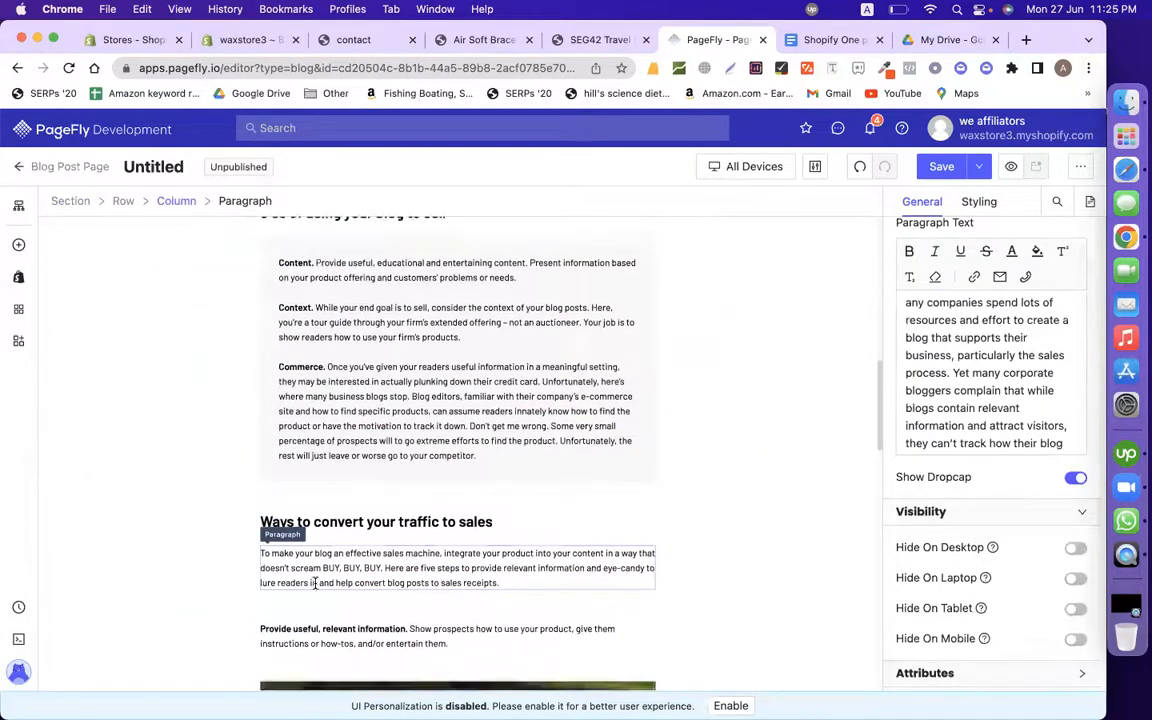
scroll(315, 587, up, 5)
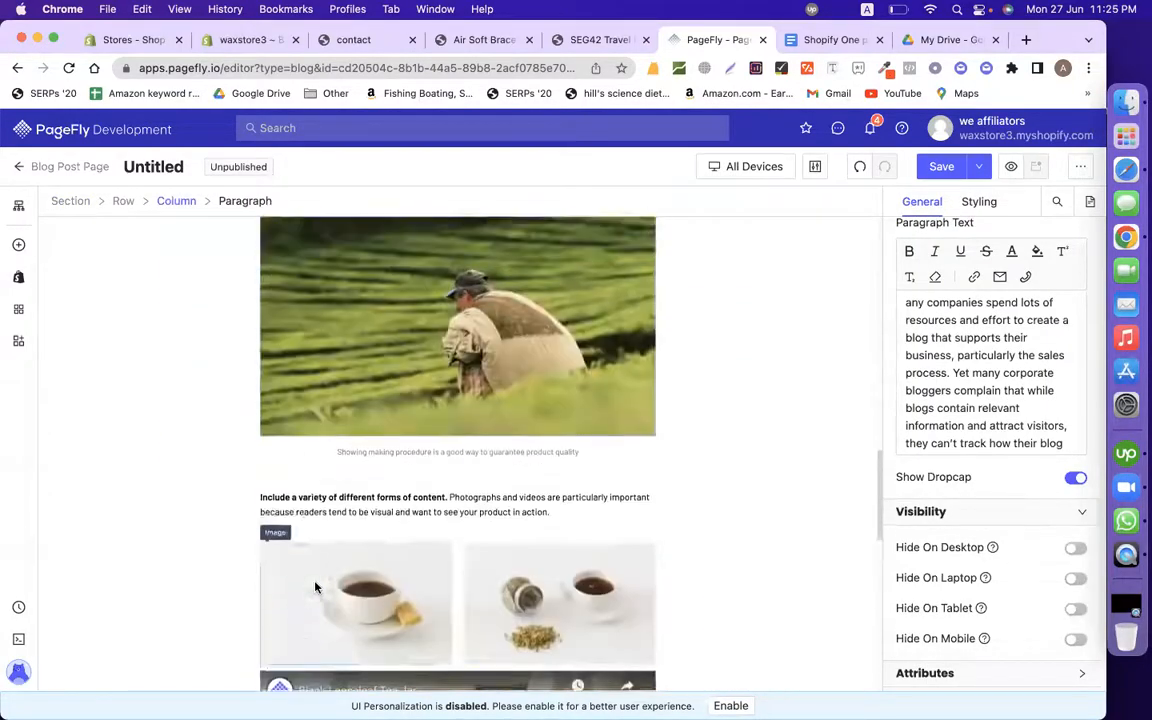
click(423, 478)
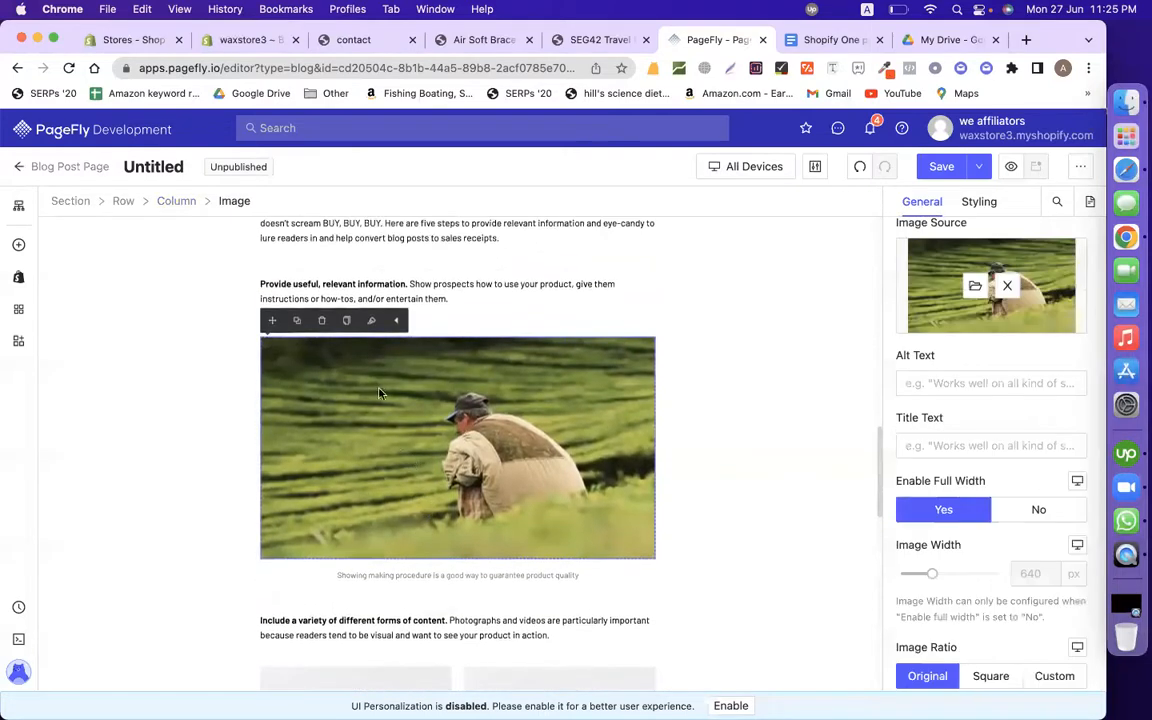
click(321, 320)
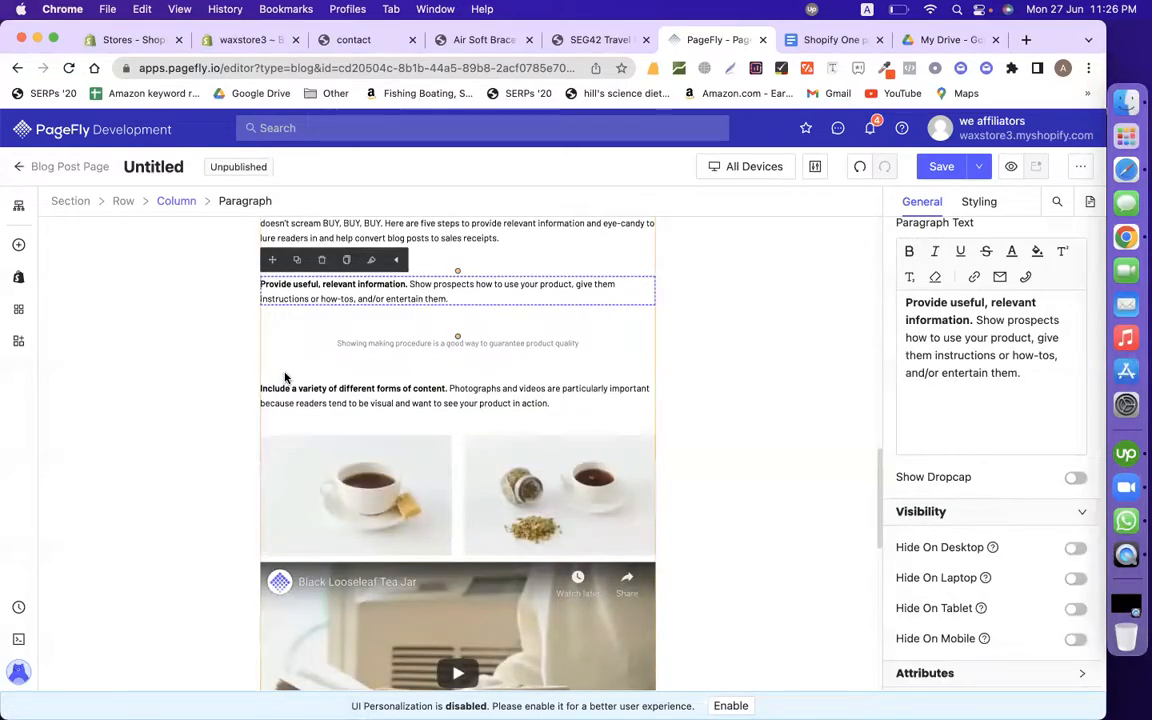
click(305, 445)
click(320, 412)
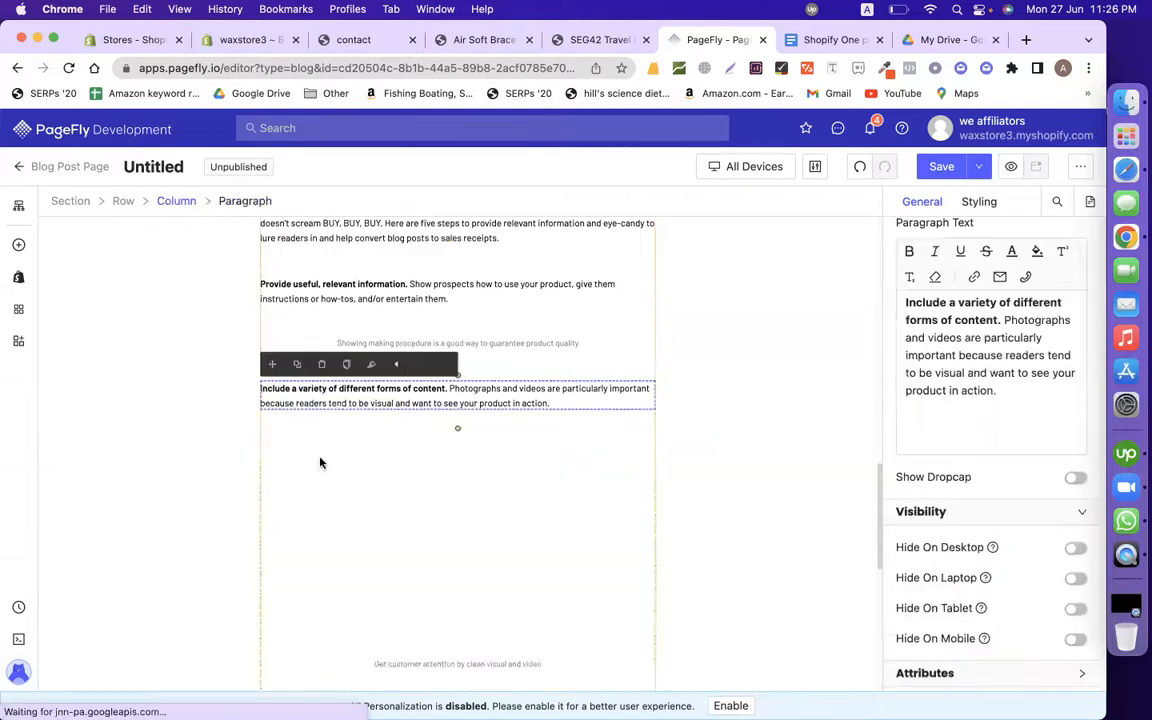
click(323, 445)
click(323, 419)
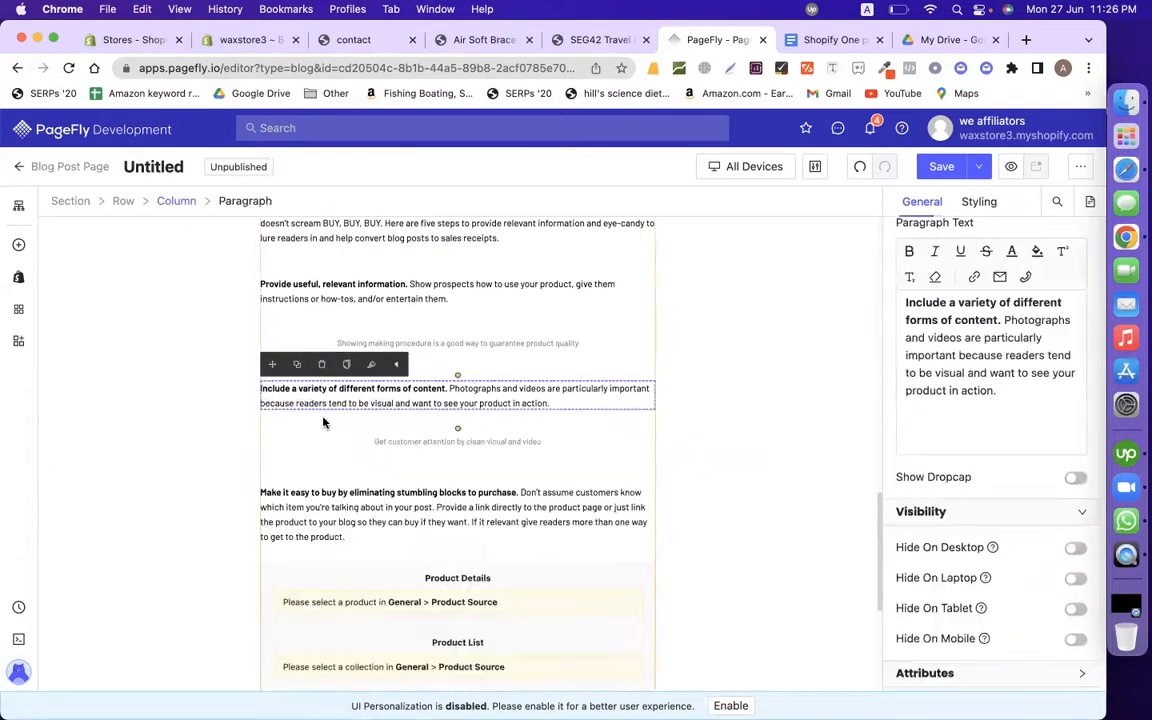
Step: Delete the Product Details and Product List blocks plus the 'Make it easy to buy' and Article credit paragraphs
scroll(352, 515, down, 3)
scroll(352, 515, up, 3)
scroll(340, 480, down, 2)
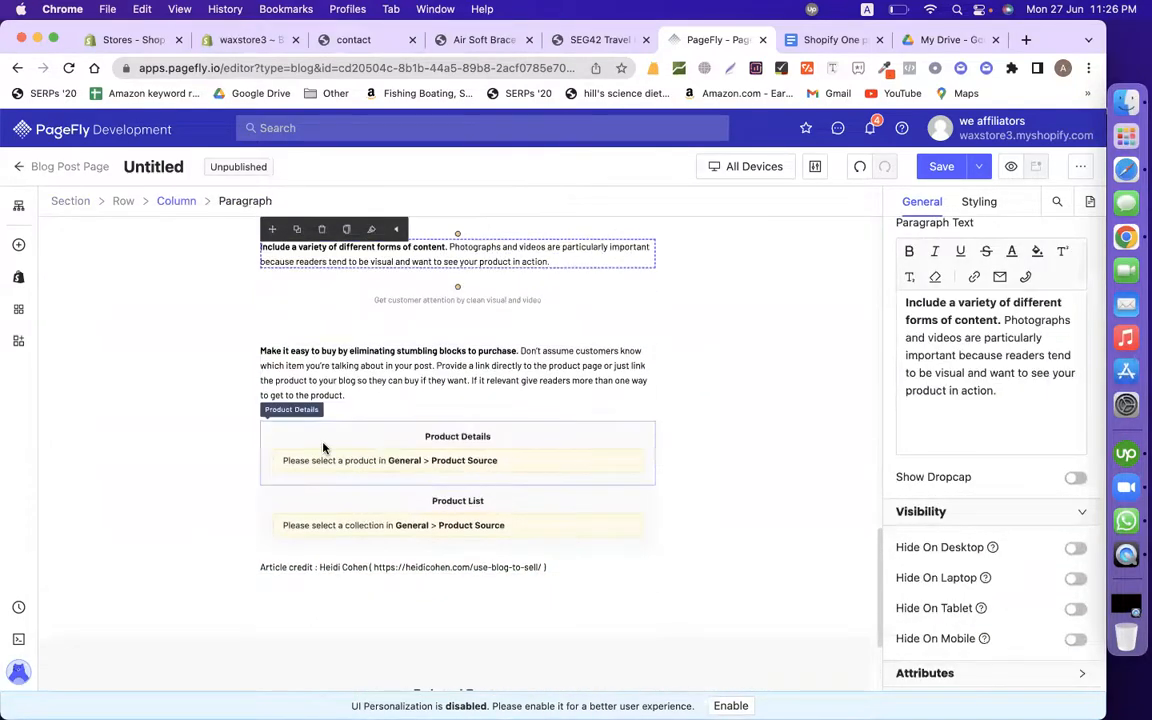
click(321, 445)
click(321, 404)
click(309, 477)
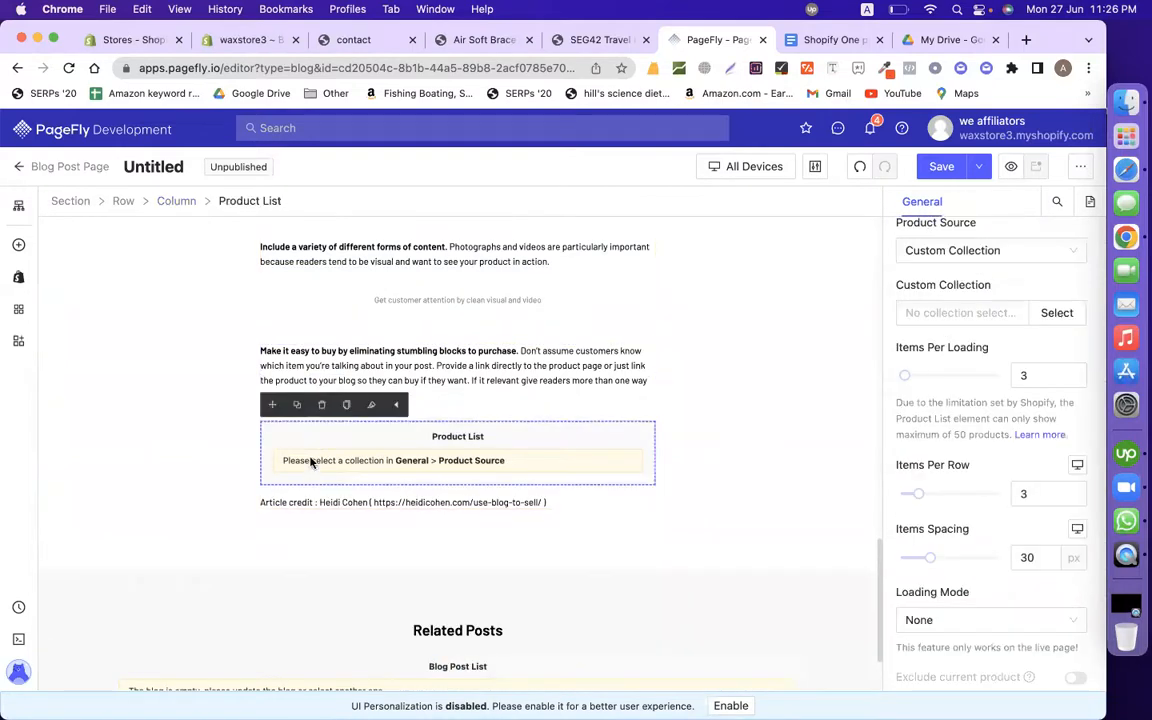
click(321, 404)
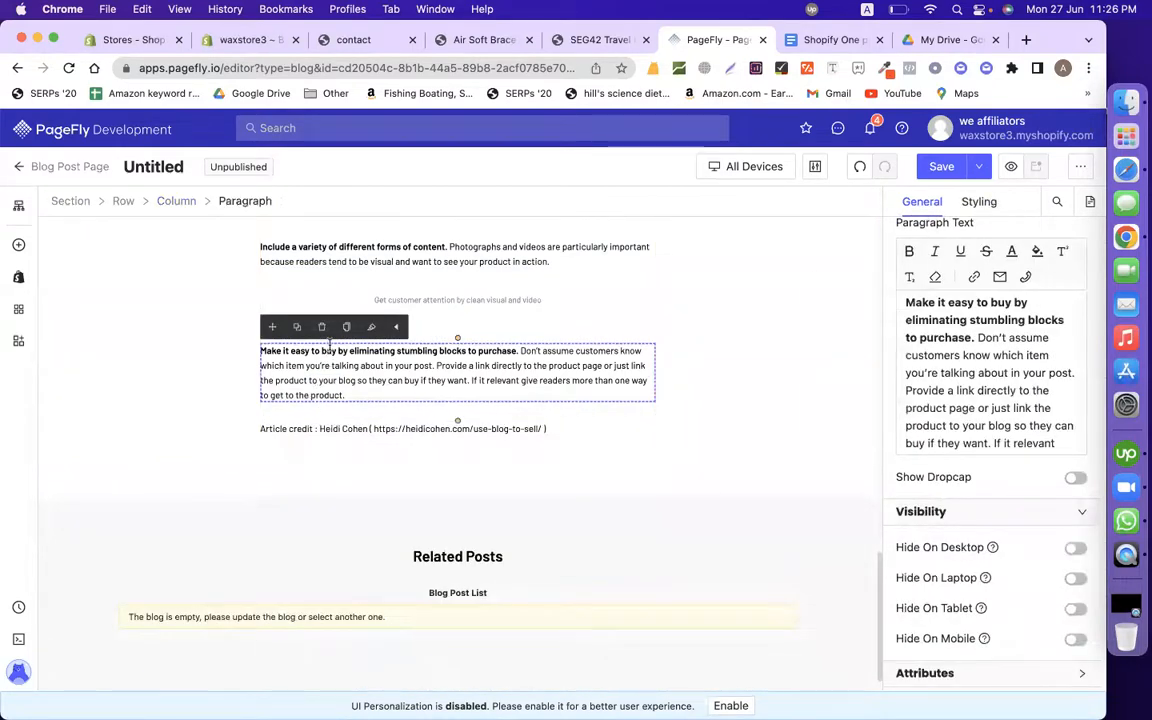
click(321, 326)
click(297, 396)
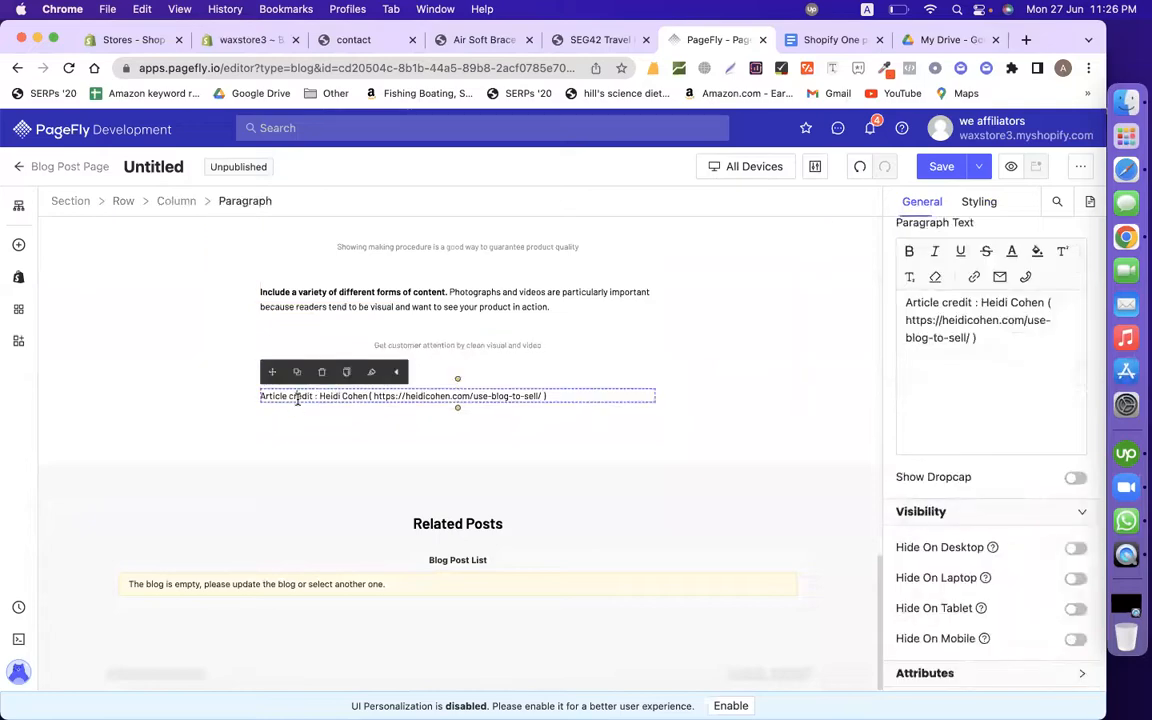
click(321, 372)
Step: Replace the drop-cap opening paragraph's text with the pasted Rocky Mountain text
scroll(318, 378, up, 4)
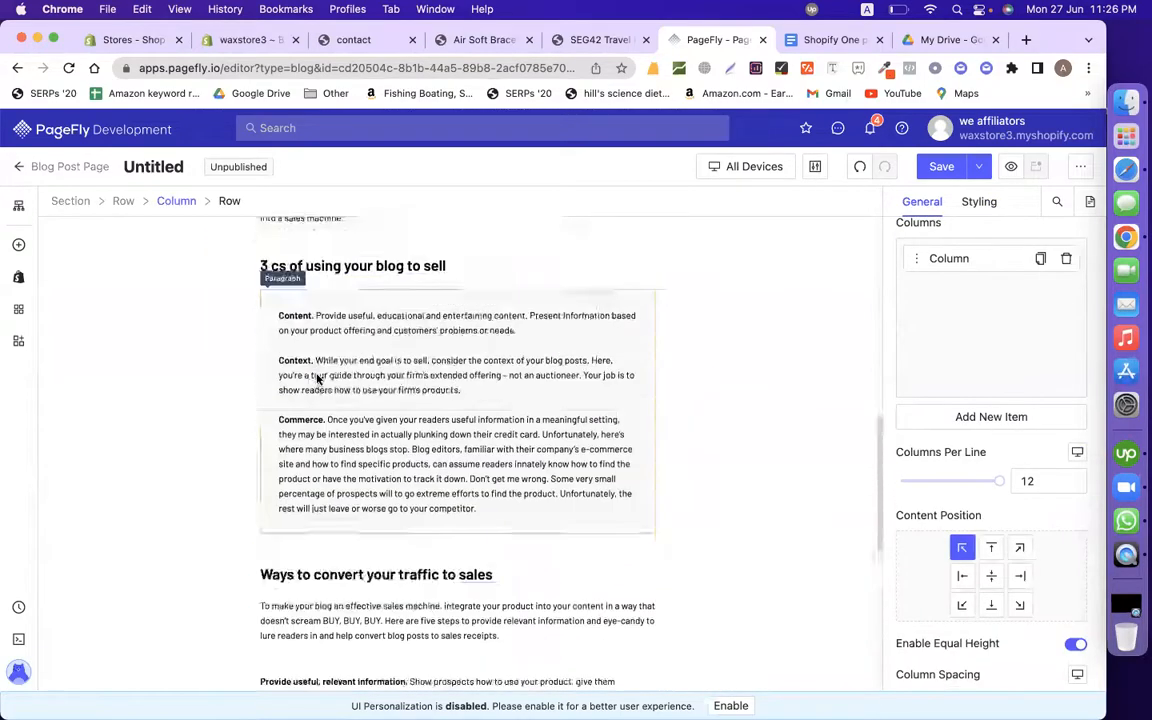
scroll(318, 378, up, 5)
scroll(284, 367, down, 2)
click(329, 503)
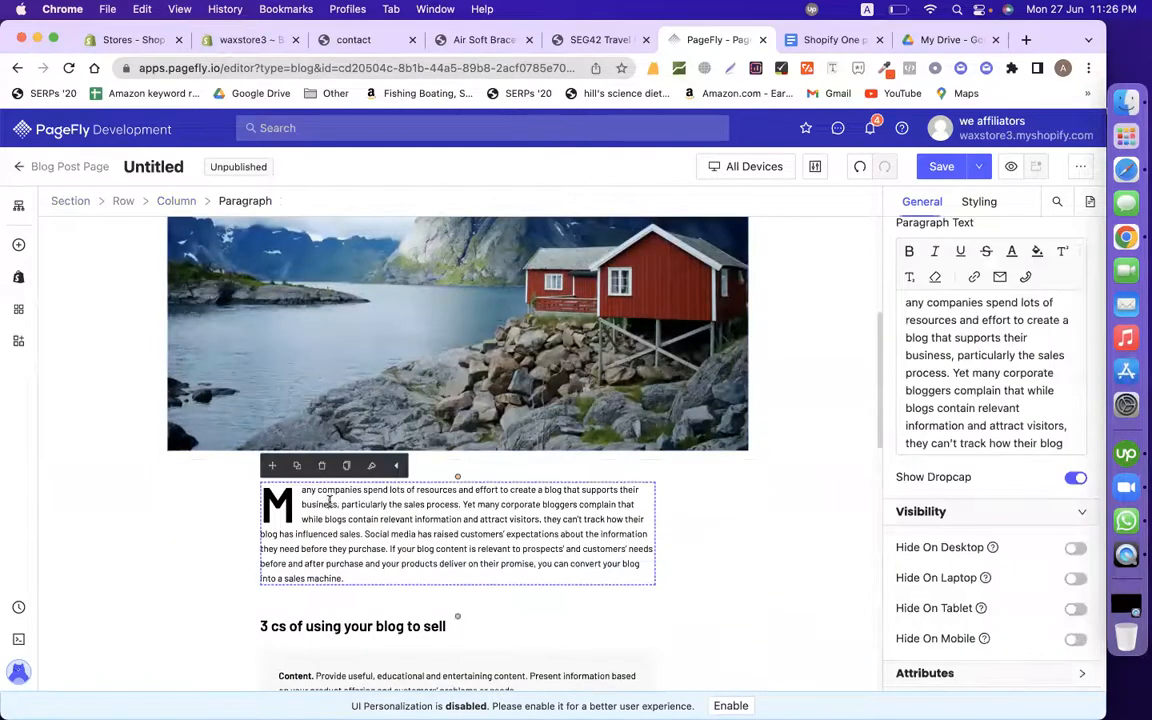
key(super+a)
text(Instead of Rocky Mountain National Park, try Indian Peaks WildernessDon't get us wrong, Rocky Mountain National Park is an incredible place, and from our HQ here in Boulder, we're lucky to call it our backyard. There are some downsides though: major crowds, permits that are tricky to get your hands on, and no dogs allowed. The Indian Peaks Wilderness is just to the south of RMNP with a very similar landscape and a fraction of the people, plus you can bring your 4-legged adventure partner. For a good adventure, scramble up Mount Neva or Lone Eagle Peak in the summer, or skin up and ski down Mount Toll in the winter. Beng Melea seems to have a similar architectural style to Angkor Wat, so although not everything is known about this abandoned temple, it's likely from the same time period. Since being abandoned, the temple has been overrun with greenery, giving it an other worldly aesthetic. With no crowds and a mere $5 entrance fee, this is an easy swap.)
click(379, 593)
click(452, 592)
click(689, 578)
click(623, 521)
scroll(474, 506, down, 3)
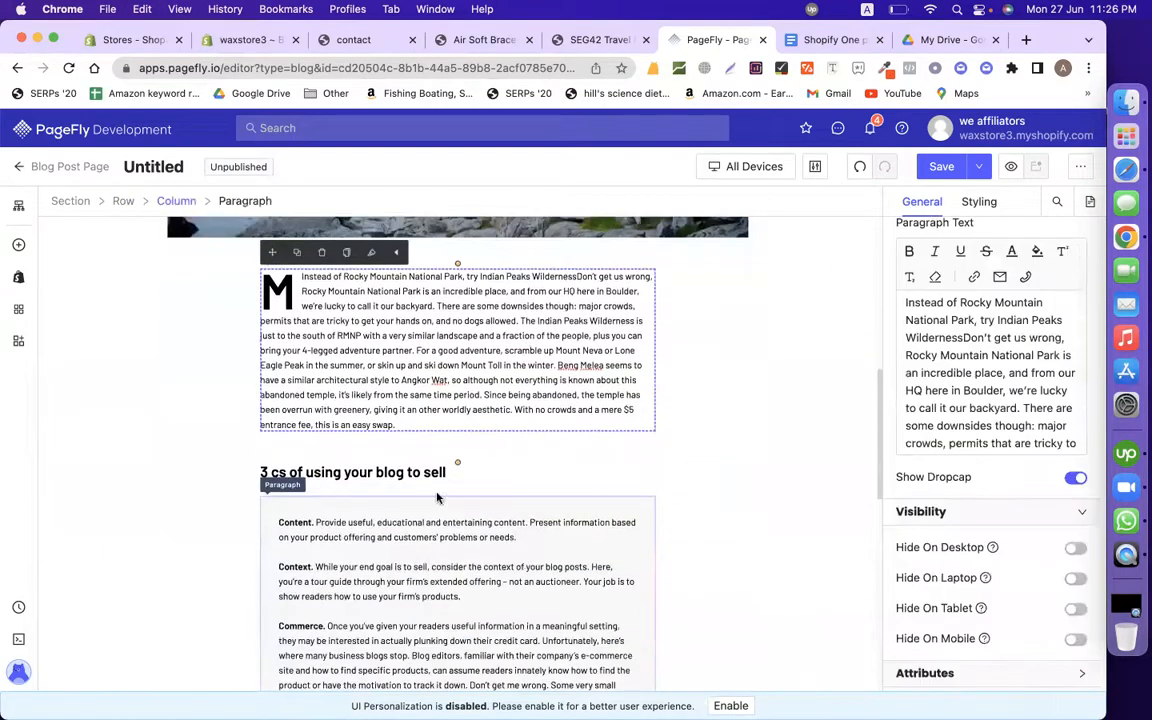
click(416, 462)
scroll(385, 655, up, 6)
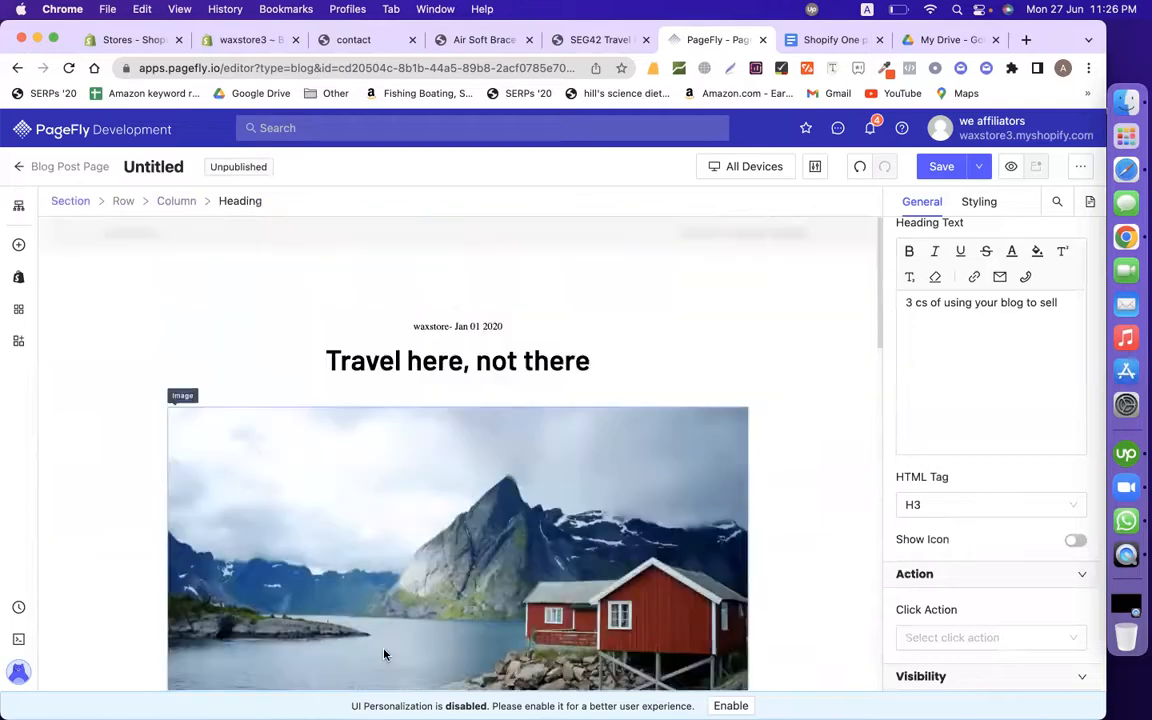
Step: Save the page and select its Untitled page title field
click(940, 167)
click(448, 410)
double_click(448, 410)
click(815, 40)
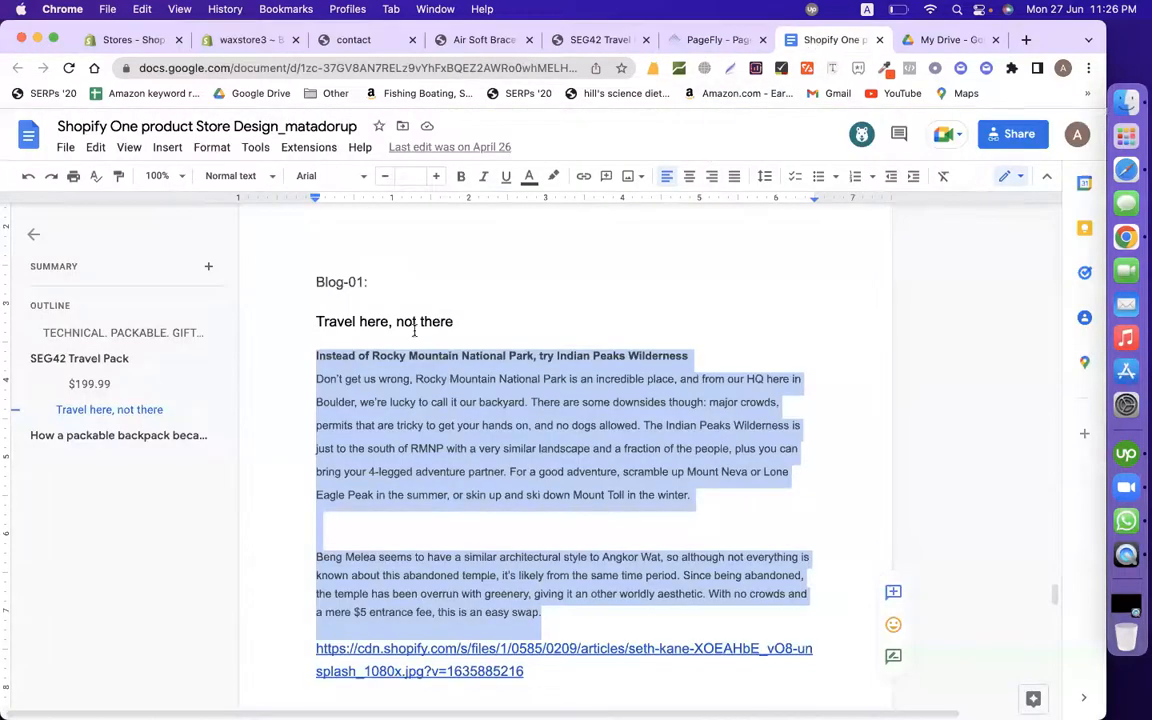
Step: Copy 'Travel here, not there' from the draft and save it as the page title
drag(481, 312, 209, 317)
click(315, 314)
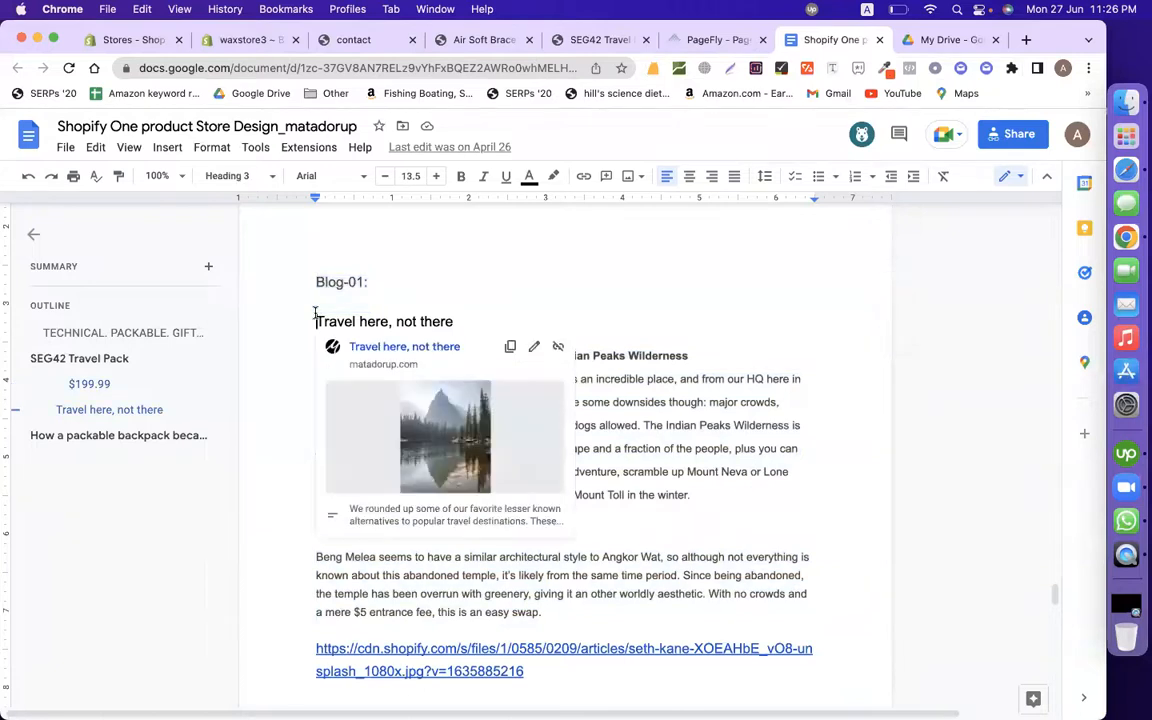
key(shift+End)
key(super+c)
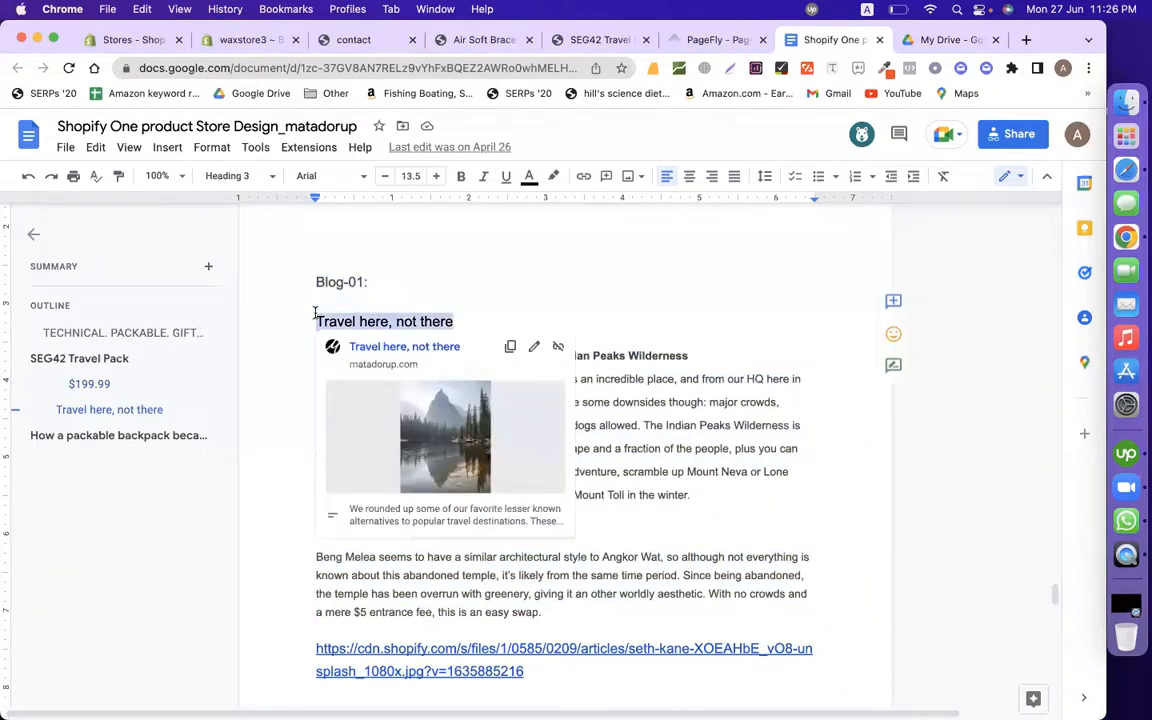
click(720, 41)
key(super+v)
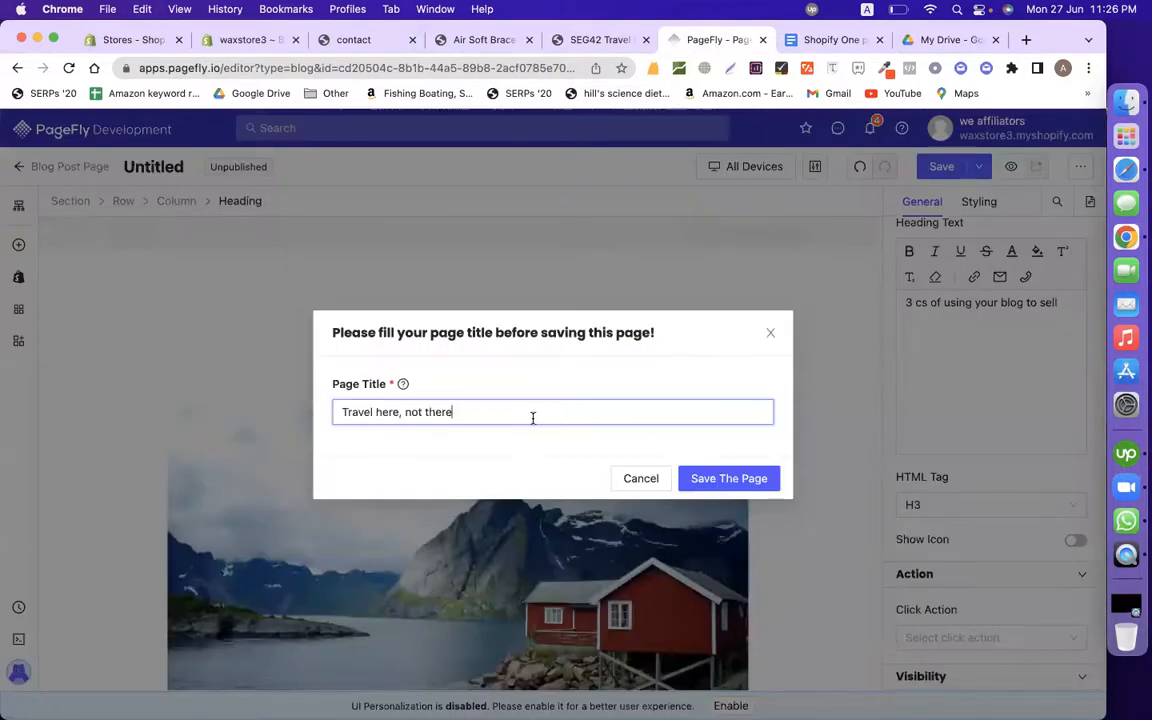
click(728, 478)
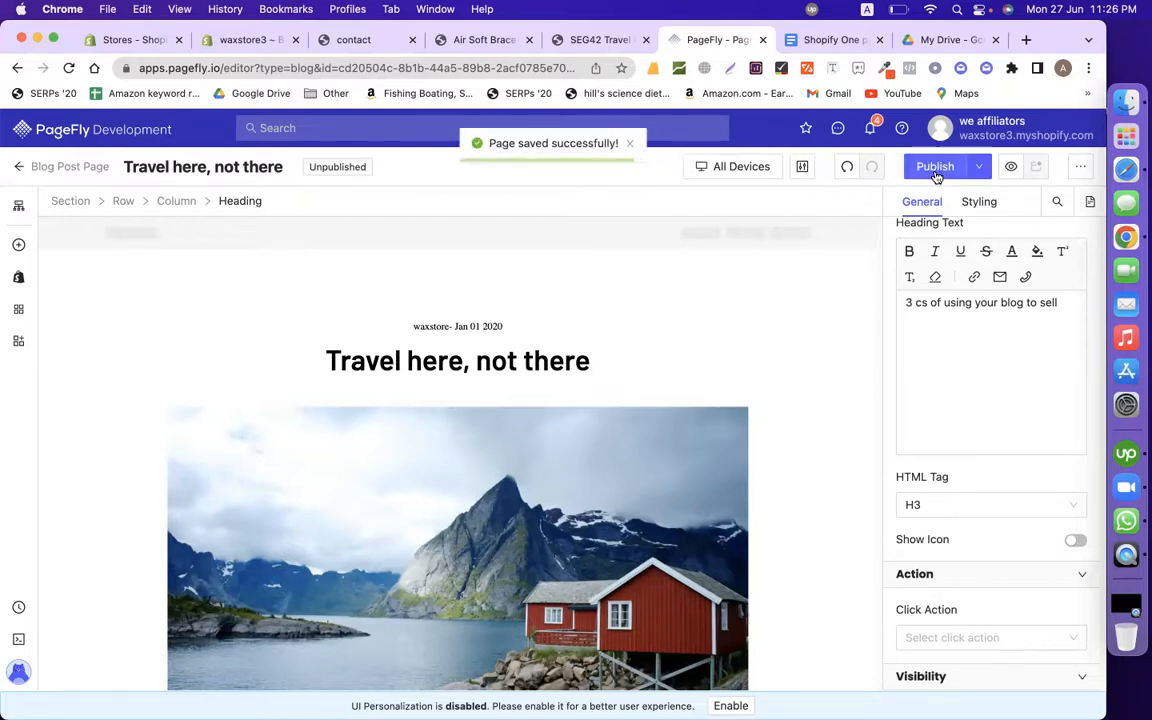
Step: Publish the saved page to the News blog
click(935, 175)
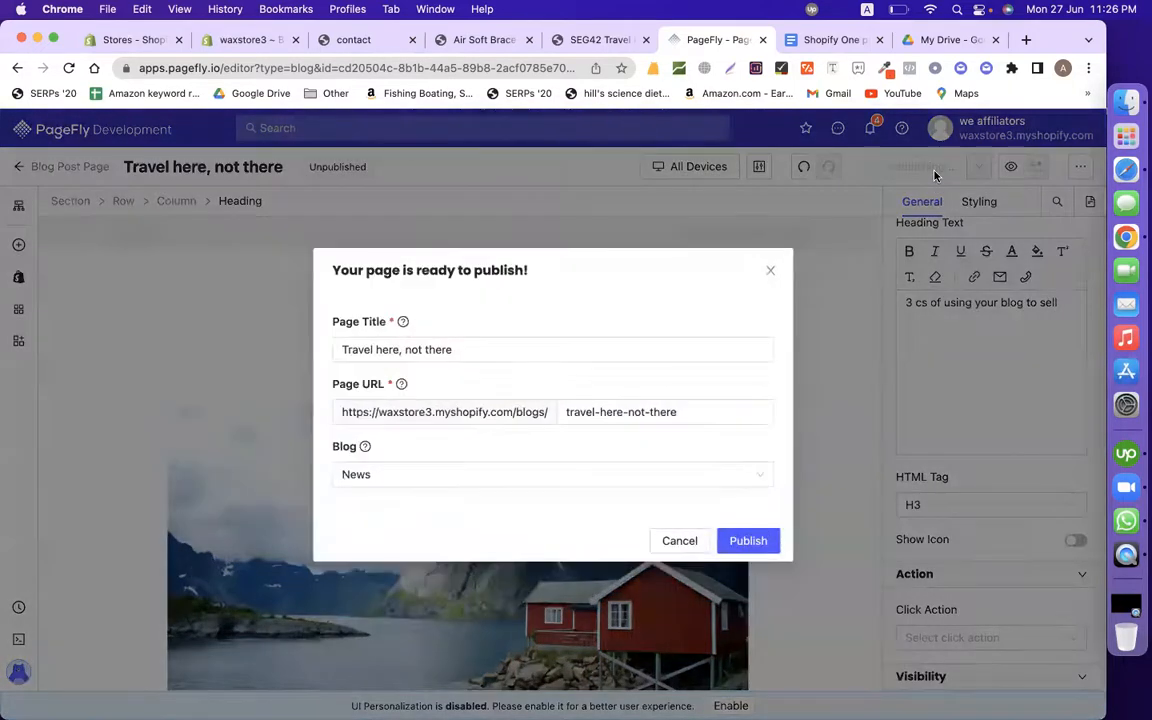
click(403, 474)
click(400, 506)
click(764, 549)
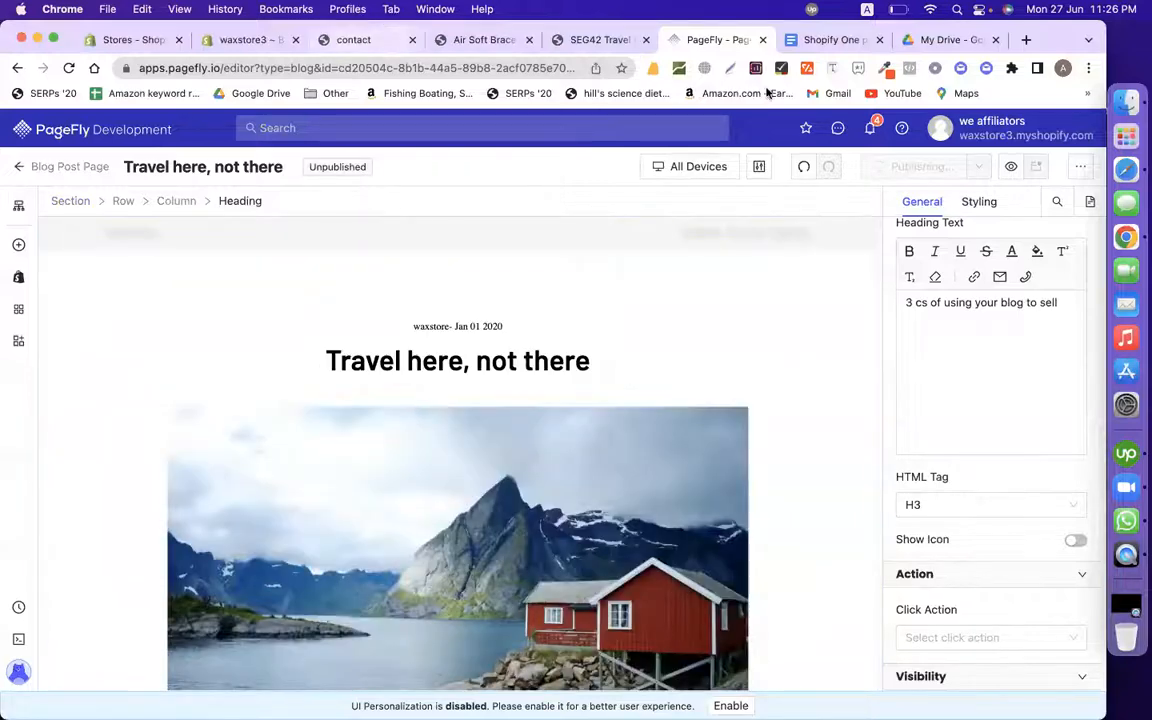
click(835, 39)
Step: Scroll through the store design document down to its end
scroll(673, 343, up, 5)
scroll(673, 343, up, 15)
scroll(673, 343, up, 10)
scroll(673, 343, down, 3)
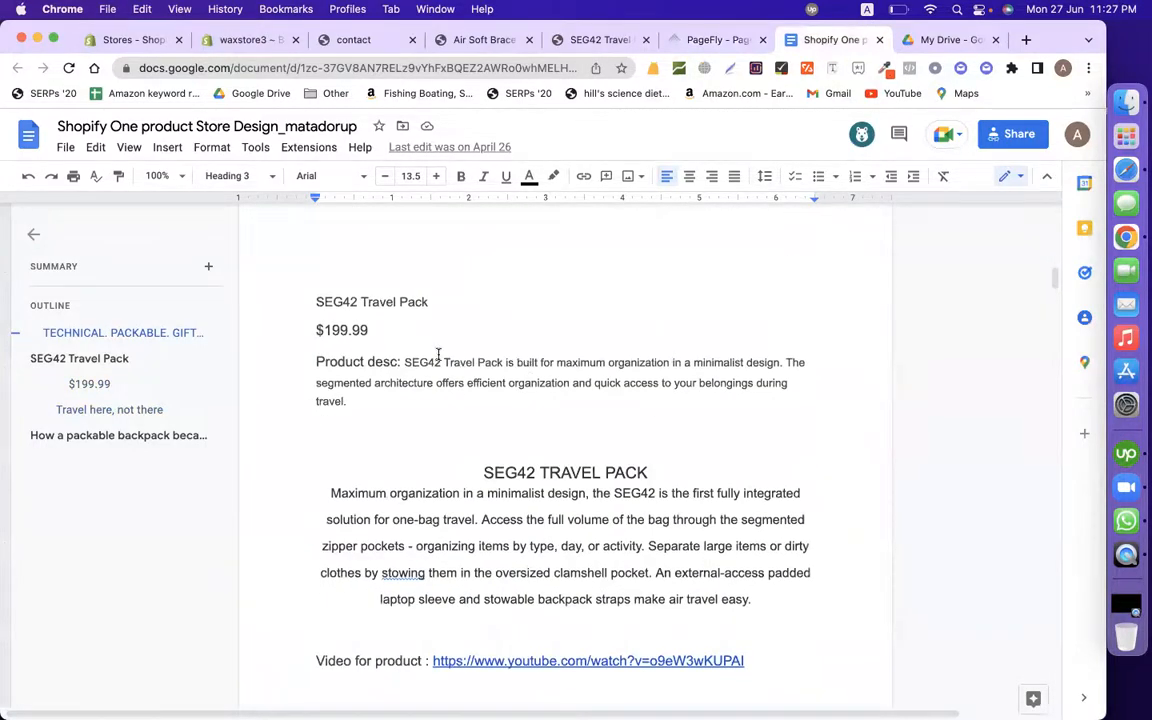
scroll(438, 355, down, 20)
scroll(438, 355, down, 20)
scroll(438, 355, down, 20)
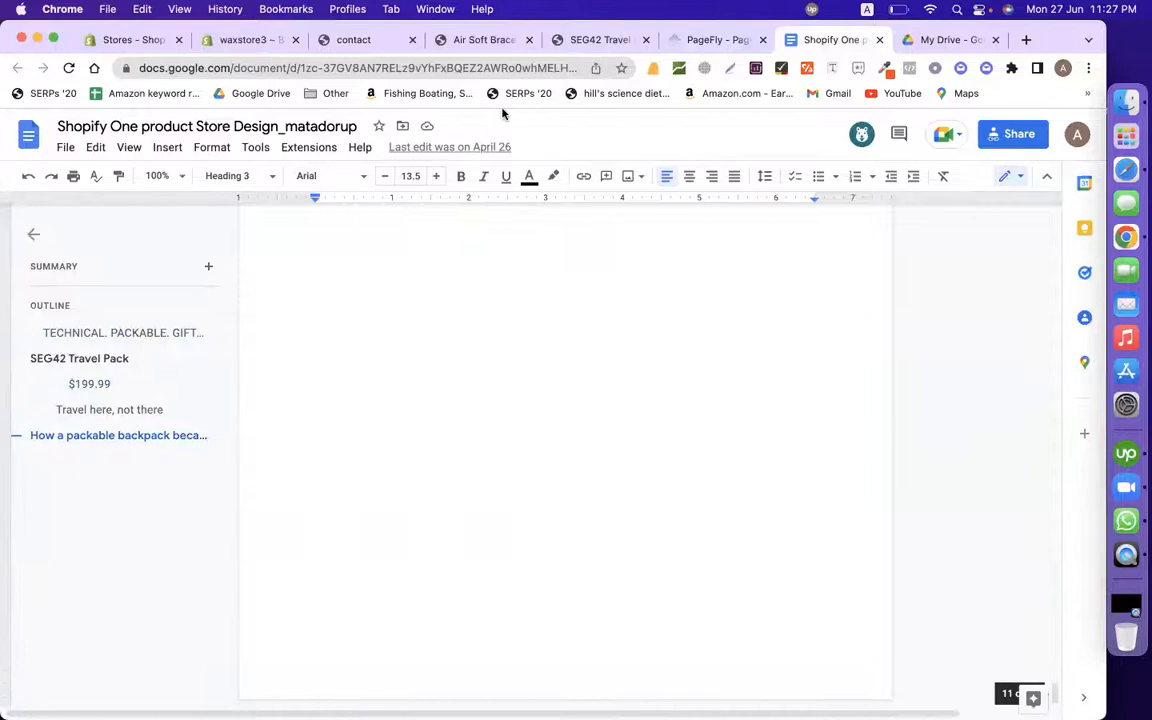
Step: Open a window for a different Chrome profile from the profile menu
click(458, 68)
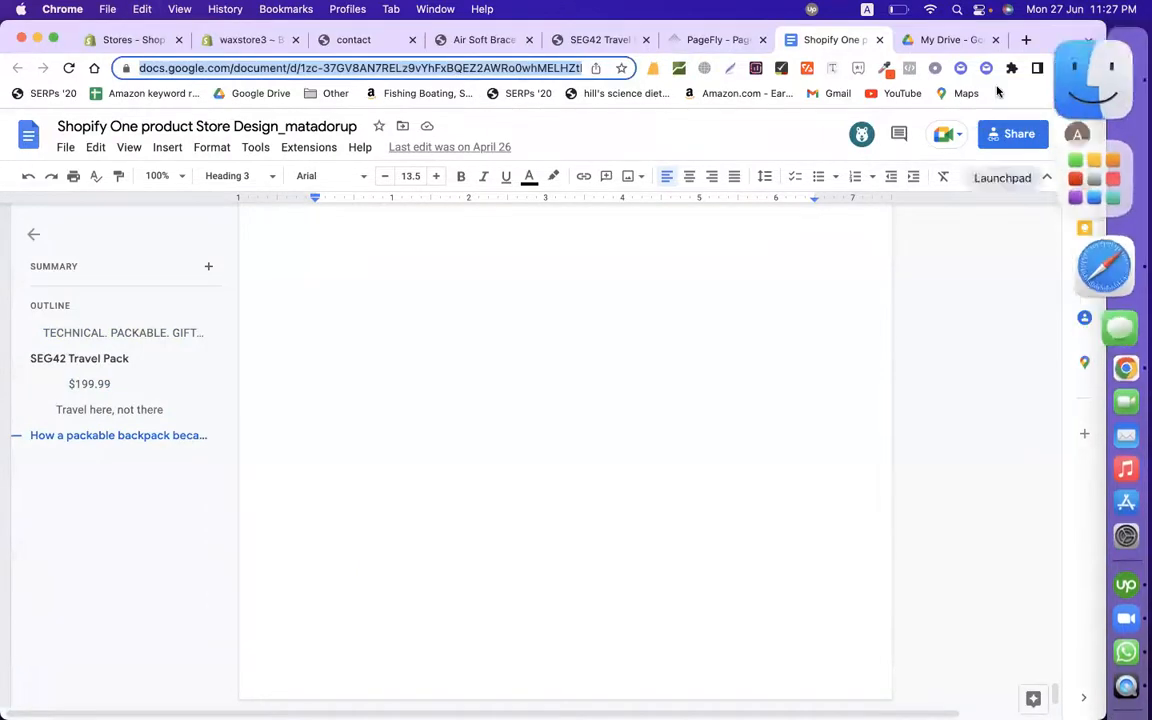
click(1063, 68)
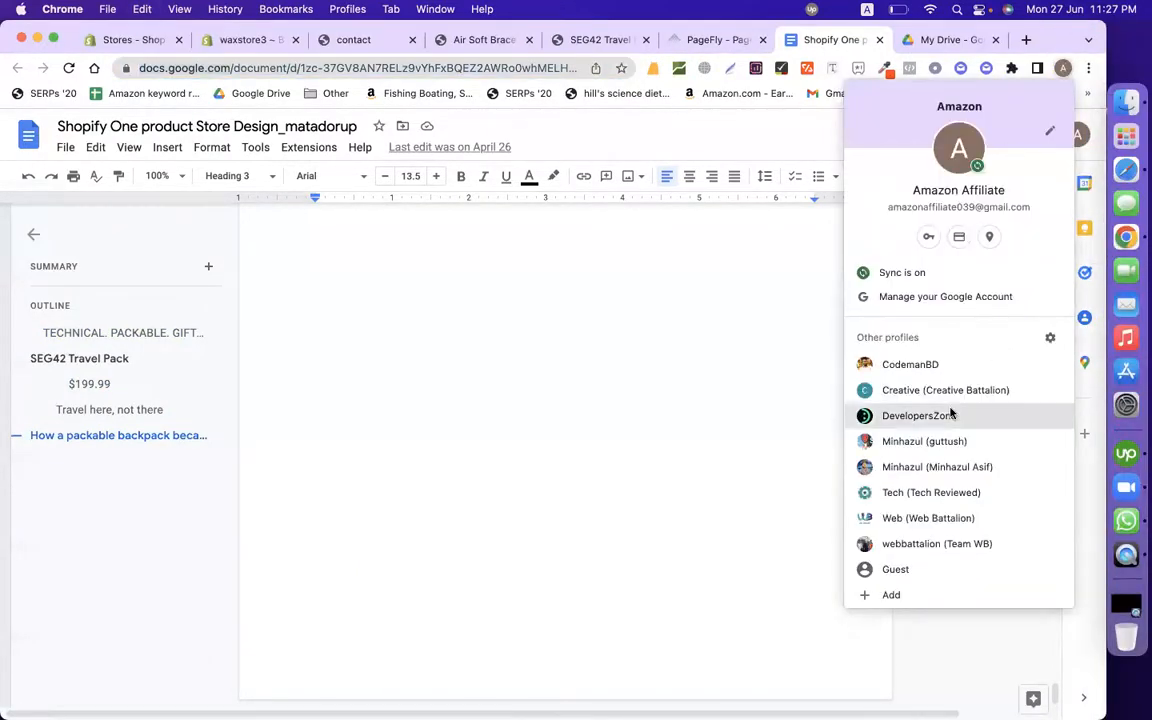
click(863, 466)
Step: Restore the previous tabs and submit the account e-mail and password on Google sign-in
click(549, 72)
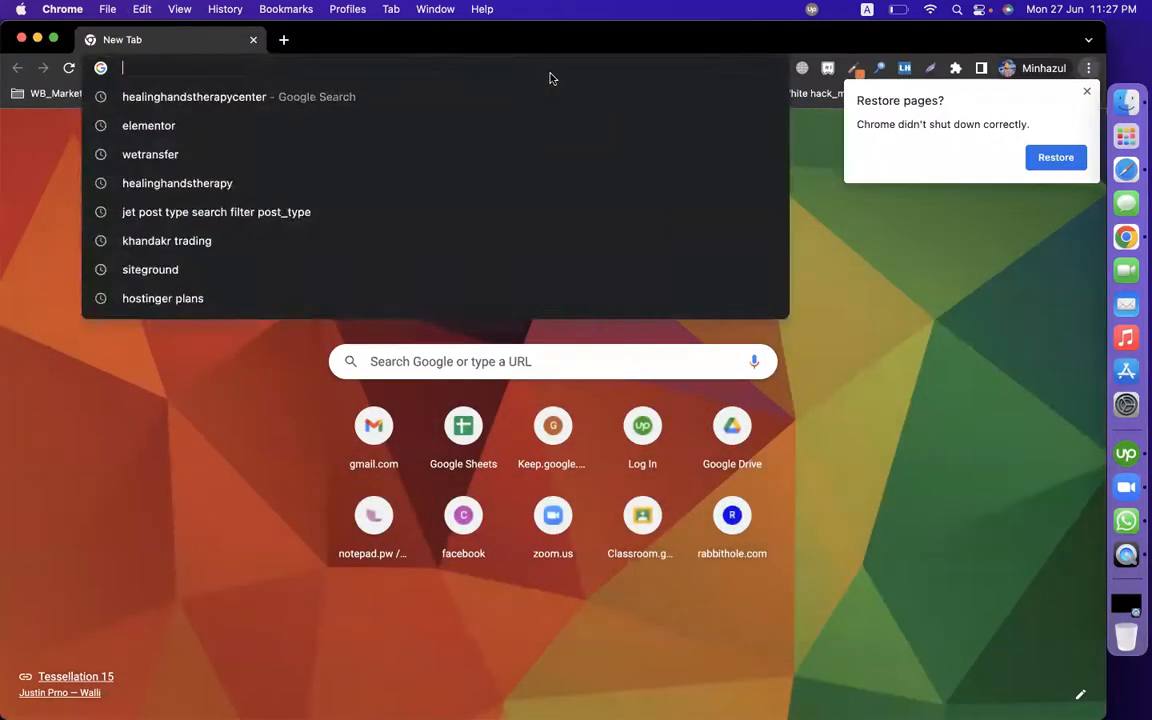
click(1050, 157)
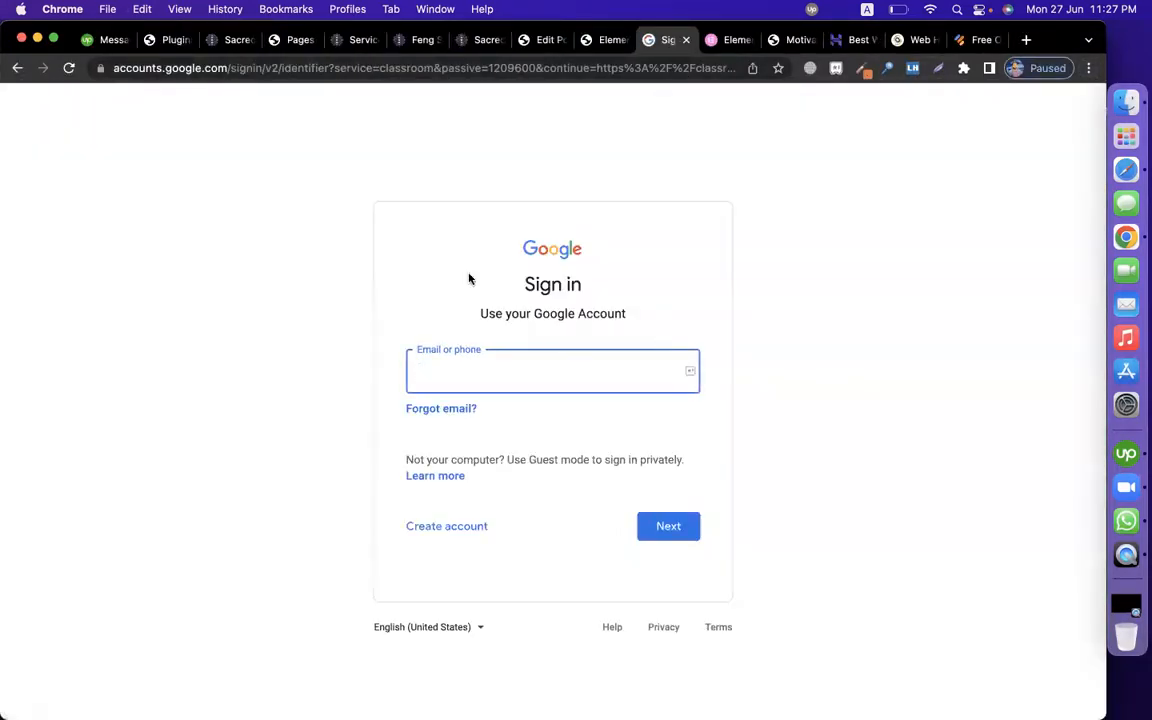
click(226, 263)
click(488, 375)
key(Return)
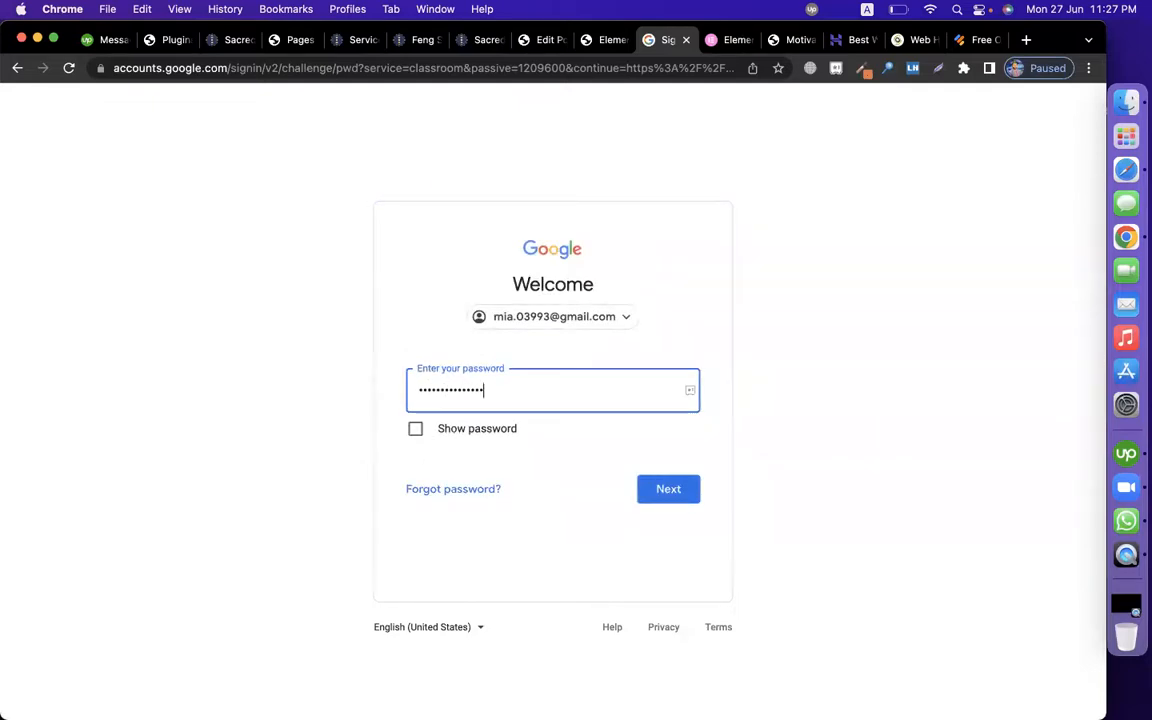
key(Return)
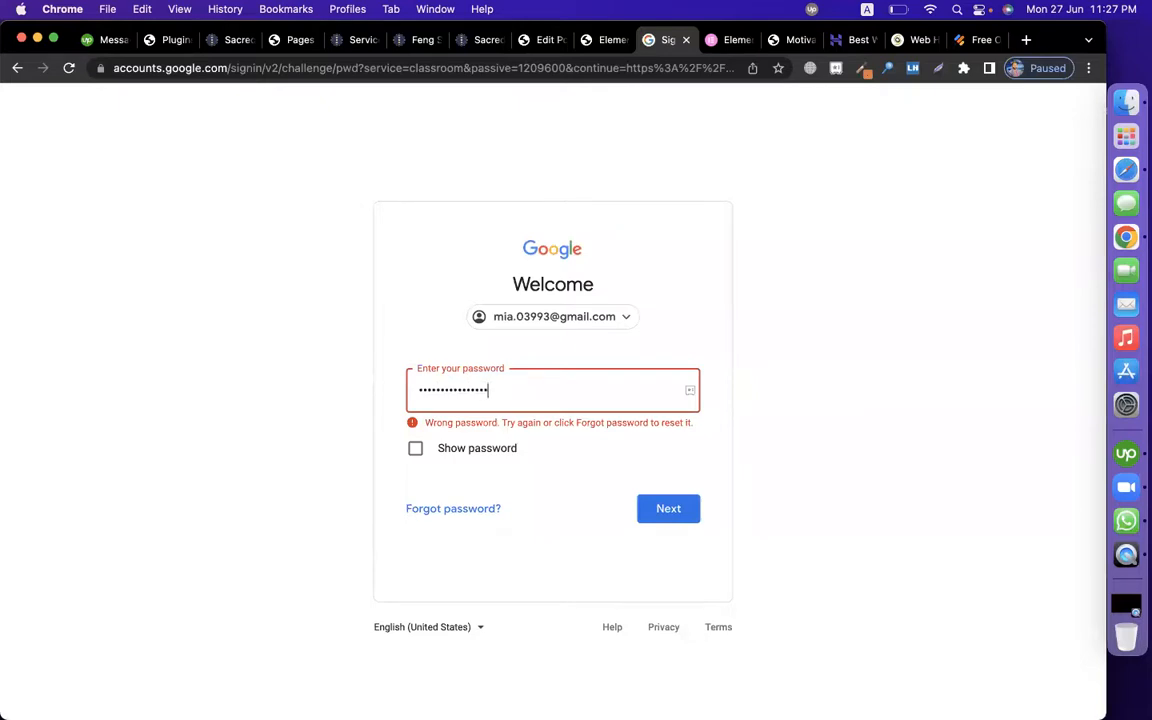
key(Return)
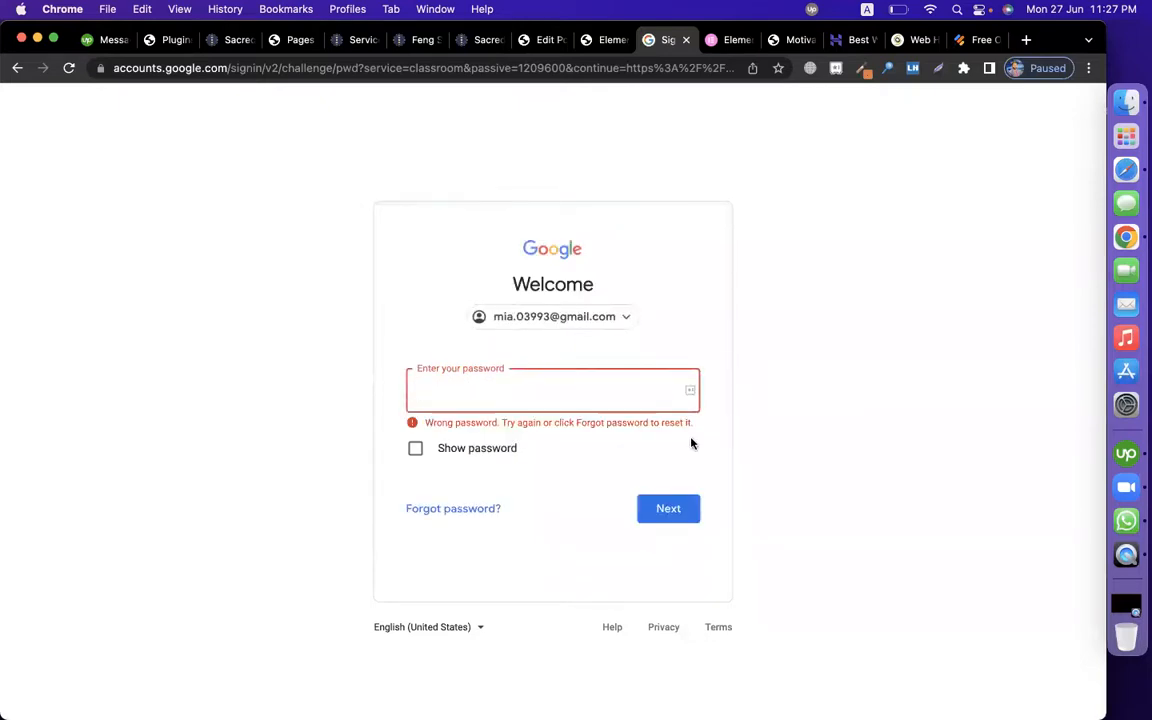
Step: Re-enter the account e-mail and password to reach the CMBD-123 Classwork page
click(941, 208)
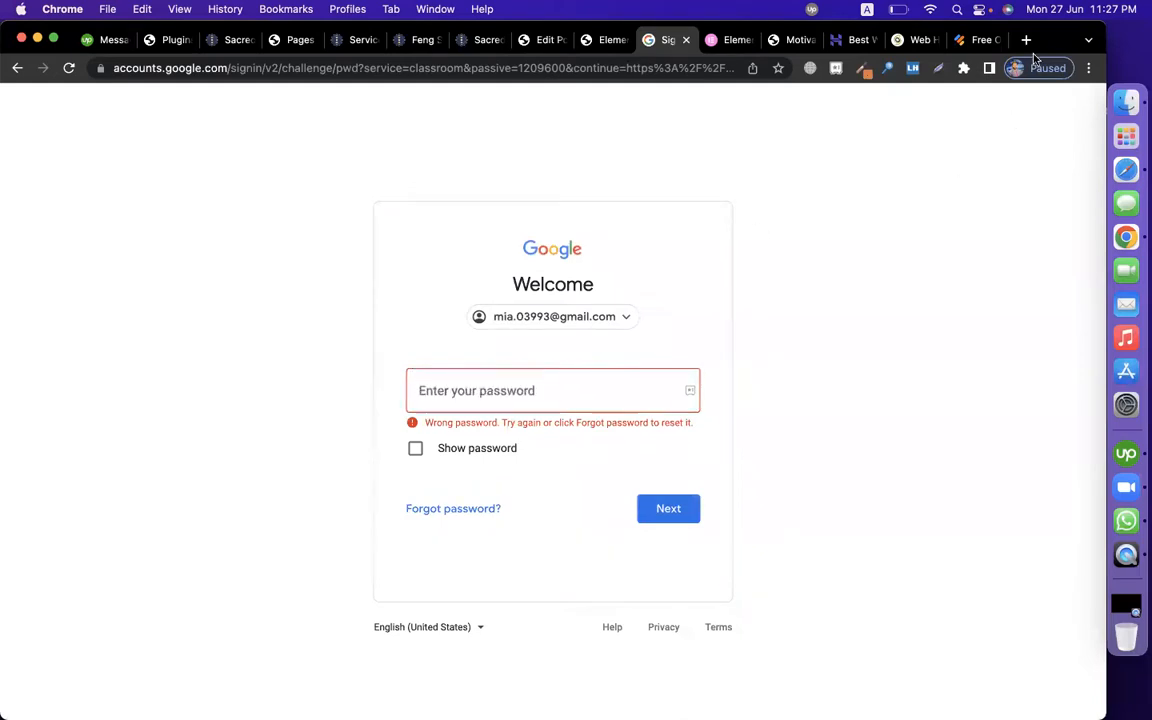
click(555, 318)
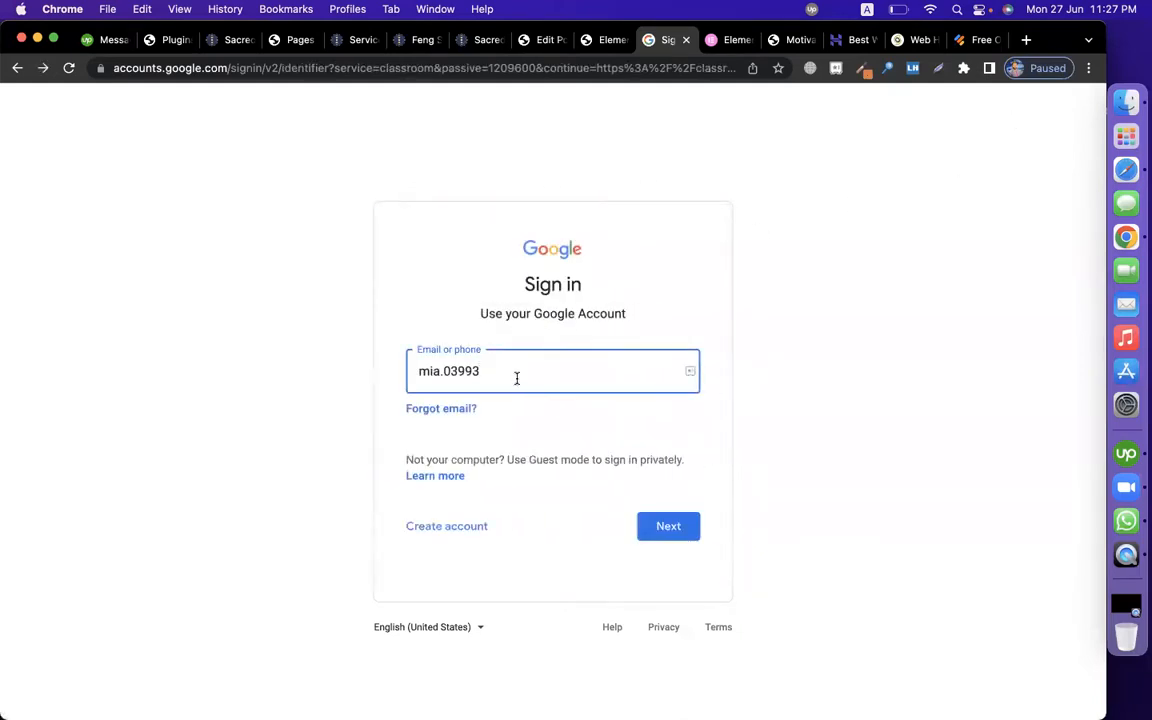
key(Return)
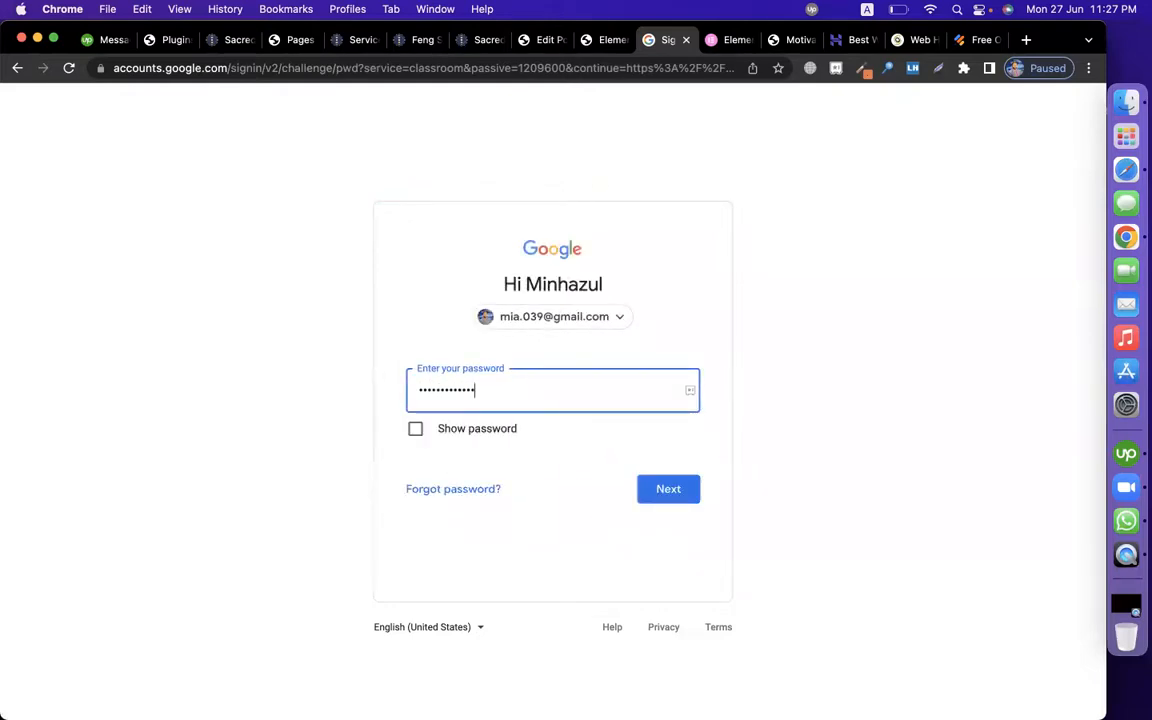
text(•)
key(Return)
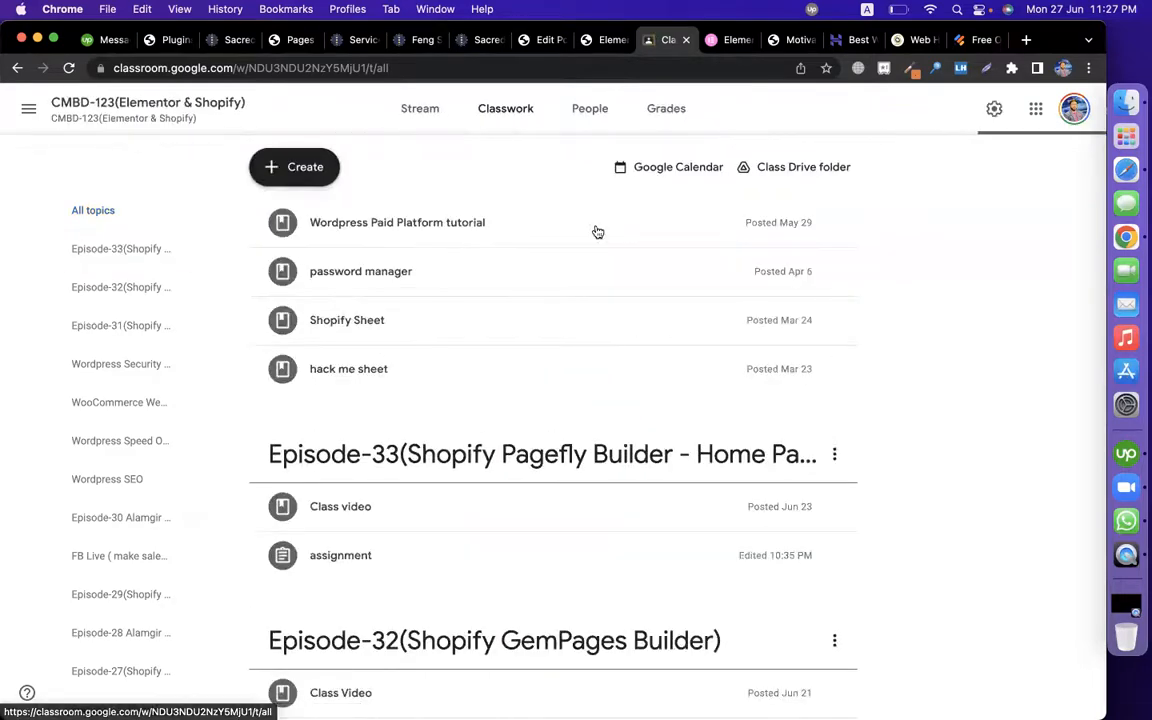
Step: Look through the Create list and Episode-33 topic options without changing anything
click(321, 166)
click(861, 461)
click(834, 454)
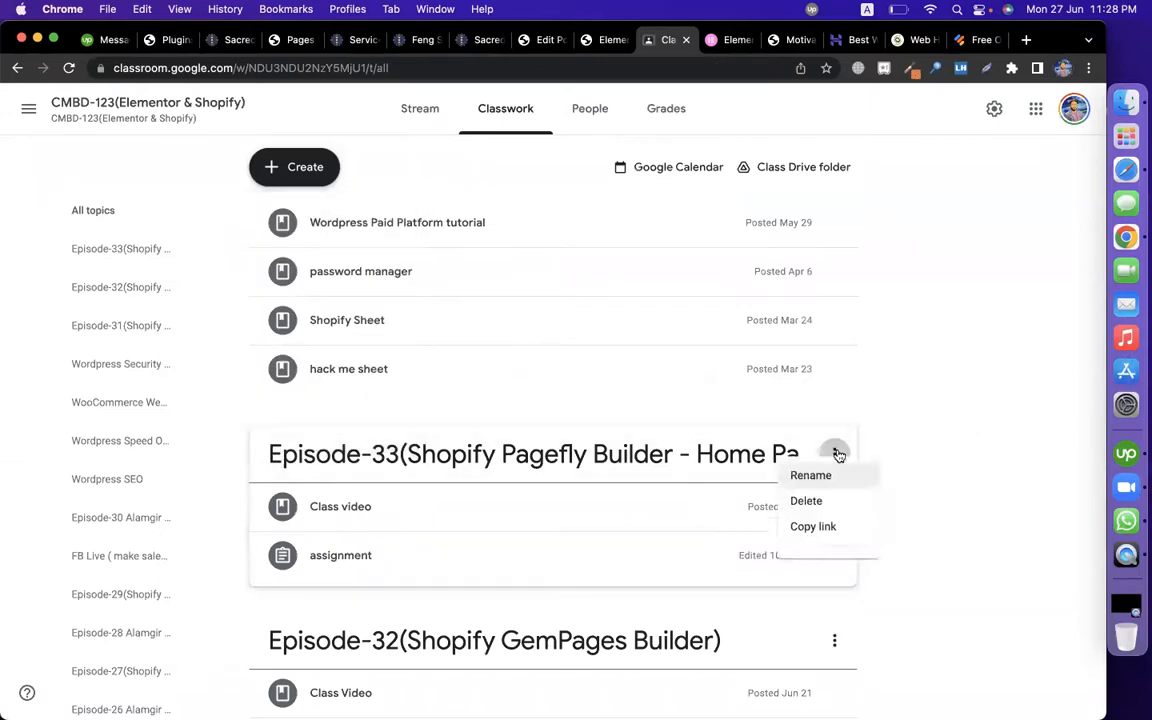
click(805, 486)
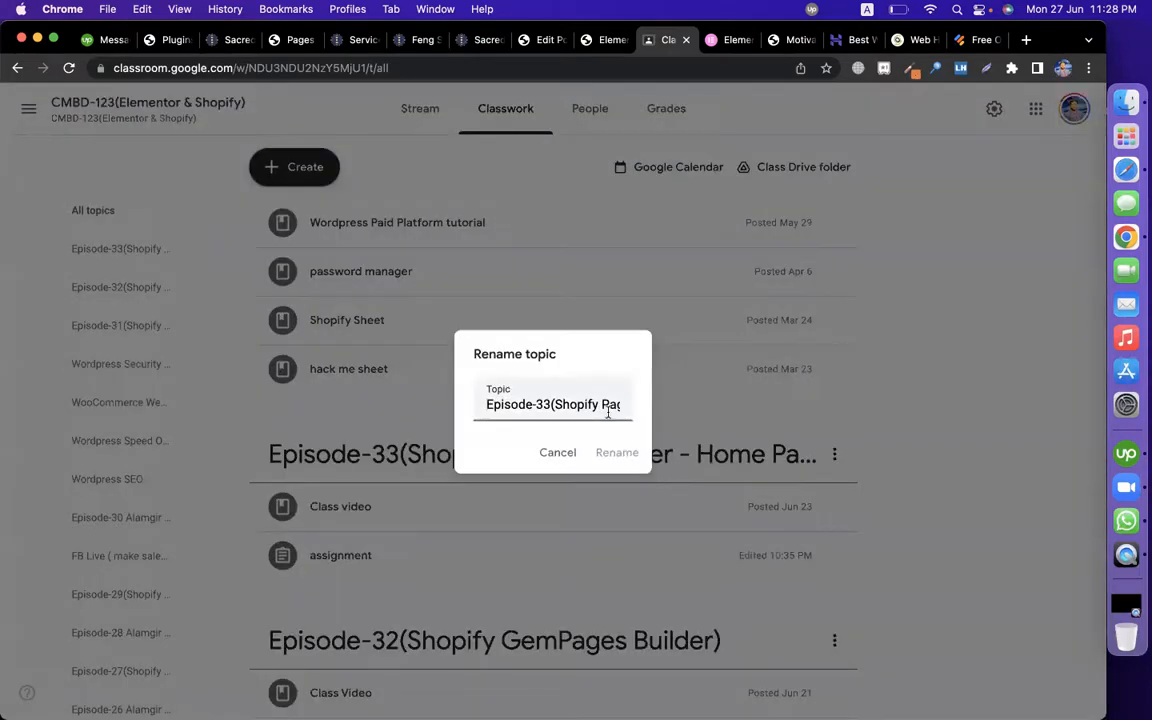
click(555, 452)
Step: Add topic Episode-34 Shopify Pagefly Builder - Product Page & Landing Page Design
click(300, 167)
click(322, 423)
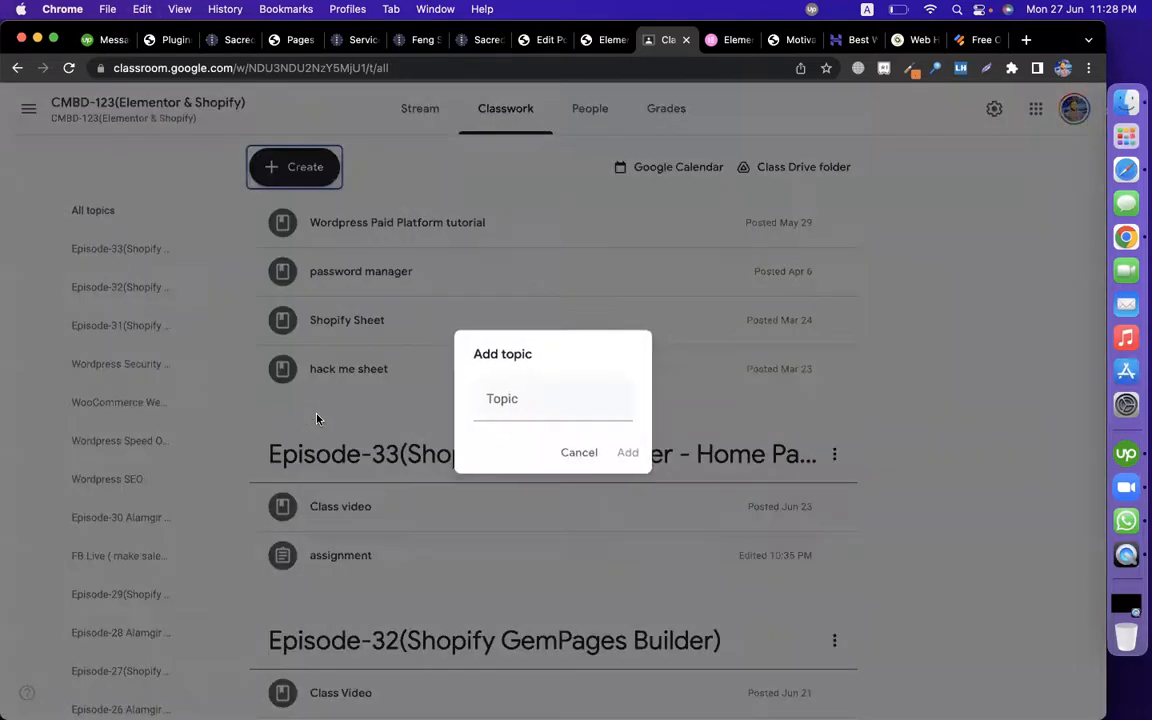
key(super+v)
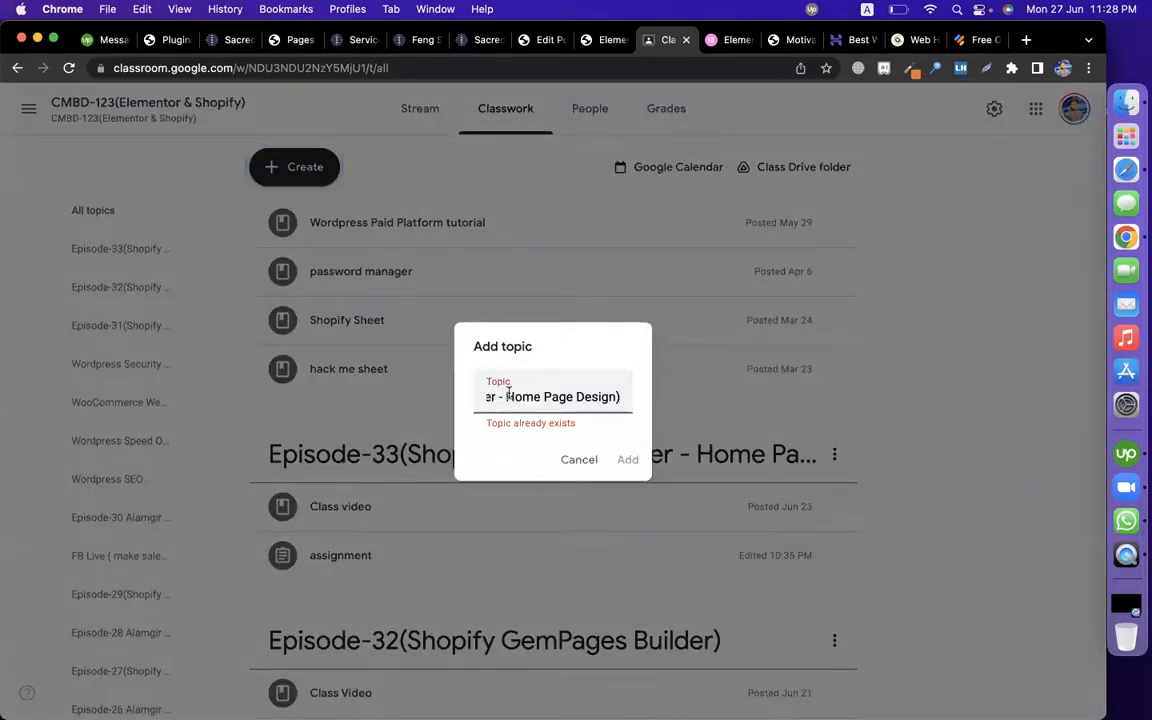
drag(506, 396, 616, 396)
text(Product P)
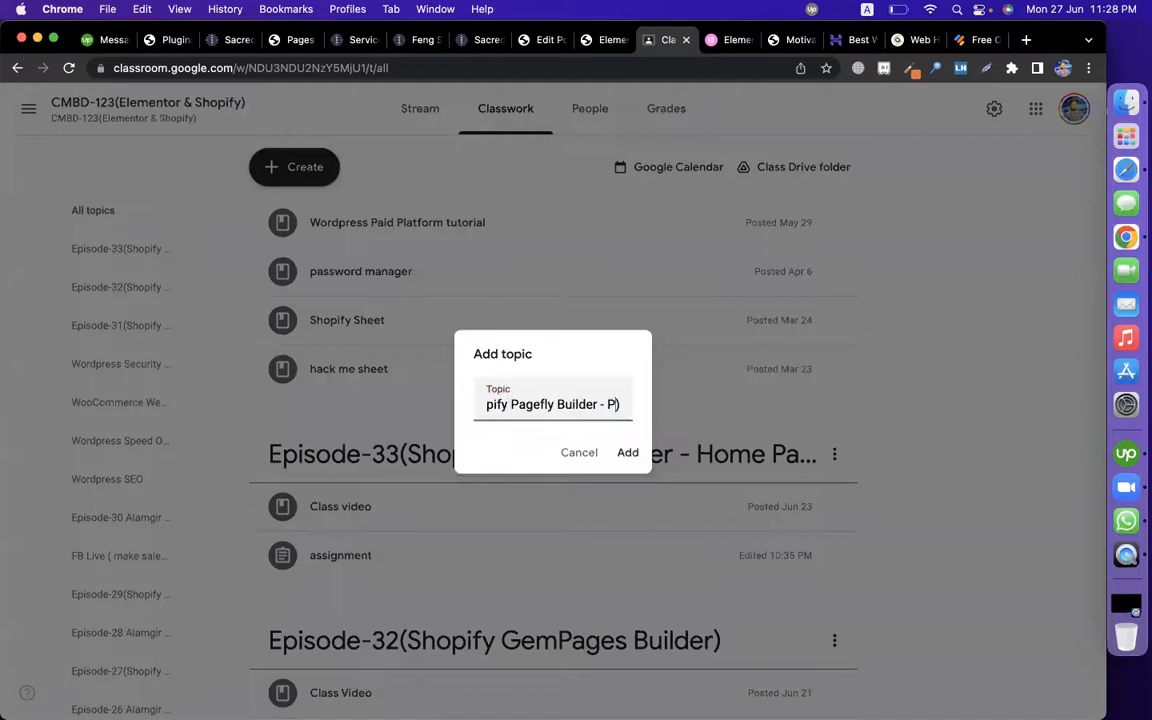
text(ag)
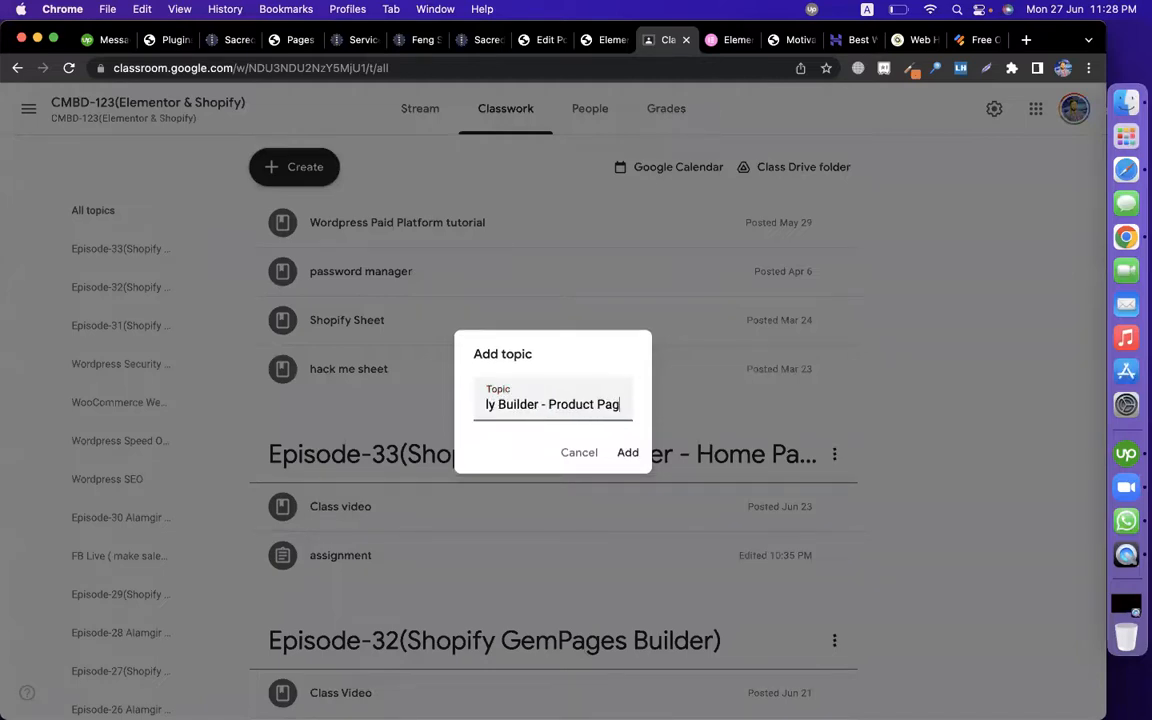
text(e & Lan)
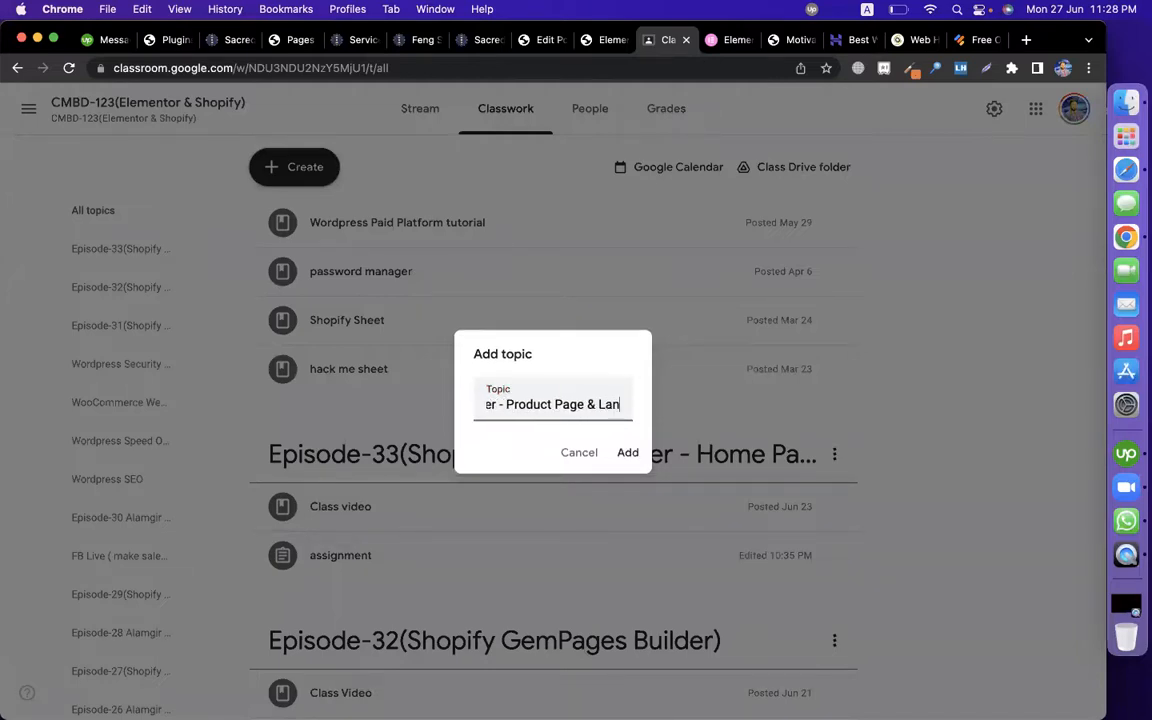
text(ding Page )
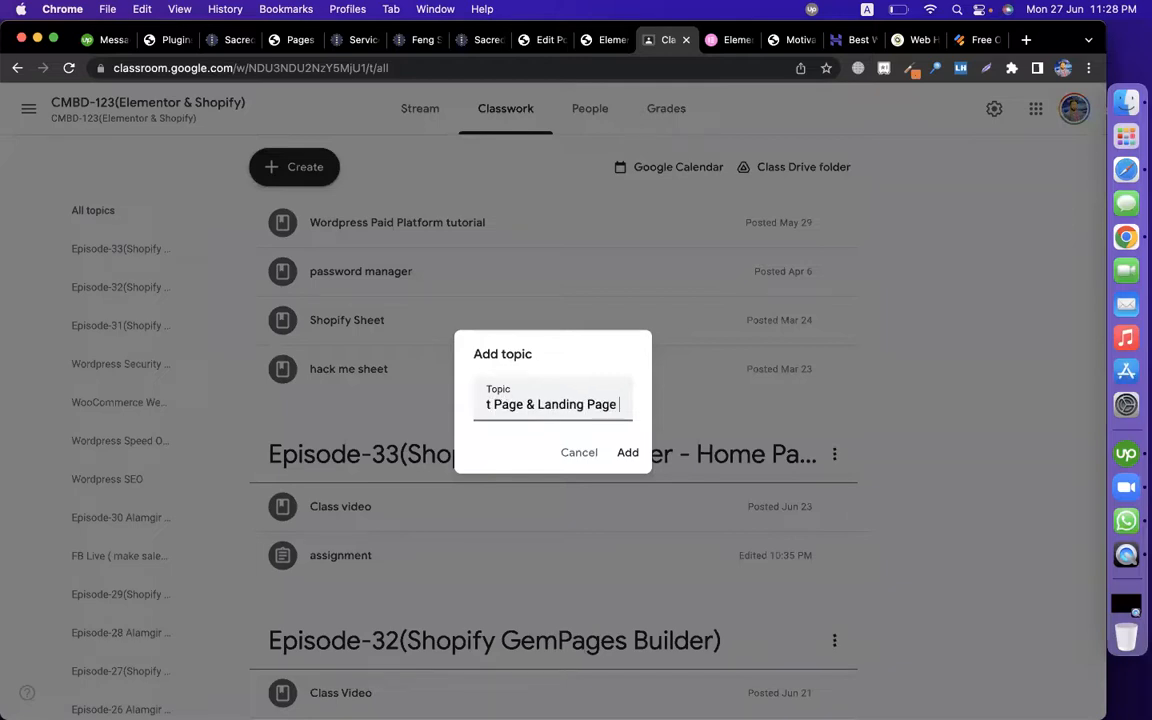
text(Design))
key(super+a)
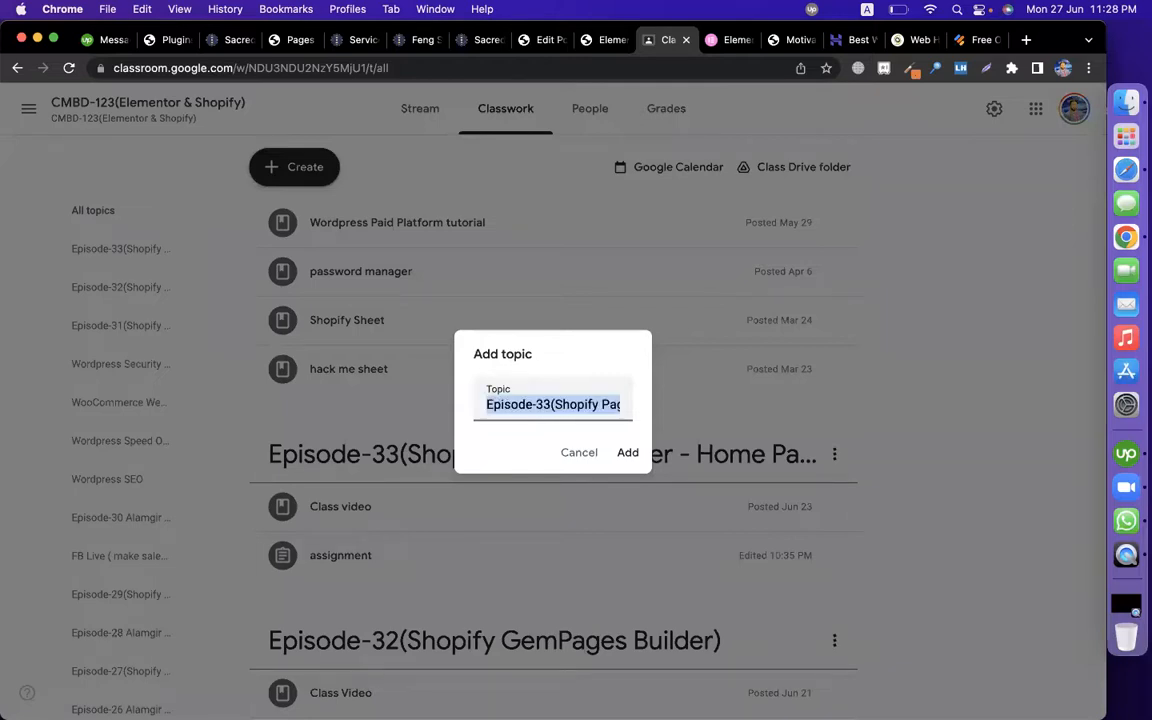
key(Down)
key(Up)
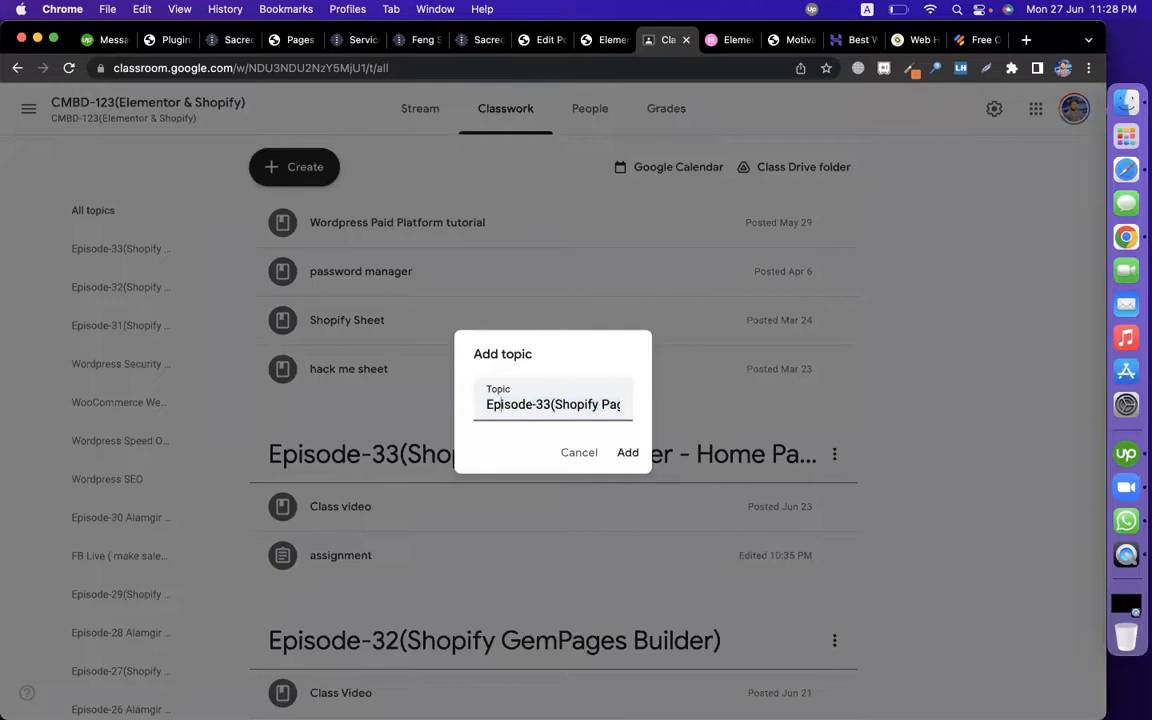
key(Return)
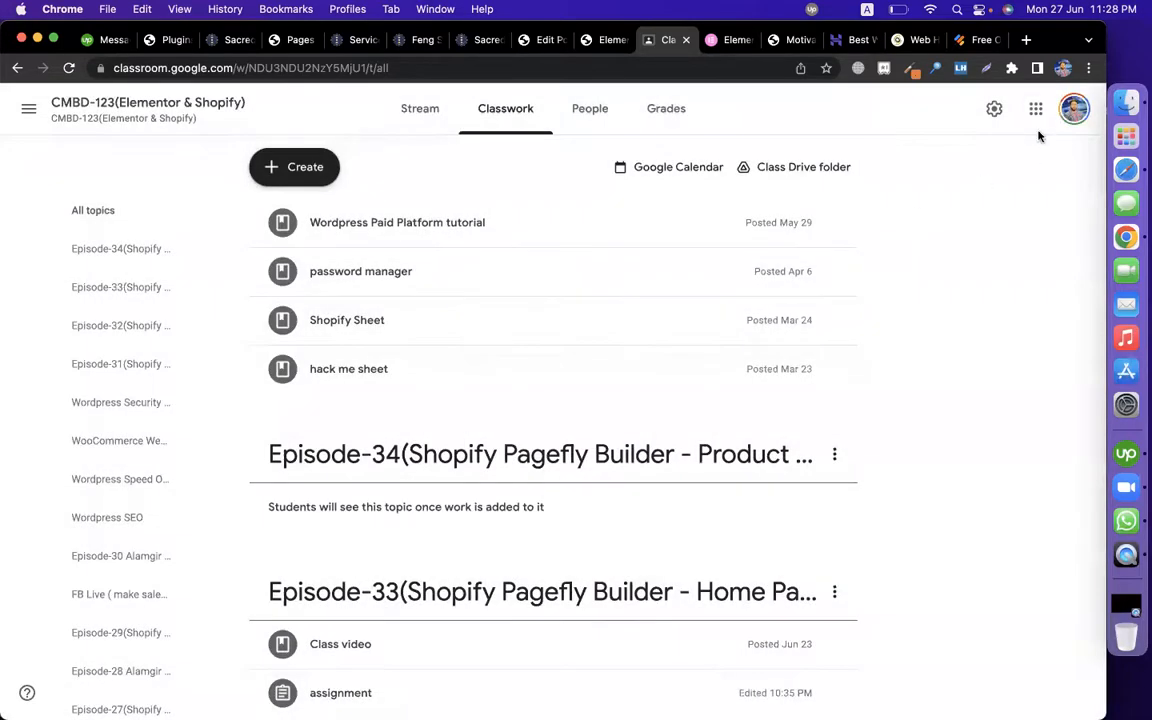
Step: Copy the Google Doc link from the other Chrome profile and return to Classroom
click(1063, 68)
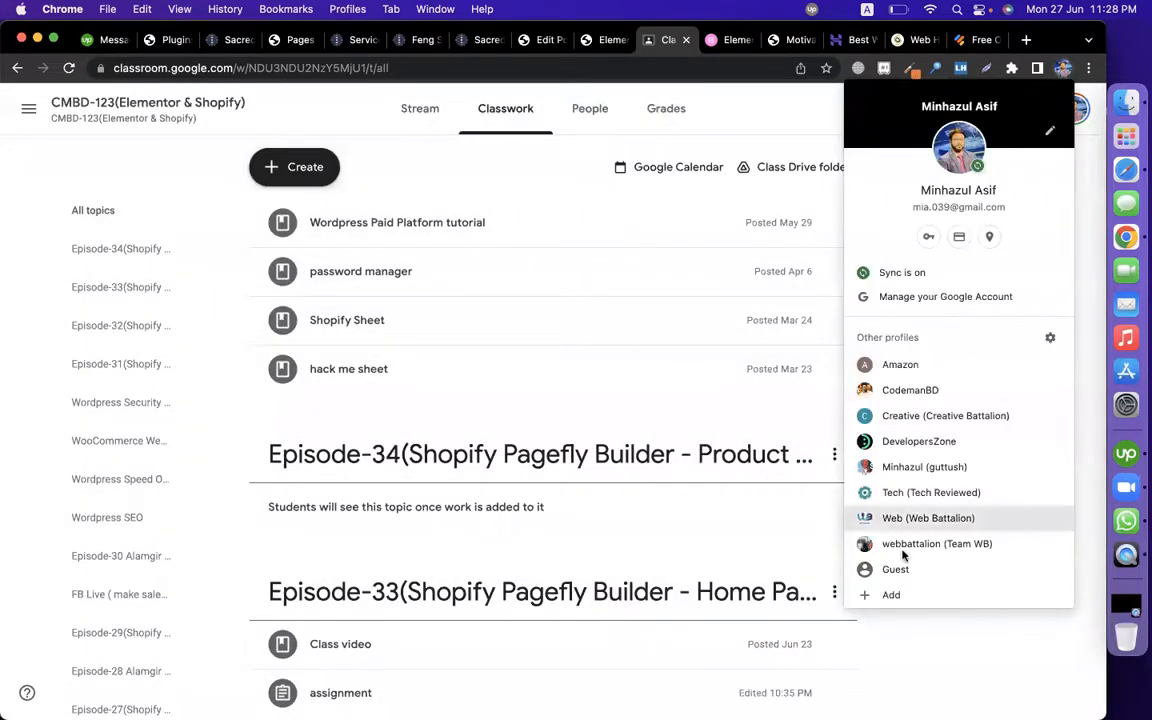
click(898, 365)
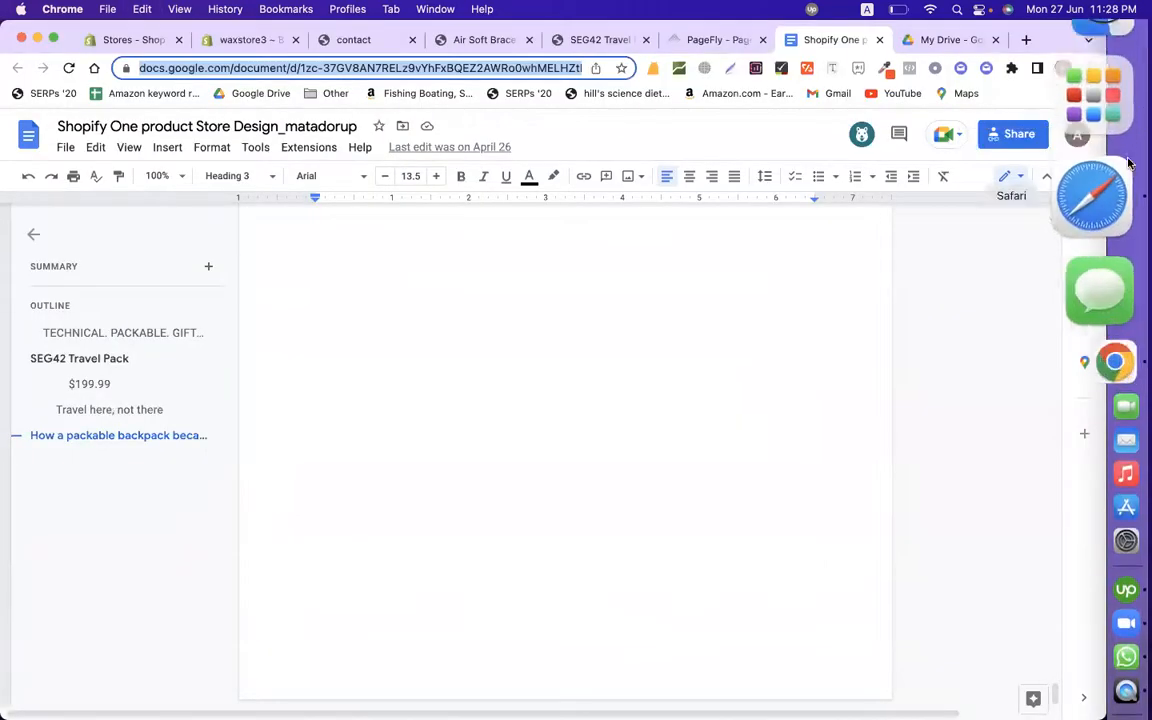
click(1063, 68)
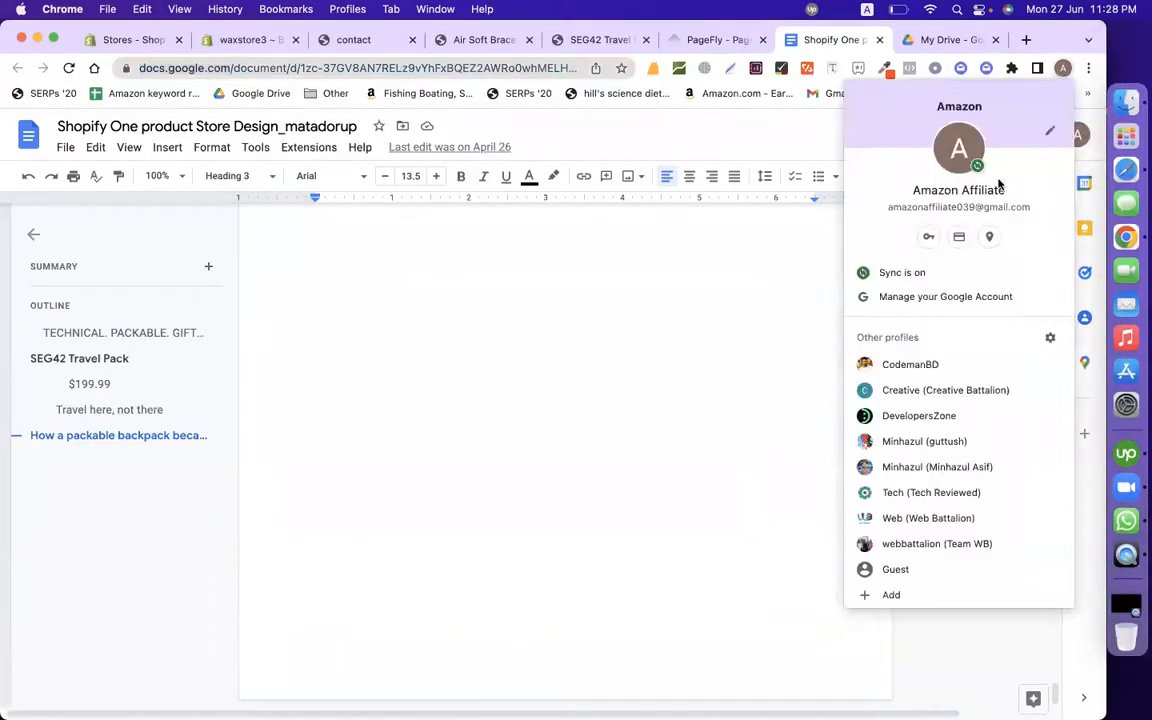
click(938, 489)
Step: Draft assignment 'assignmnet' with instructions to create product, blog and contact pages, plus the Doc link
click(297, 166)
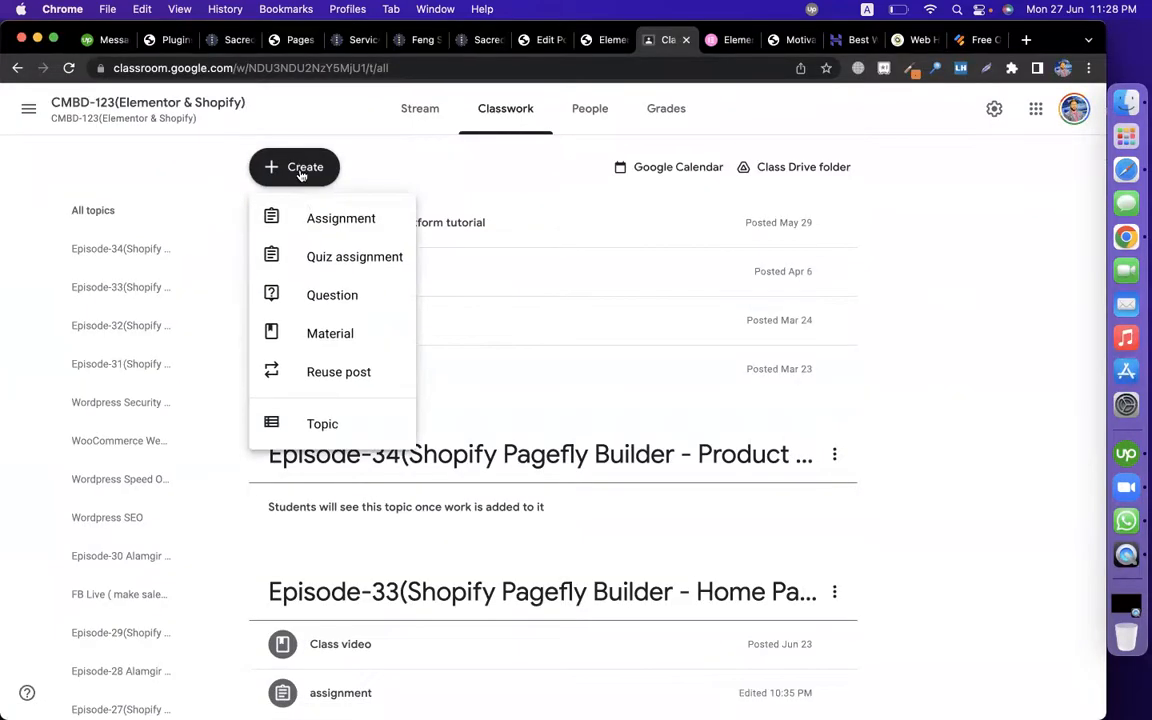
click(345, 218)
text(assignmnet)
click(242, 273)
text(c)
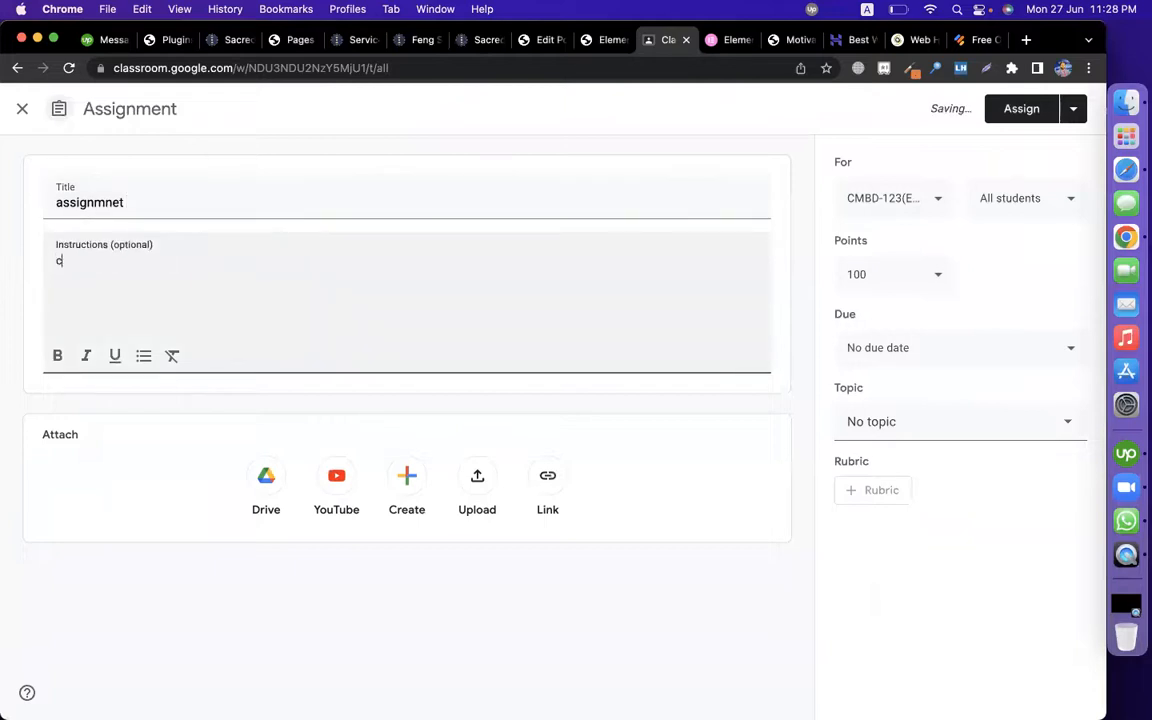
text(reate produc)
key(BackSpace)
key(BackSpace)
text(ge, blog page and con)
key(BackSpace)
key(BackSpace)
text(act page using pagefly)
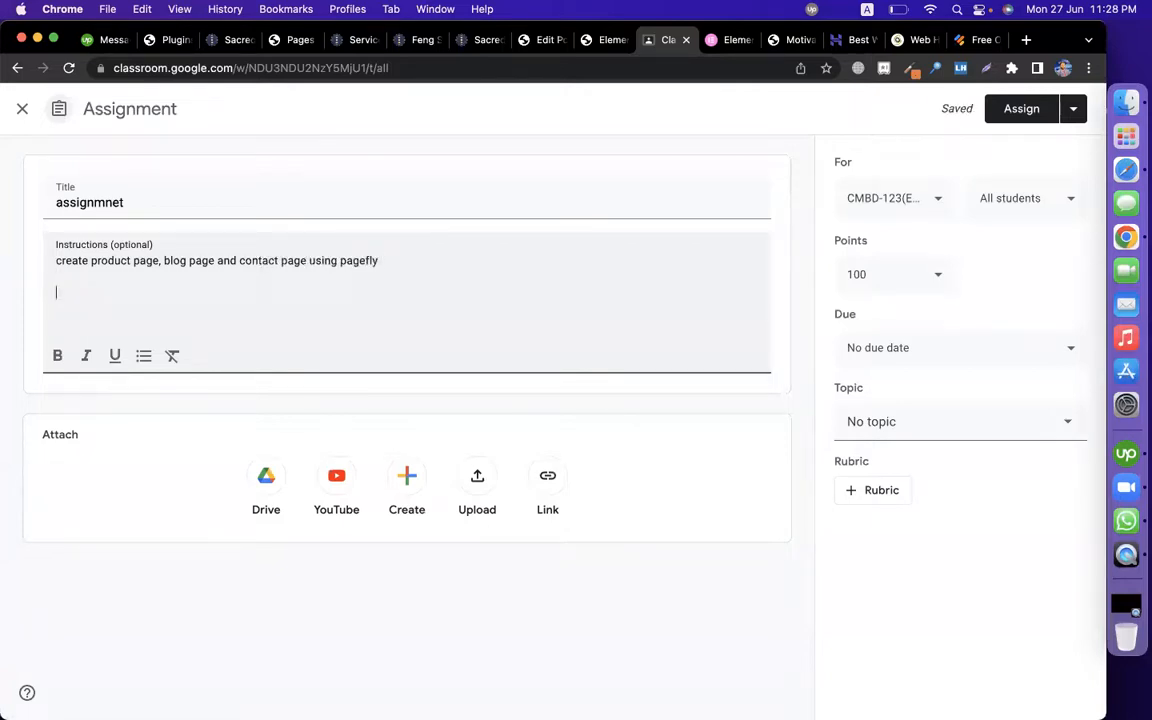
Step: File the assignment under Episode-34, assign it to two classes, and post it
click(905, 422)
scroll(936, 540, down, 5)
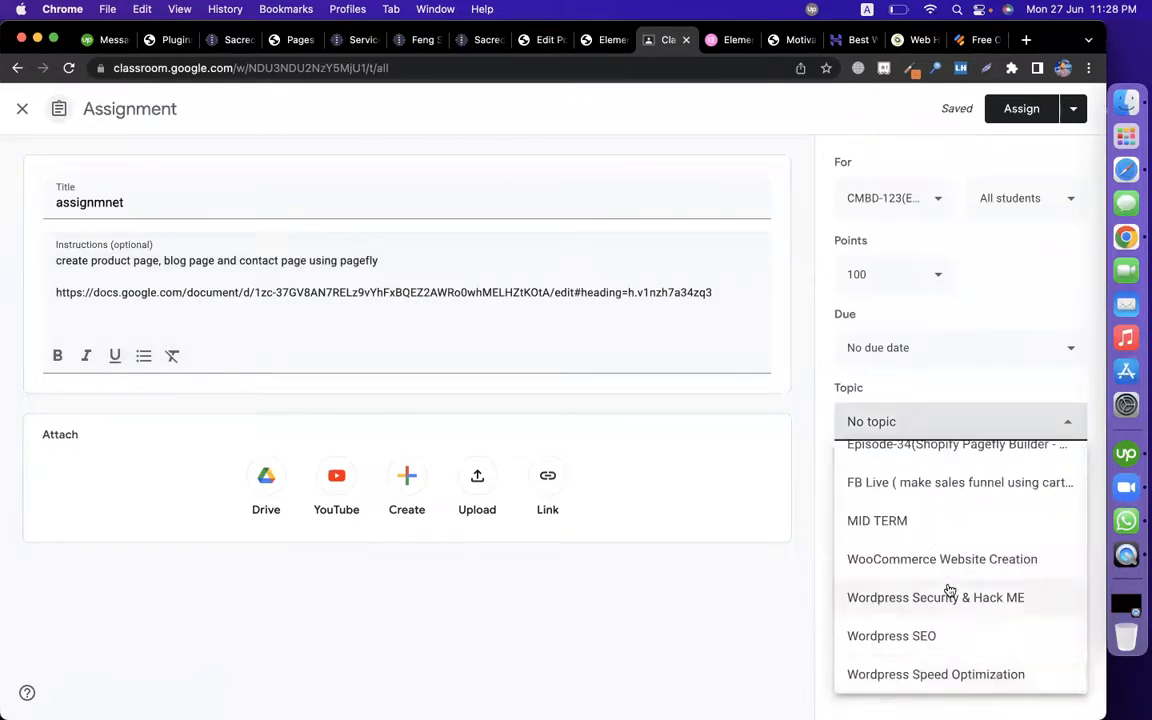
scroll(948, 596, up, 3)
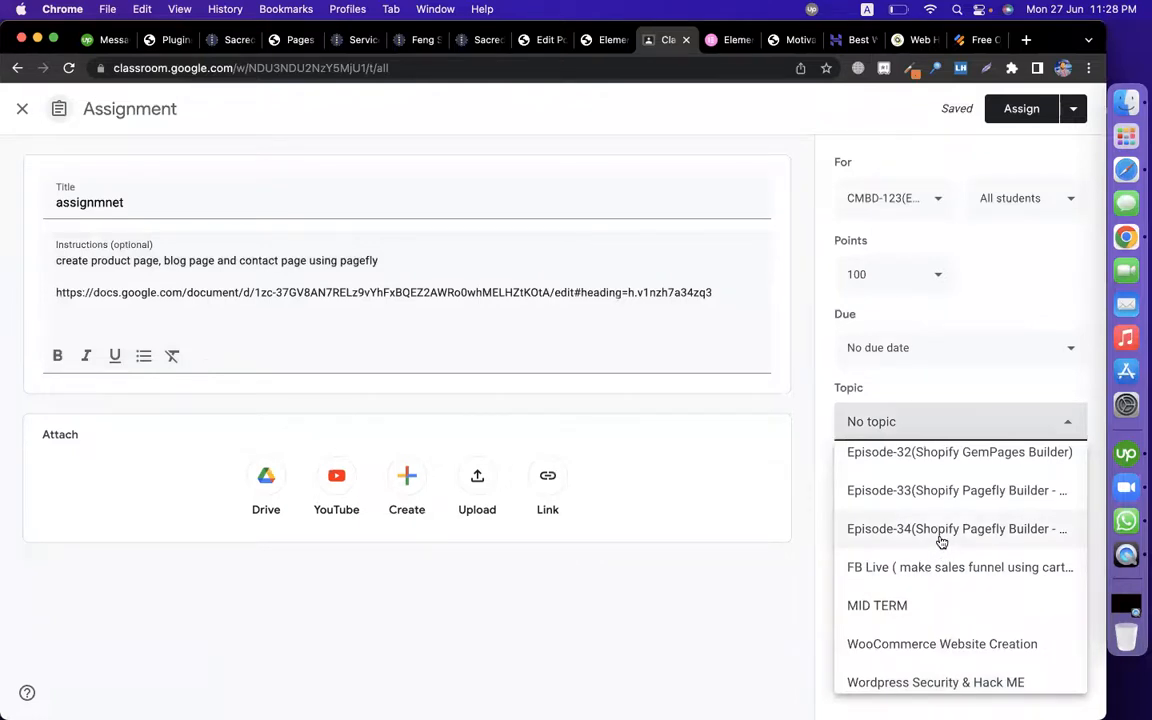
click(940, 529)
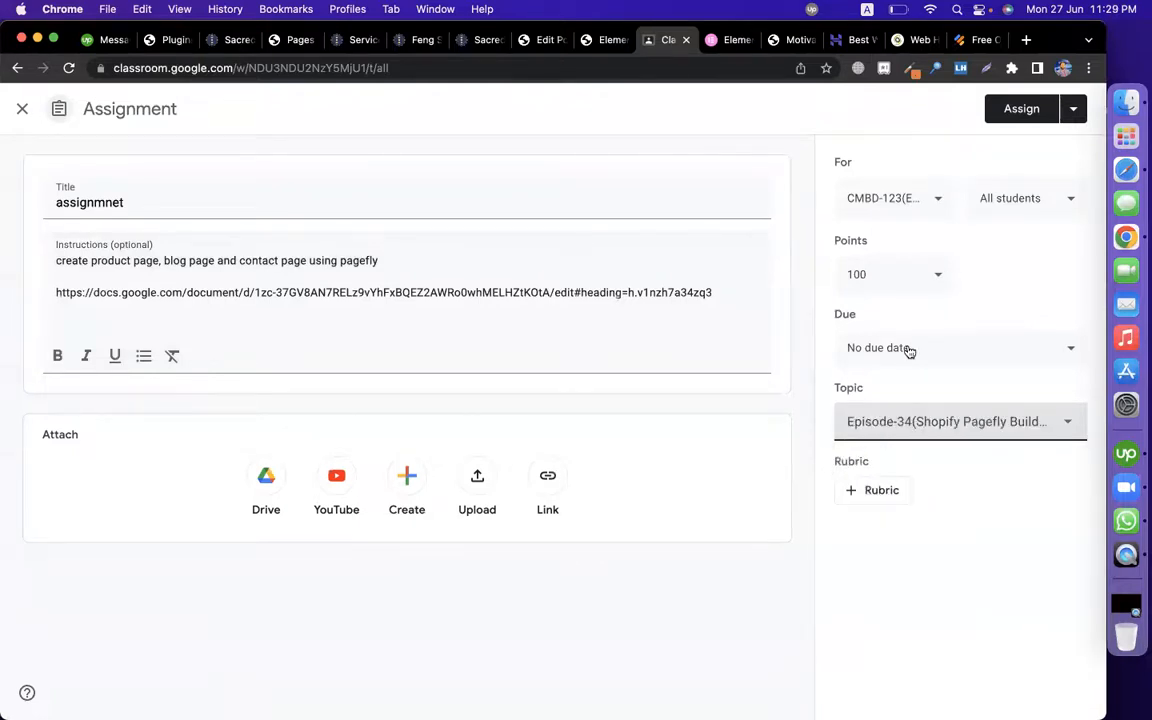
click(905, 205)
scroll(880, 534, down, 3)
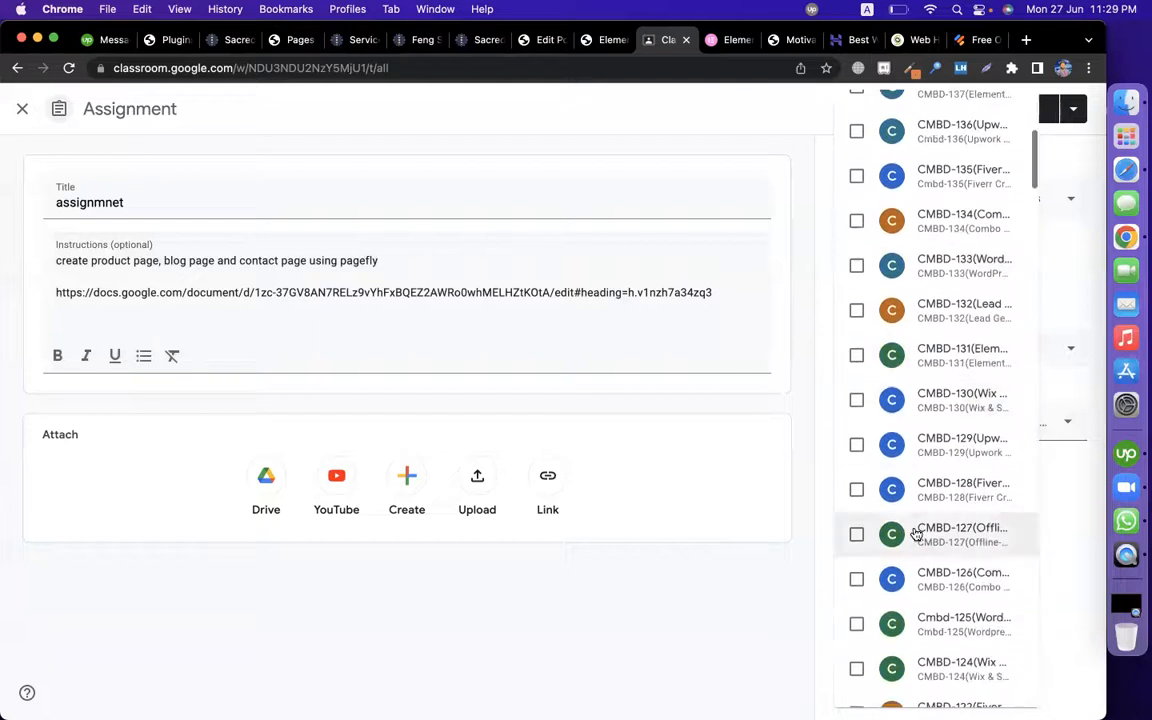
click(878, 579)
click(762, 583)
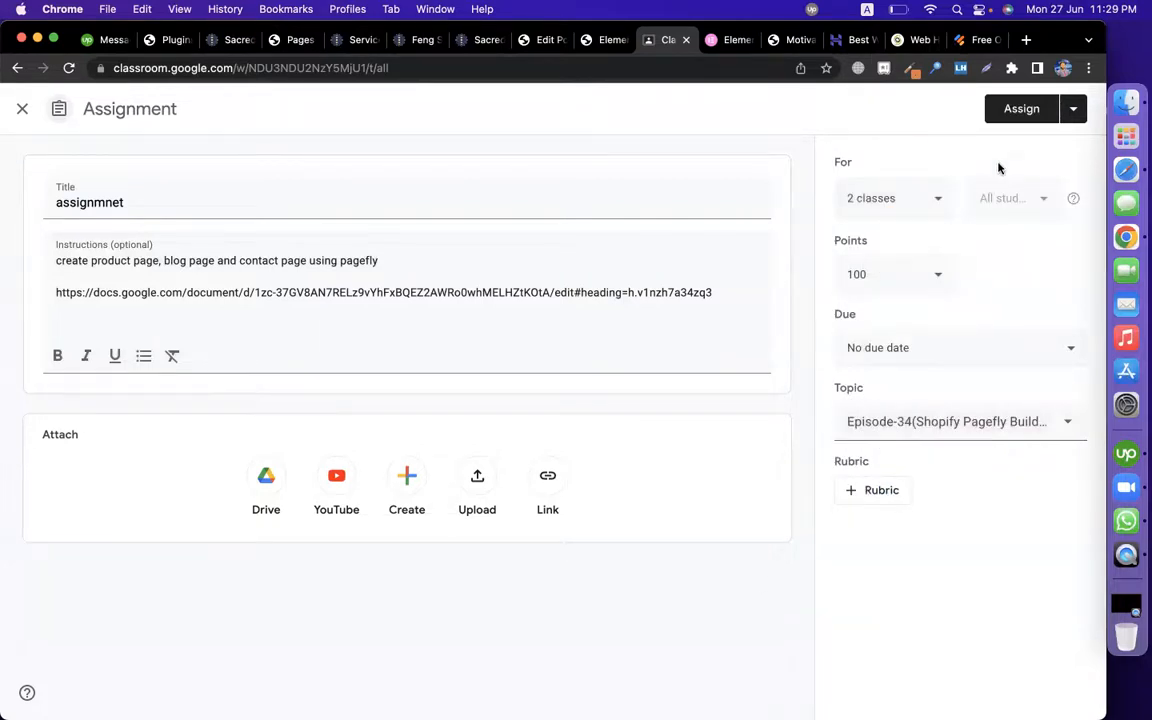
click(1013, 113)
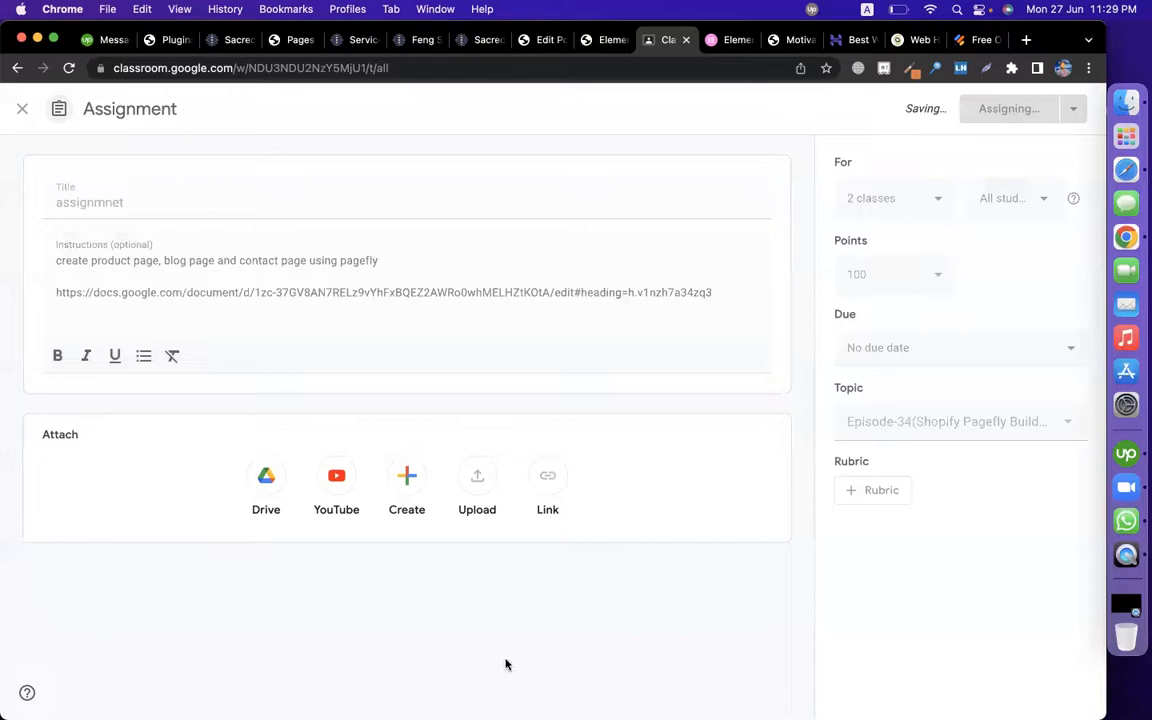